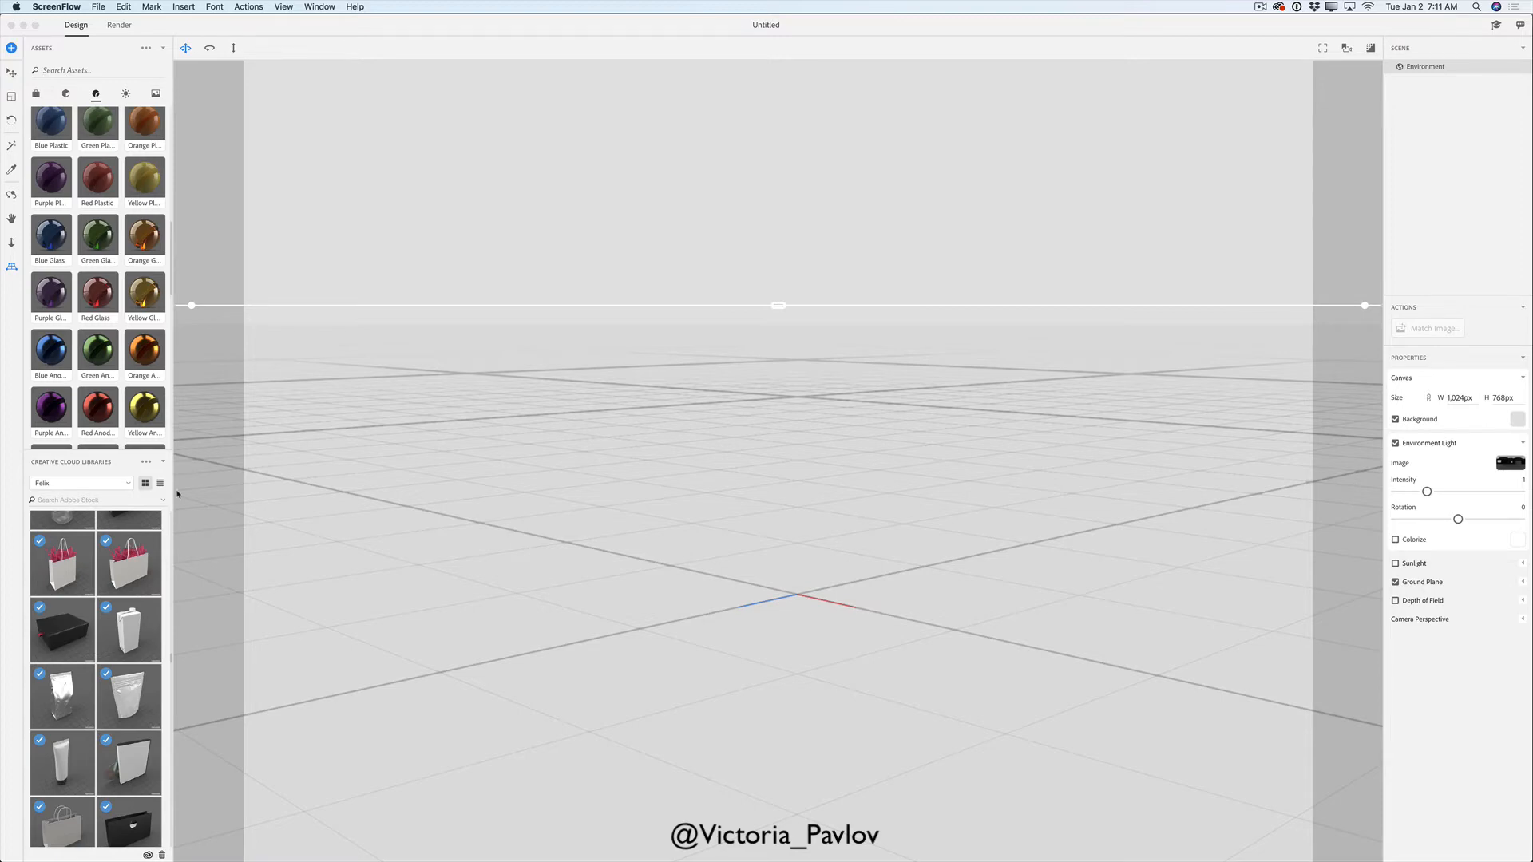
- Add the Round serving bowl model from the Felix library and orbit the camera to look straight down into the bowl
{"action": "scroll", "coordinate": [116, 561], "scroll_direction": "down", "scroll_amount": 10}
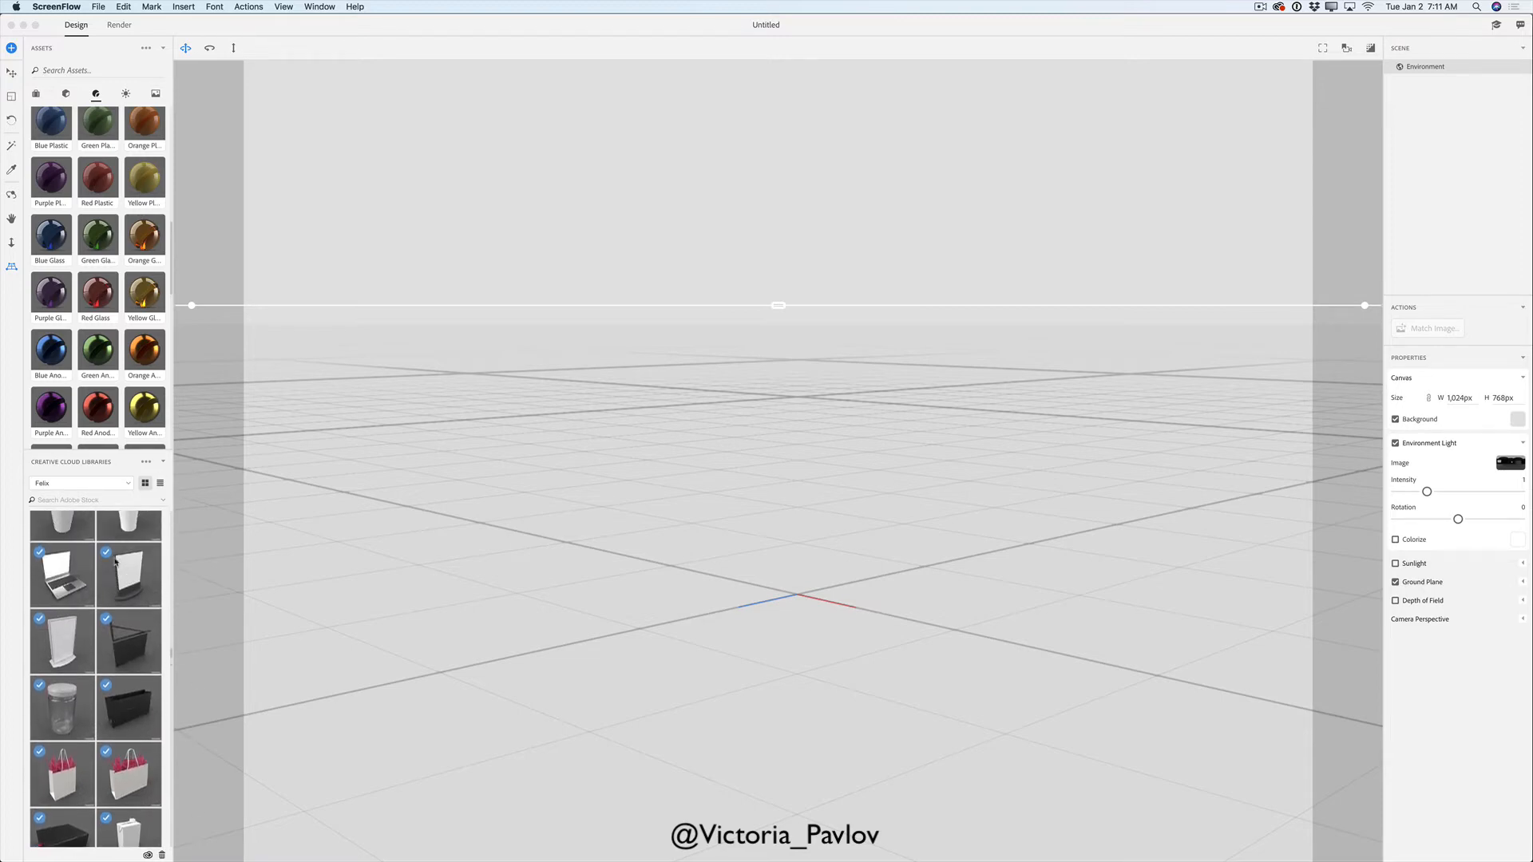
{"action": "scroll", "coordinate": [116, 561], "scroll_direction": "down", "scroll_amount": 10}
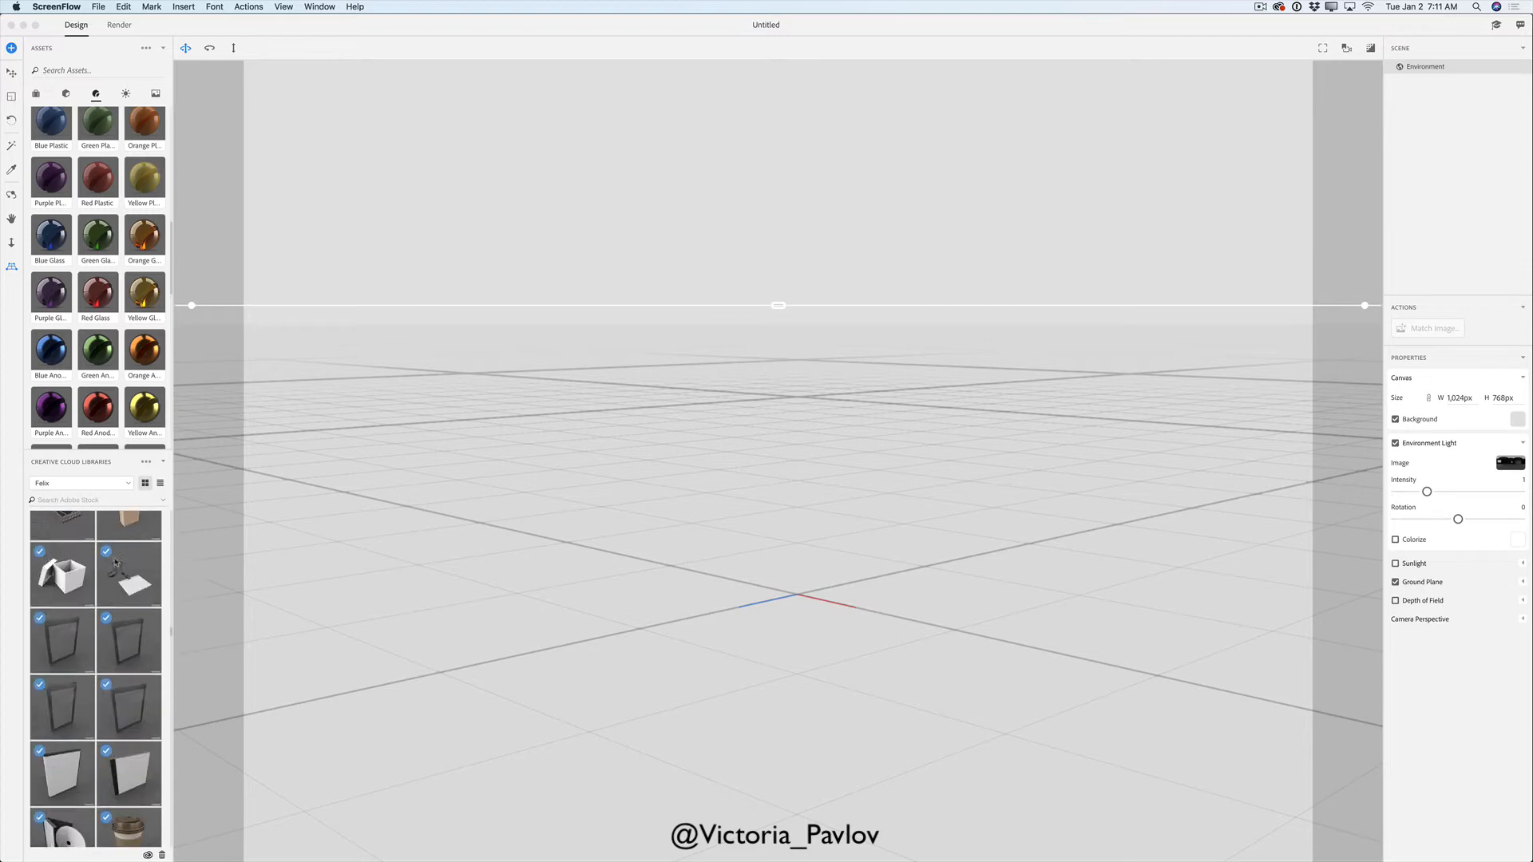
{"action": "scroll", "coordinate": [116, 561], "scroll_direction": "down", "scroll_amount": 10}
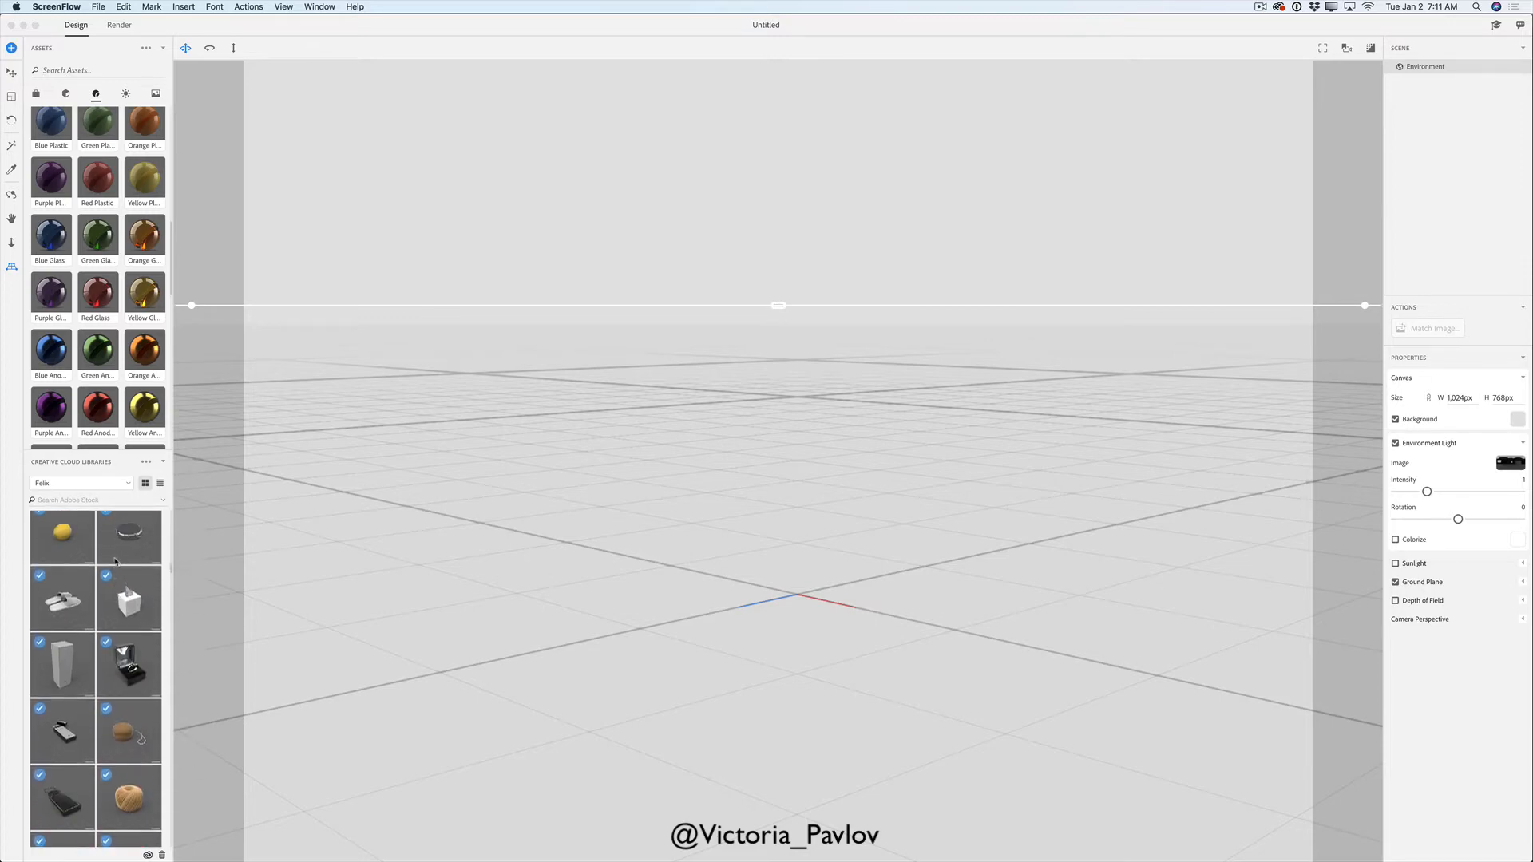
{"action": "scroll", "coordinate": [116, 561], "scroll_direction": "down", "scroll_amount": 10}
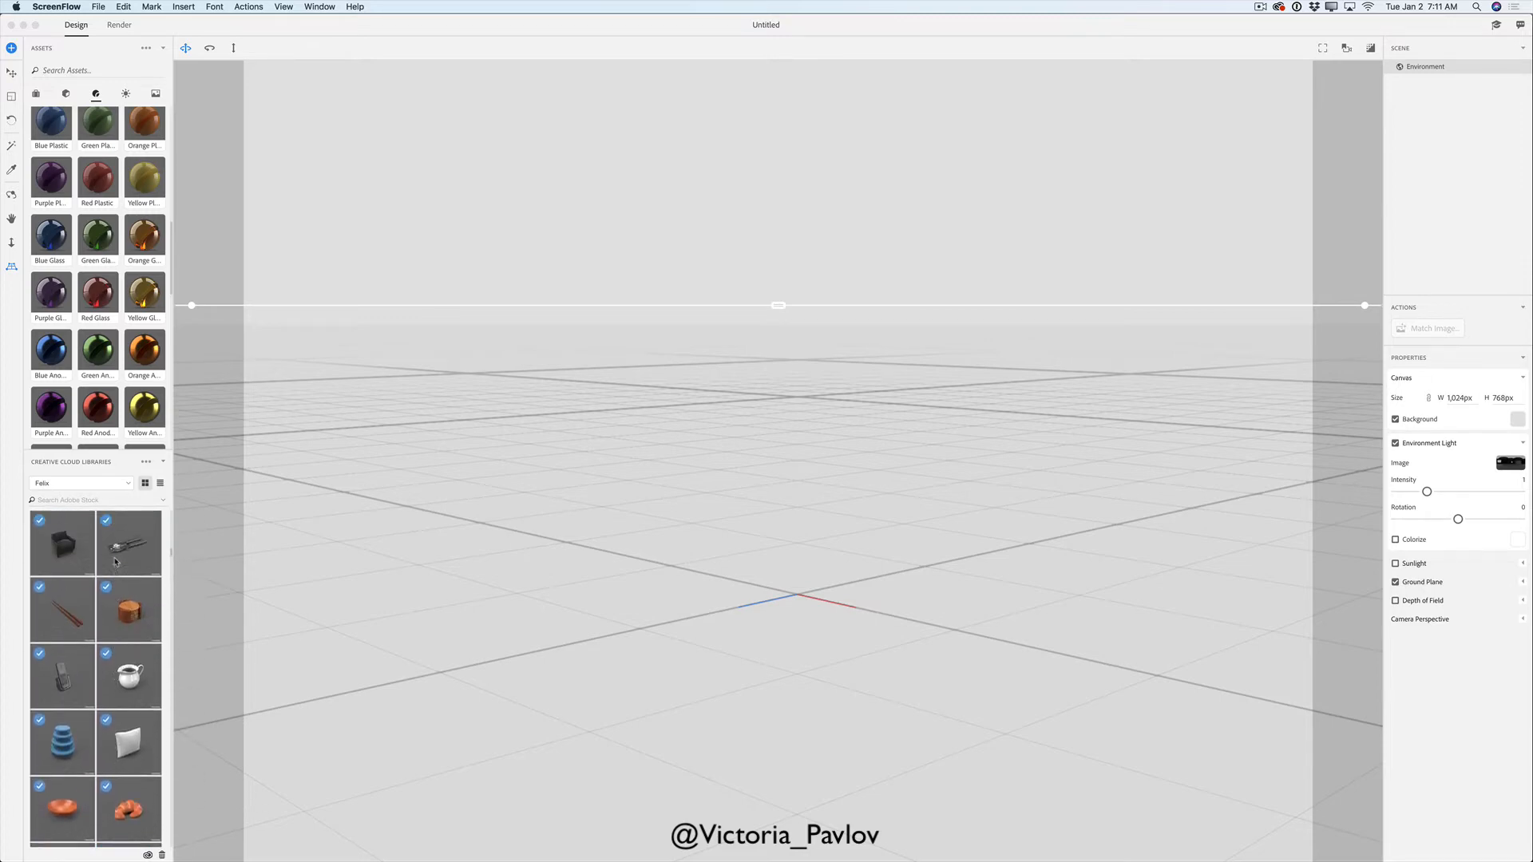
{"action": "scroll", "coordinate": [116, 561], "scroll_direction": "down", "scroll_amount": 10}
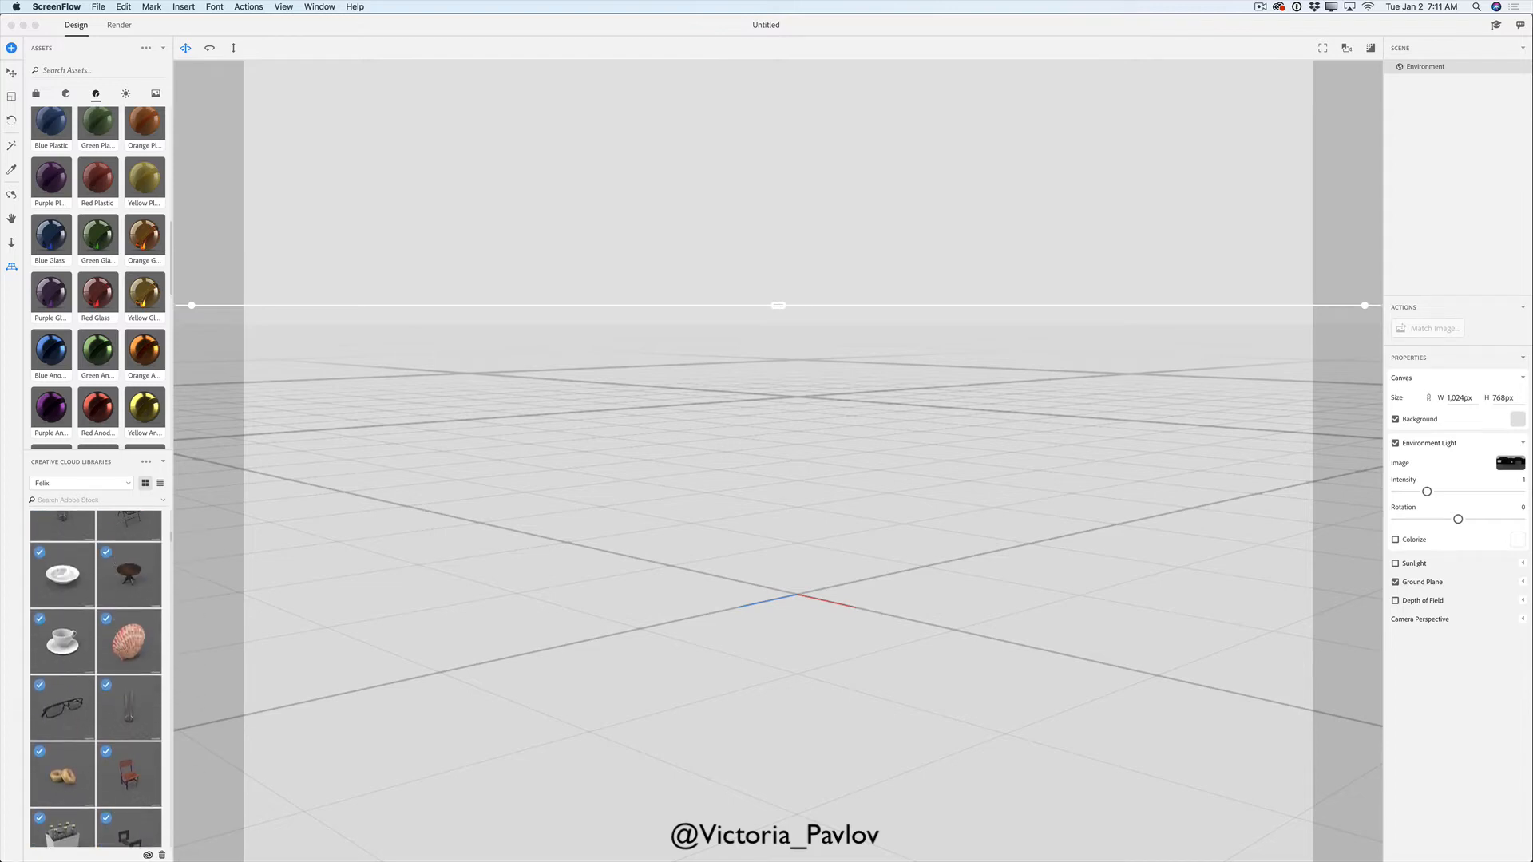
{"action": "left_click", "coordinate": [63, 575]}
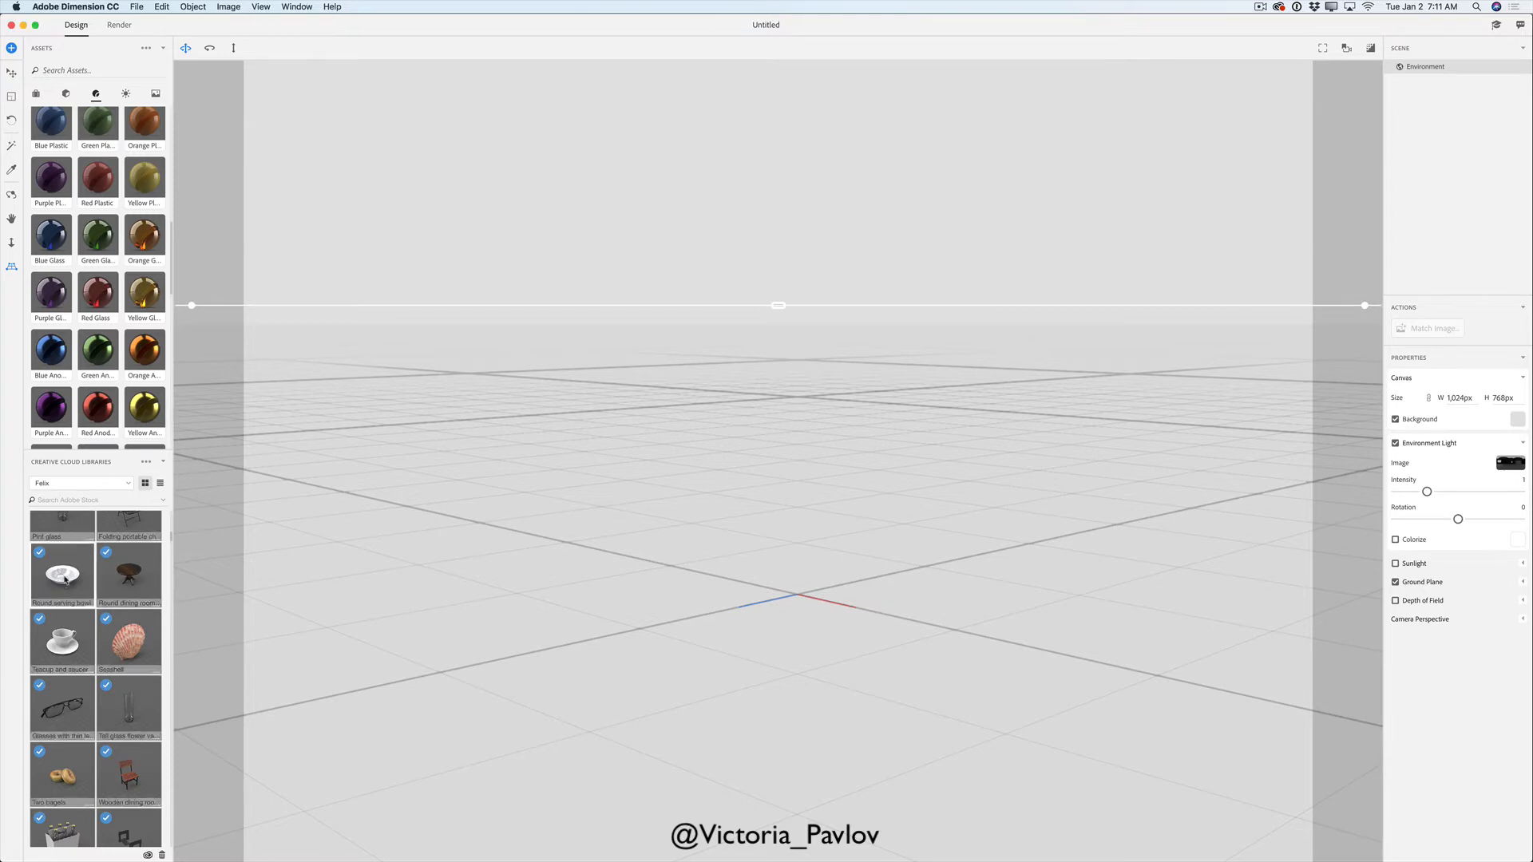
{"action": "left_click", "coordinate": [67, 578]}
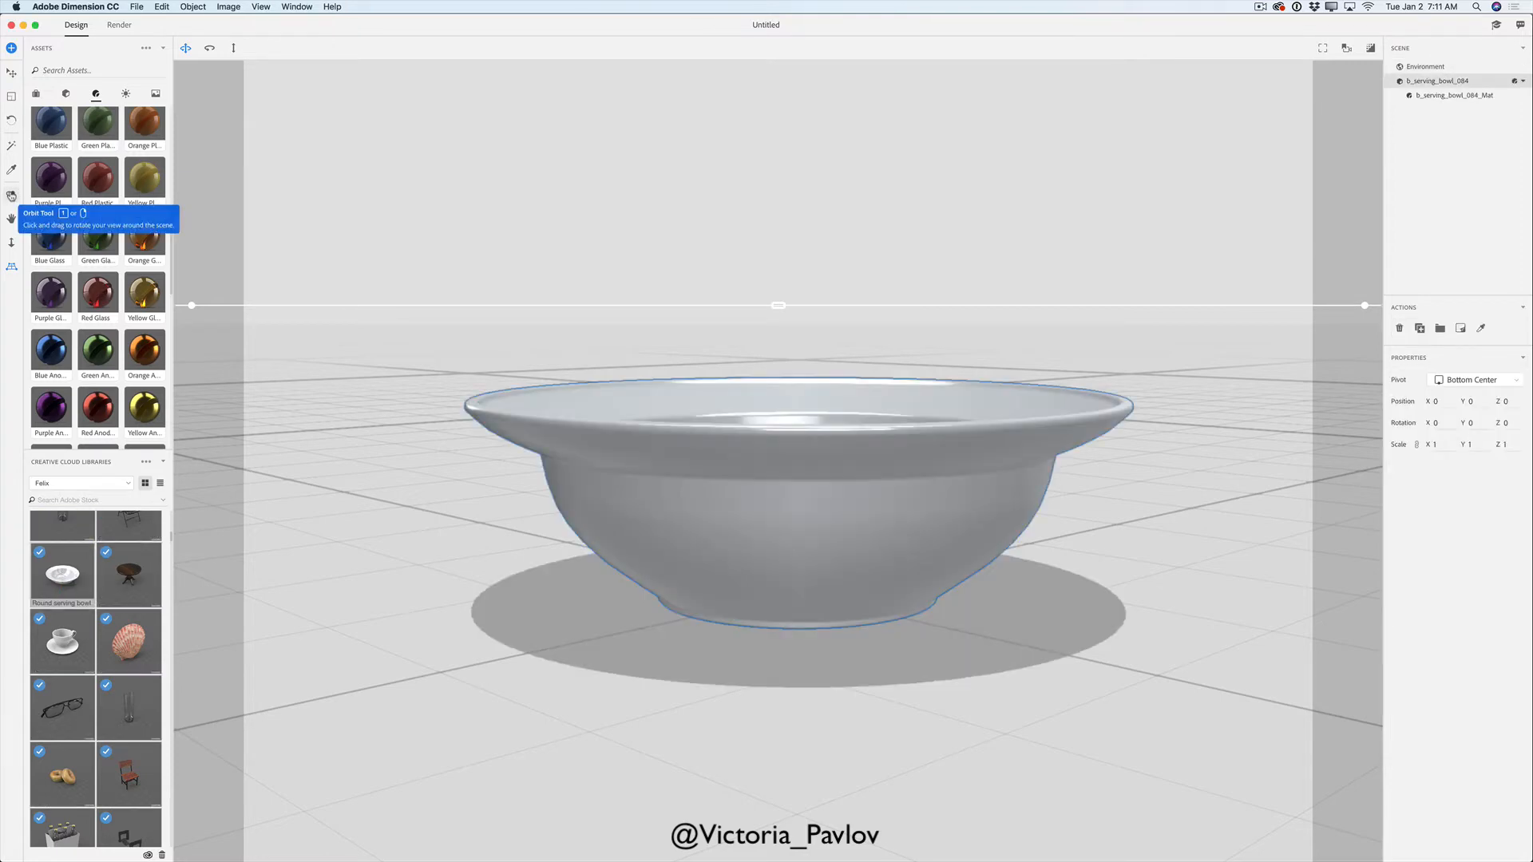
{"action": "left_click", "coordinate": [12, 194]}
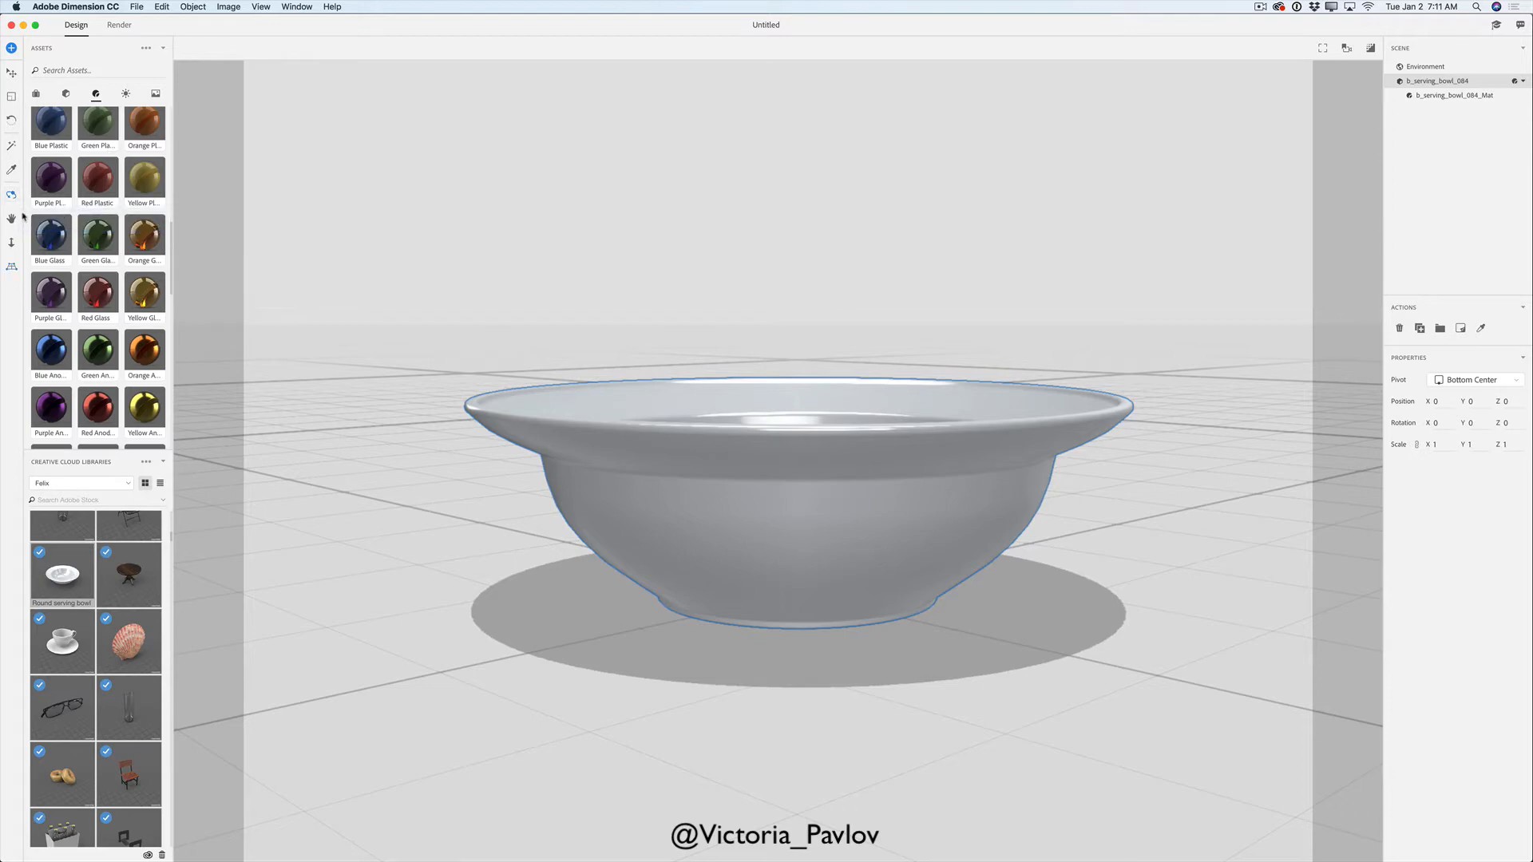
{"action": "left_click_drag", "start_coordinate": [726, 429], "coordinate": [926, 760]}
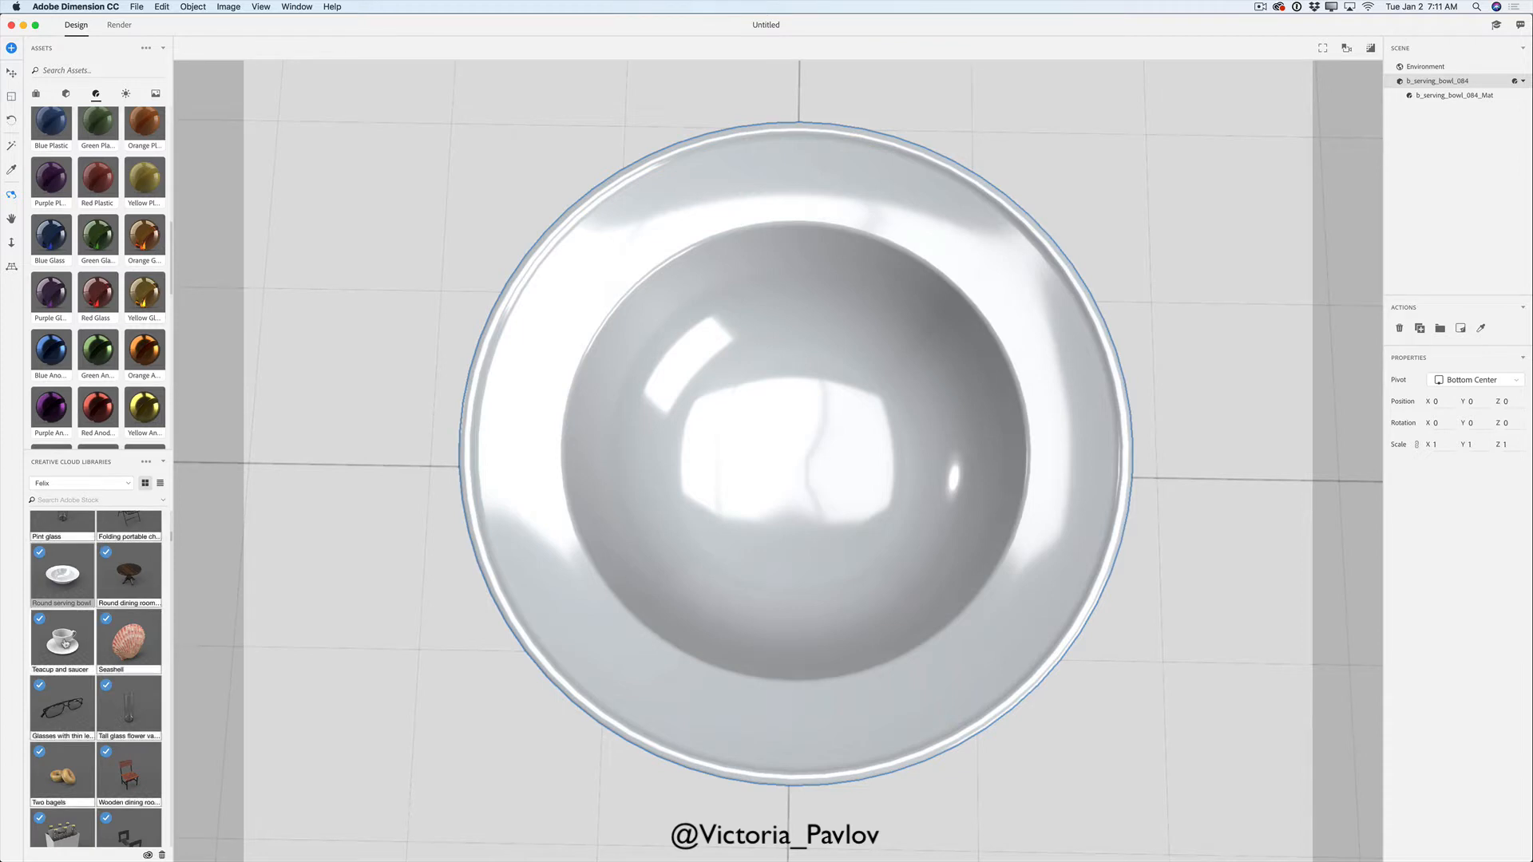
- Add the Wooden spoon model from the Felix library to the scene
{"action": "scroll", "coordinate": [88, 667], "scroll_direction": "down", "scroll_amount": 1}
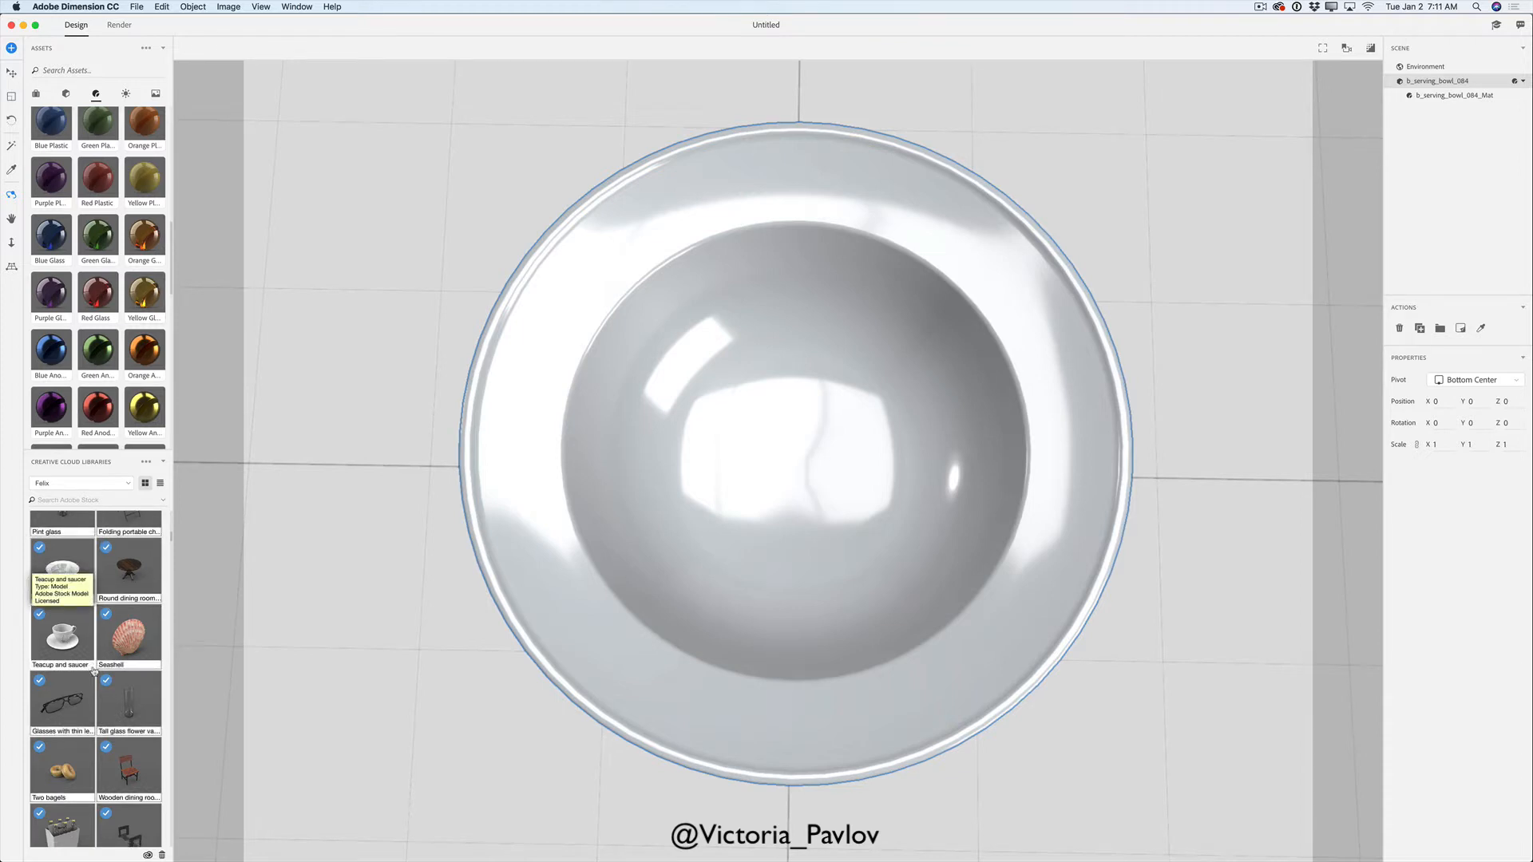
{"action": "scroll", "coordinate": [96, 672], "scroll_direction": "down", "scroll_amount": 8}
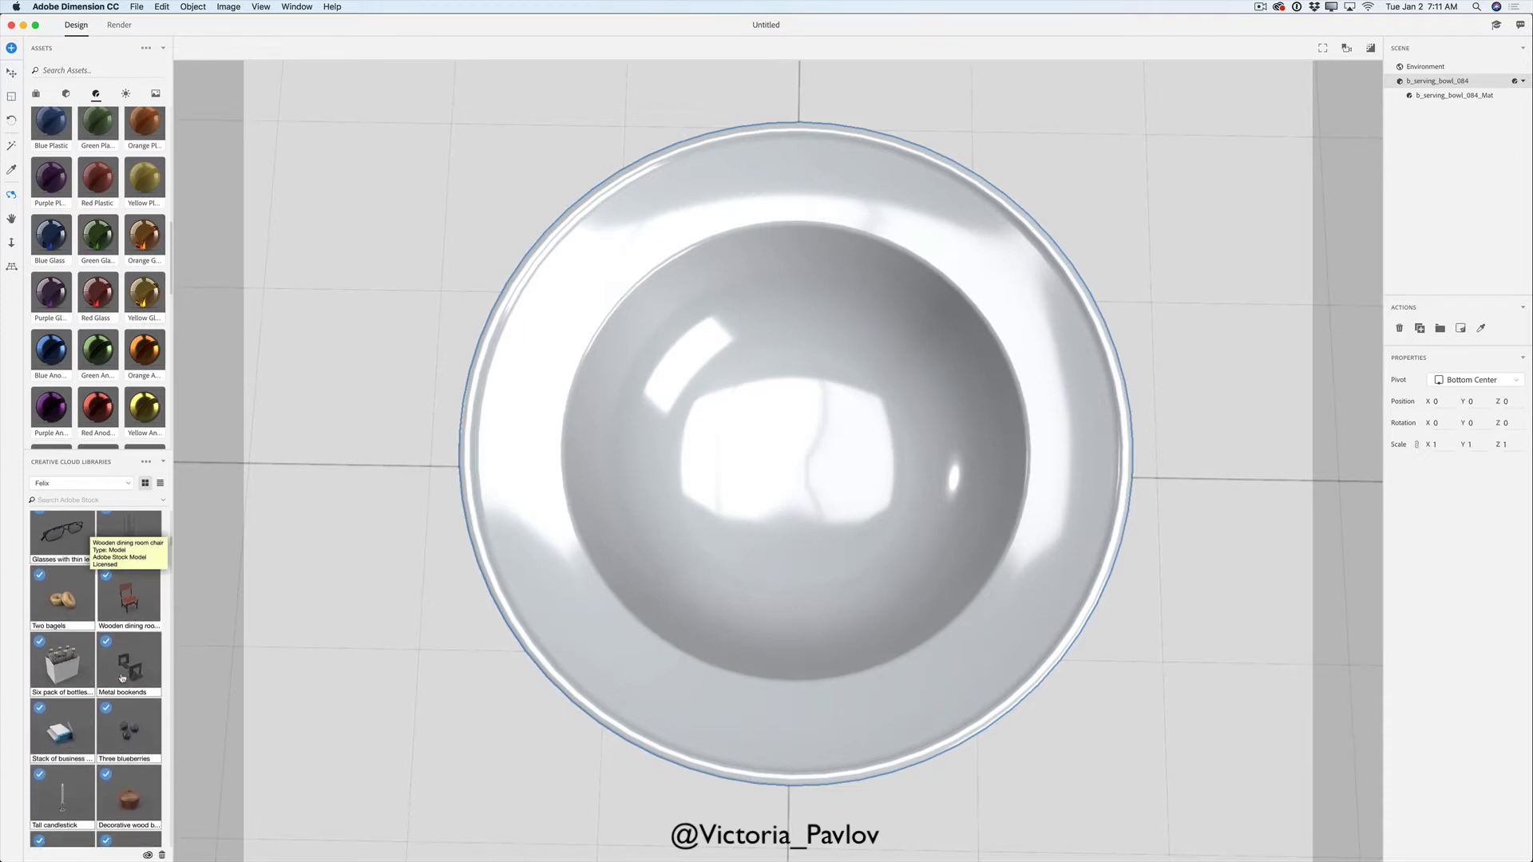
{"action": "scroll", "coordinate": [123, 678], "scroll_direction": "down", "scroll_amount": 7}
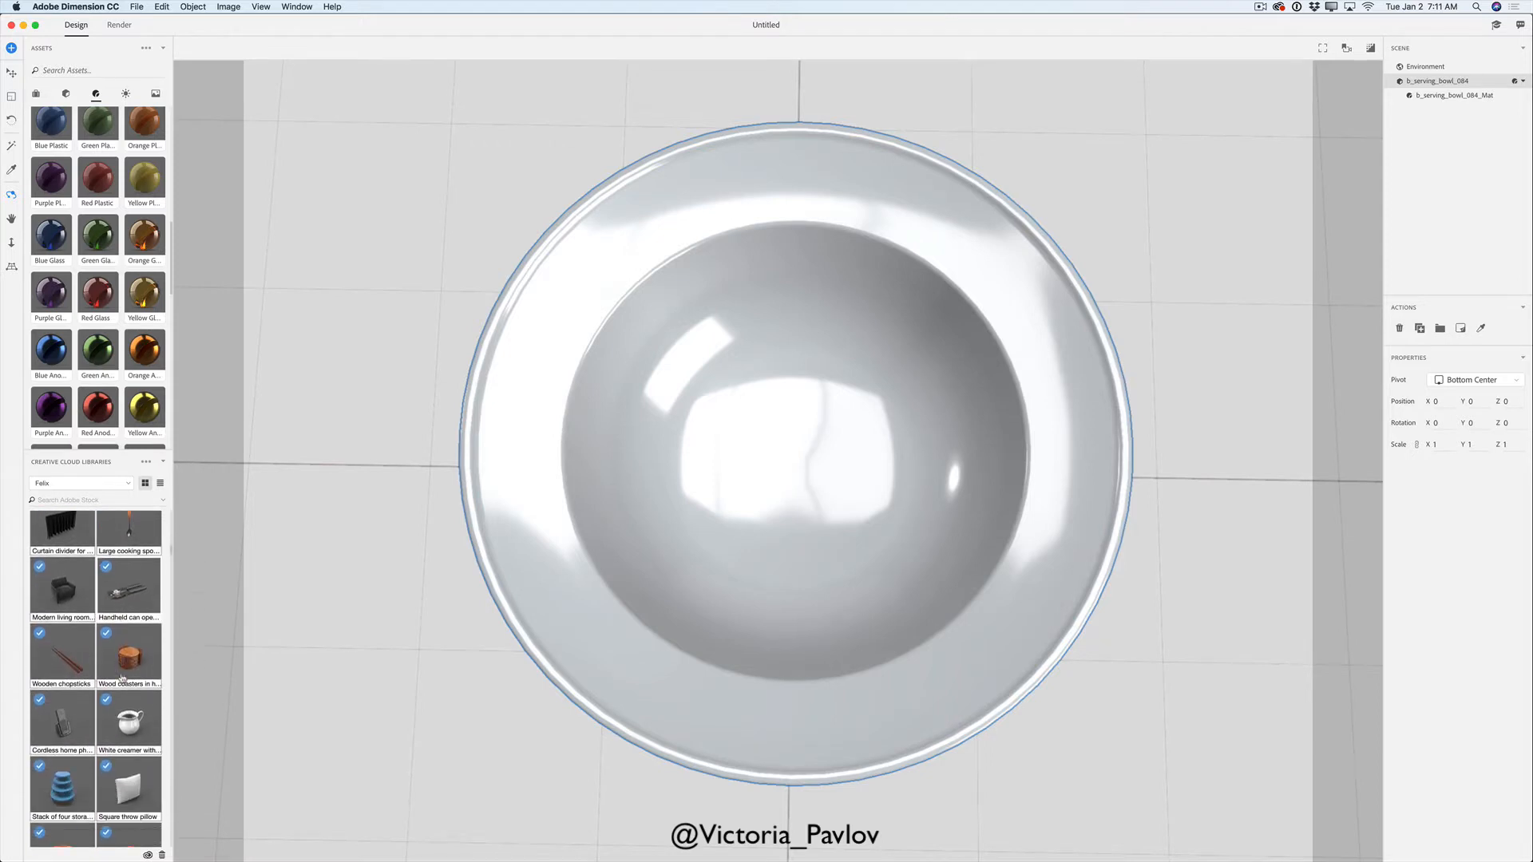
{"action": "scroll", "coordinate": [121, 678], "scroll_direction": "down", "scroll_amount": 8}
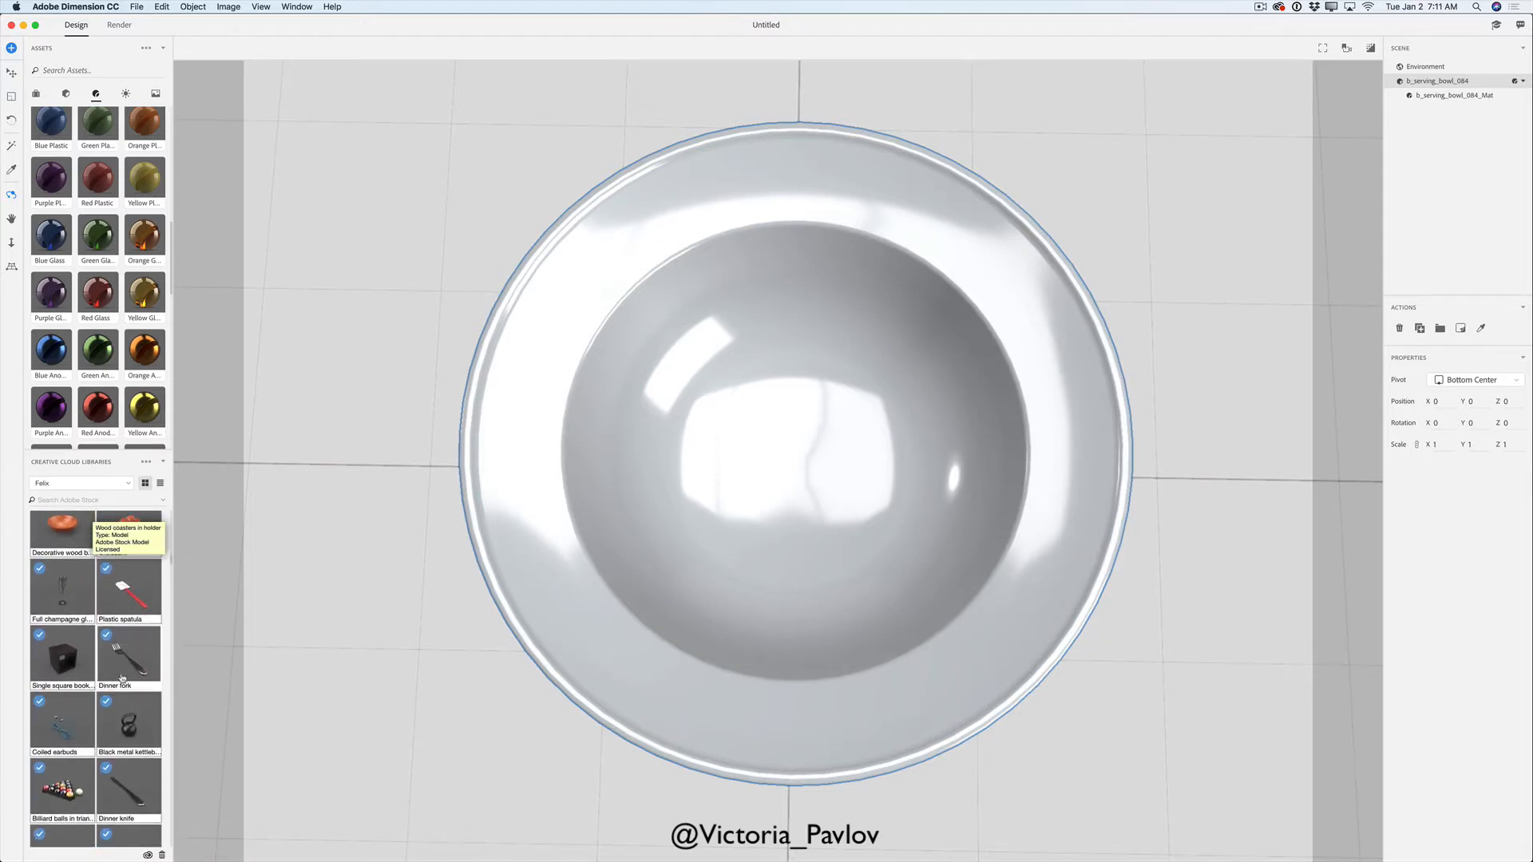
{"action": "scroll", "coordinate": [121, 678], "scroll_direction": "down", "scroll_amount": 8}
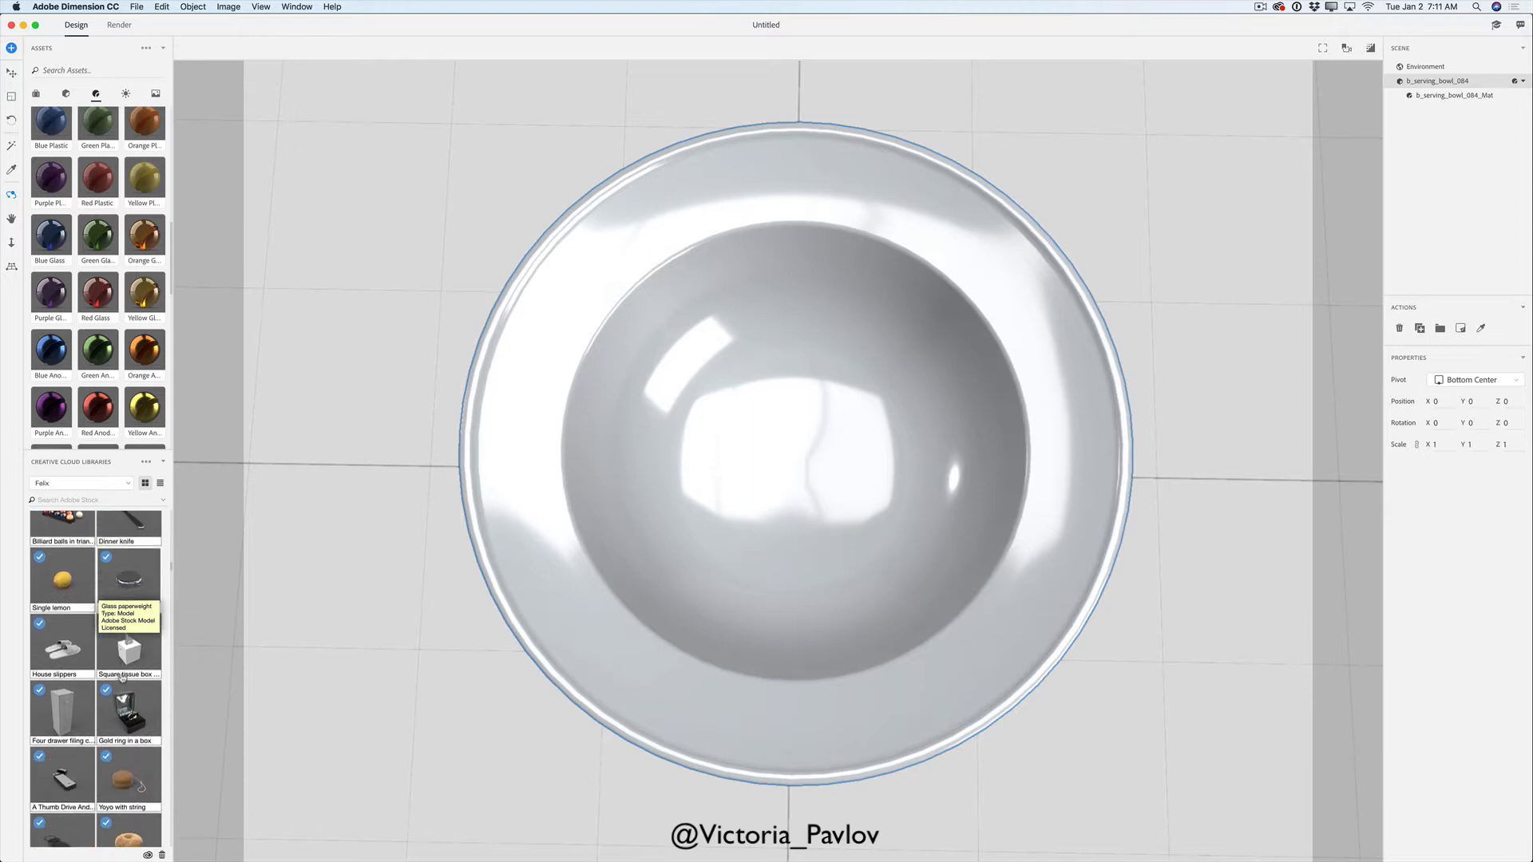
{"action": "scroll", "coordinate": [122, 678], "scroll_direction": "down", "scroll_amount": 8}
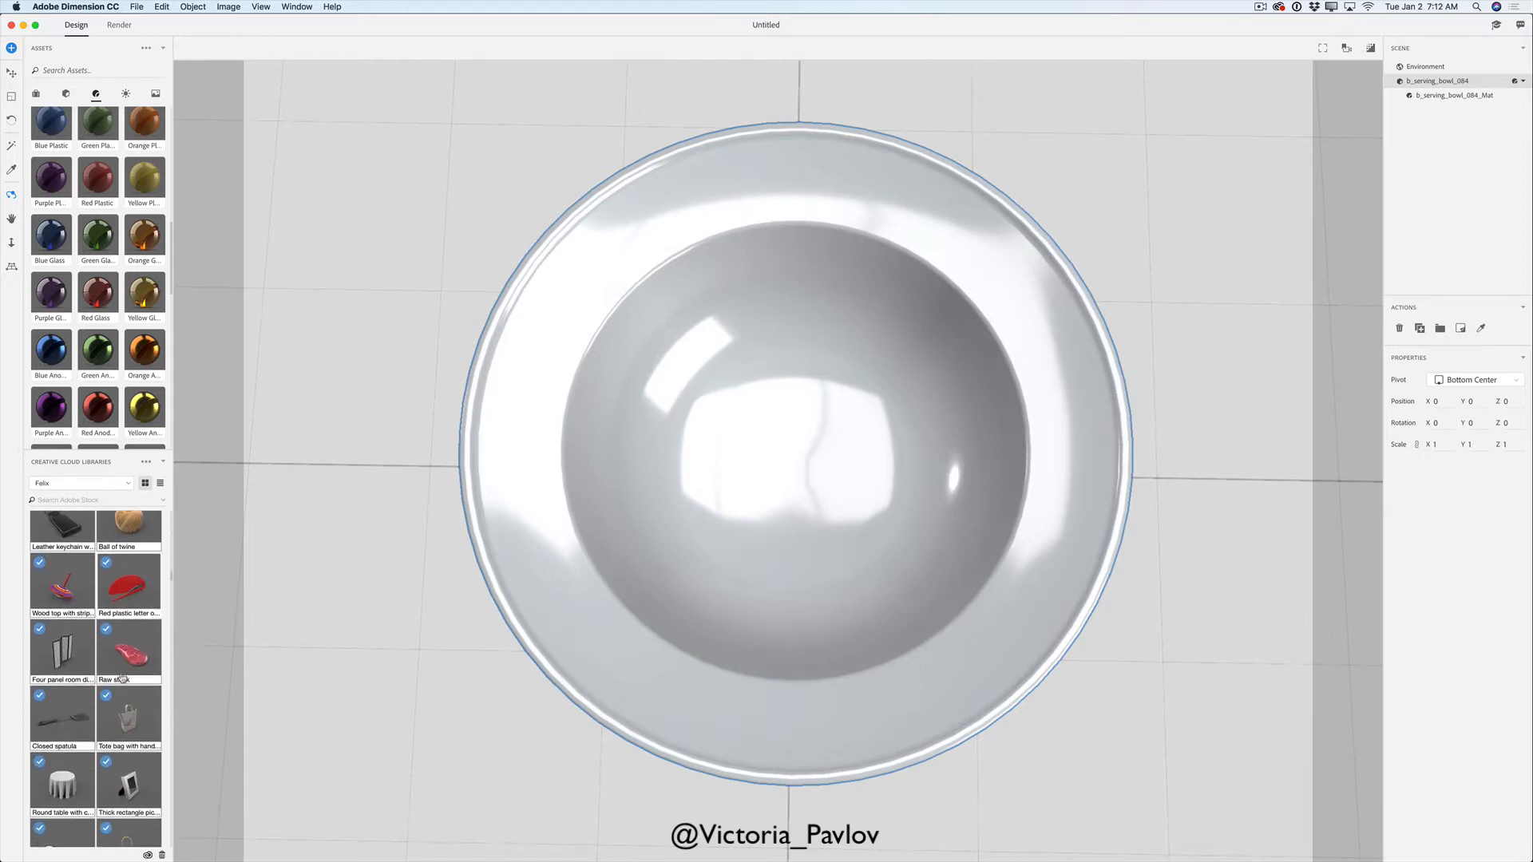
{"action": "scroll", "coordinate": [121, 678], "scroll_direction": "down", "scroll_amount": 6}
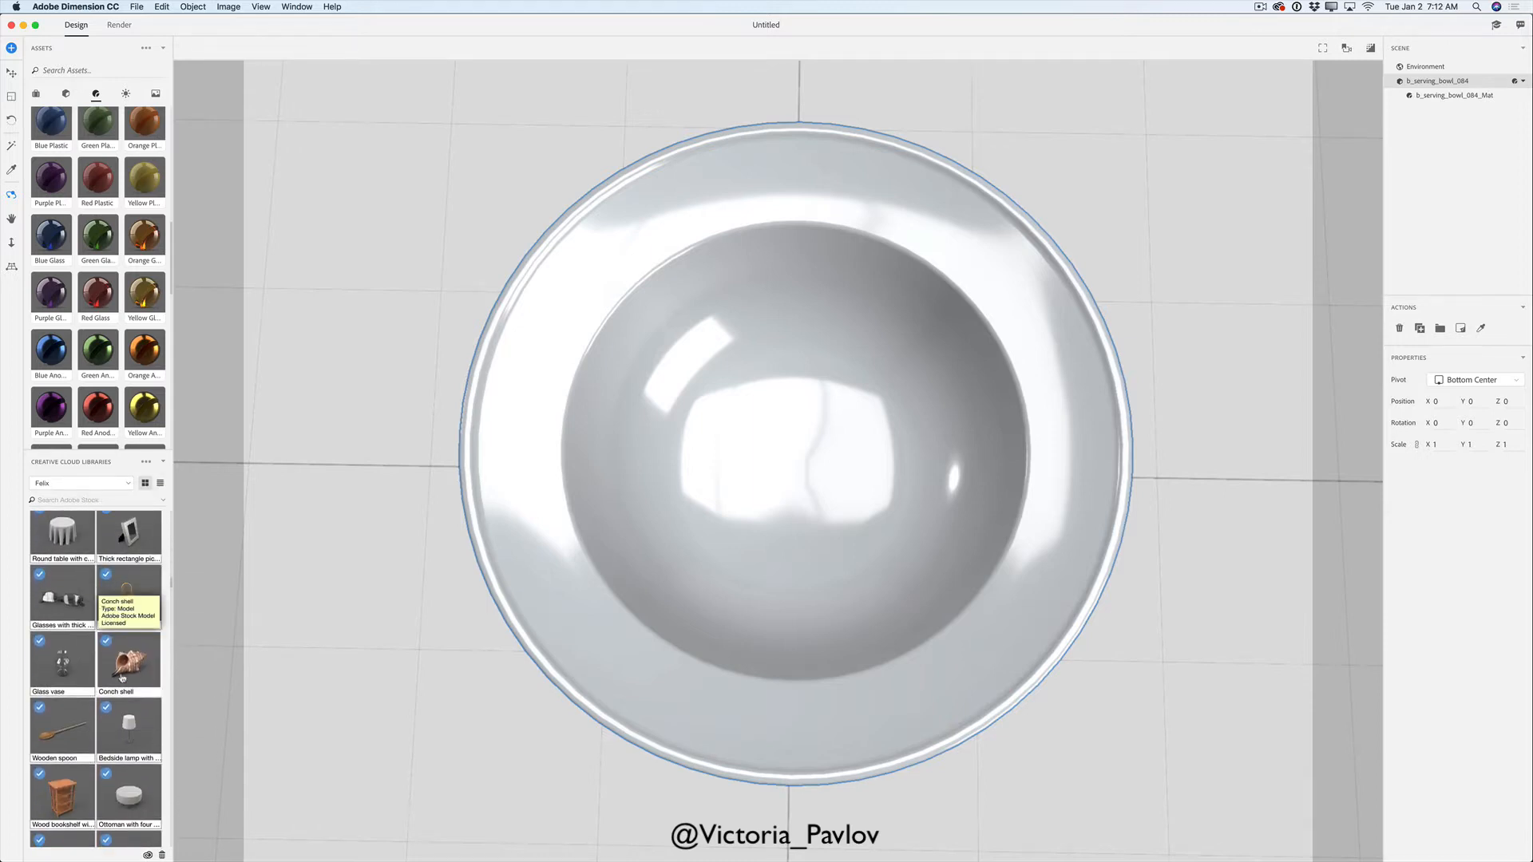
{"action": "left_click", "coordinate": [71, 745]}
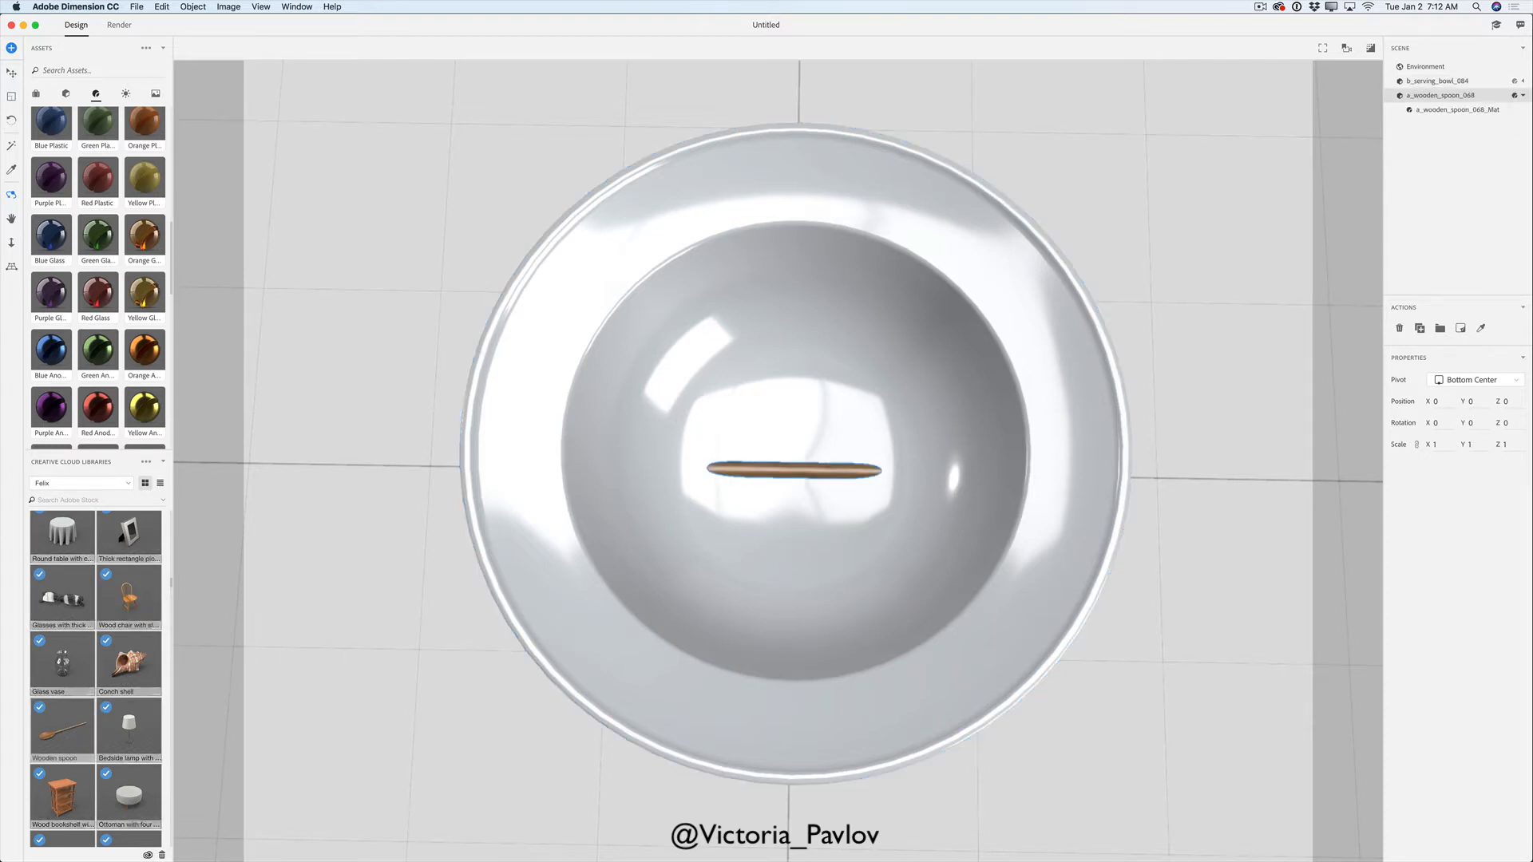
- Raise the wooden spoon above the bowl to about Y 35.3 and rotate it diagonally to about X 175.5, Y 132.1, Z -161.5
{"action": "left_click", "coordinate": [12, 74]}
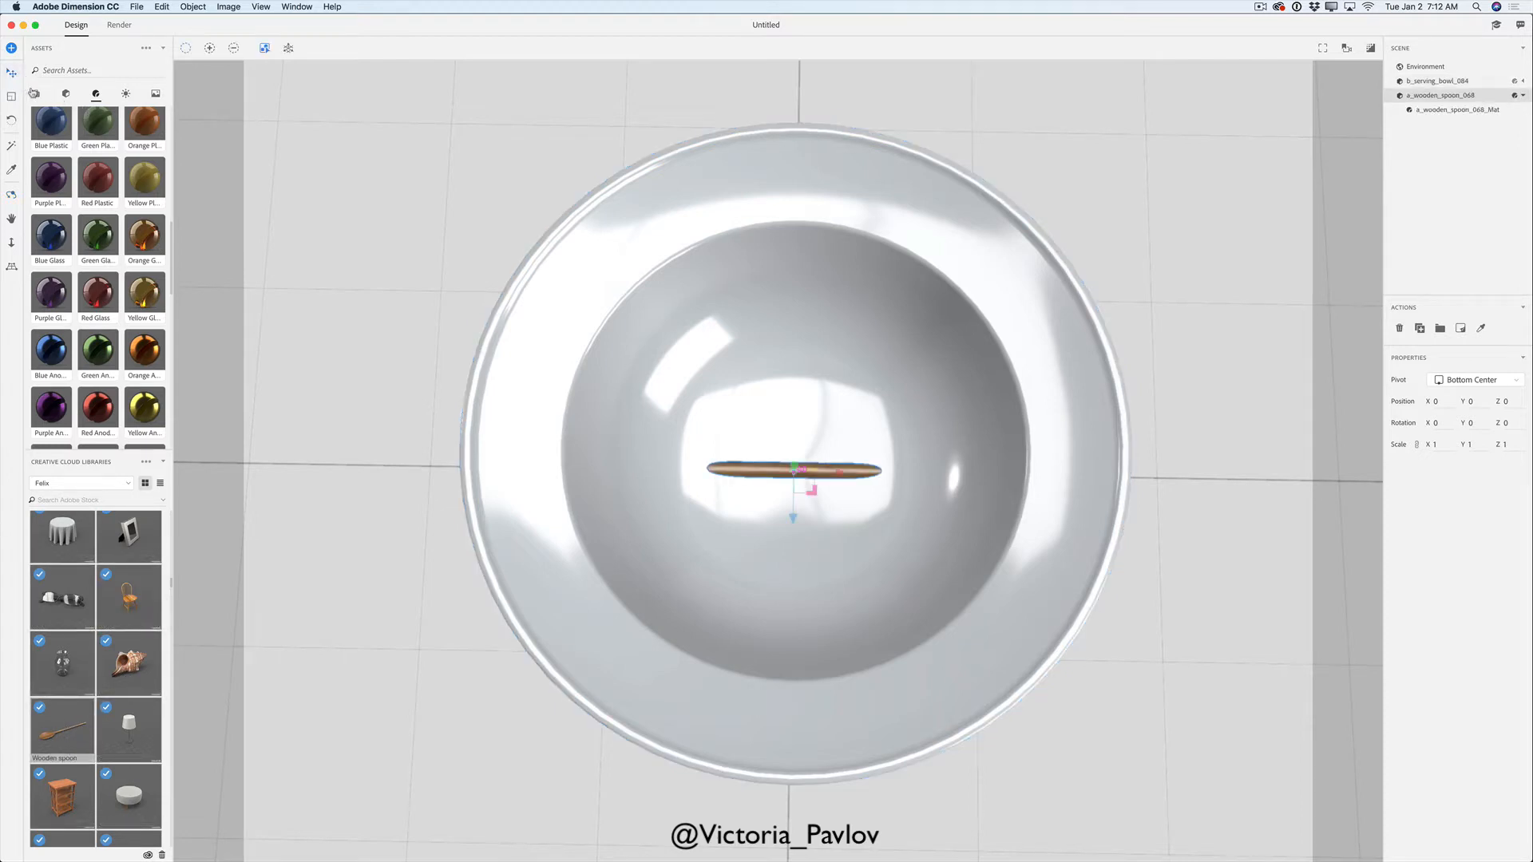
{"action": "left_click_drag", "start_coordinate": [796, 472], "coordinate": [557, 250]}
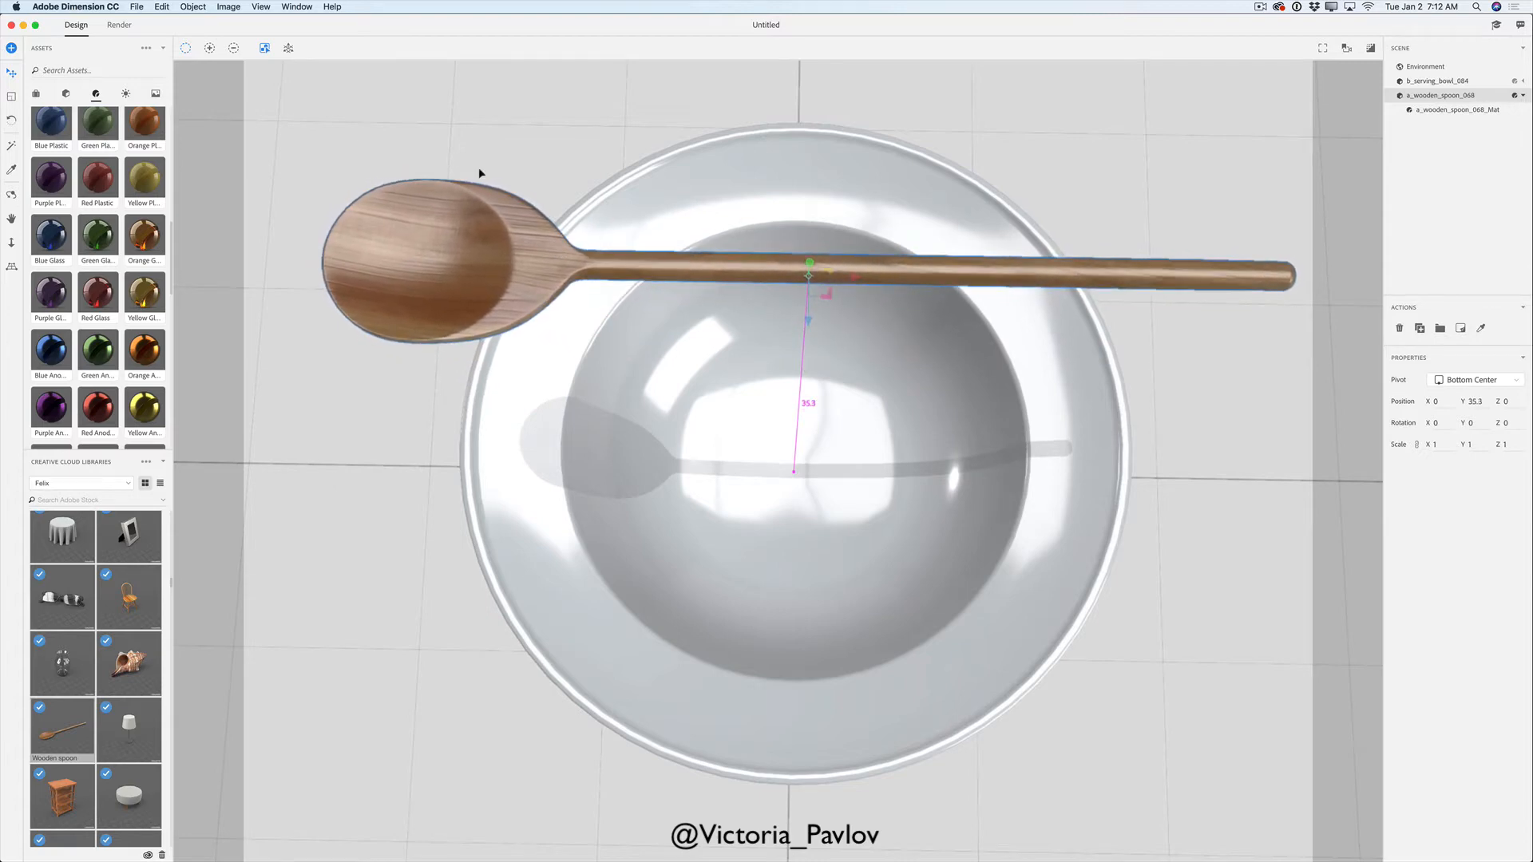
{"action": "key", "text": "r"}
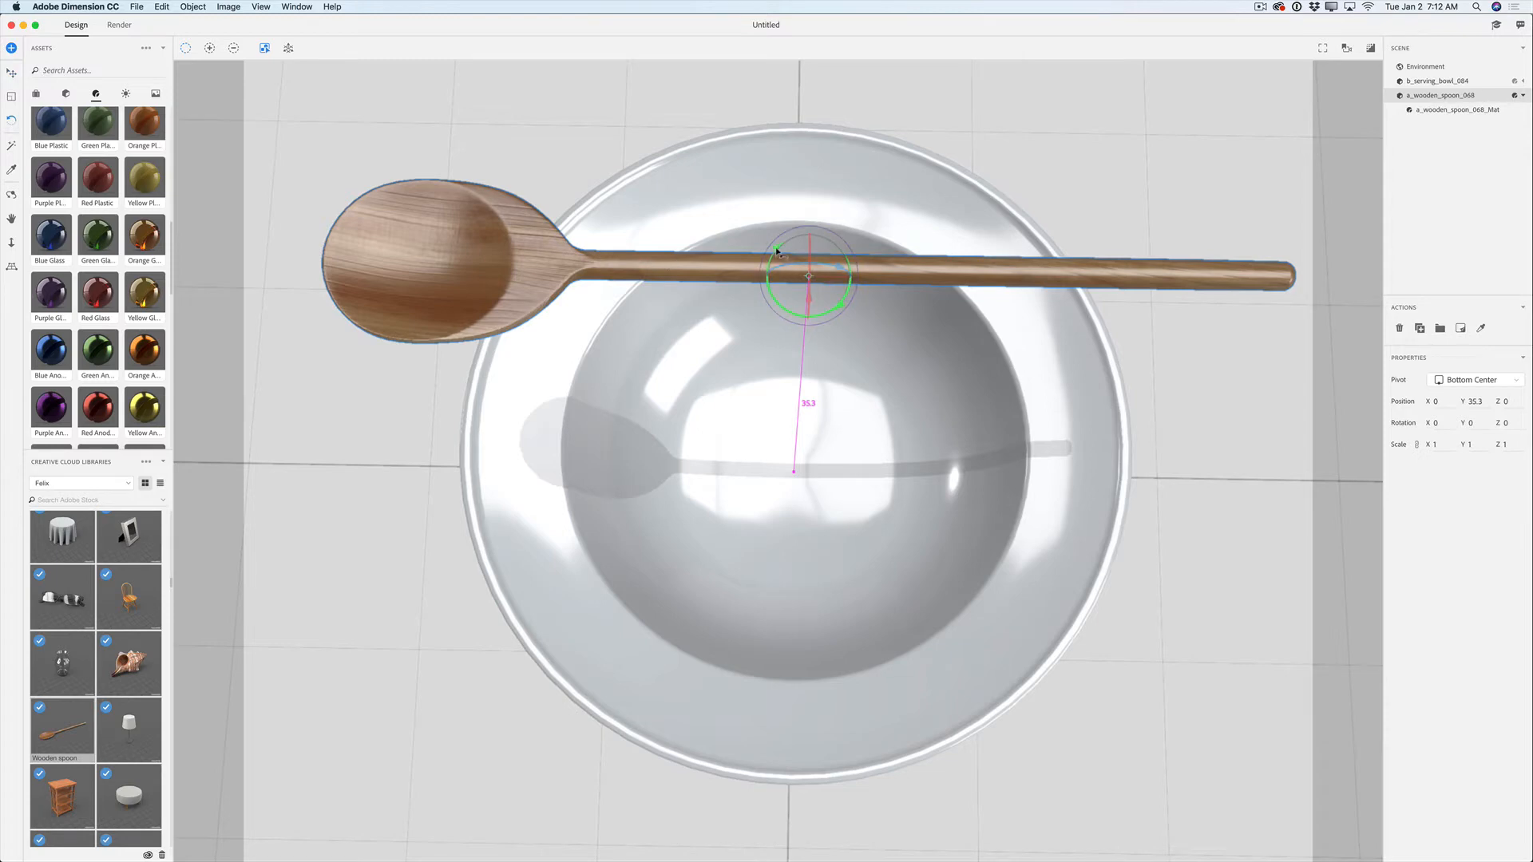
{"action": "left_click_drag", "start_coordinate": [766, 276], "coordinate": [809, 271]}
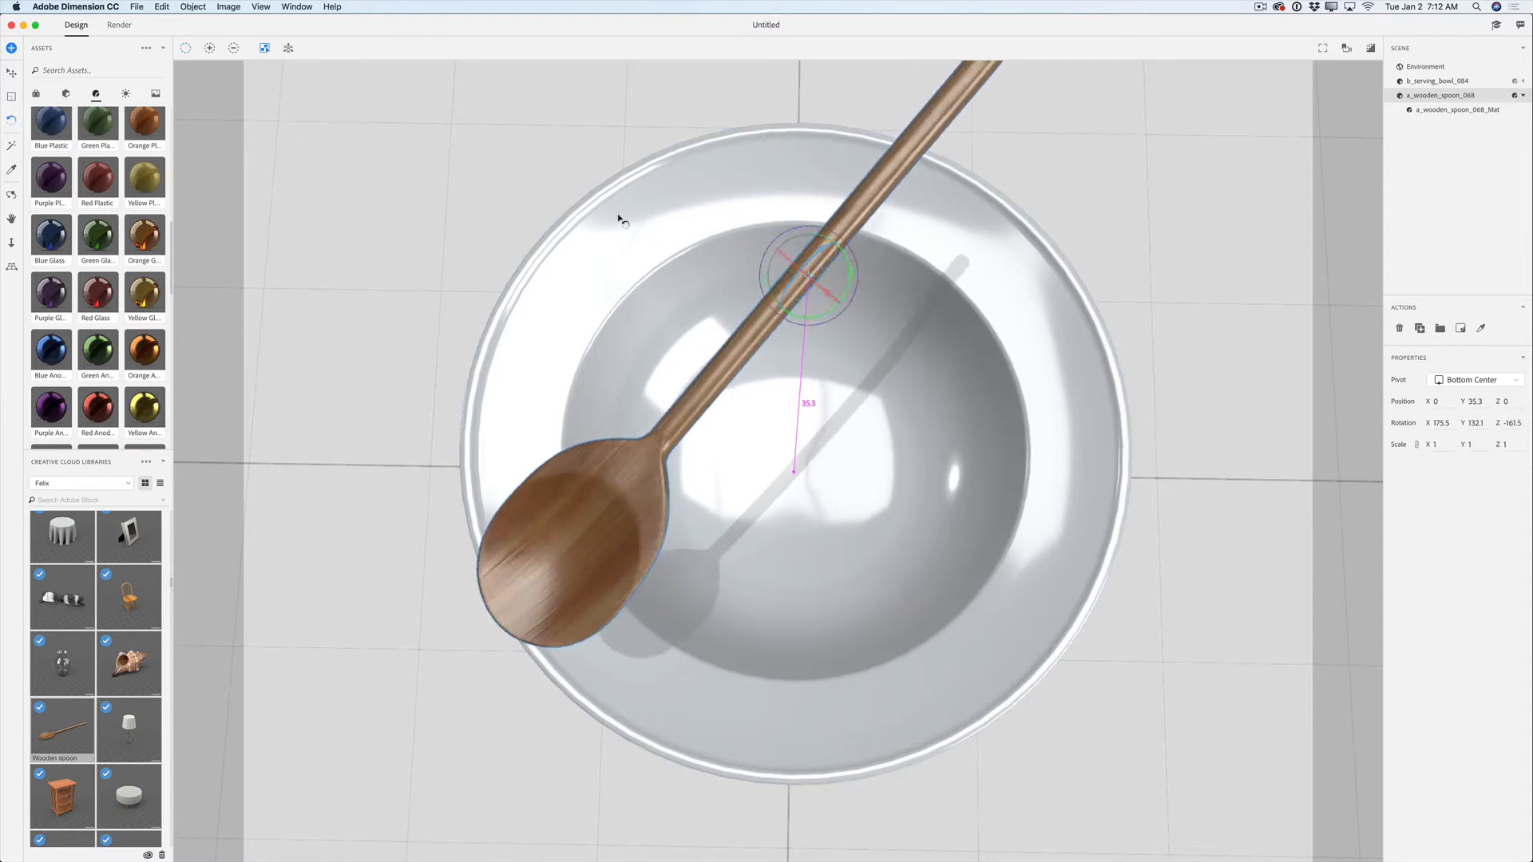
- Move the spoon over the bowl's upper-right rim to about X 11.6, Y 38.8, Z -5.8, and adjust the overhead camera angle slightly
{"action": "left_click", "coordinate": [11, 73]}
{"action": "left_click_drag", "start_coordinate": [843, 305], "coordinate": [1373, 77]}
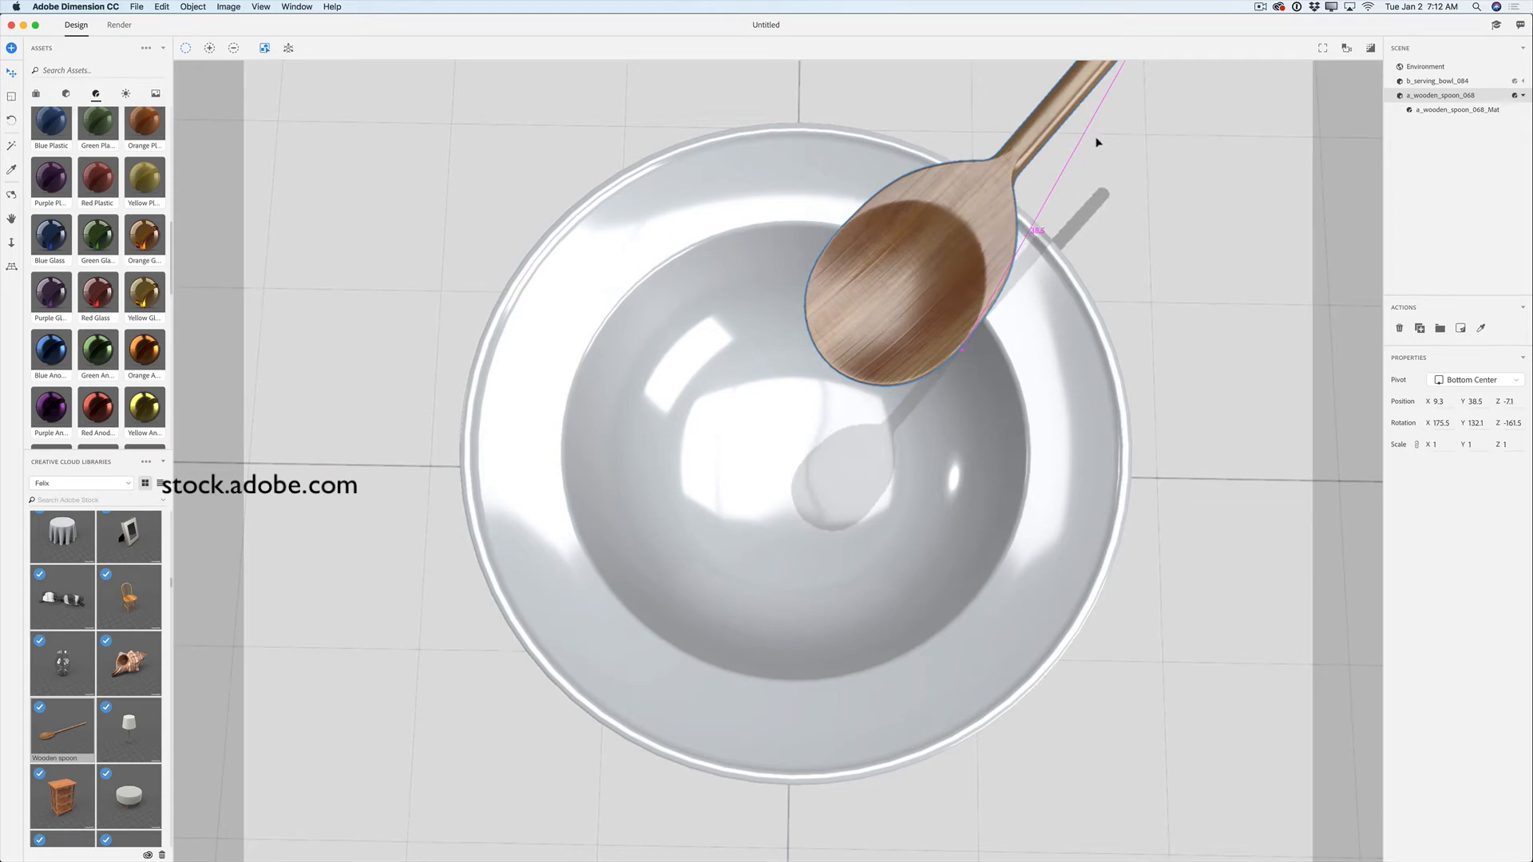
{"action": "scroll", "coordinate": [1076, 121], "scroll_direction": "down", "scroll_amount": 3}
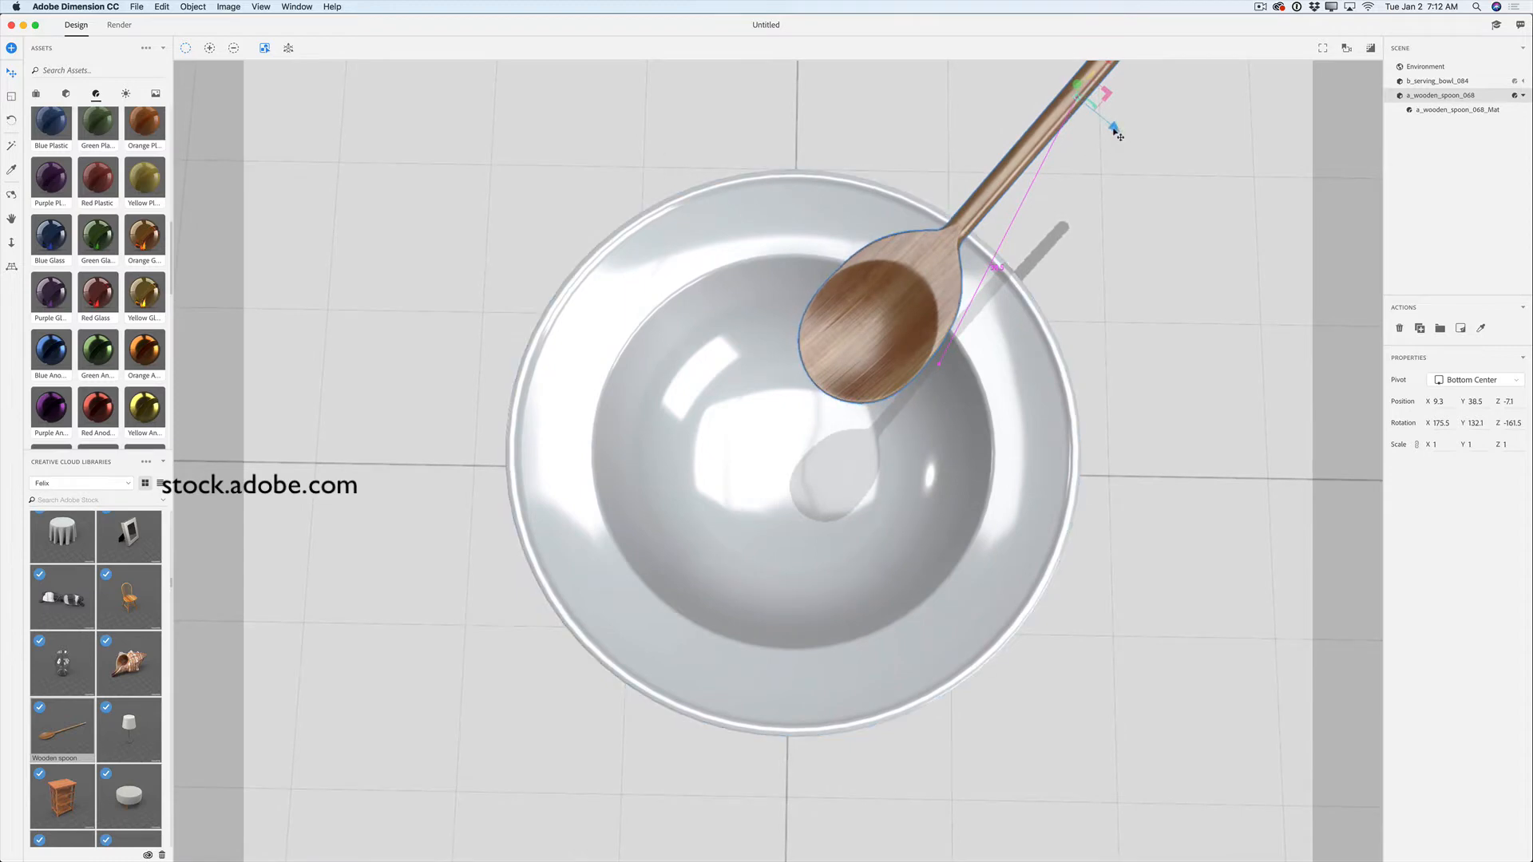
{"action": "left_click_drag", "start_coordinate": [1118, 133], "coordinate": [1162, 172]}
{"action": "left_click_drag", "start_coordinate": [1168, 108], "coordinate": [1182, 144]}
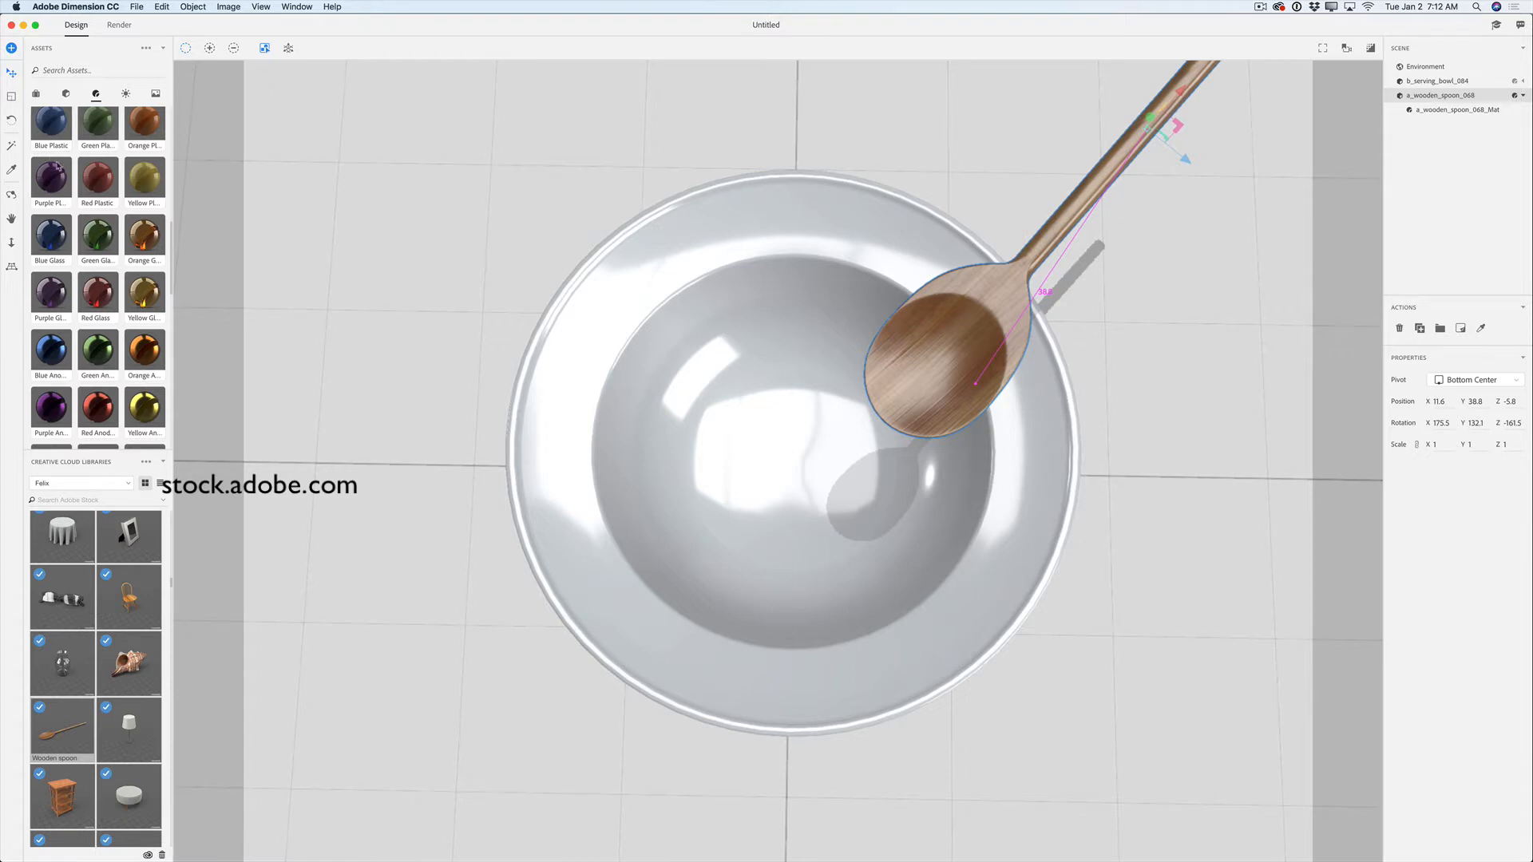
{"action": "left_click", "coordinate": [12, 194]}
{"action": "mouse_move", "coordinate": [752, 548]}
{"action": "left_mouse_down"}
{"action": "mouse_move", "coordinate": [767, 568]}
{"action": "mouse_move", "coordinate": [754, 575]}
{"action": "left_mouse_up"}
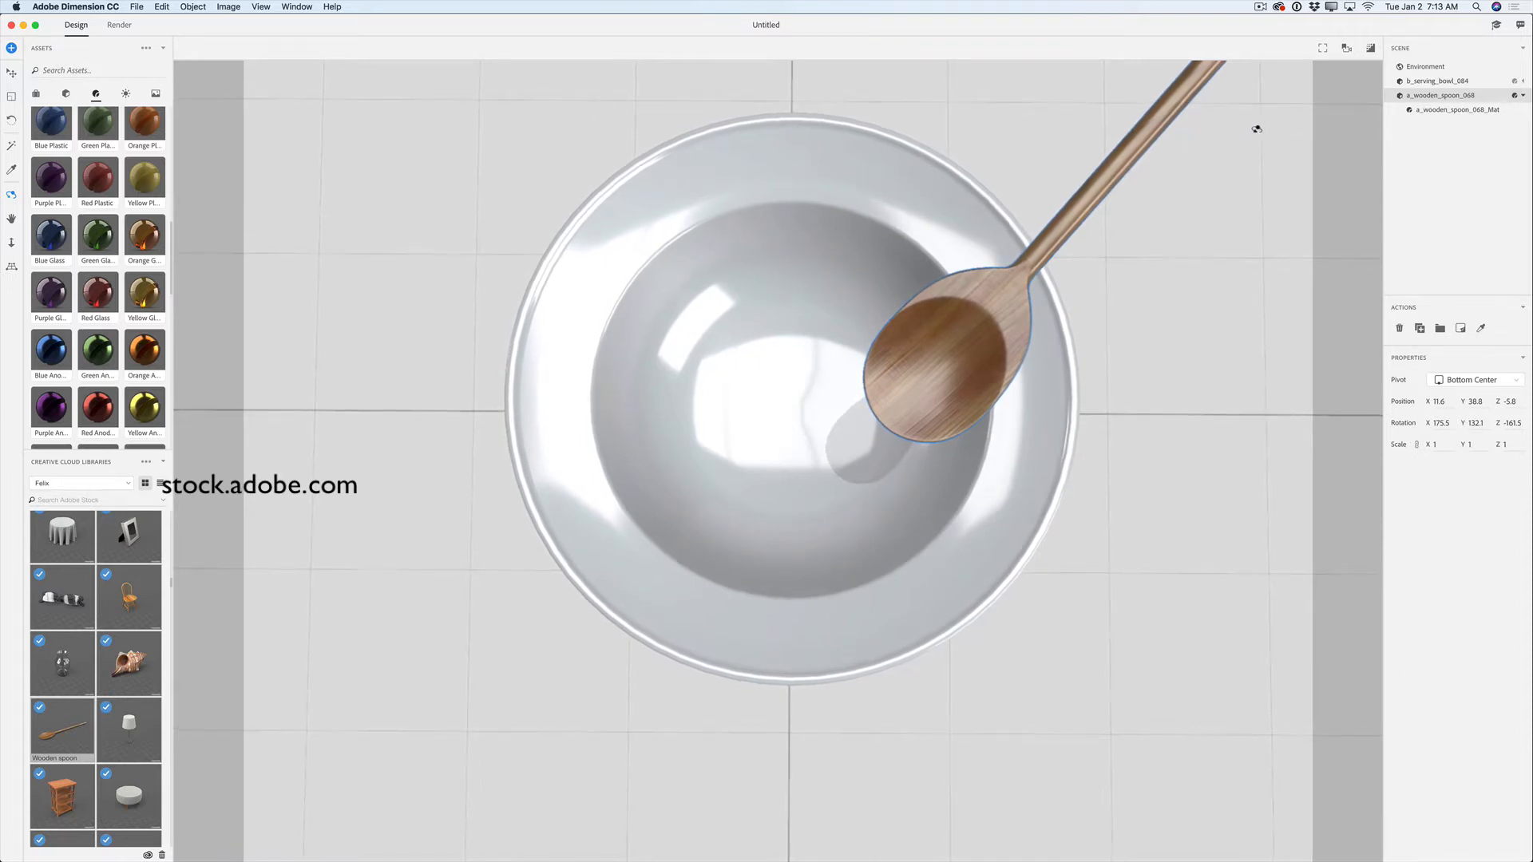
- Change the environment's background color to a bright yellow, about RGB 250, 250, 55
{"action": "left_click", "coordinate": [1415, 69]}
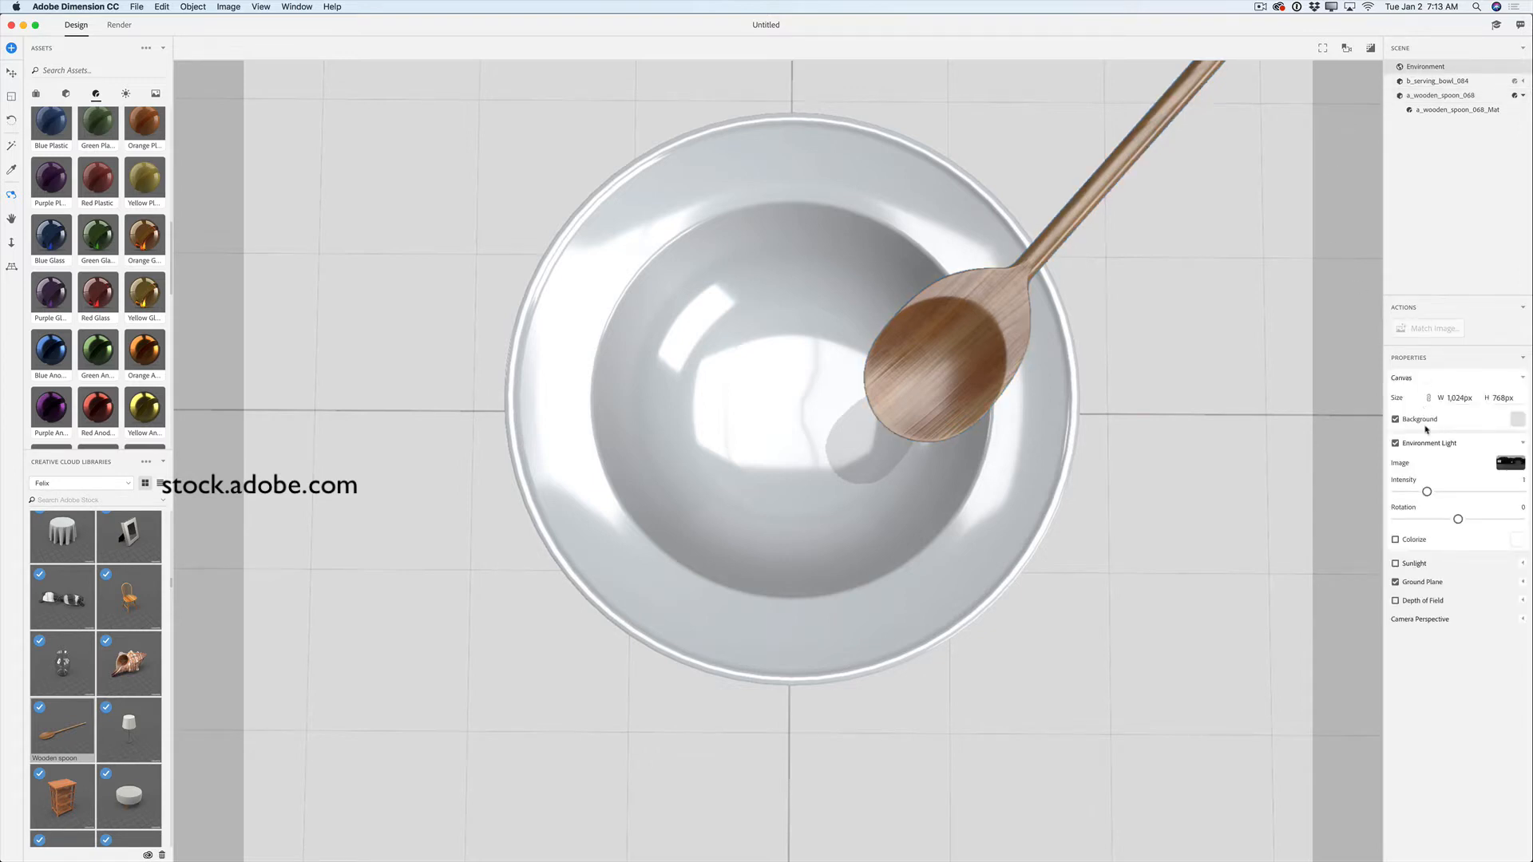
{"action": "left_click", "coordinate": [1517, 420]}
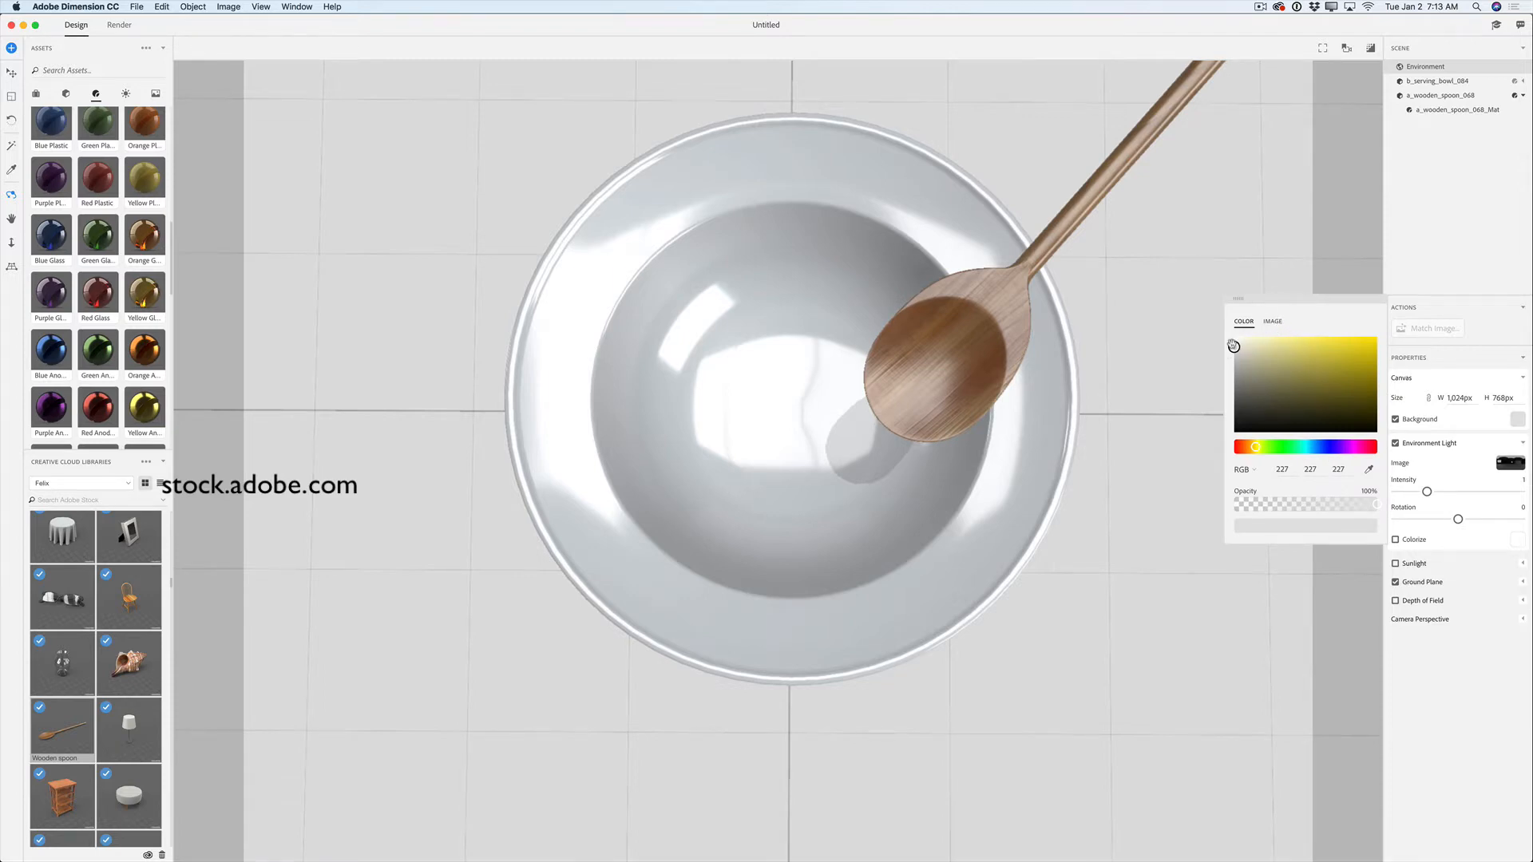
{"action": "left_click_drag", "start_coordinate": [1234, 345], "coordinate": [1358, 336]}
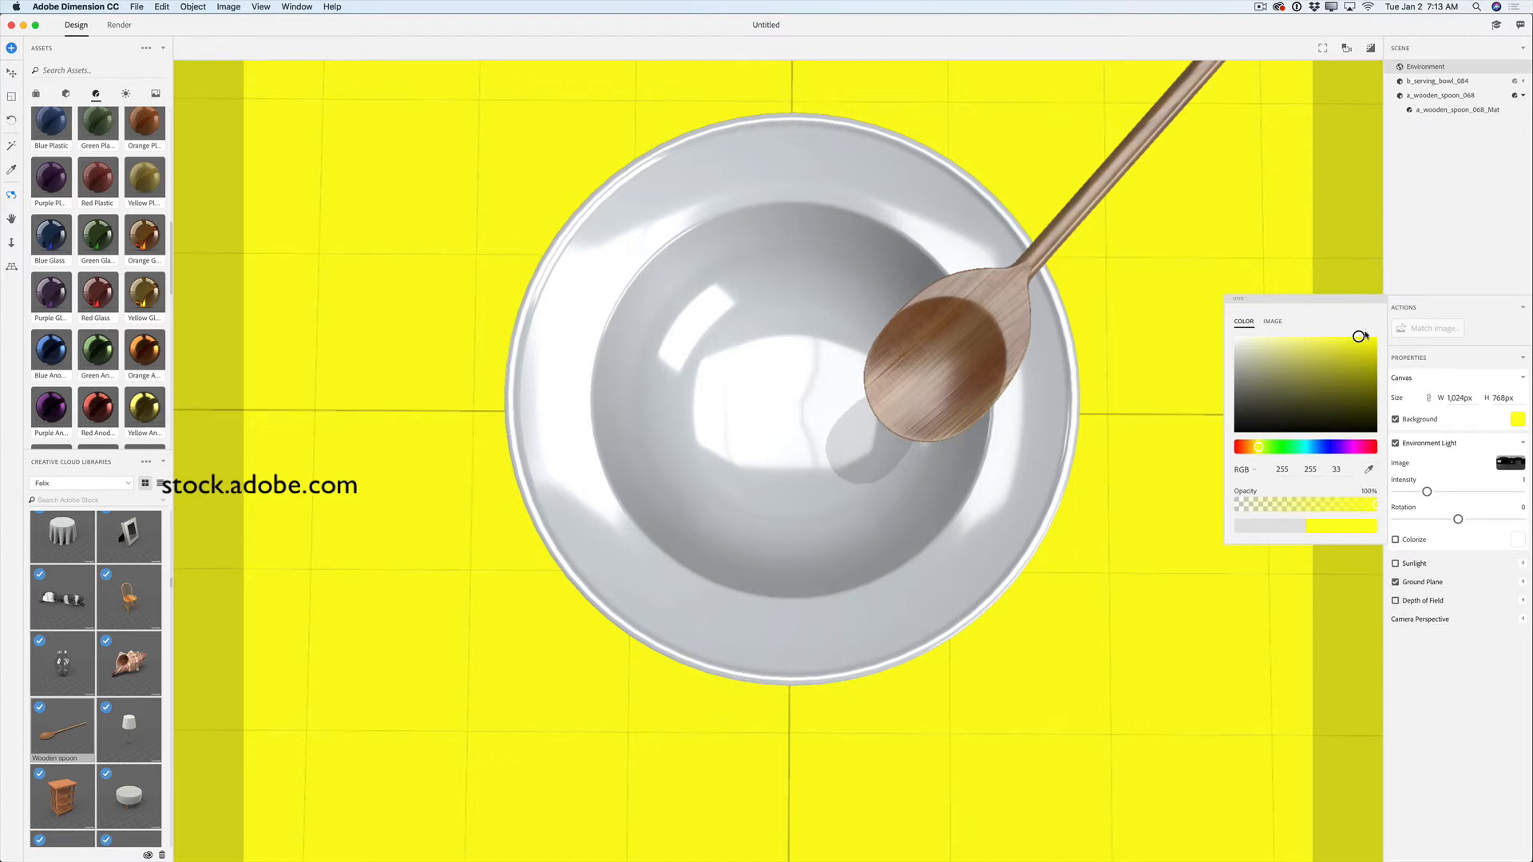
{"action": "mouse_move", "coordinate": [1358, 337]}
{"action": "left_mouse_down"}
{"action": "mouse_move", "coordinate": [1331, 338]}
{"action": "mouse_move", "coordinate": [1345, 339]}
{"action": "left_mouse_up"}
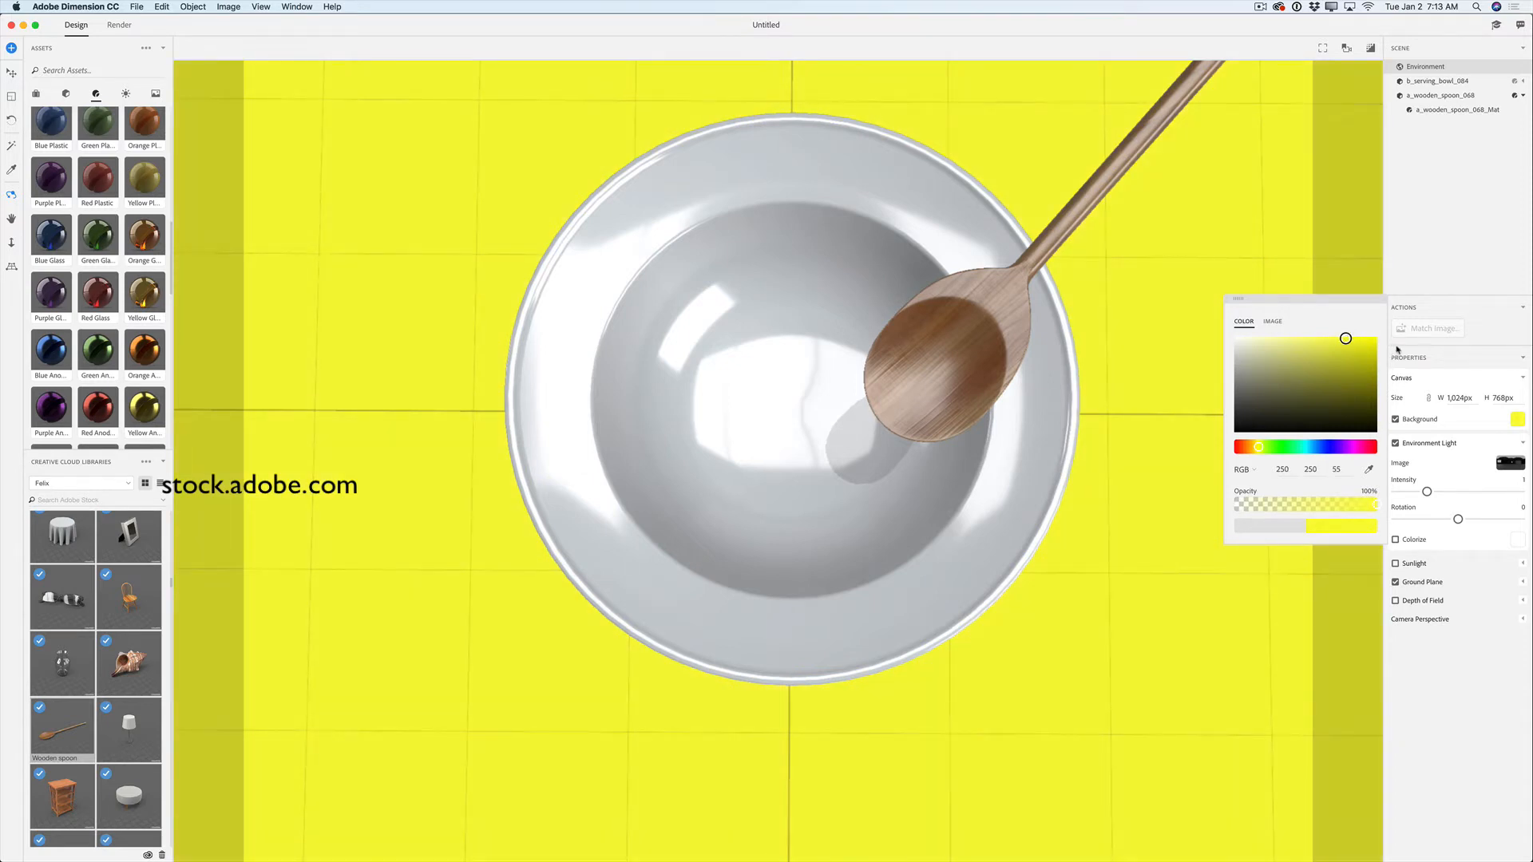
- Set the base color of the serving bowl's material to a light blue, about RGB 97, 176, 255
{"action": "left_click", "coordinate": [1427, 82]}
{"action": "left_click", "coordinate": [1524, 82]}
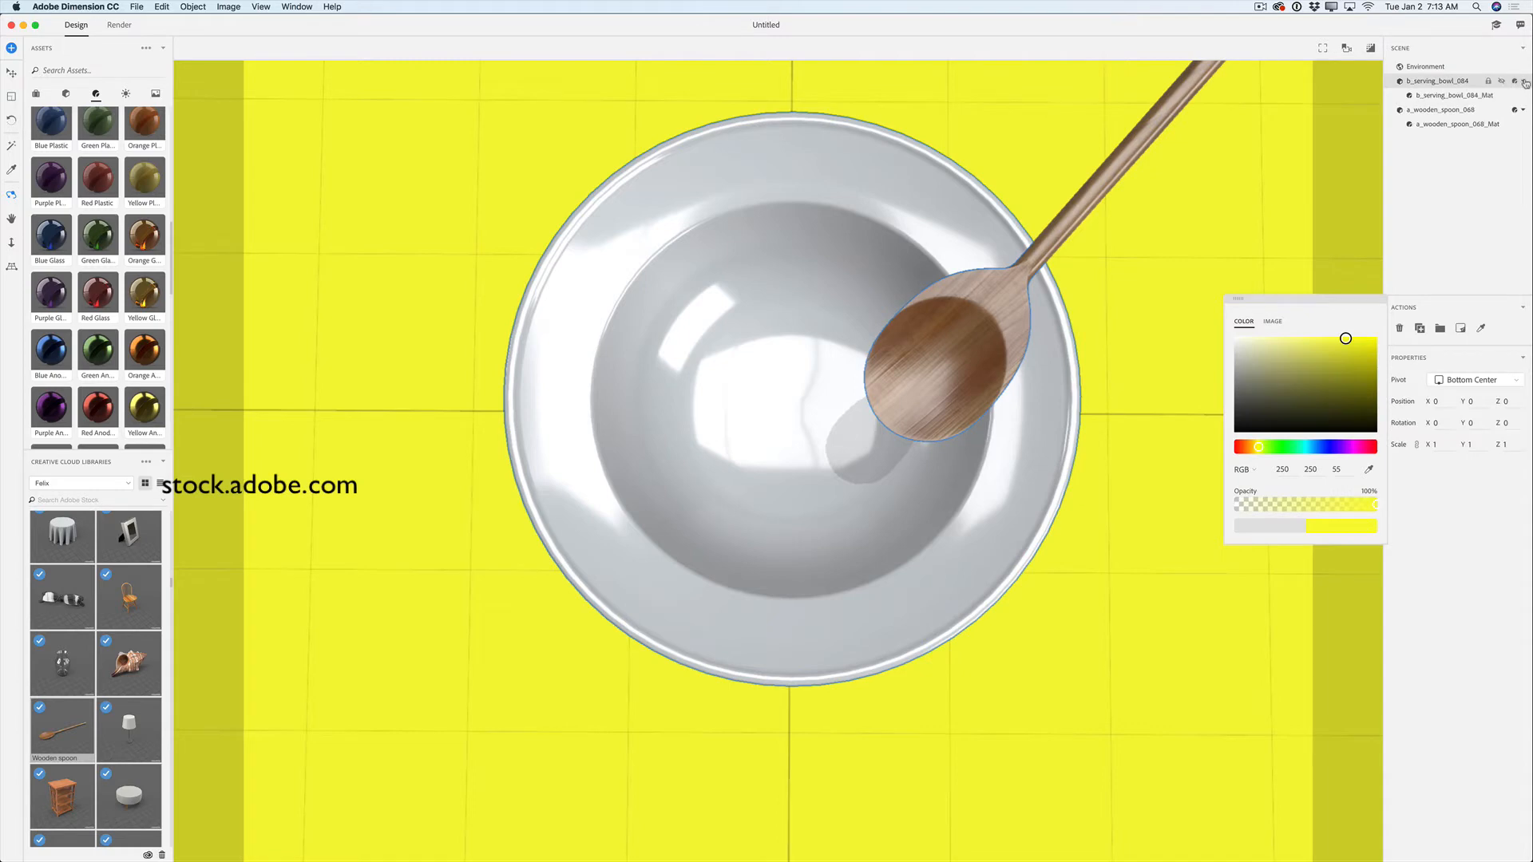
{"action": "left_click", "coordinate": [1446, 97]}
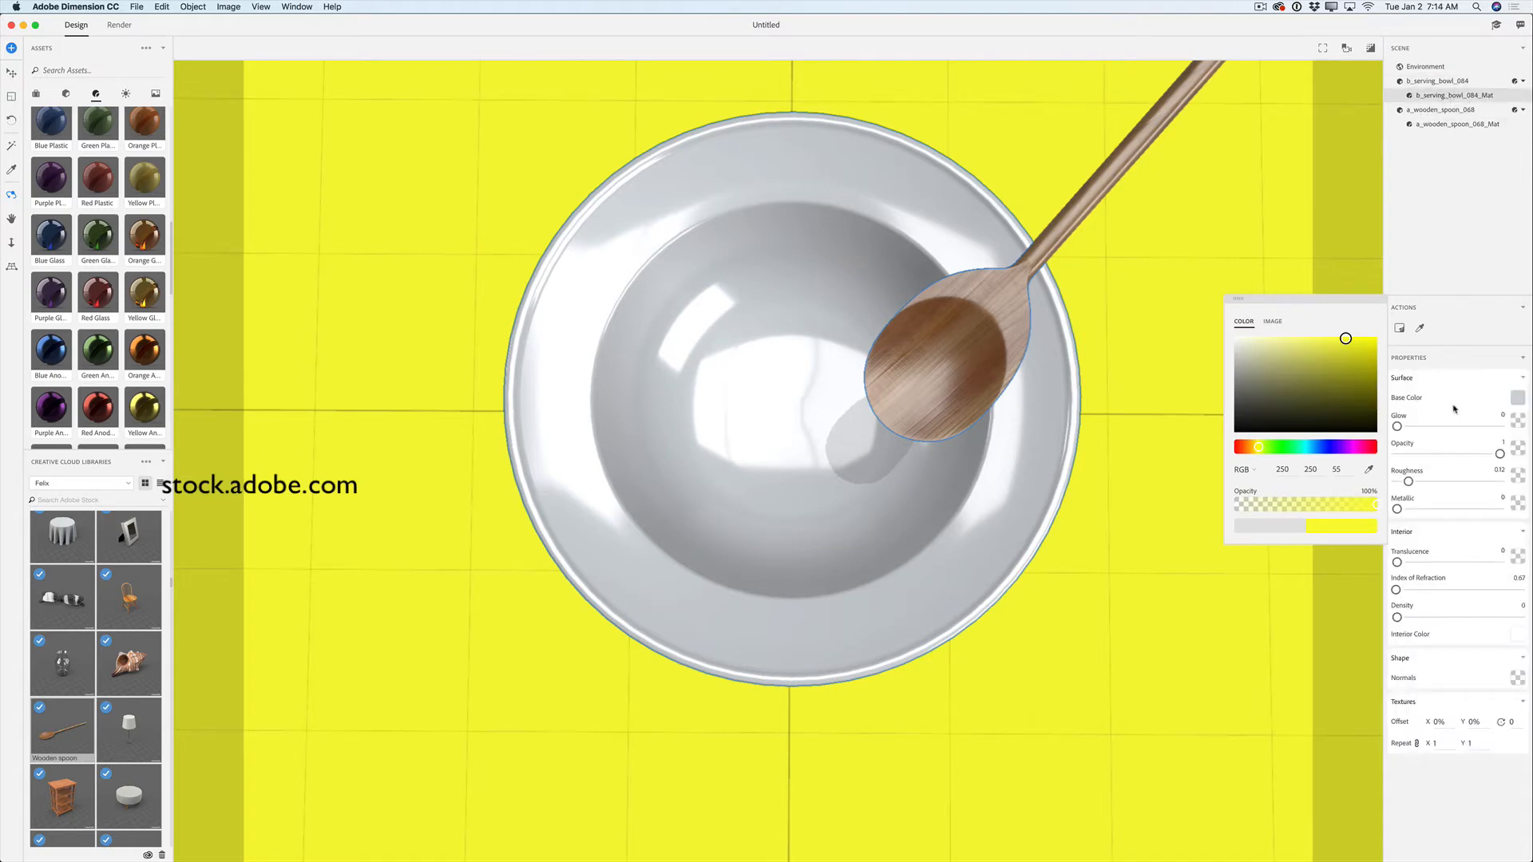
{"action": "left_click", "coordinate": [1517, 398]}
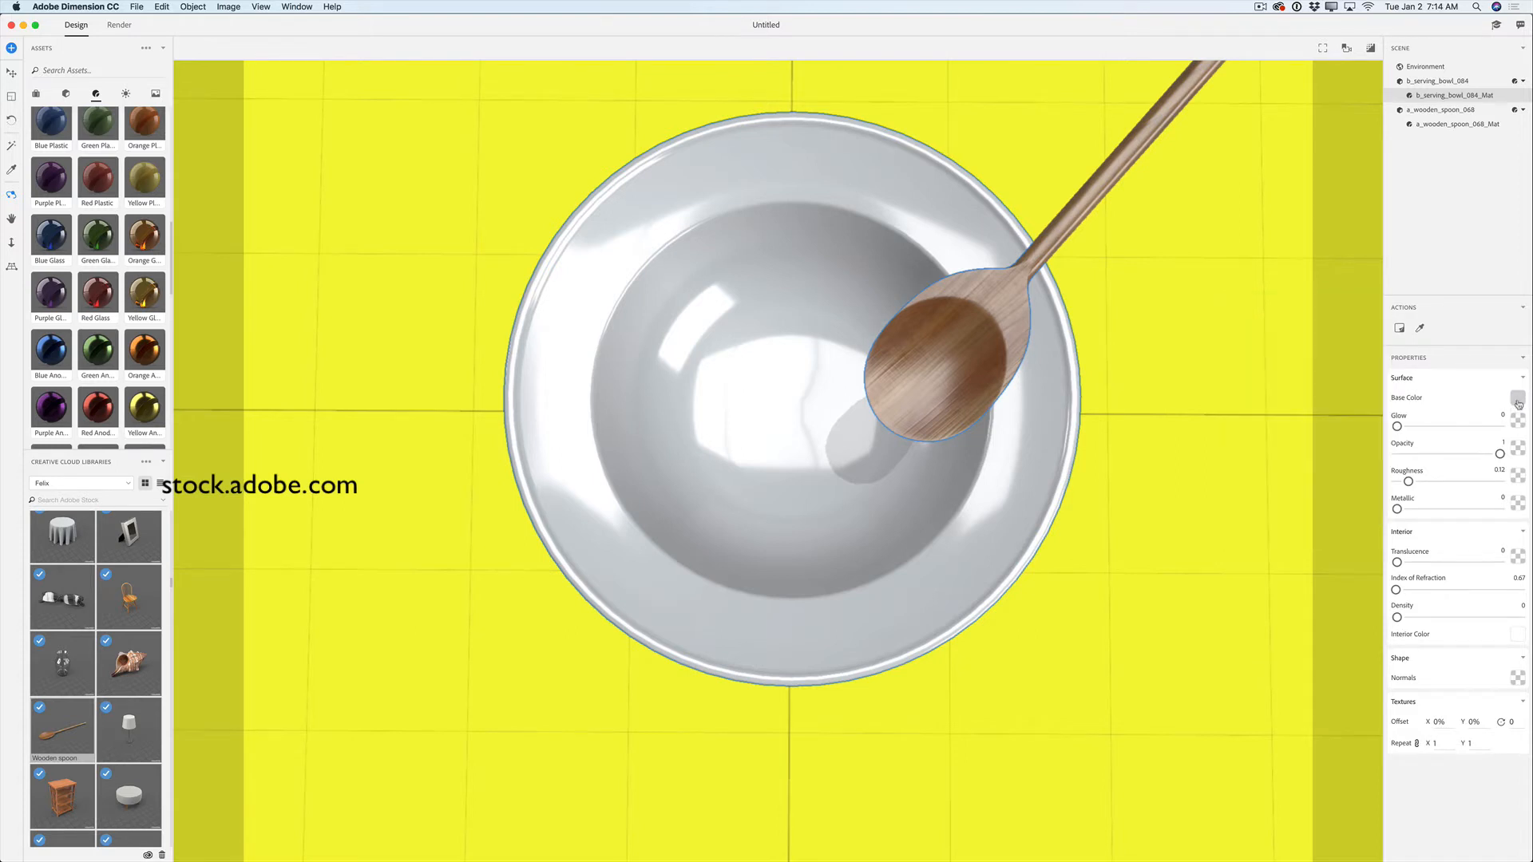
{"action": "left_click", "coordinate": [1517, 398]}
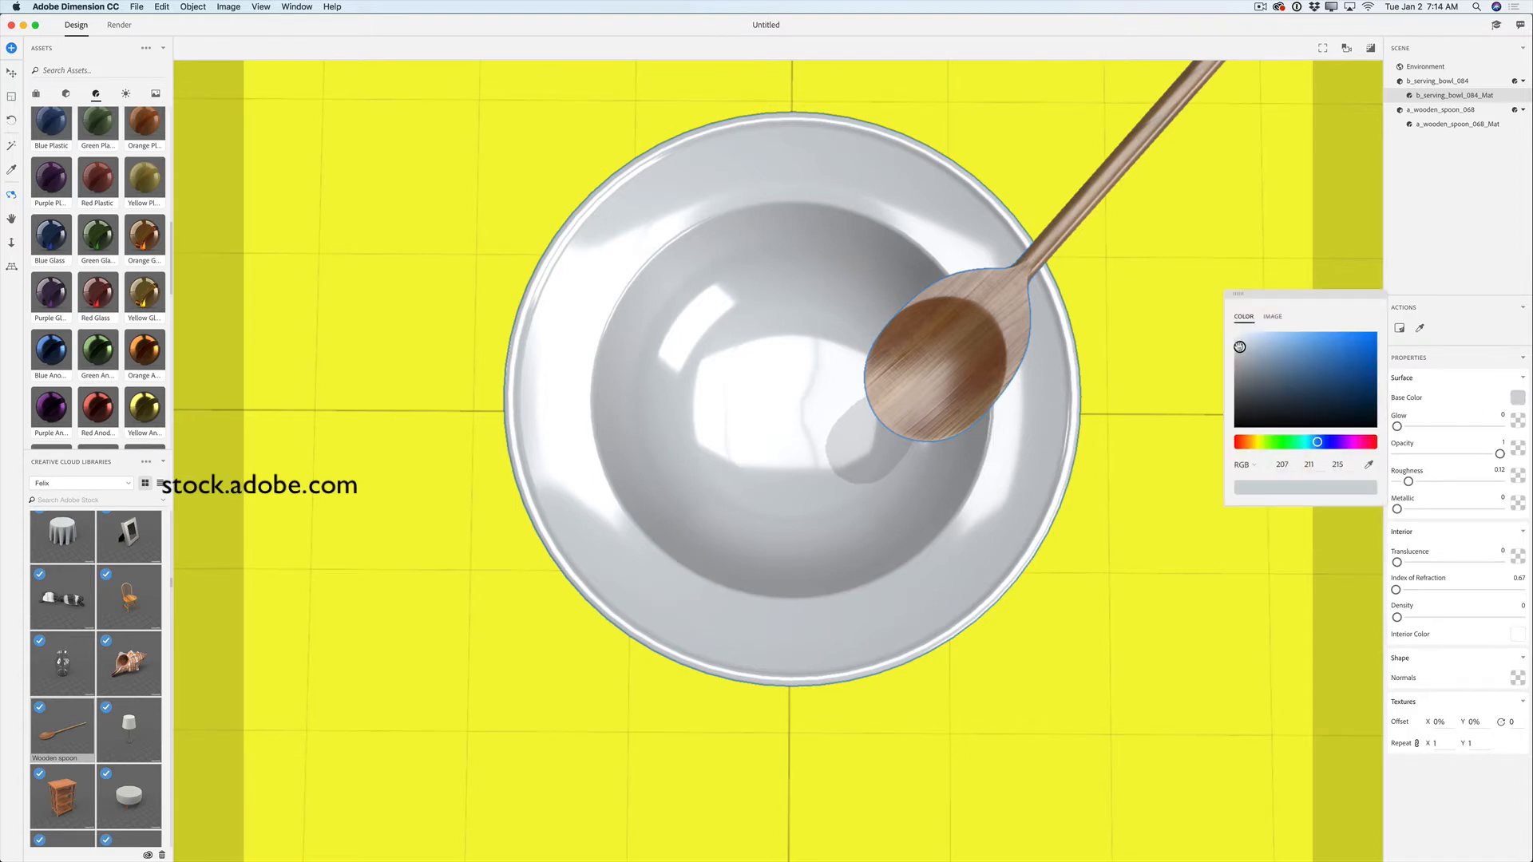
{"action": "left_click_drag", "start_coordinate": [1240, 346], "coordinate": [1322, 331]}
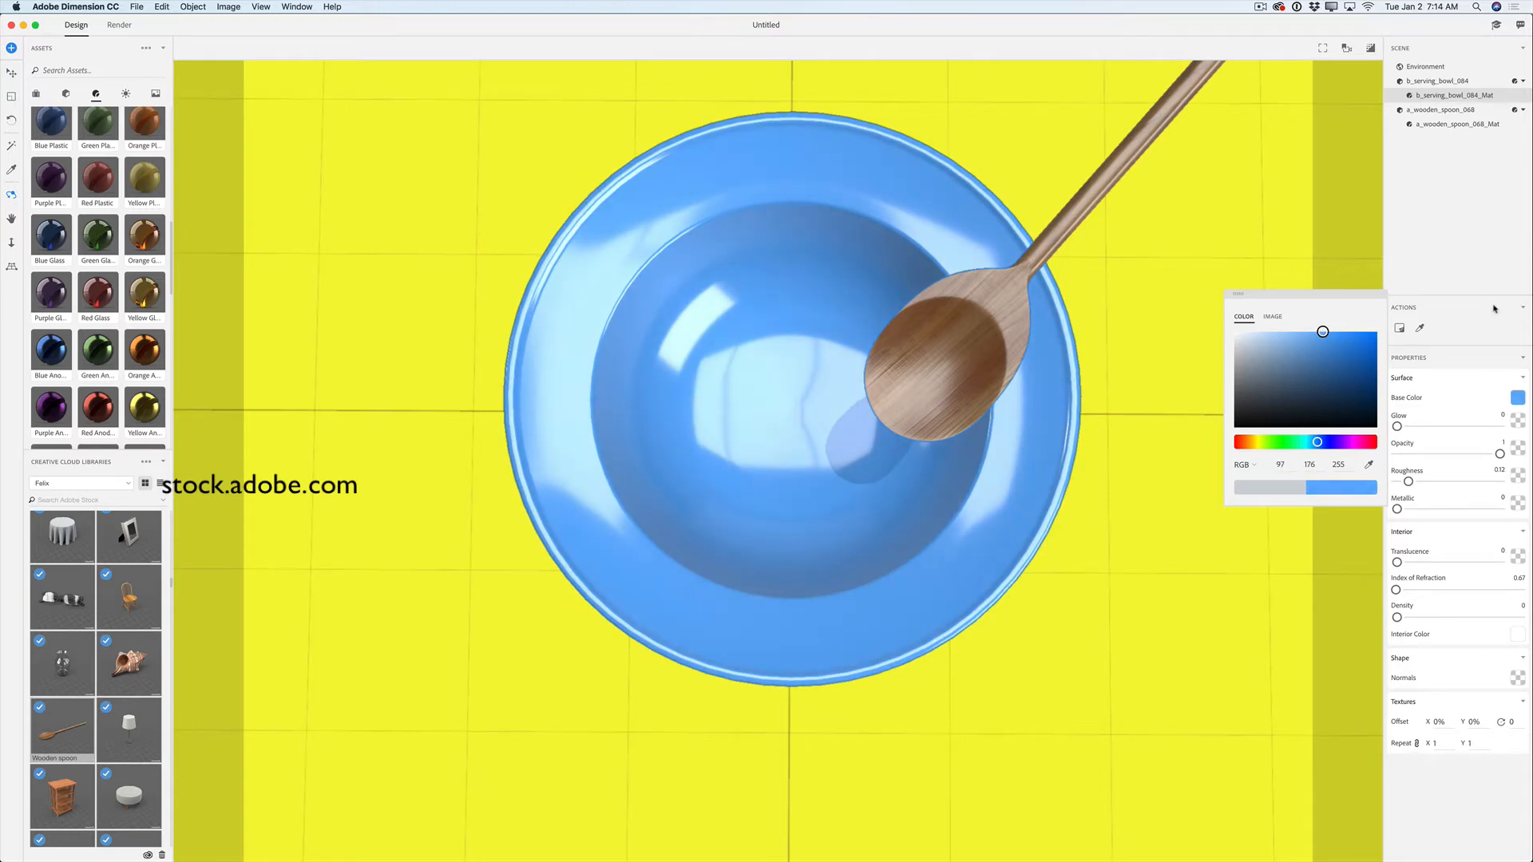
{"action": "left_click", "coordinate": [1453, 406]}
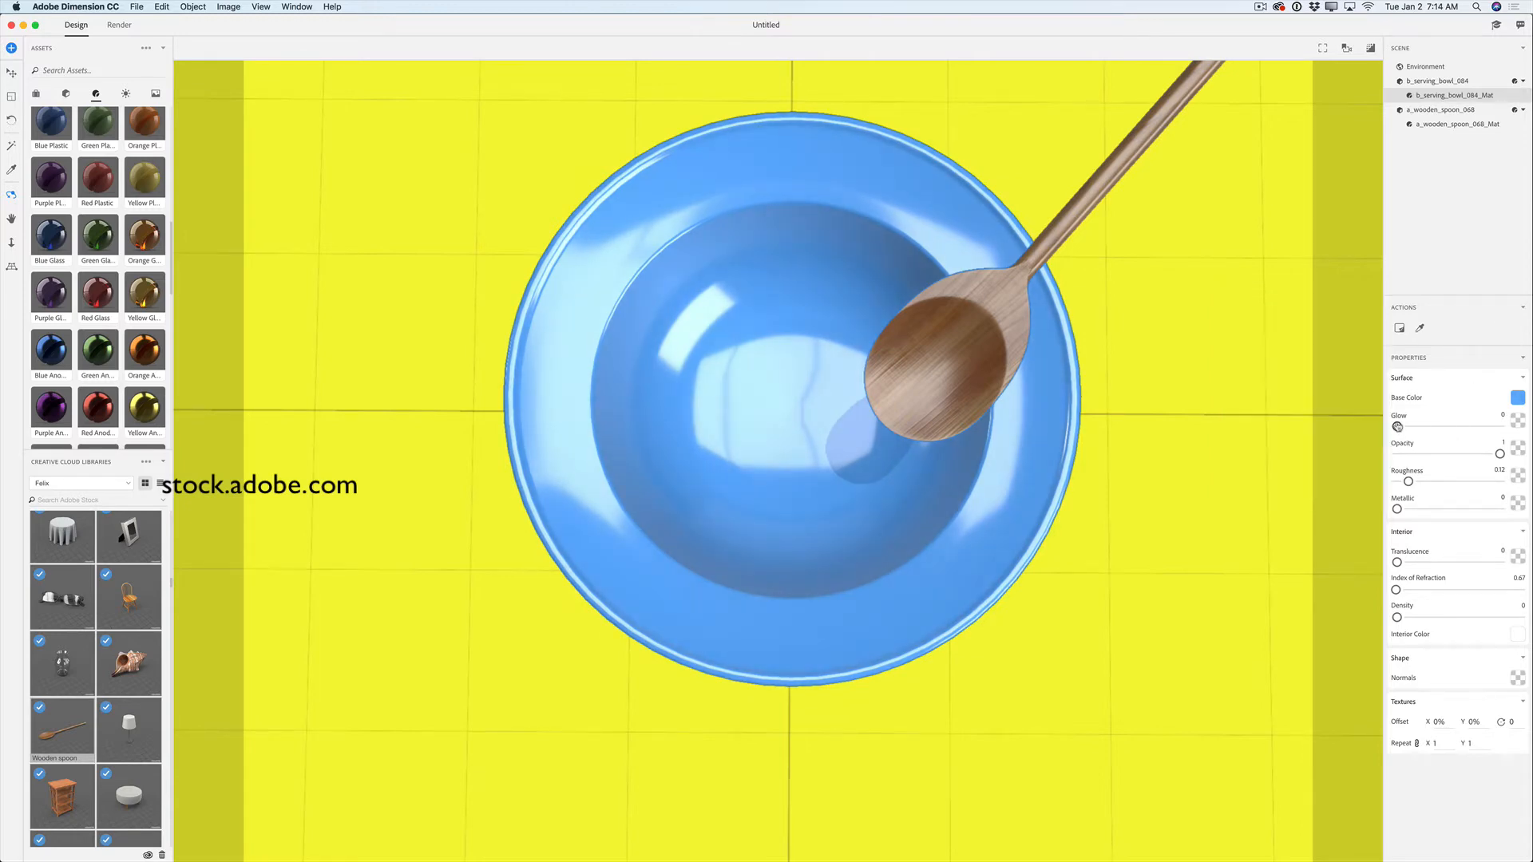
- Adjust the serving bowl material's surface to about 0.11 glow, 0.42 roughness and 0.08 metallic
{"action": "mouse_move", "coordinate": [1397, 426]}
{"action": "left_mouse_down"}
{"action": "mouse_move", "coordinate": [1429, 425]}
{"action": "mouse_move", "coordinate": [1407, 424]}
{"action": "left_mouse_up"}
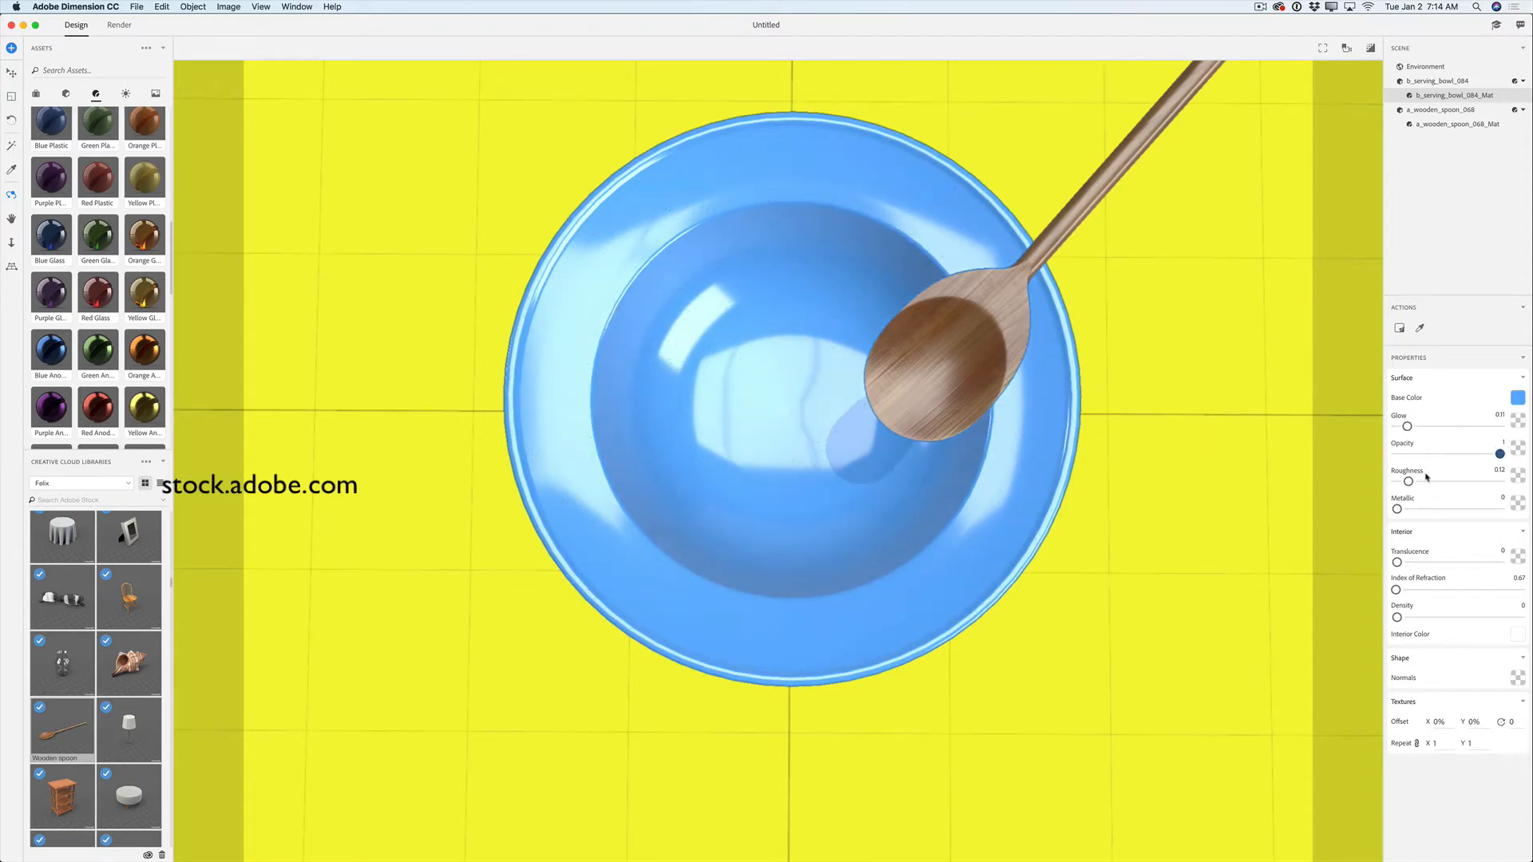
{"action": "mouse_move", "coordinate": [1407, 482]}
{"action": "left_mouse_down"}
{"action": "mouse_move", "coordinate": [1440, 481]}
{"action": "mouse_move", "coordinate": [1403, 508]}
{"action": "left_mouse_up"}
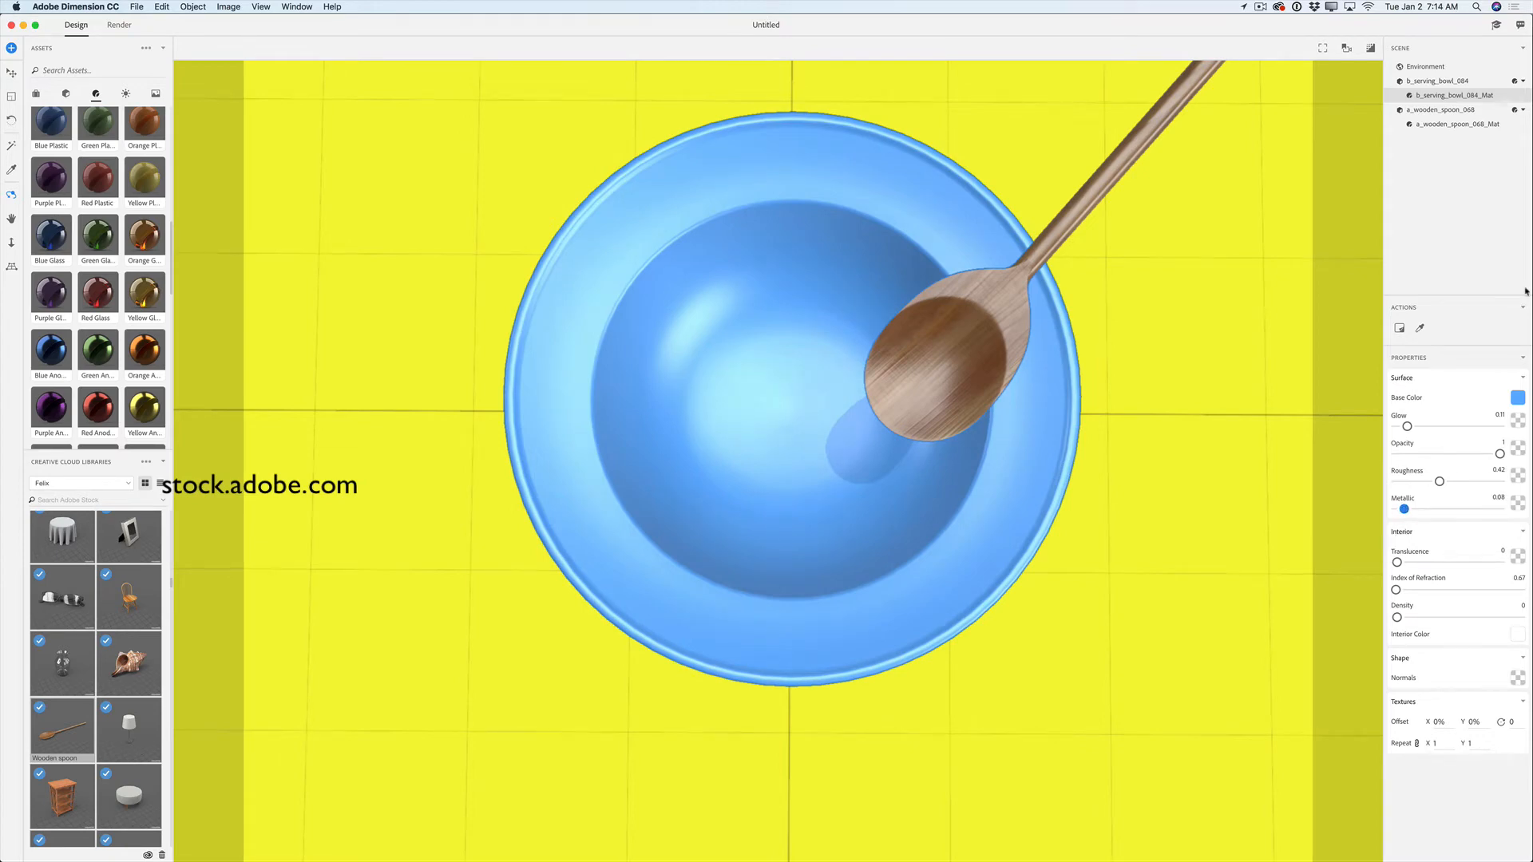
- Apply the Blue Anodized Metal material to the spoon, with roughness about 0.46 and metallic about 0.82
{"action": "left_click", "coordinate": [1434, 110]}
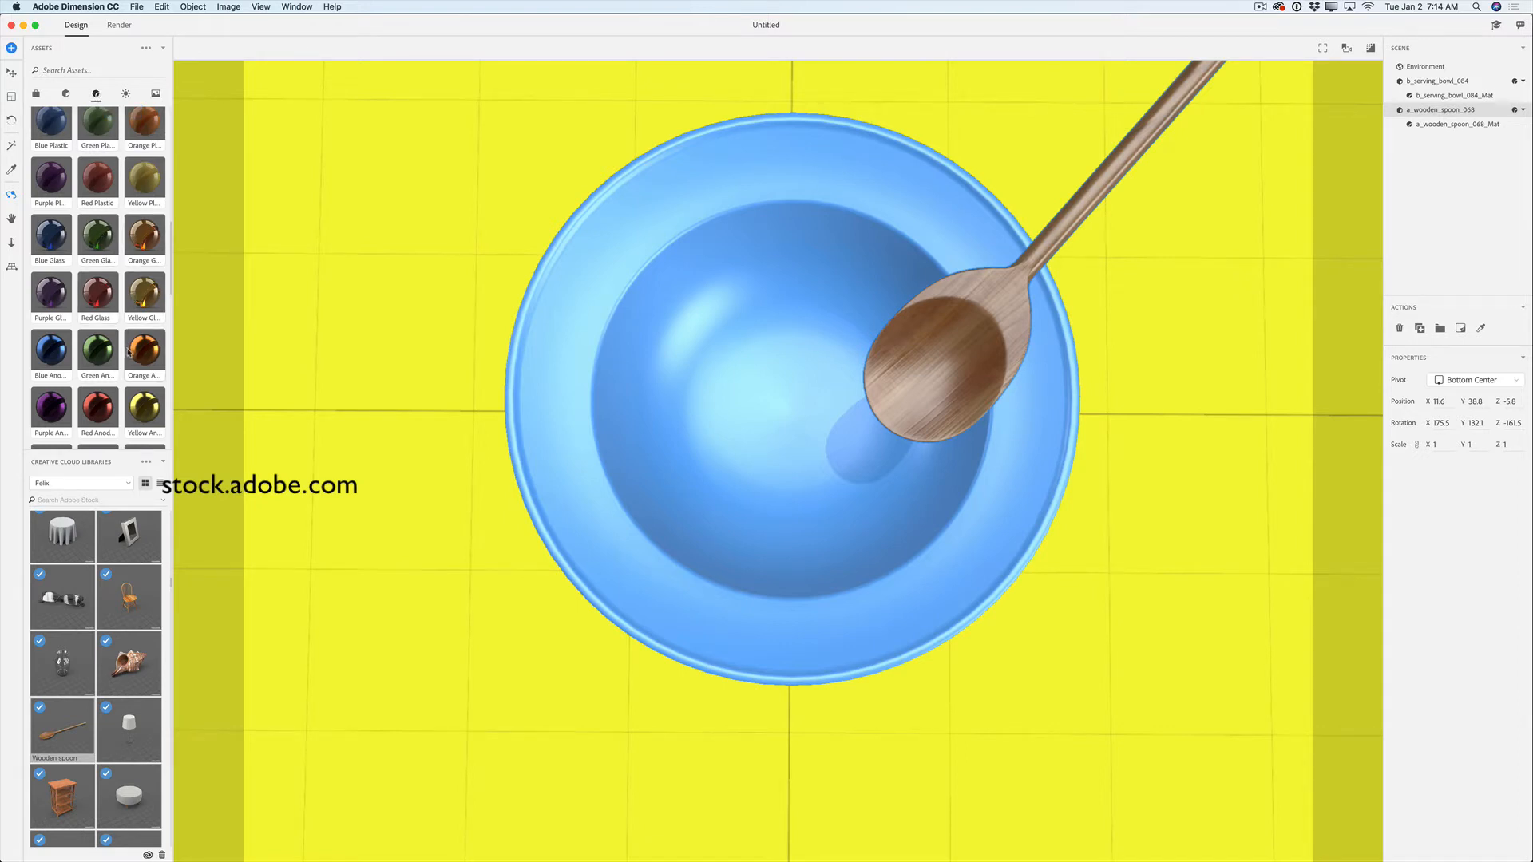
{"action": "left_click", "coordinate": [49, 353]}
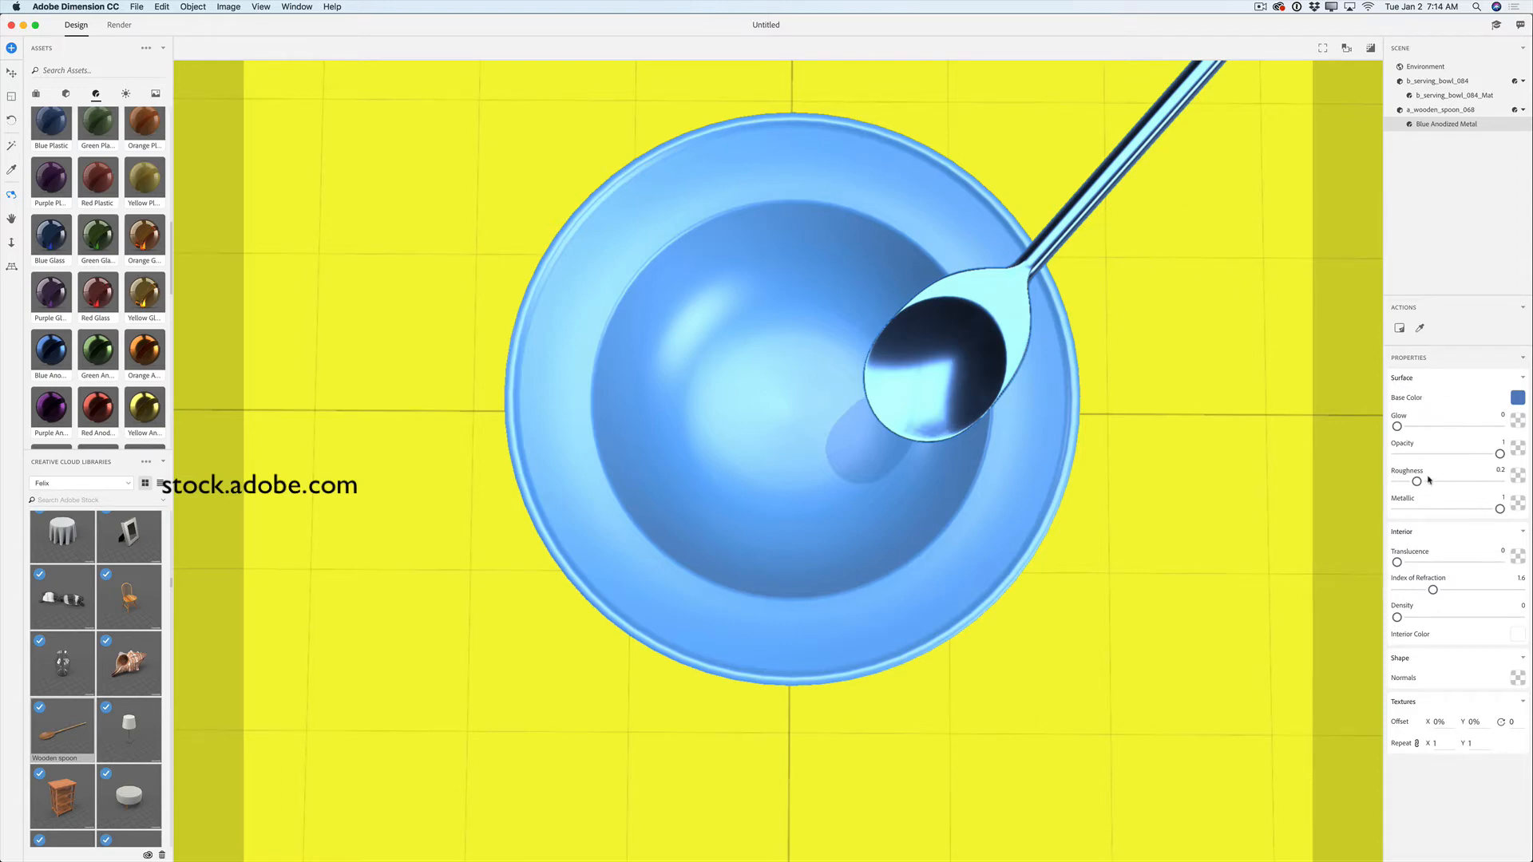
{"action": "mouse_move", "coordinate": [1417, 481]}
{"action": "left_mouse_down"}
{"action": "mouse_move", "coordinate": [1450, 481]}
{"action": "mouse_move", "coordinate": [1482, 509]}
{"action": "left_mouse_up"}
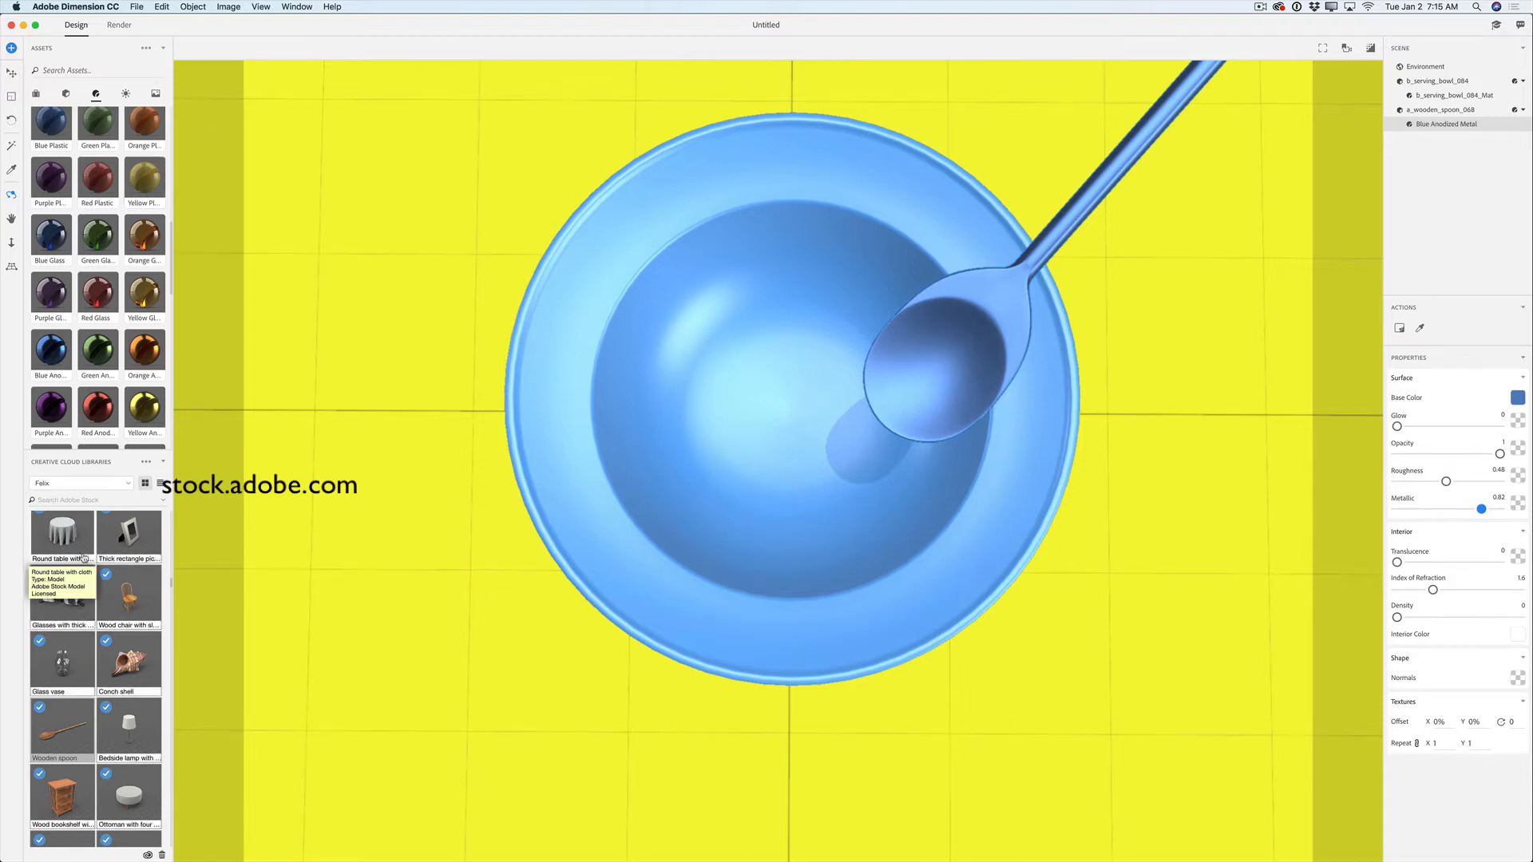
- Find the Cherries model in the Felix library and add it to the scene at about X 2.6, Y 0, Z -8
{"action": "scroll", "coordinate": [82, 629], "scroll_direction": "down", "scroll_amount": 10}
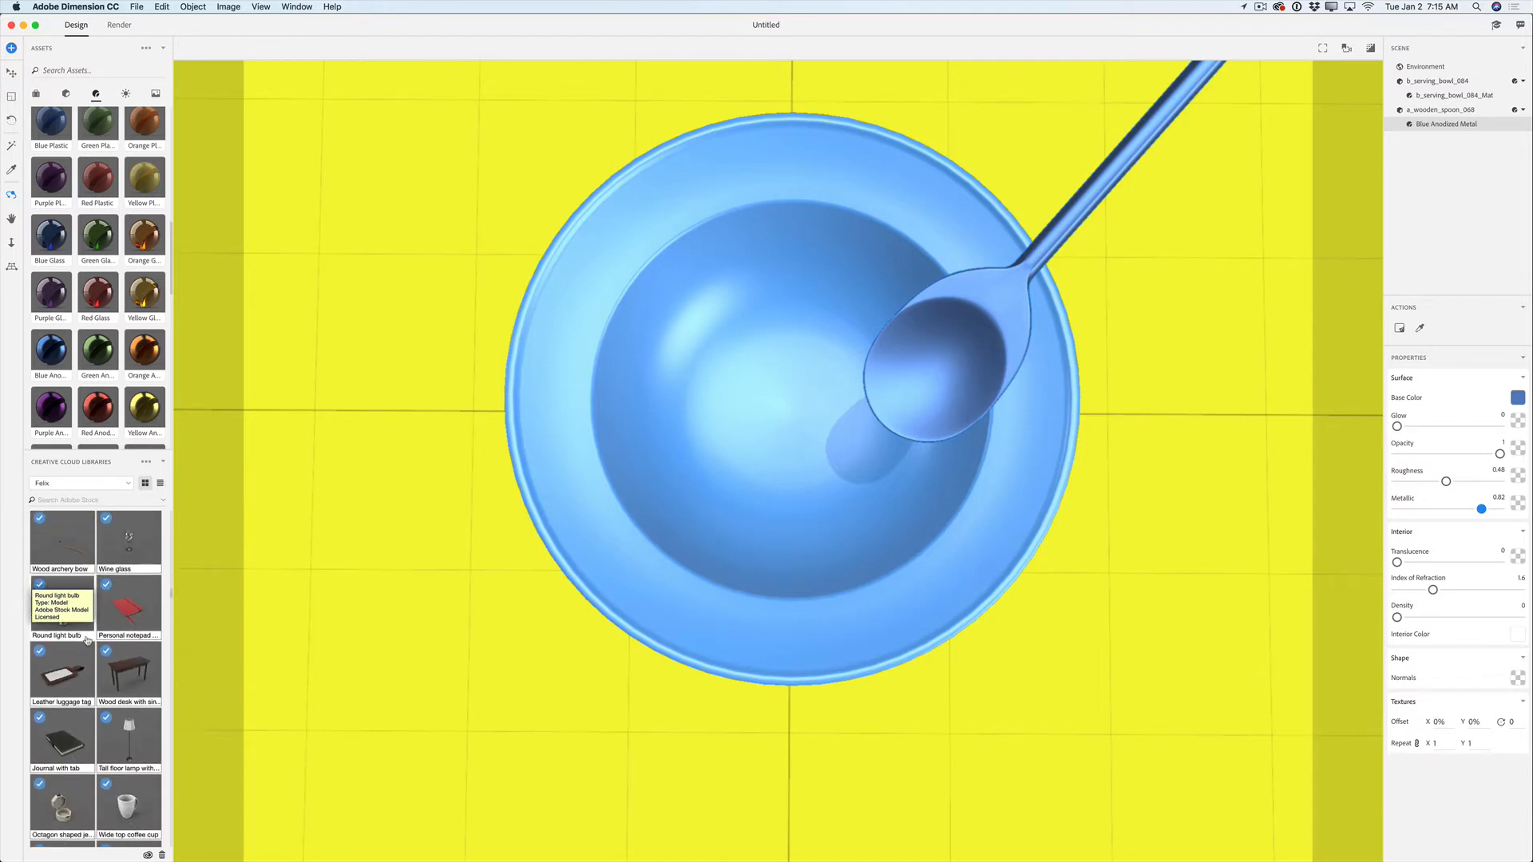
{"action": "scroll", "coordinate": [87, 639], "scroll_direction": "down", "scroll_amount": 10}
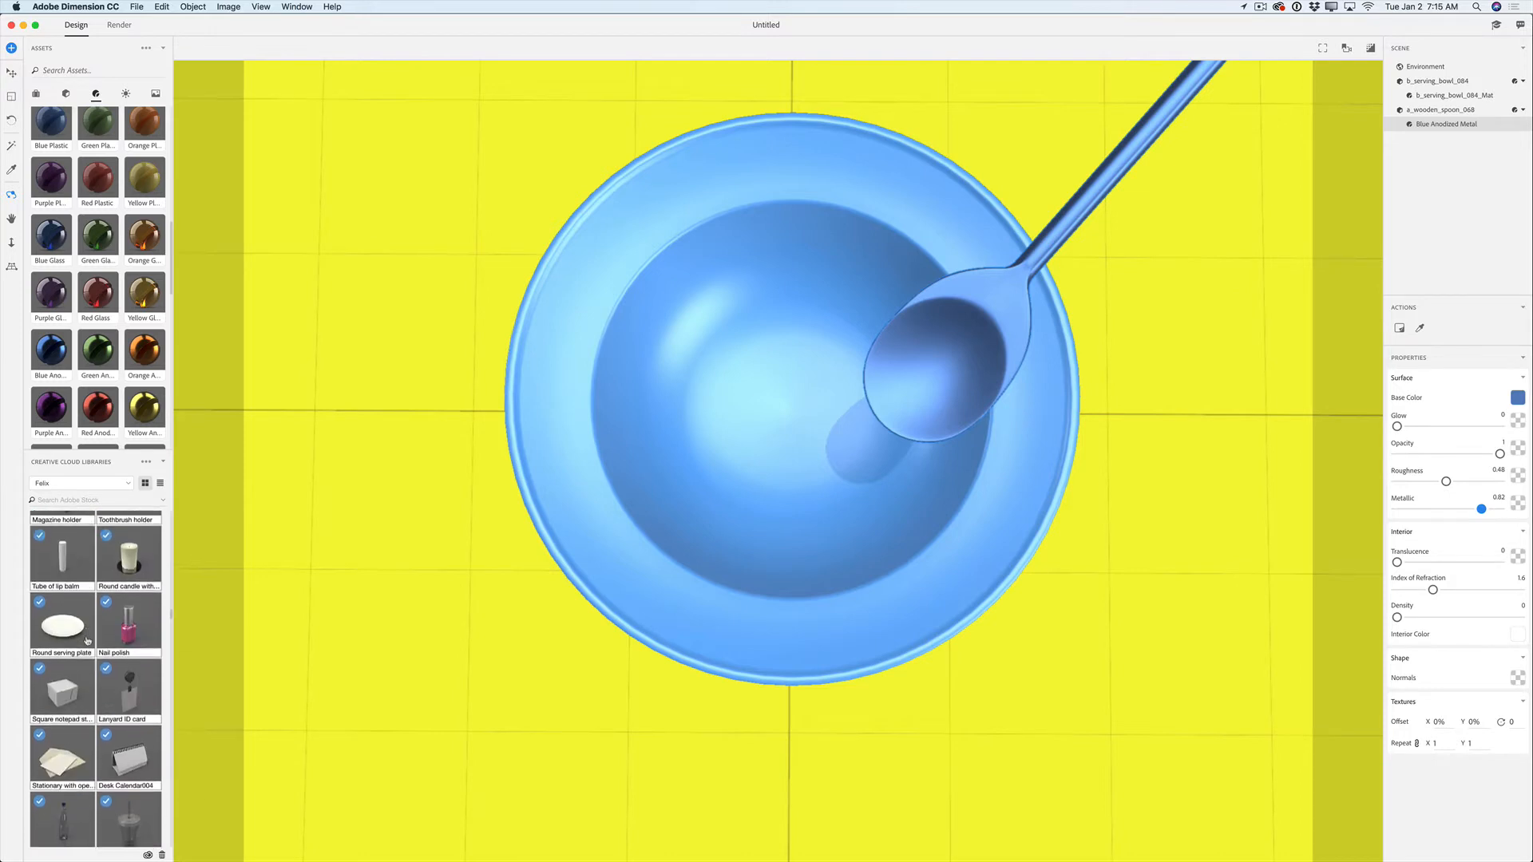
{"action": "scroll", "coordinate": [87, 639], "scroll_direction": "down", "scroll_amount": 10}
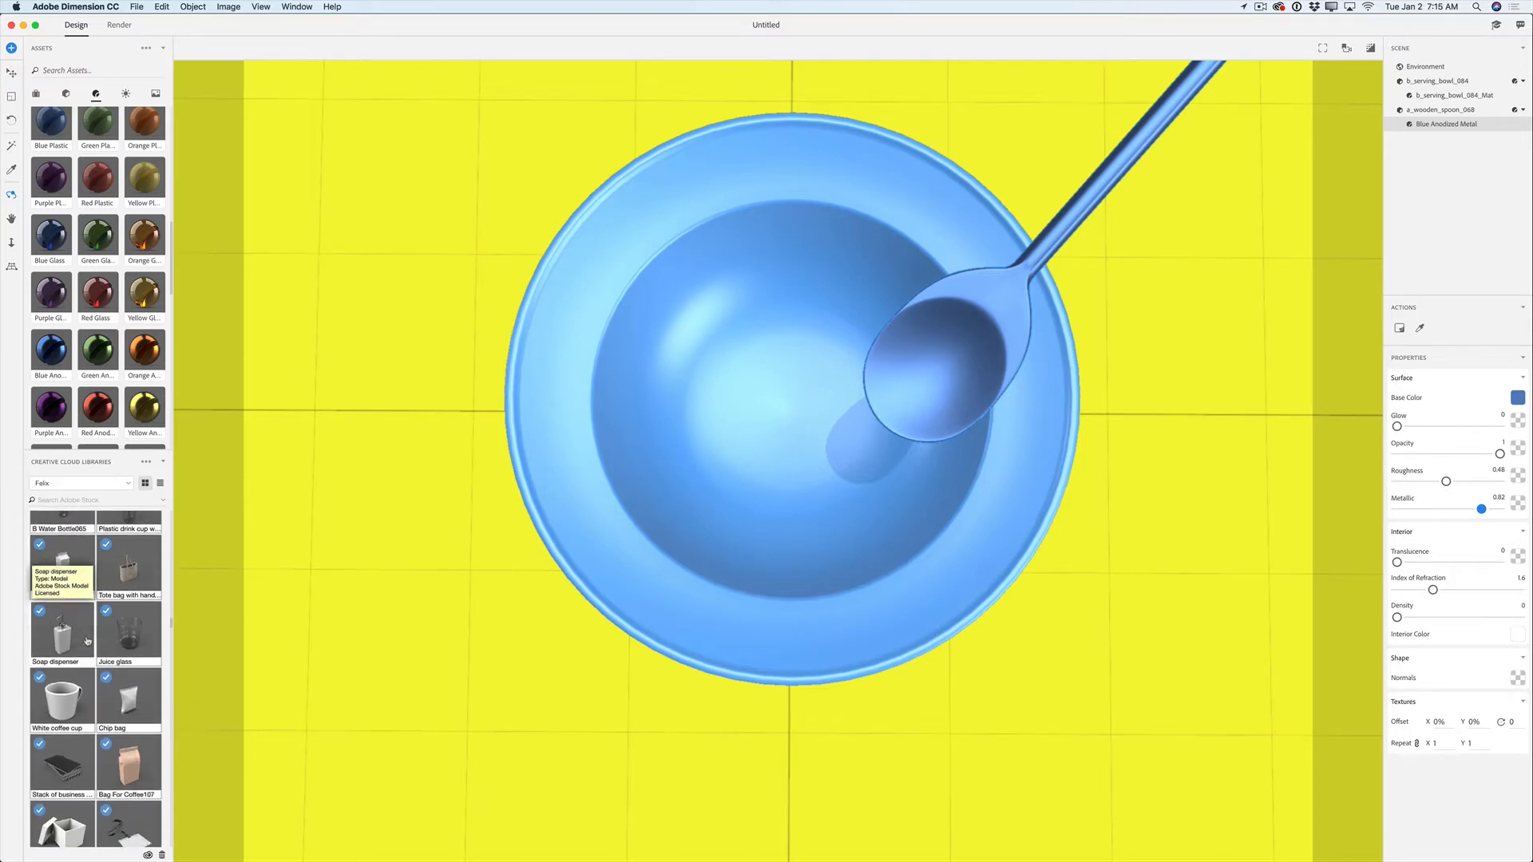
{"action": "scroll", "coordinate": [87, 643], "scroll_direction": "down", "scroll_amount": 3}
{"action": "scroll", "coordinate": [91, 676], "scroll_direction": "down", "scroll_amount": 10}
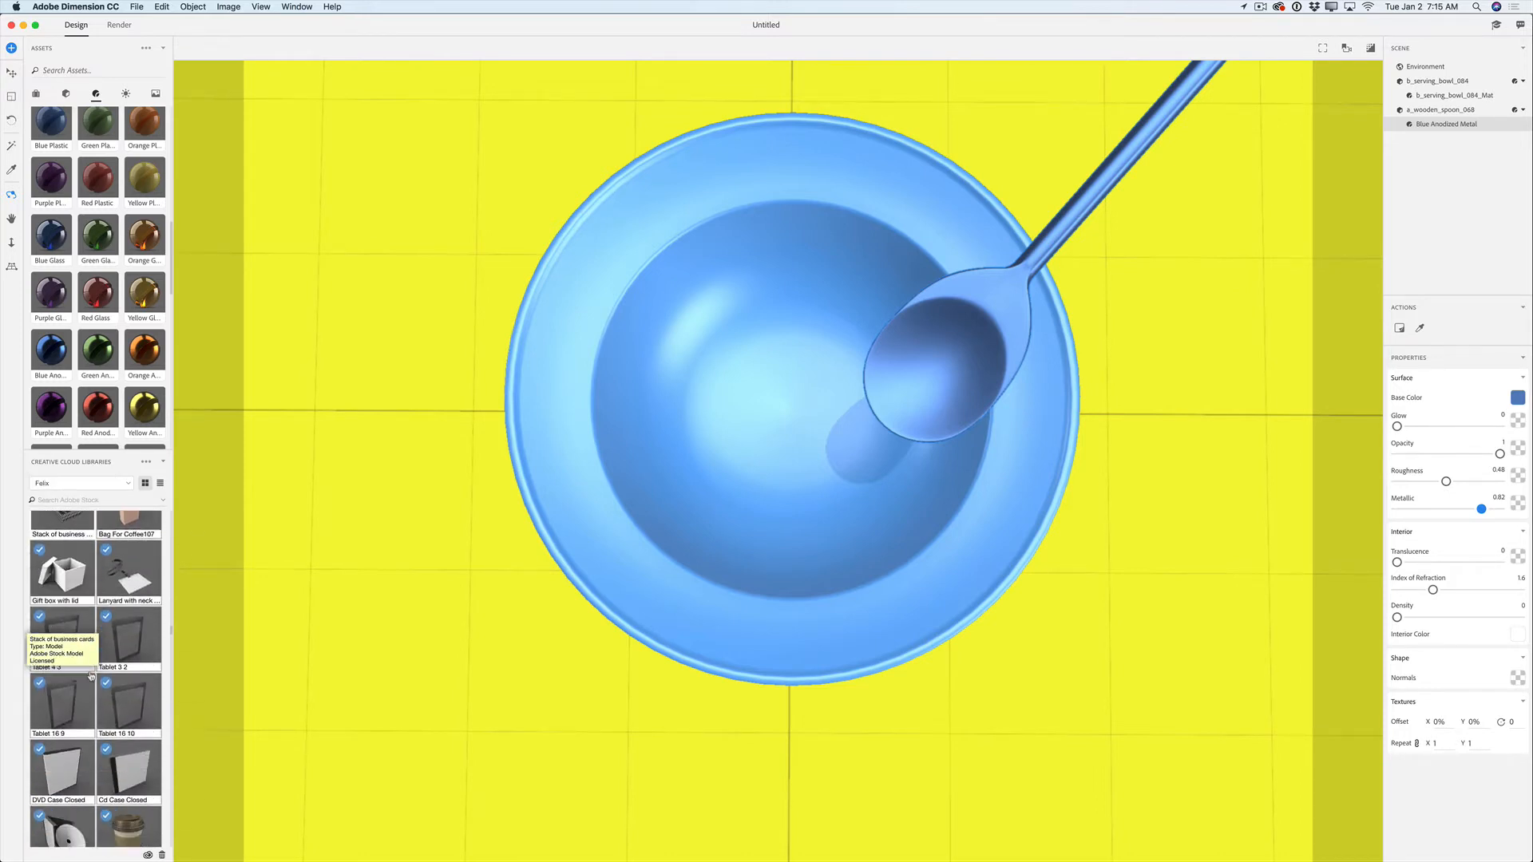
{"action": "scroll", "coordinate": [91, 676], "scroll_direction": "down", "scroll_amount": 10}
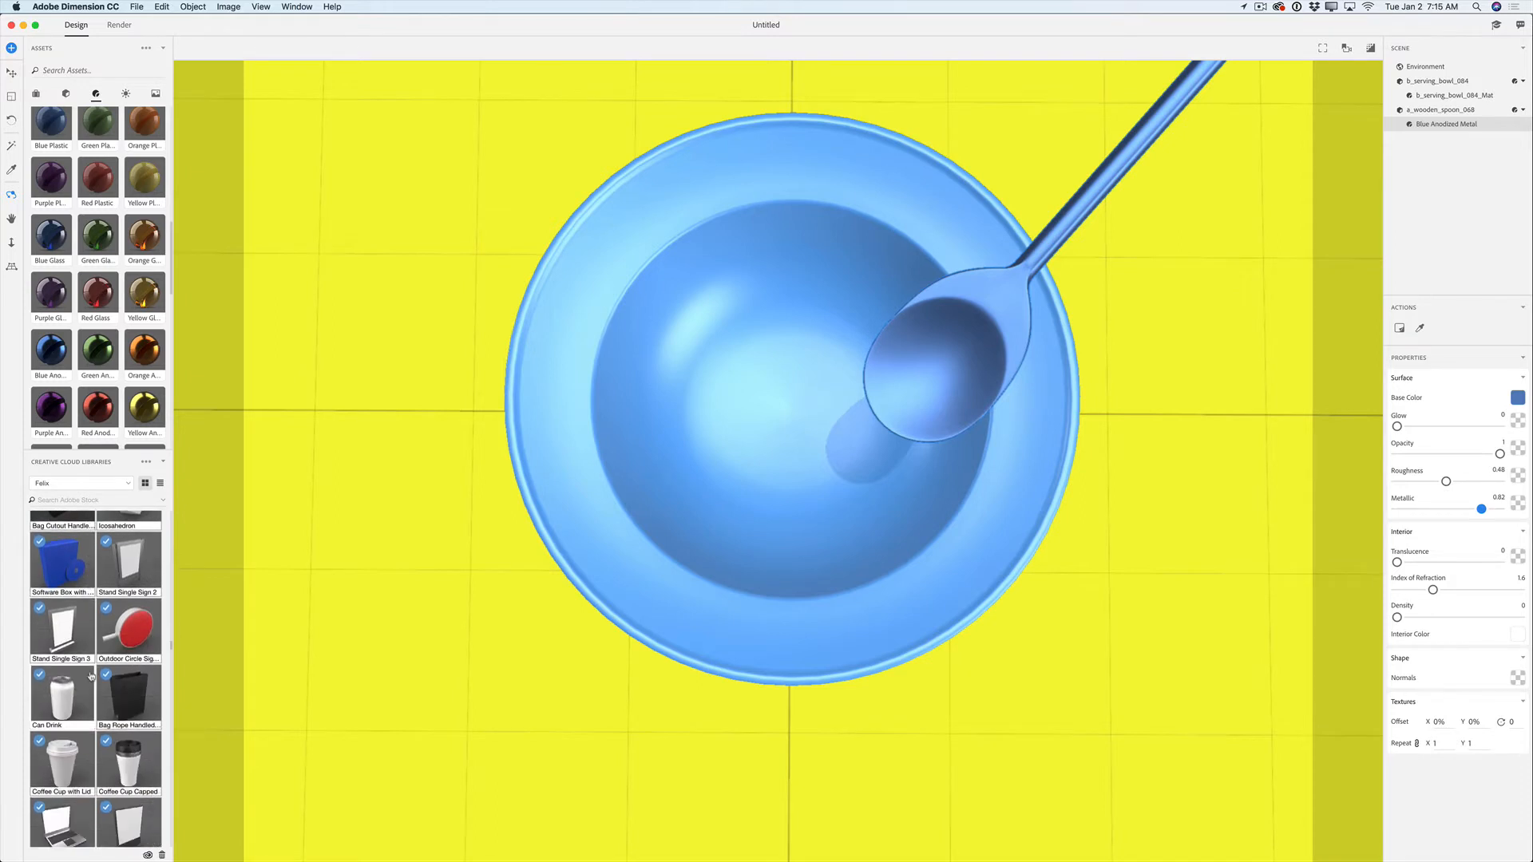
{"action": "scroll", "coordinate": [91, 677], "scroll_direction": "down", "scroll_amount": 2}
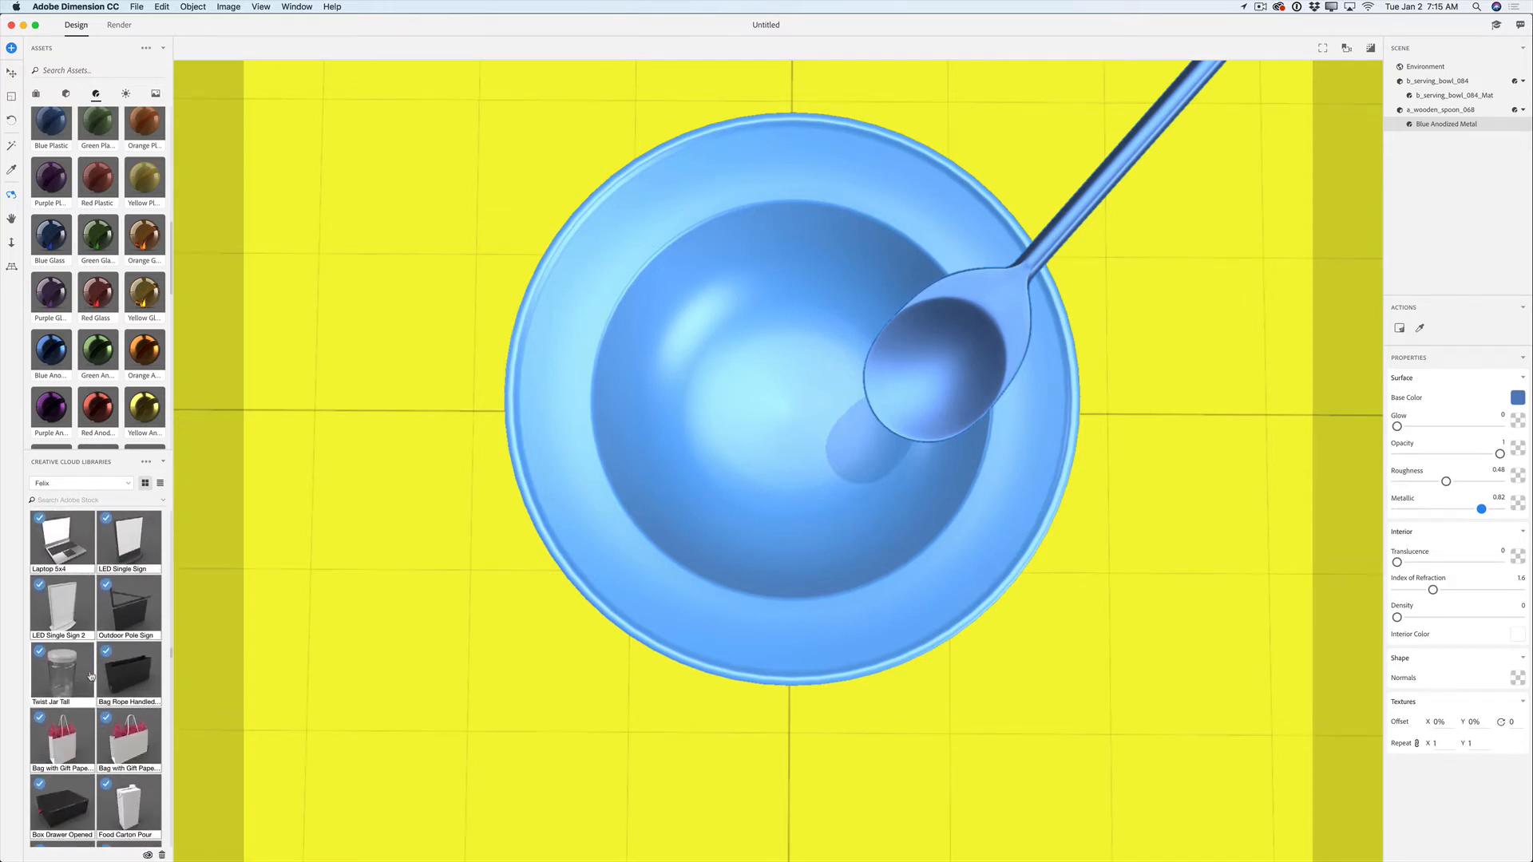
{"action": "scroll", "coordinate": [126, 742], "scroll_direction": "down", "scroll_amount": 5}
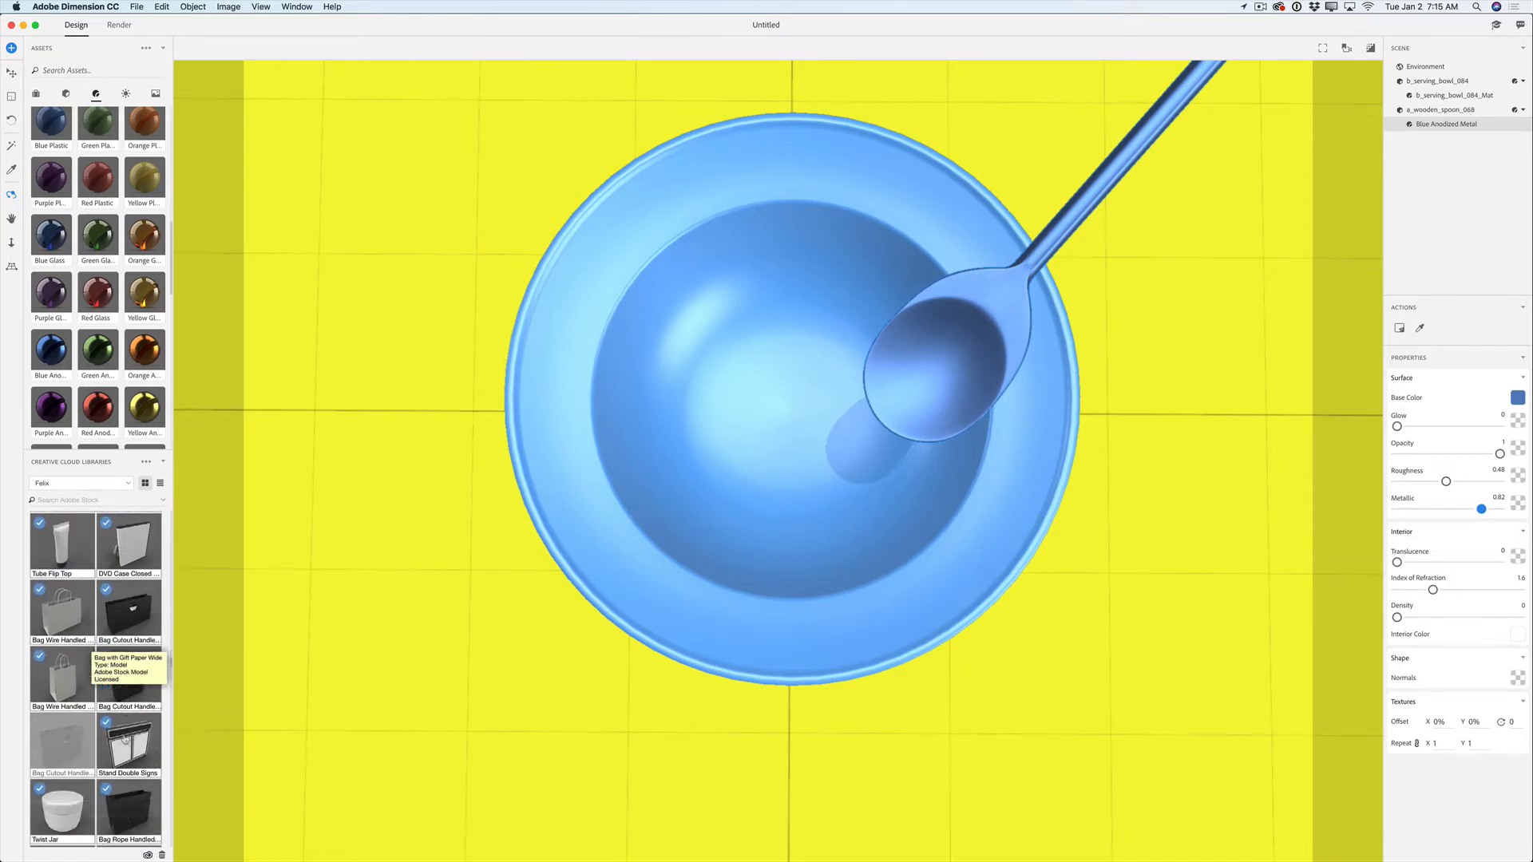
{"action": "scroll", "coordinate": [126, 740], "scroll_direction": "down", "scroll_amount": 8}
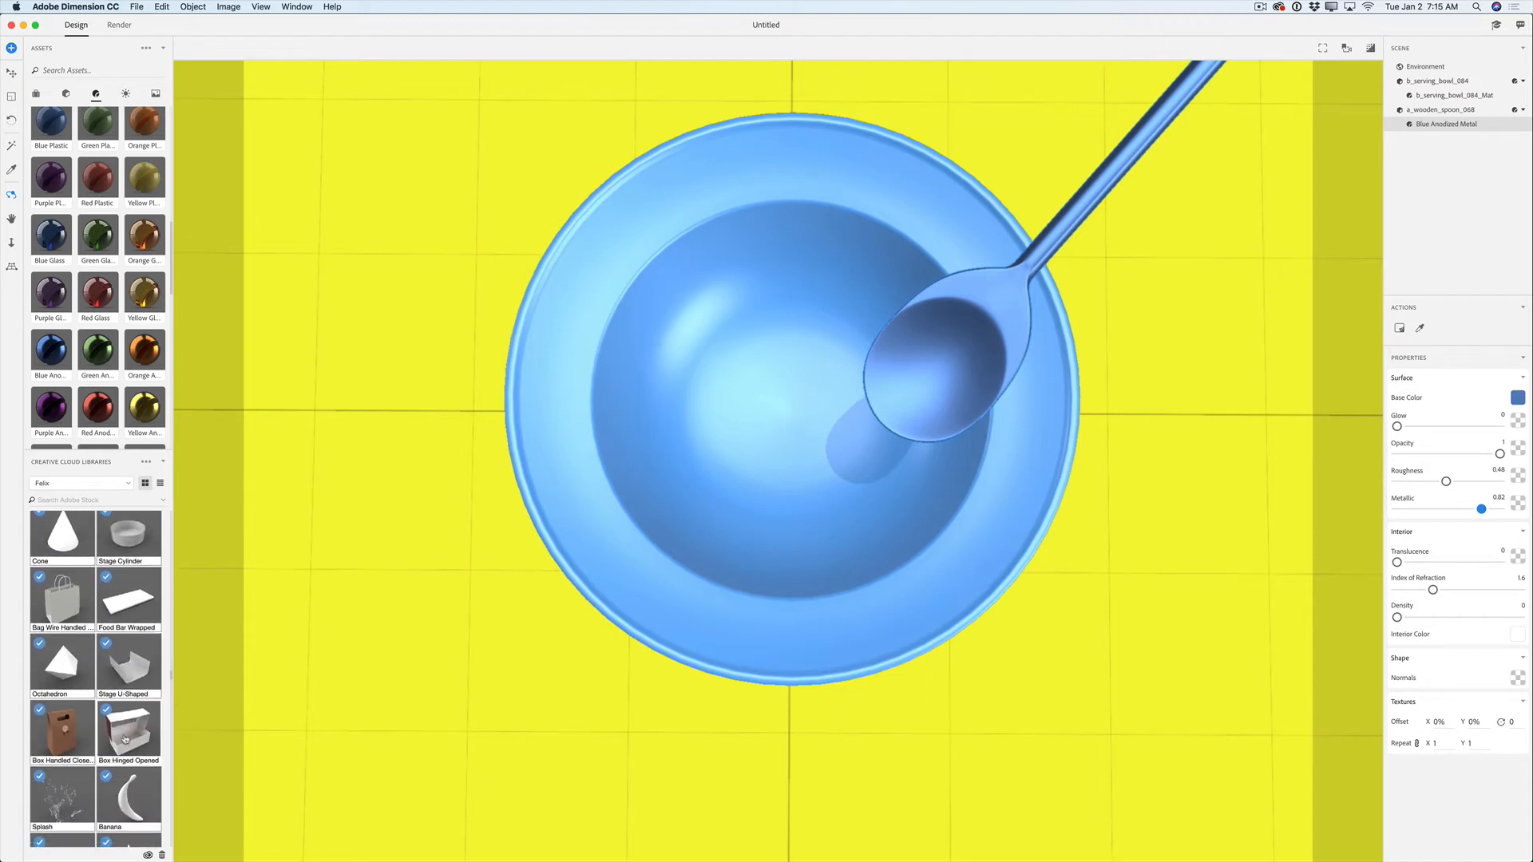
{"action": "scroll", "coordinate": [125, 740], "scroll_direction": "down", "scroll_amount": 10}
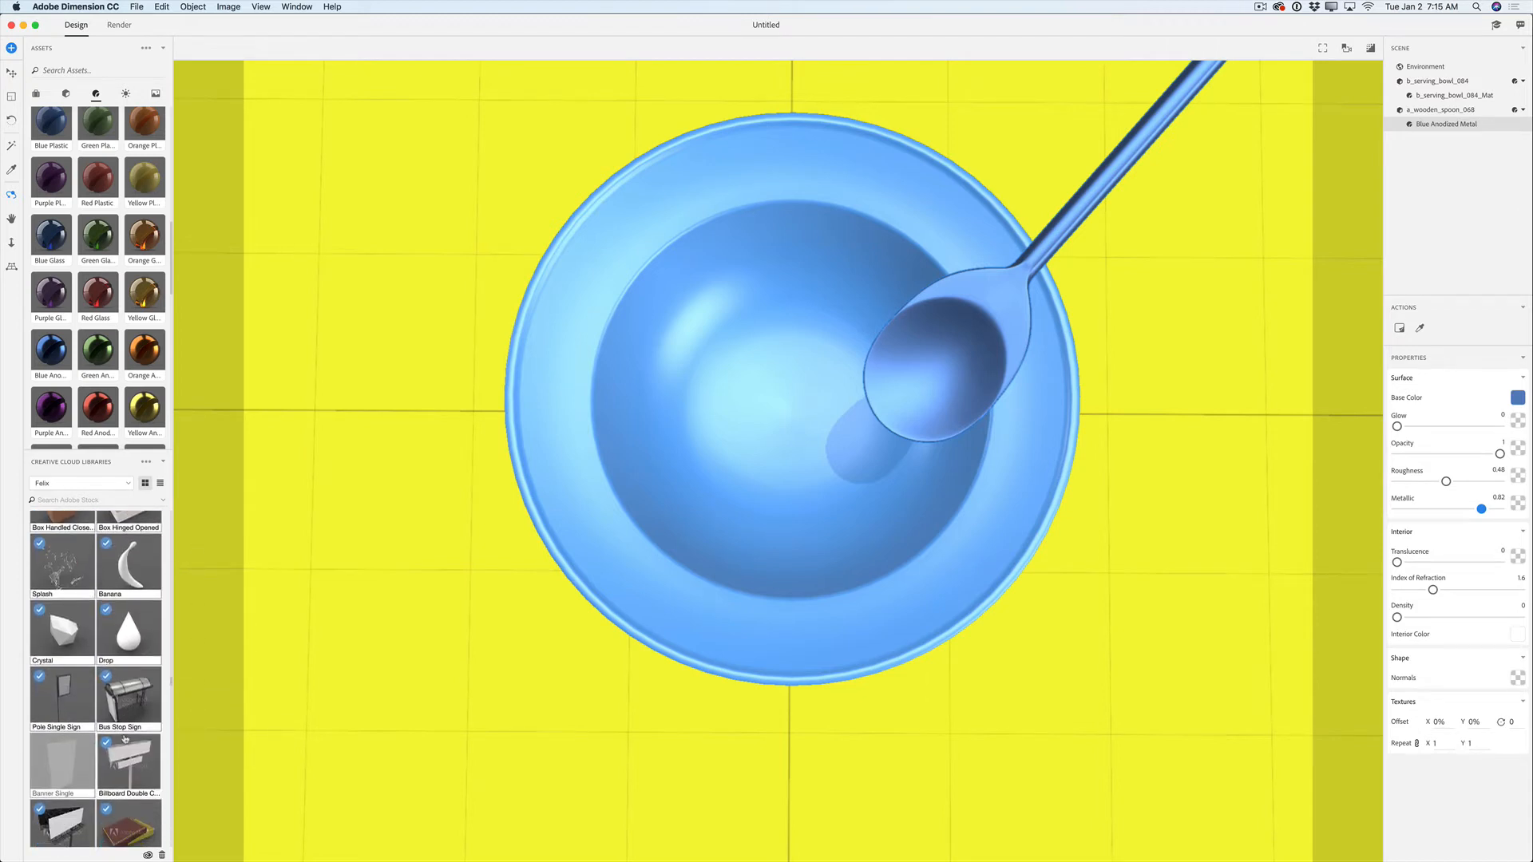
{"action": "scroll", "coordinate": [126, 740], "scroll_direction": "down", "scroll_amount": 7}
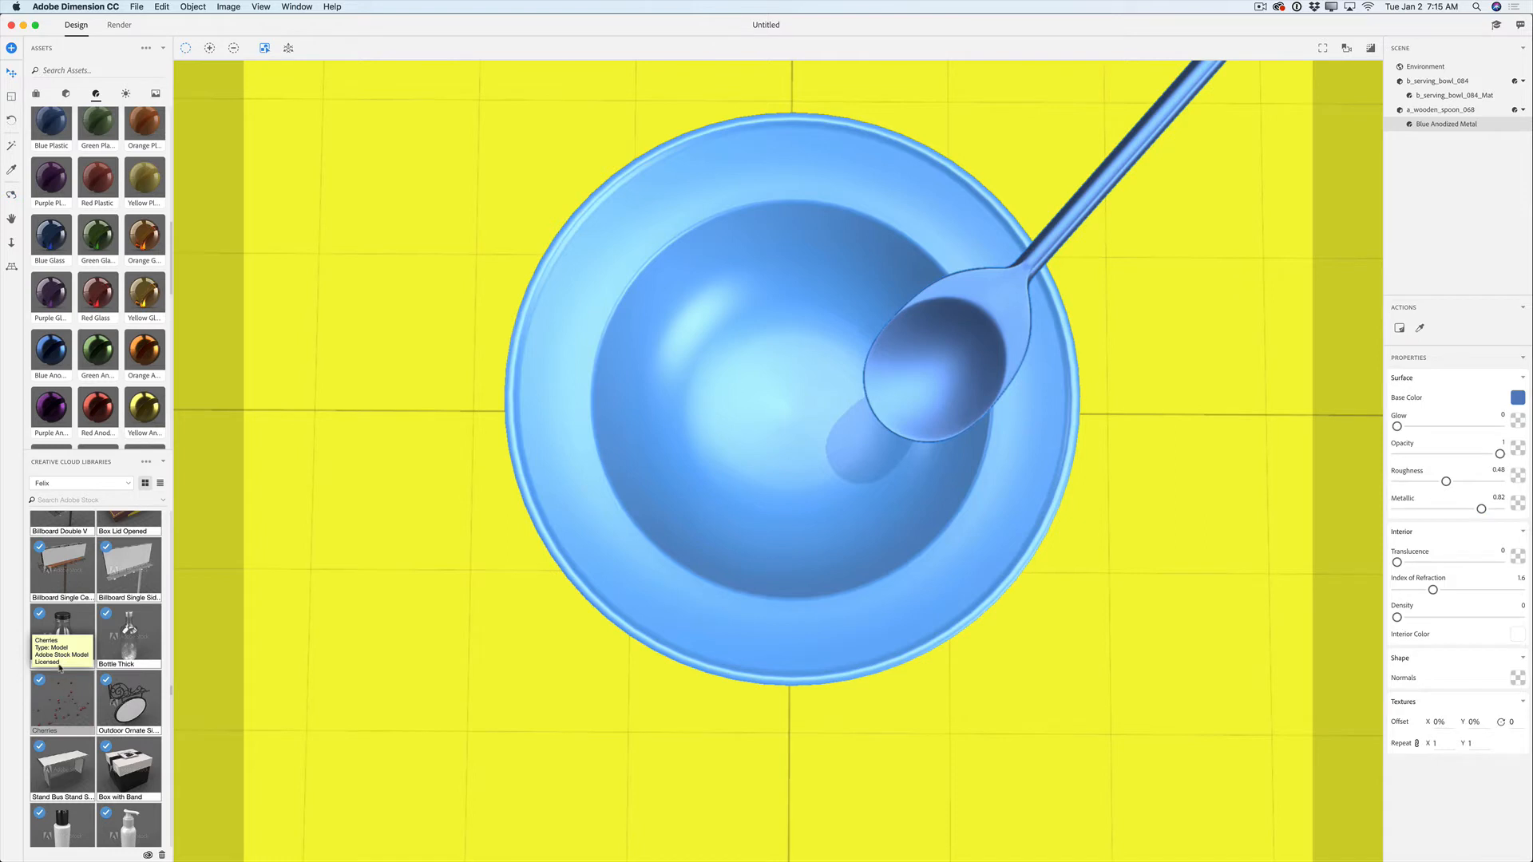
{"action": "left_click", "coordinate": [73, 698]}
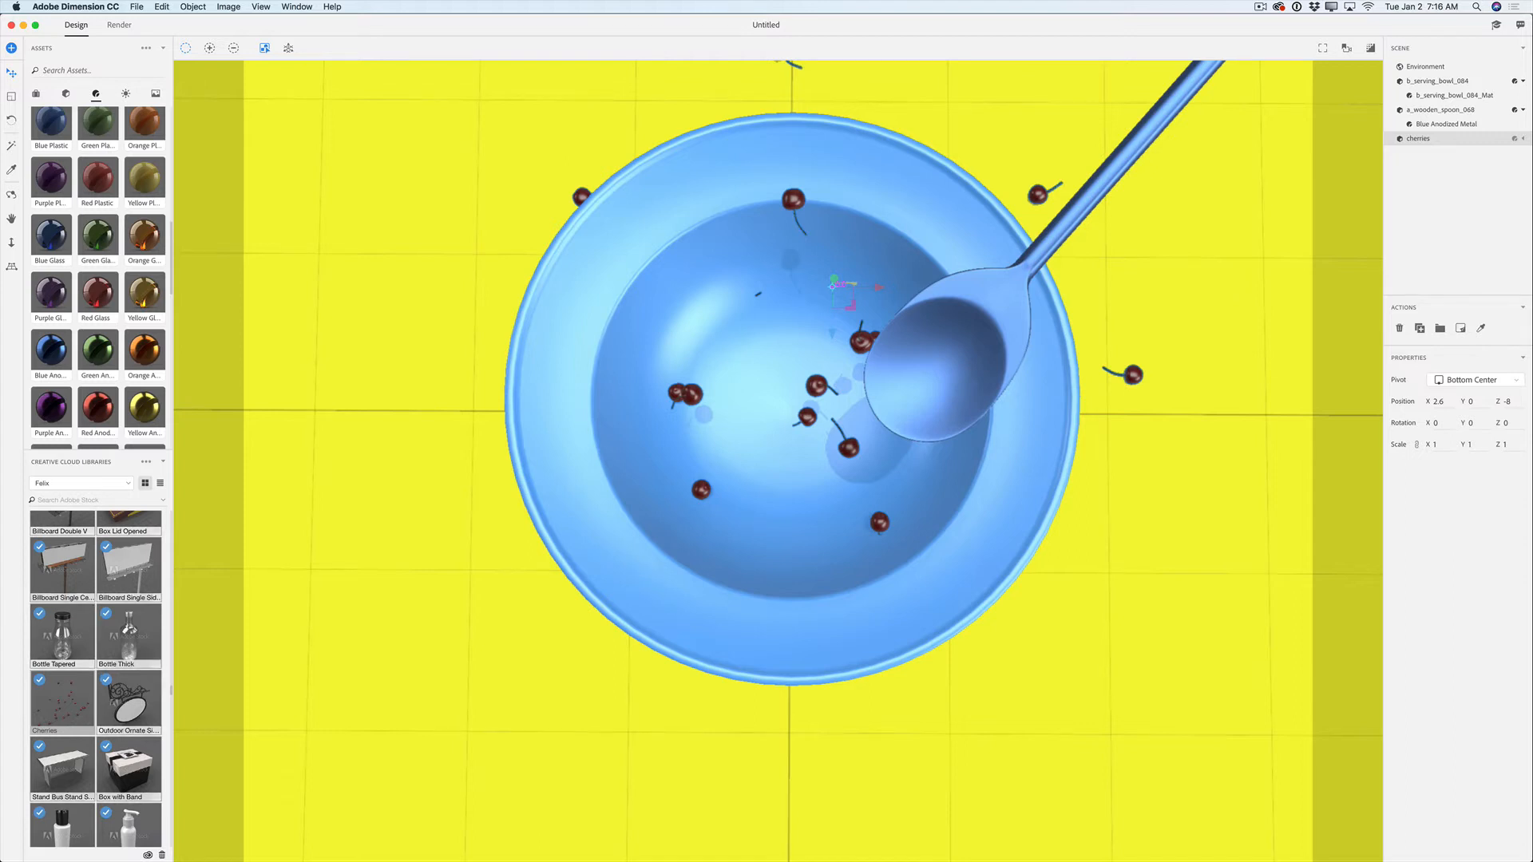
- Find the Three blueberries model in the Felix library and add it to the scene
{"action": "scroll", "coordinate": [118, 604], "scroll_direction": "up", "scroll_amount": 1}
{"action": "scroll", "coordinate": [118, 605], "scroll_direction": "up", "scroll_amount": 10}
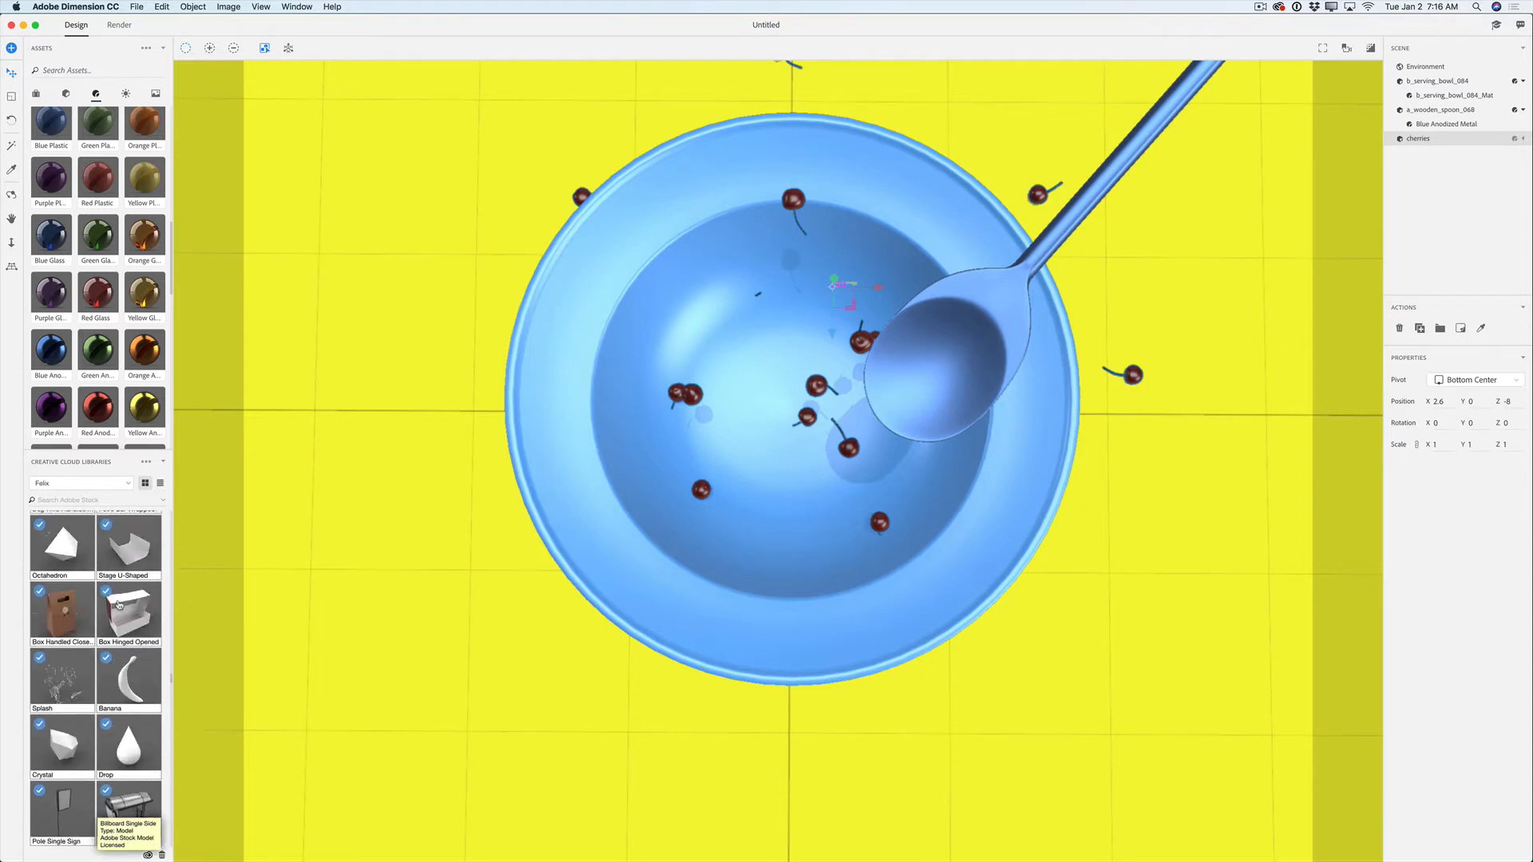
{"action": "scroll", "coordinate": [118, 604], "scroll_direction": "up", "scroll_amount": 10}
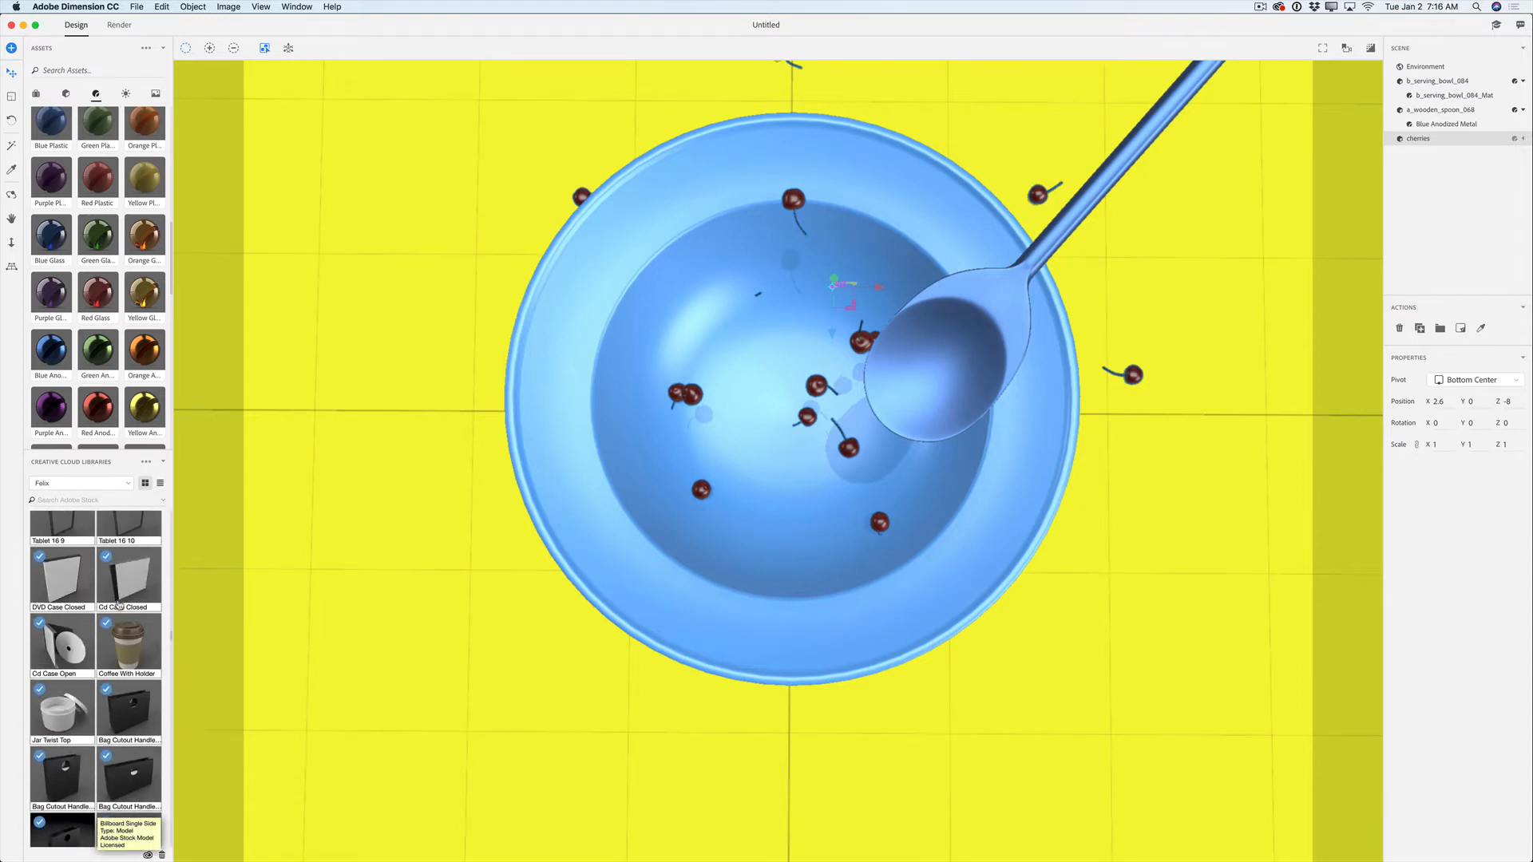
{"action": "scroll", "coordinate": [118, 605], "scroll_direction": "up", "scroll_amount": 7}
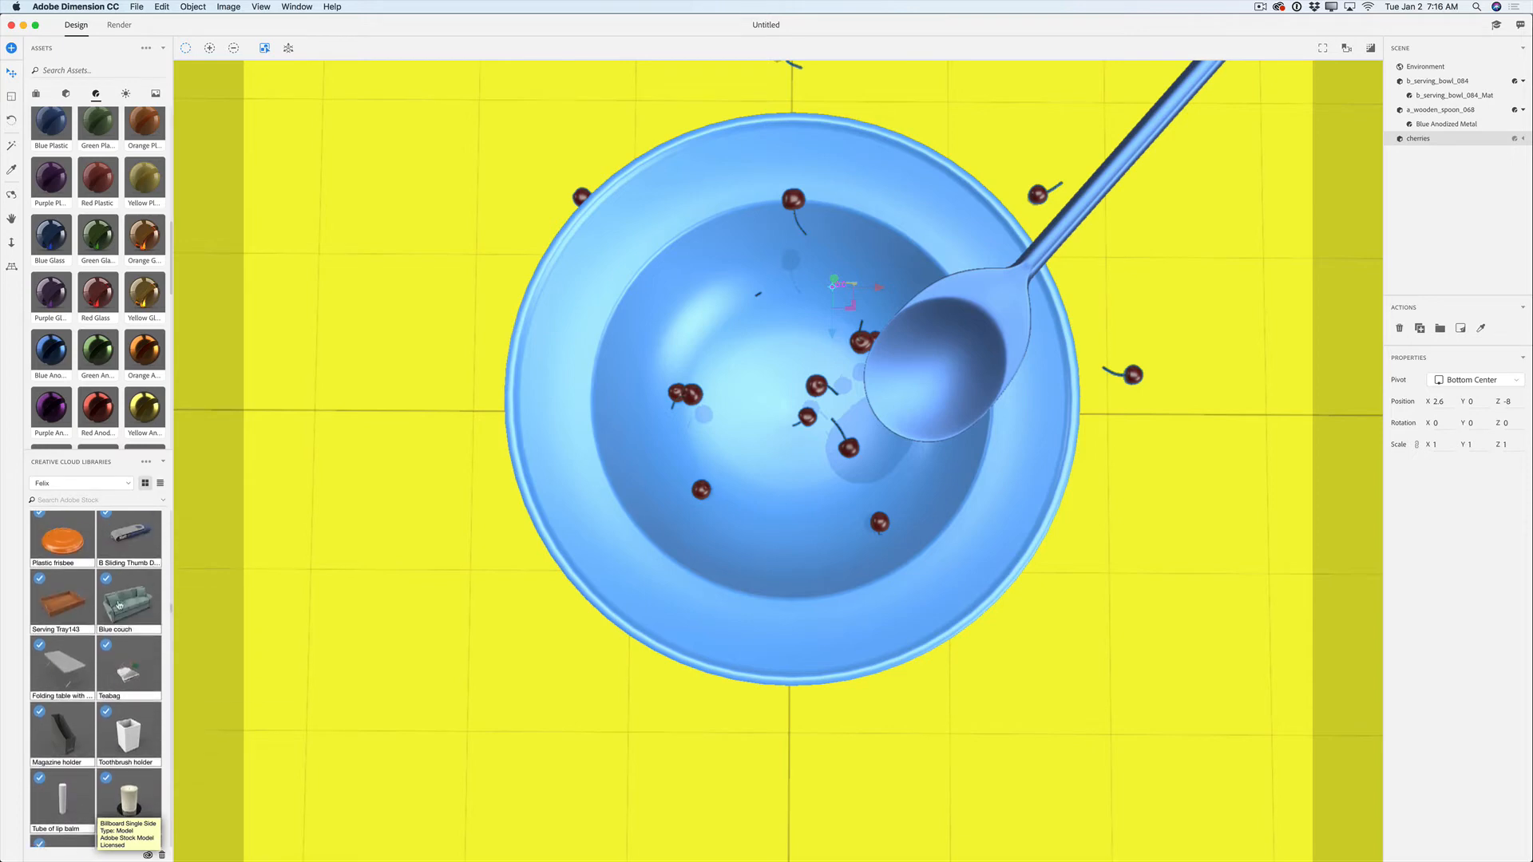
{"action": "scroll", "coordinate": [118, 604], "scroll_direction": "up", "scroll_amount": 10}
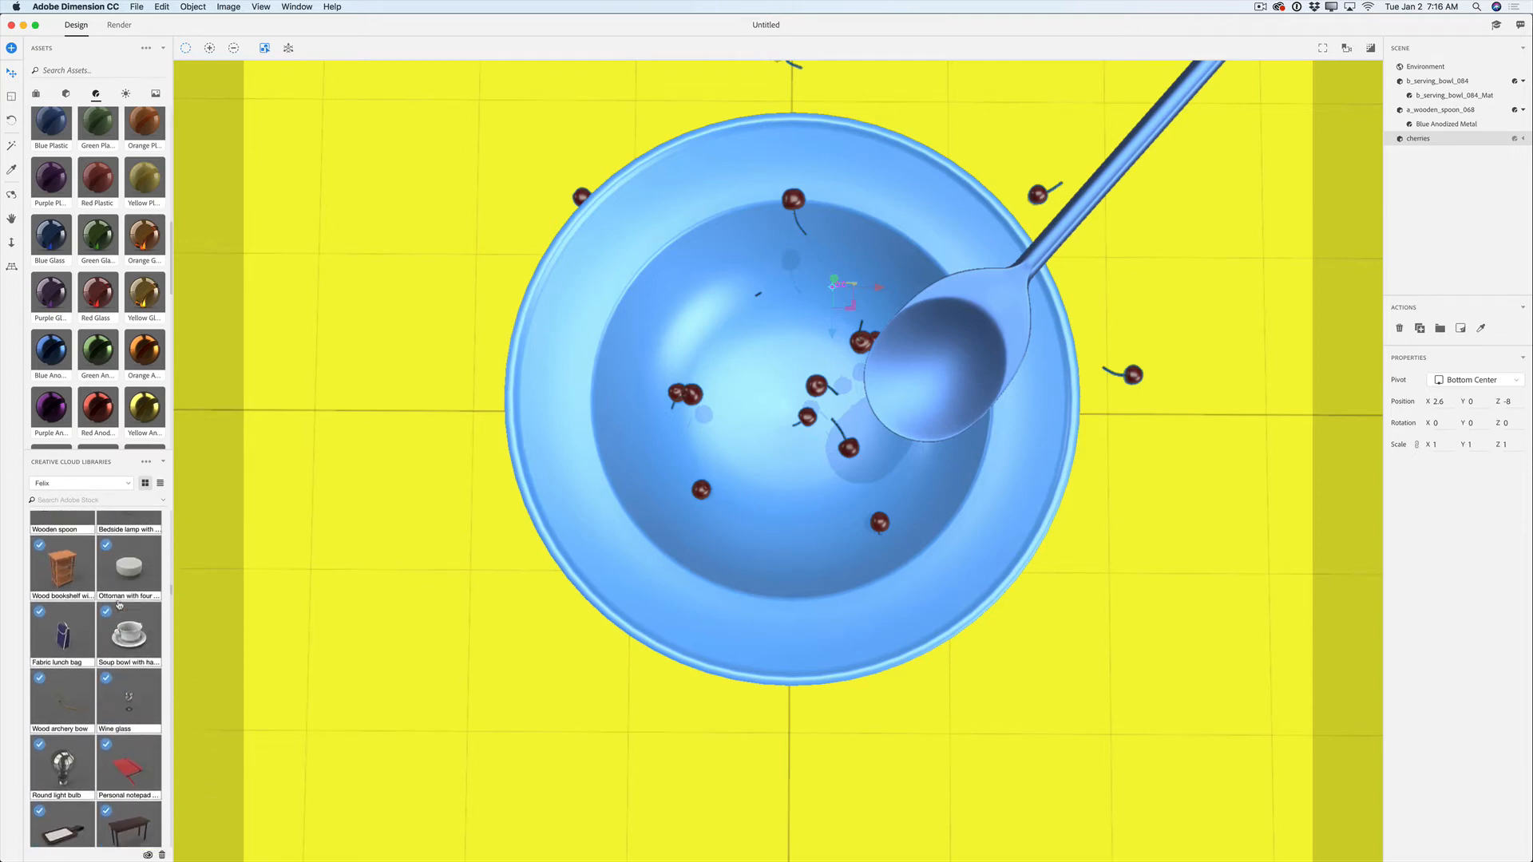
{"action": "scroll", "coordinate": [118, 604], "scroll_direction": "up", "scroll_amount": 10}
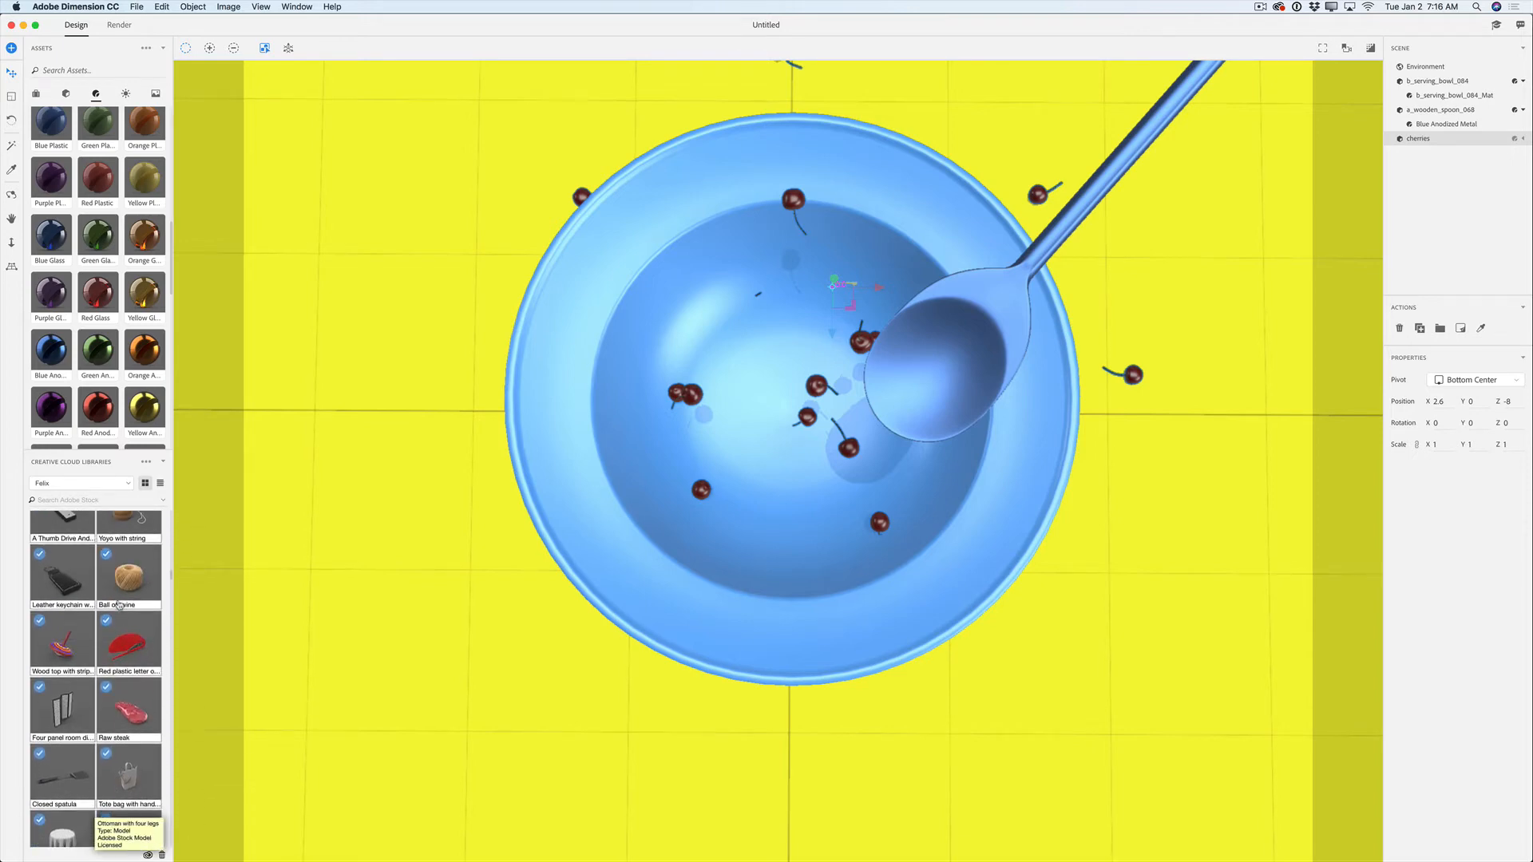
{"action": "scroll", "coordinate": [119, 604], "scroll_direction": "up", "scroll_amount": 8}
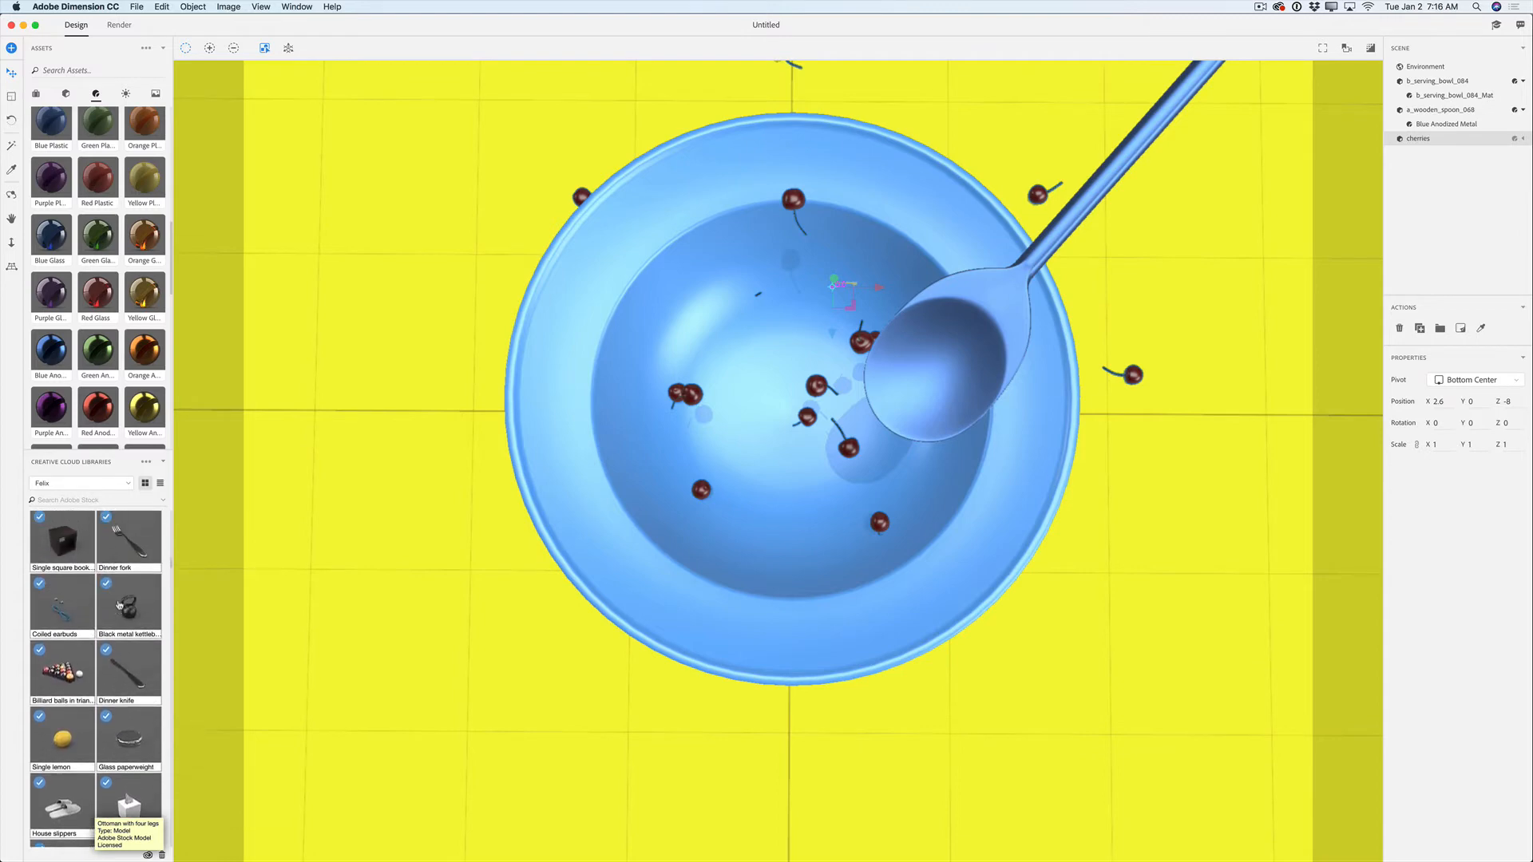
{"action": "scroll", "coordinate": [118, 605], "scroll_direction": "up", "scroll_amount": 2}
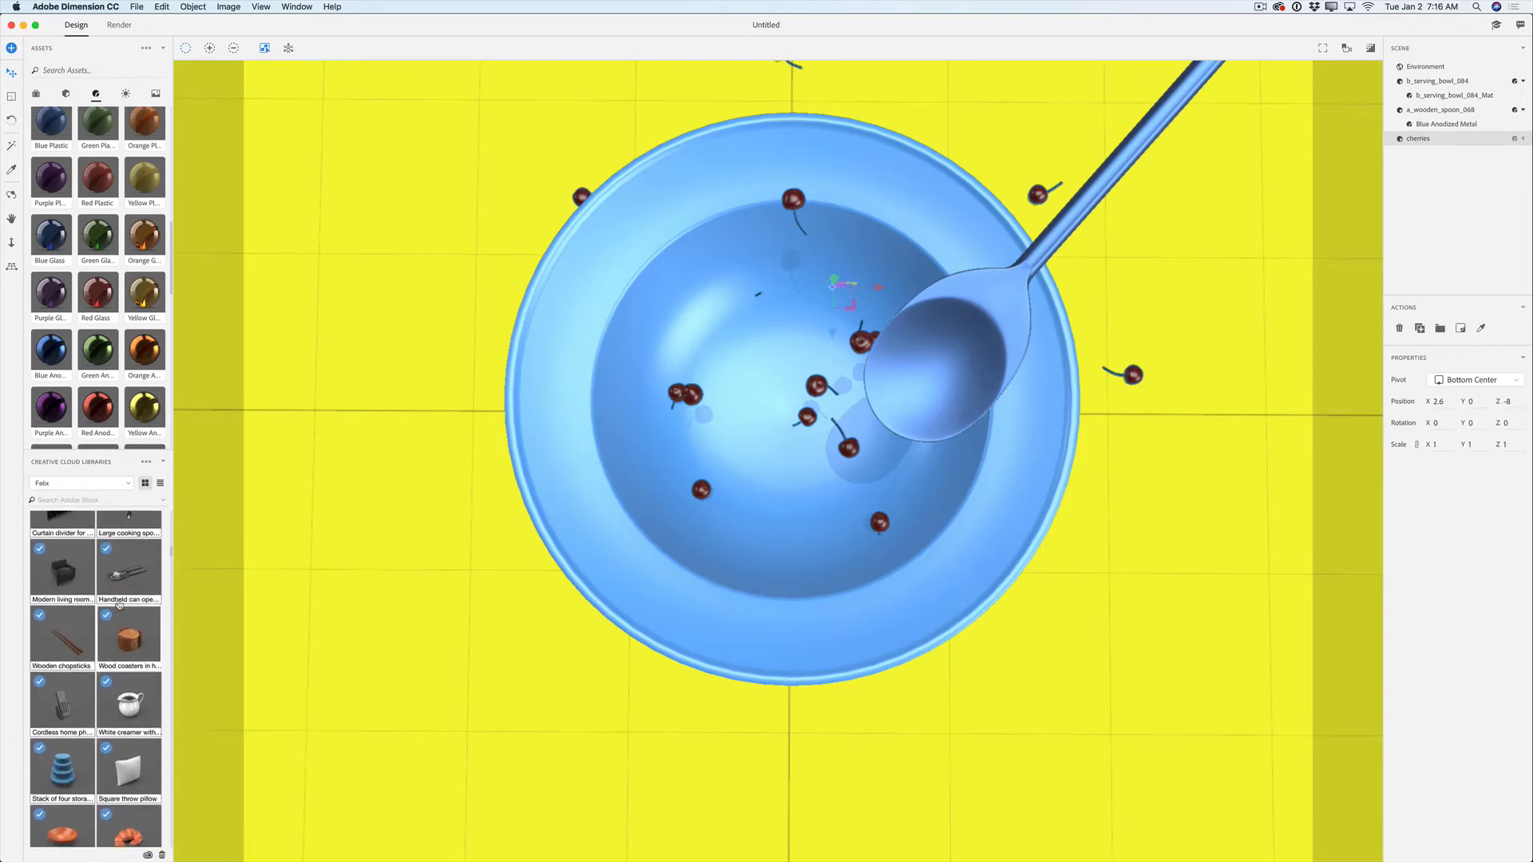
{"action": "scroll", "coordinate": [119, 604], "scroll_direction": "up", "scroll_amount": 5}
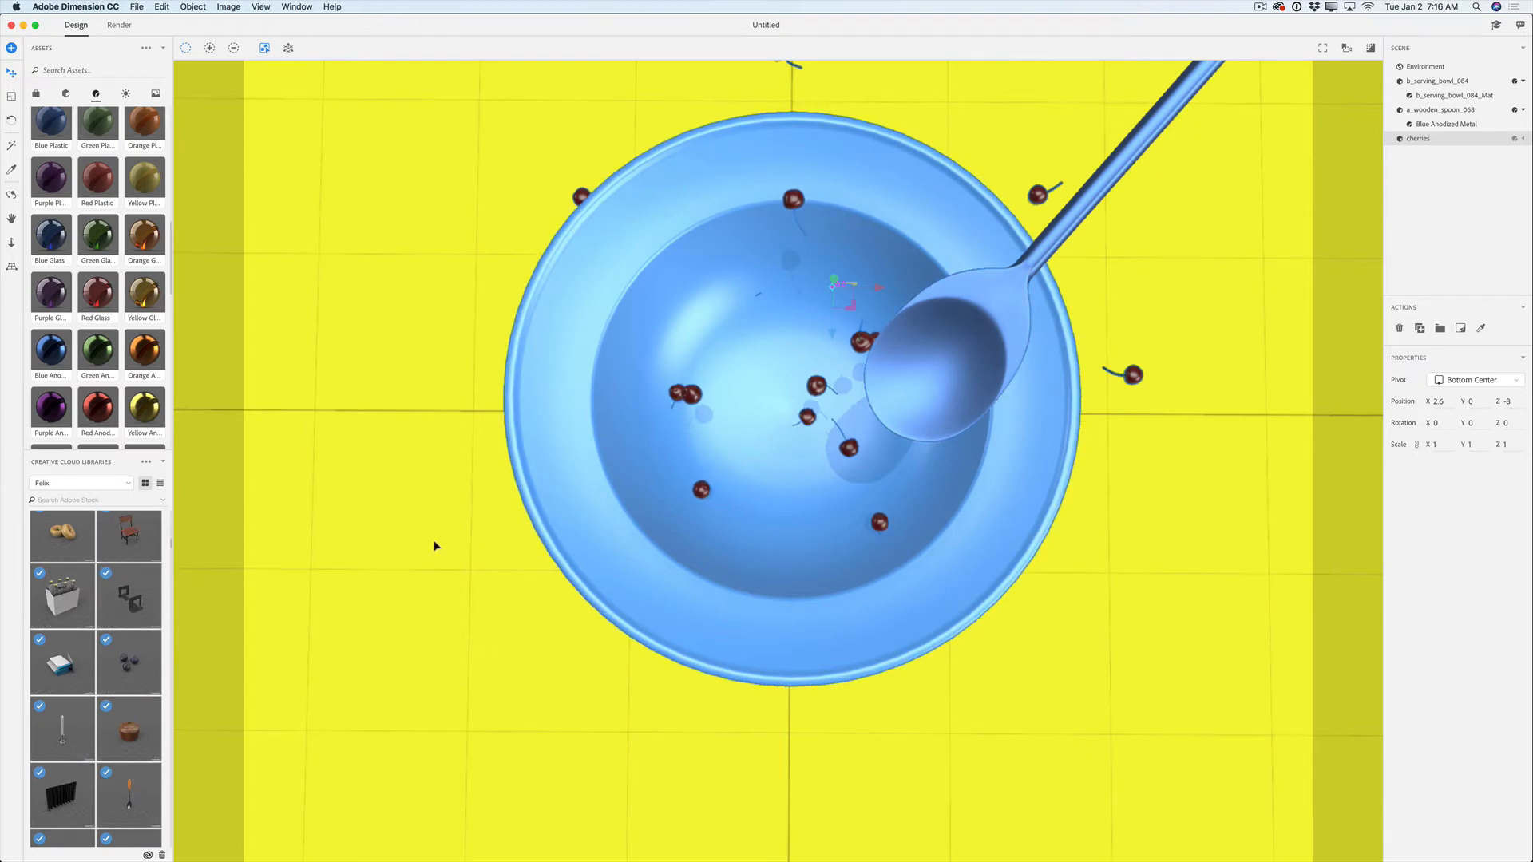
{"action": "left_click", "coordinate": [140, 662]}
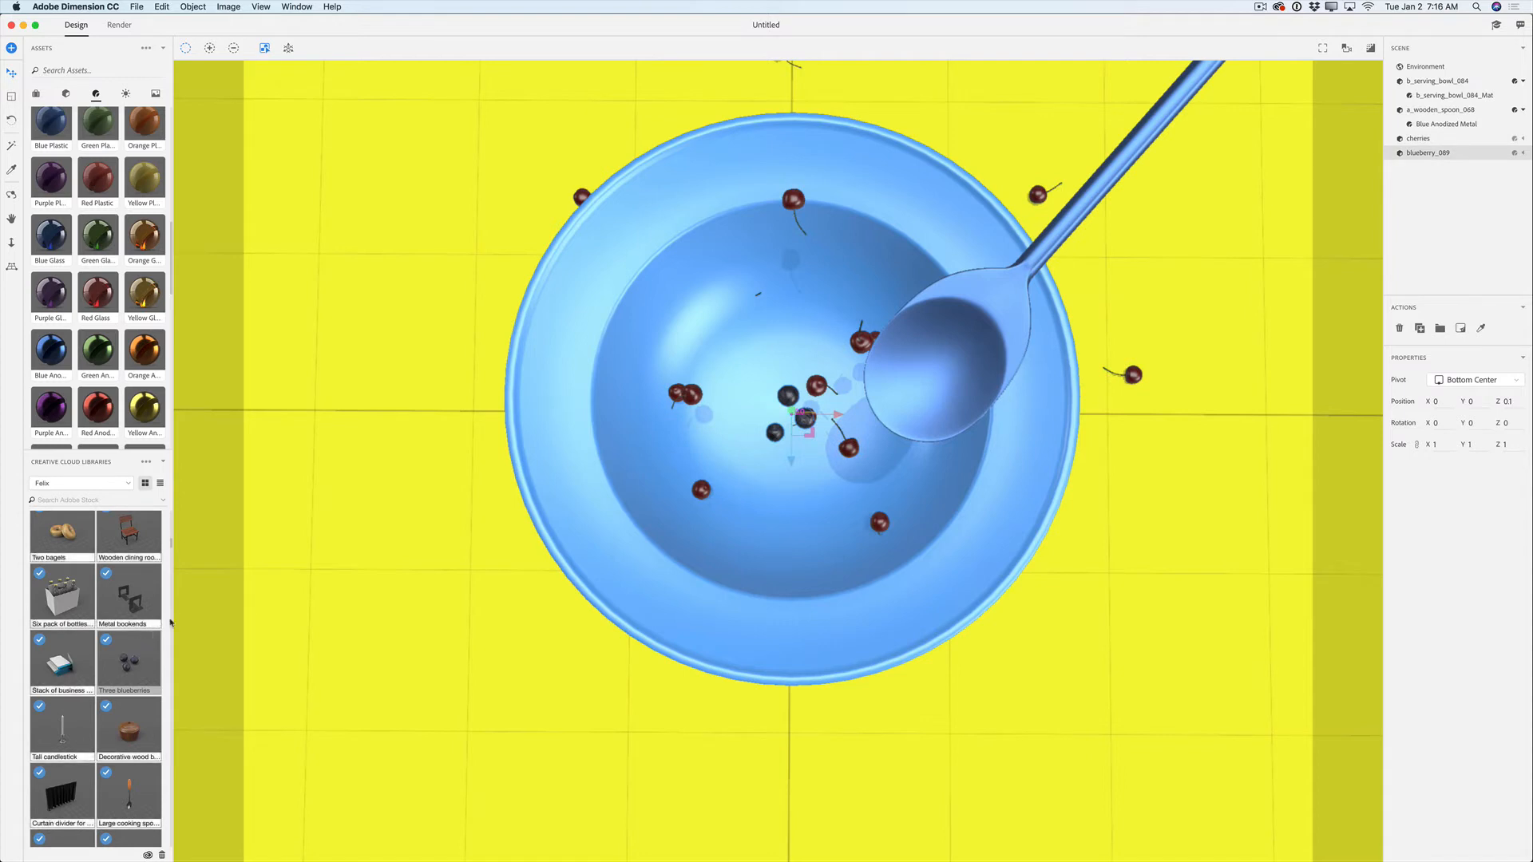
- Raise the blueberries above the bowl and move them near the spoon's tip, at about X 2.2, Y 50, Z 6.1
{"action": "left_click_drag", "start_coordinate": [805, 427], "coordinate": [840, 519]}
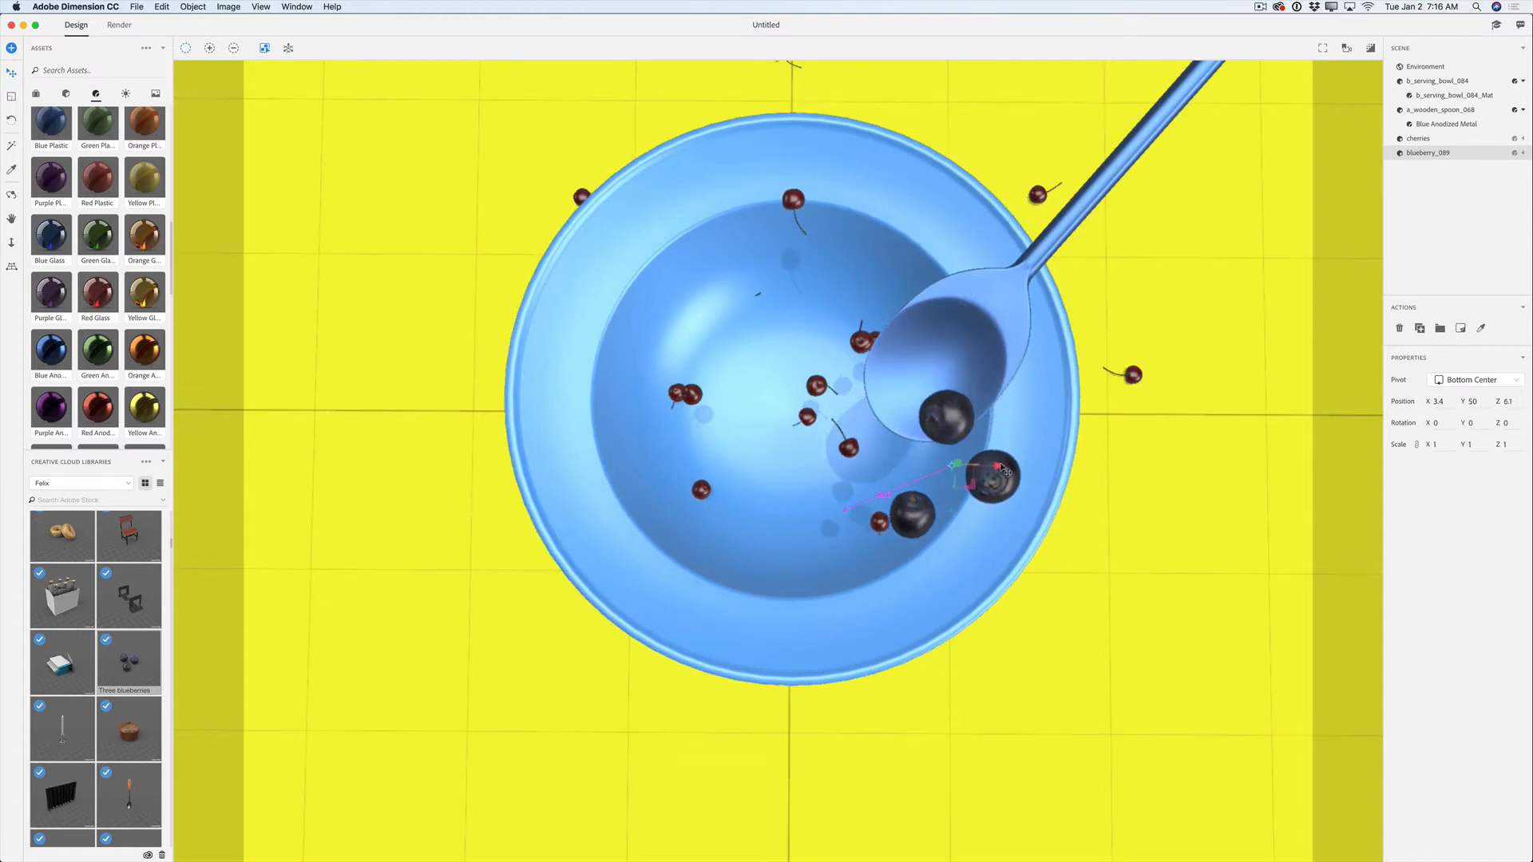
{"action": "left_click_drag", "start_coordinate": [1004, 463], "coordinate": [958, 459]}
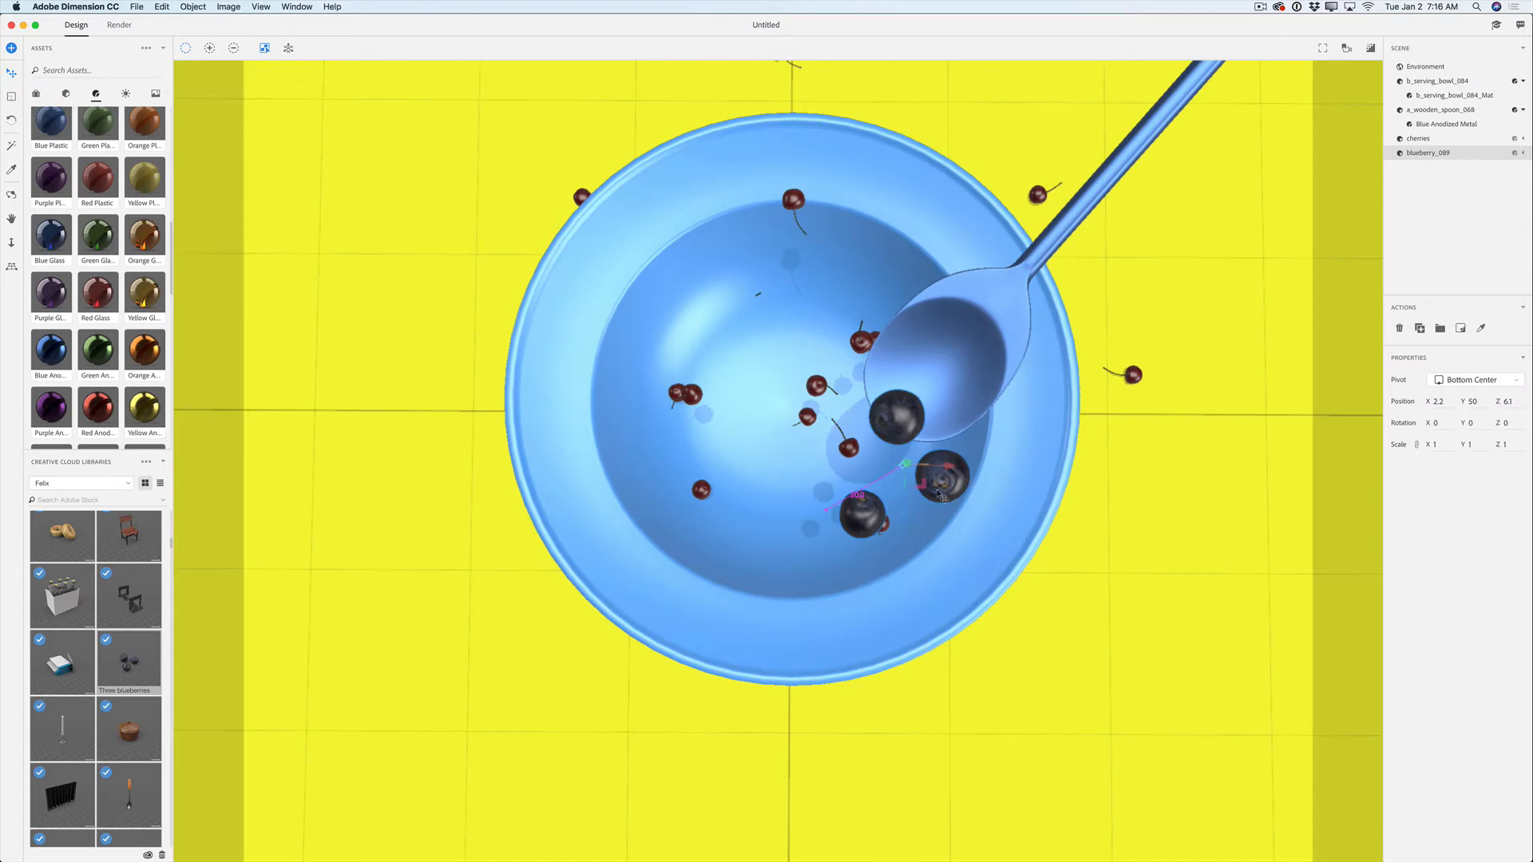
- Rotate the blueberries to about 18.7 degrees on Z and scale them uniformly down to about 0.6
{"action": "left_click", "coordinate": [11, 120]}
{"action": "mouse_move", "coordinate": [930, 464]}
{"action": "left_mouse_down"}
{"action": "mouse_move", "coordinate": [867, 482]}
{"action": "mouse_move", "coordinate": [906, 478]}
{"action": "left_mouse_up"}
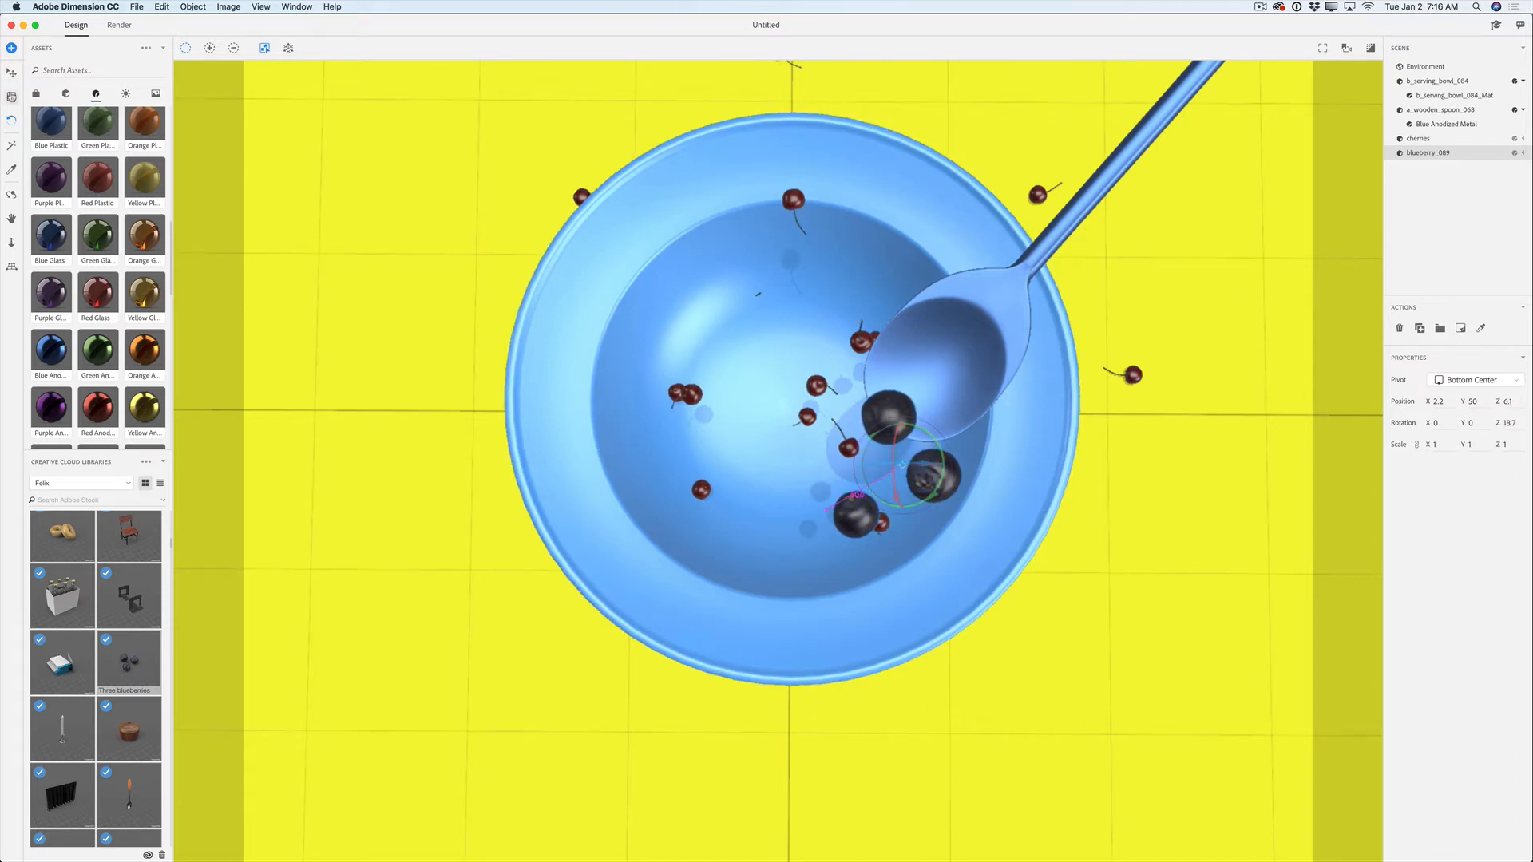
{"action": "left_click", "coordinate": [11, 96]}
{"action": "left_click_drag", "start_coordinate": [892, 474], "coordinate": [1128, 717]}
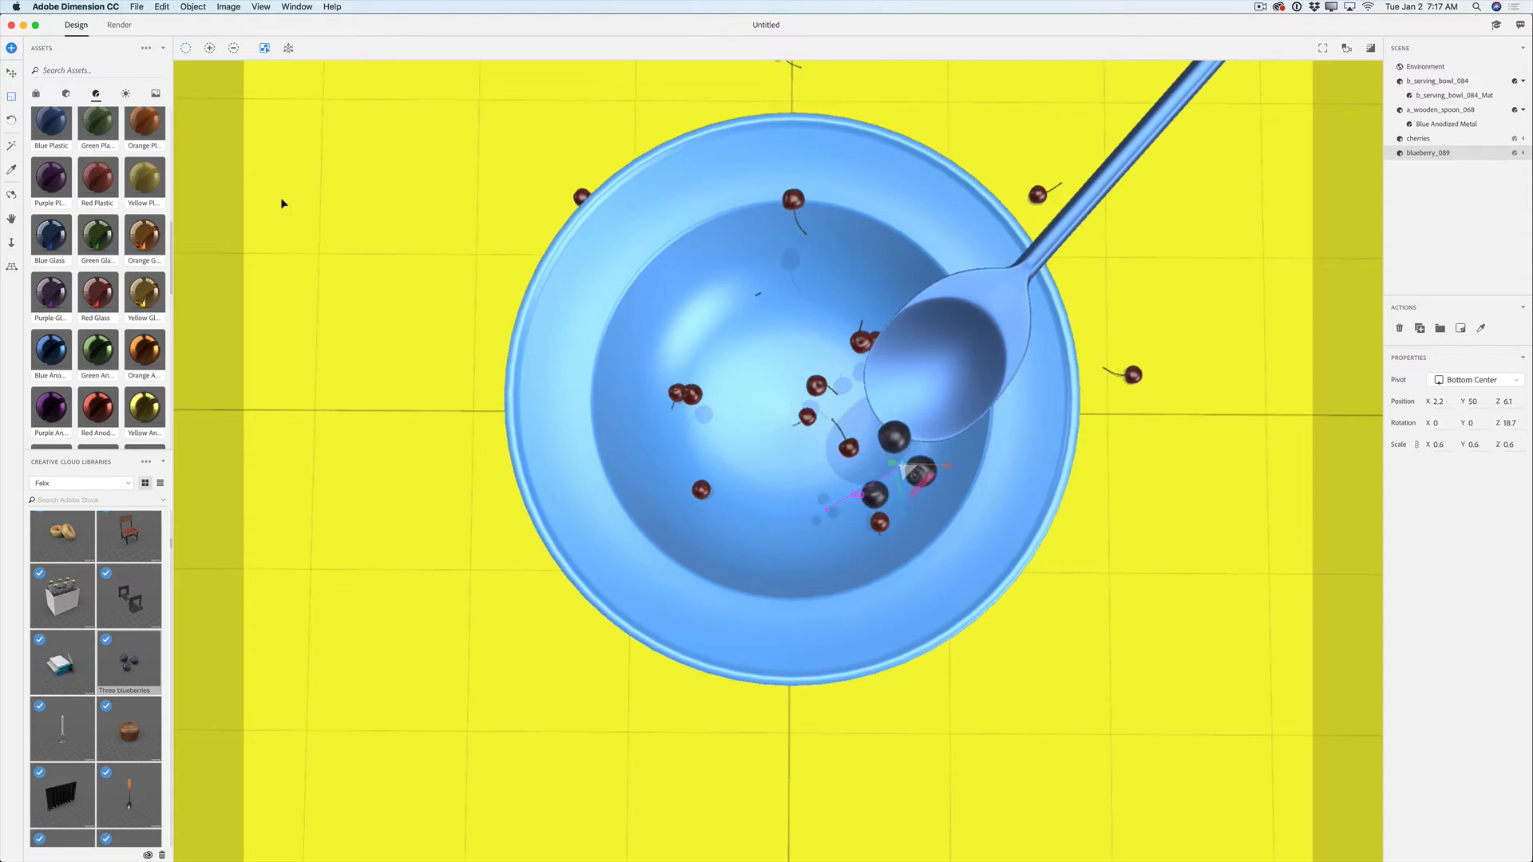
- Nudge the blueberries closer to the spoon, to about X 2.4, Y 50.1, Z 5.7
{"action": "left_click", "coordinate": [11, 73]}
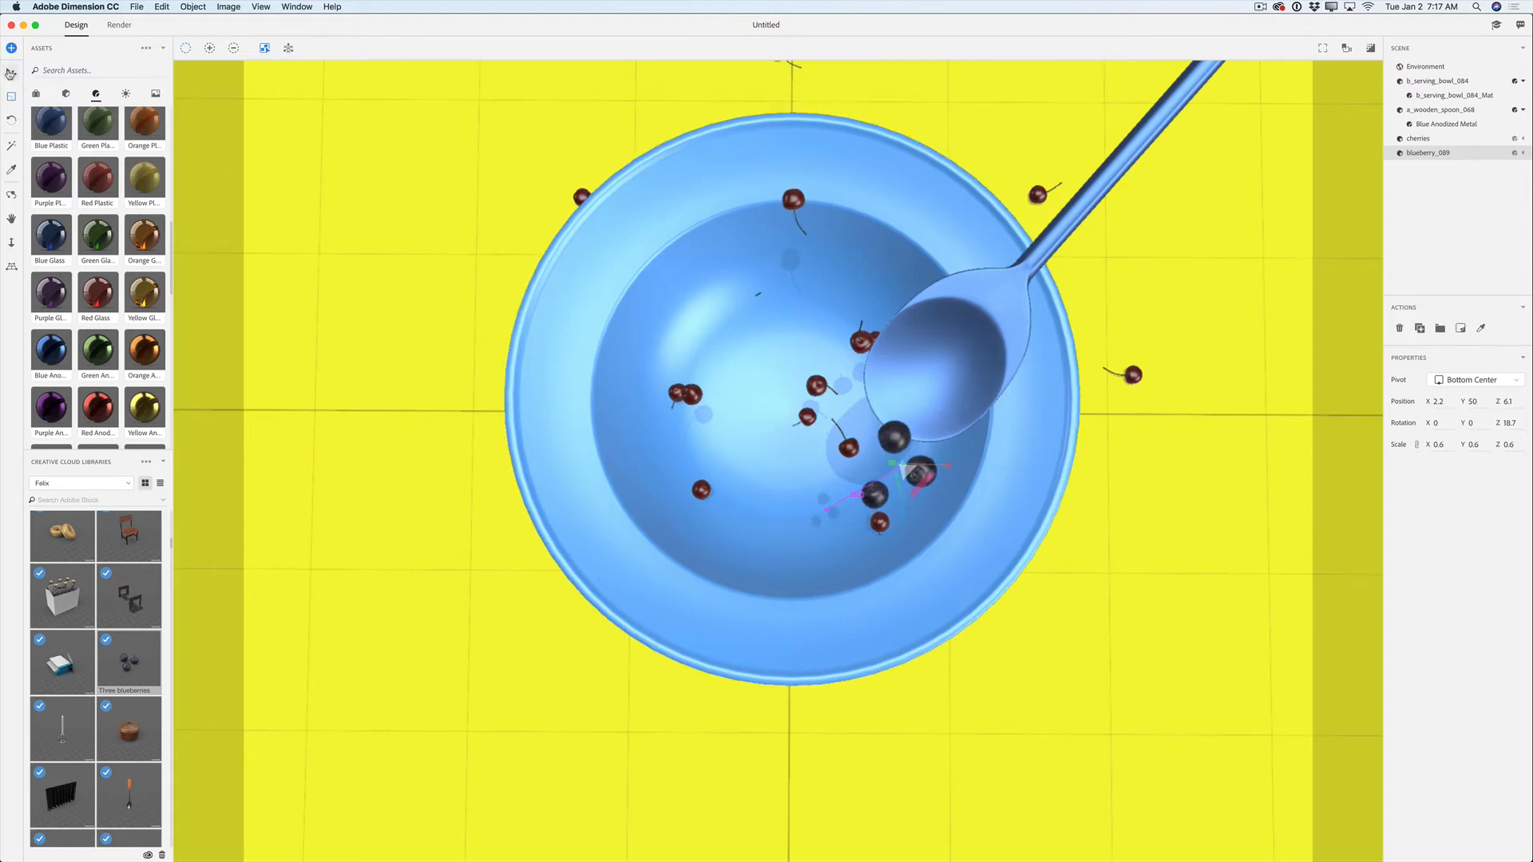
{"action": "left_click", "coordinate": [945, 463]}
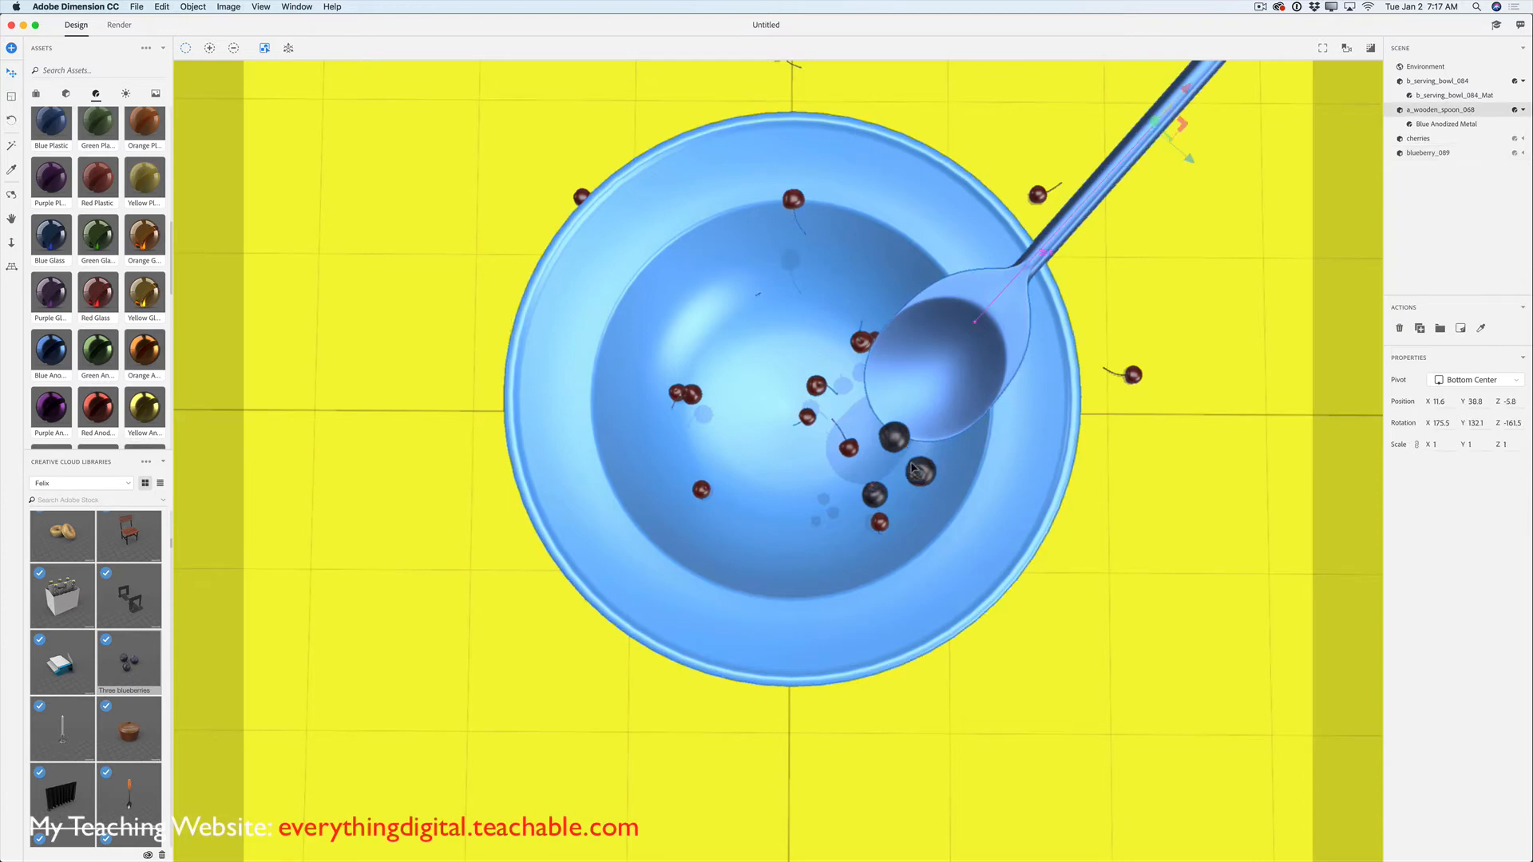
{"action": "left_click", "coordinate": [914, 470]}
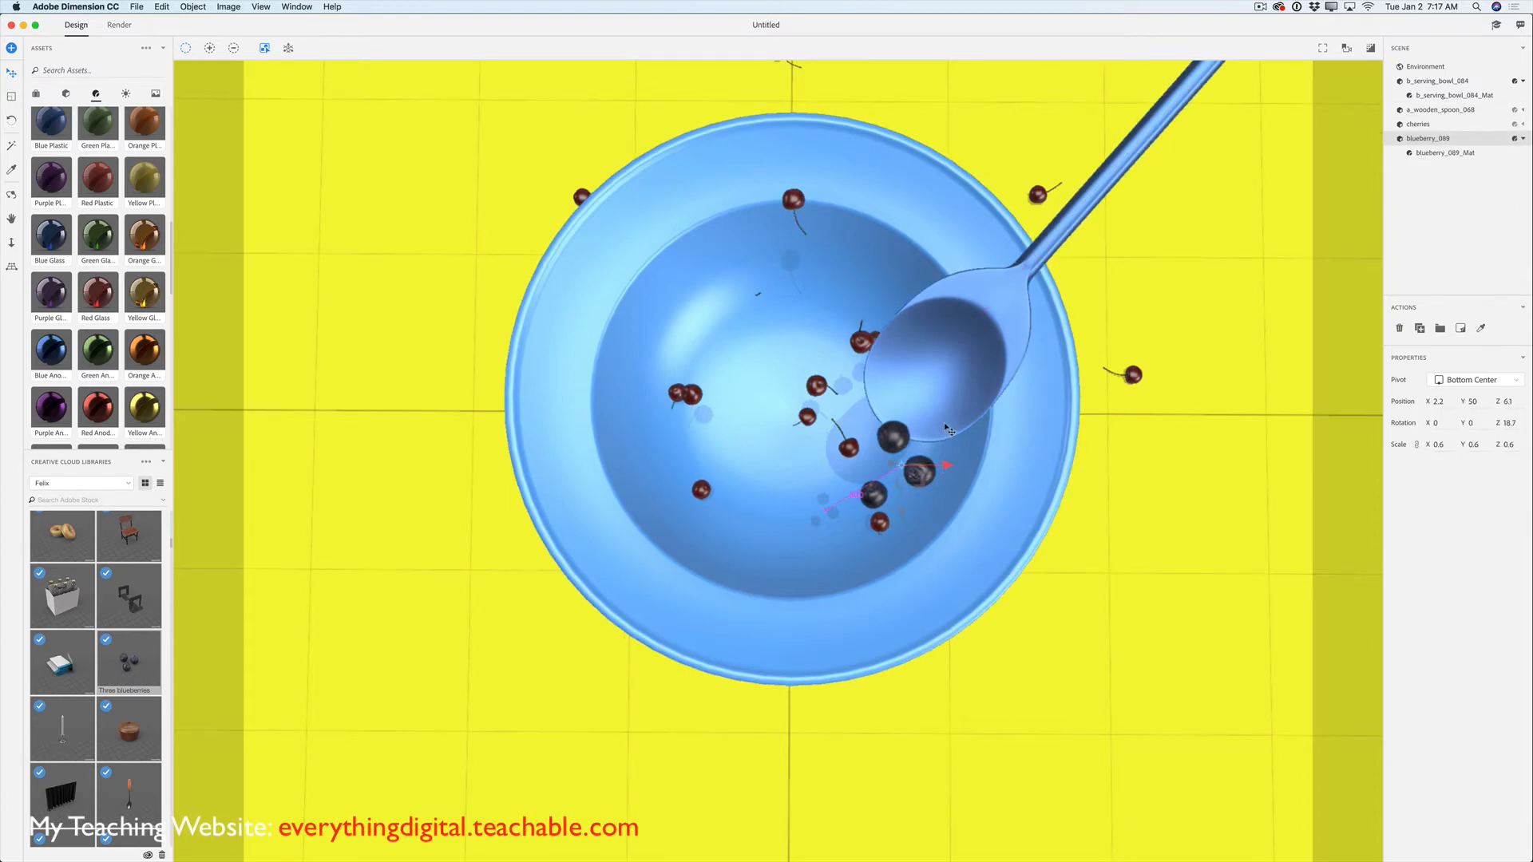
{"action": "mouse_move", "coordinate": [946, 425]}
{"action": "left_mouse_down"}
{"action": "mouse_move", "coordinate": [916, 415]}
{"action": "mouse_move", "coordinate": [952, 422]}
{"action": "left_mouse_up"}
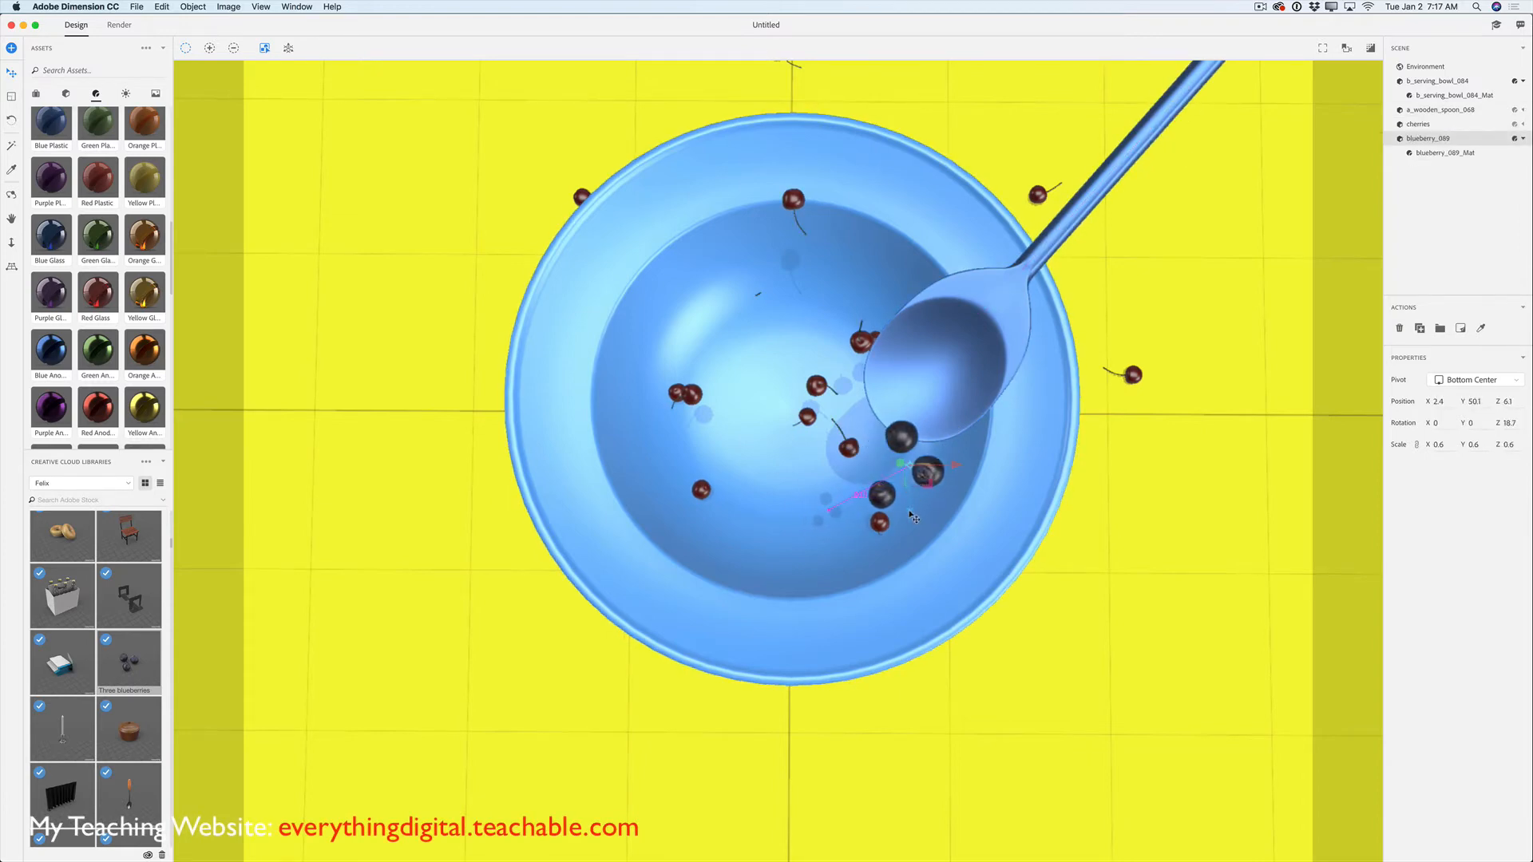
{"action": "left_click_drag", "start_coordinate": [914, 517], "coordinate": [905, 505]}
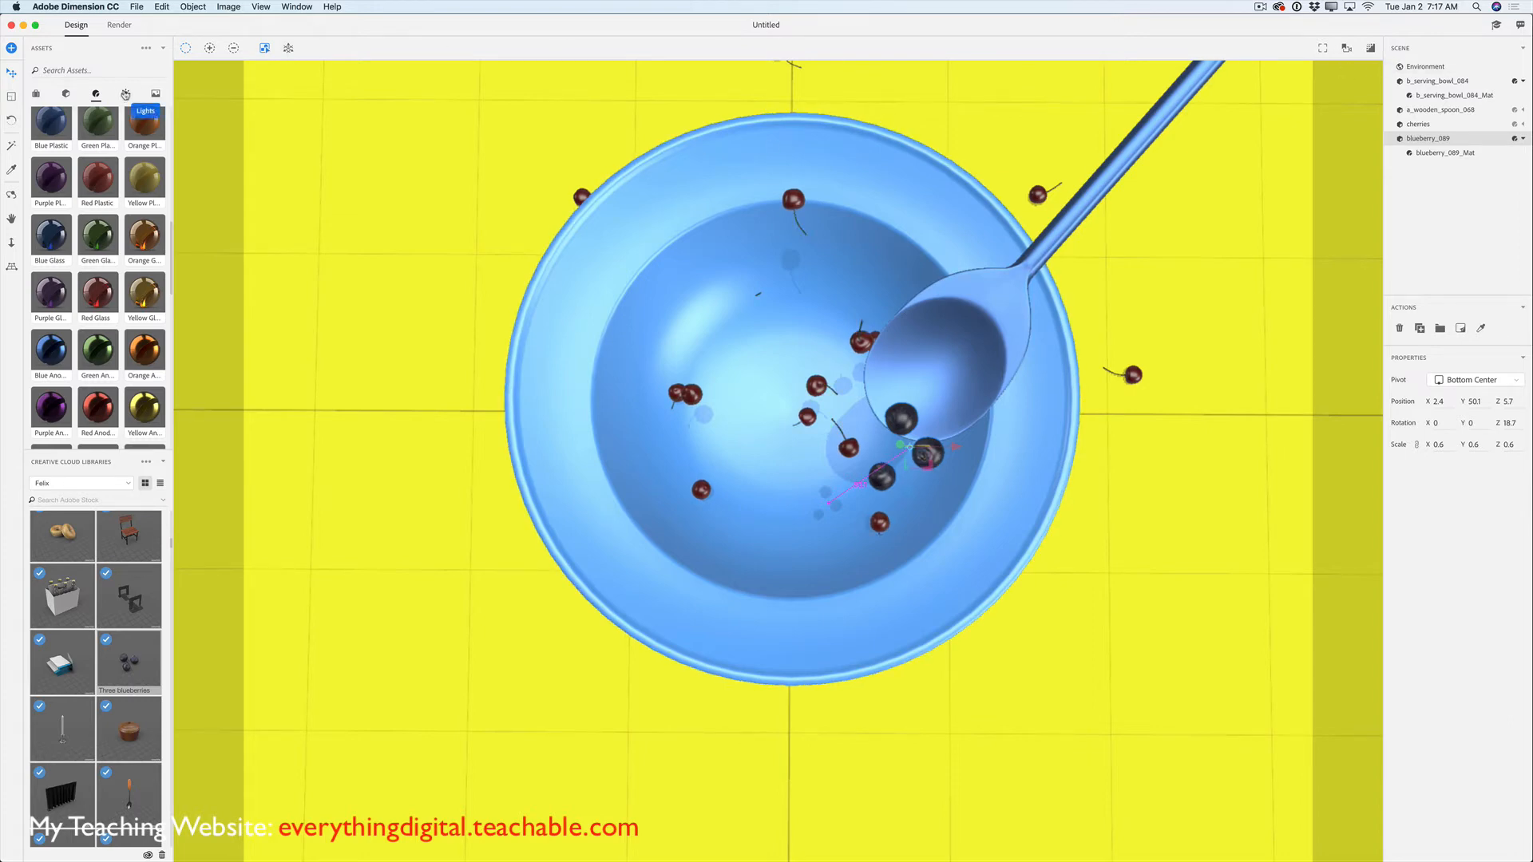
- Light the scene with the Wood Studio Window environment light at about 0.77 intensity and 58.8 degrees rotation
{"action": "left_click", "coordinate": [125, 94]}
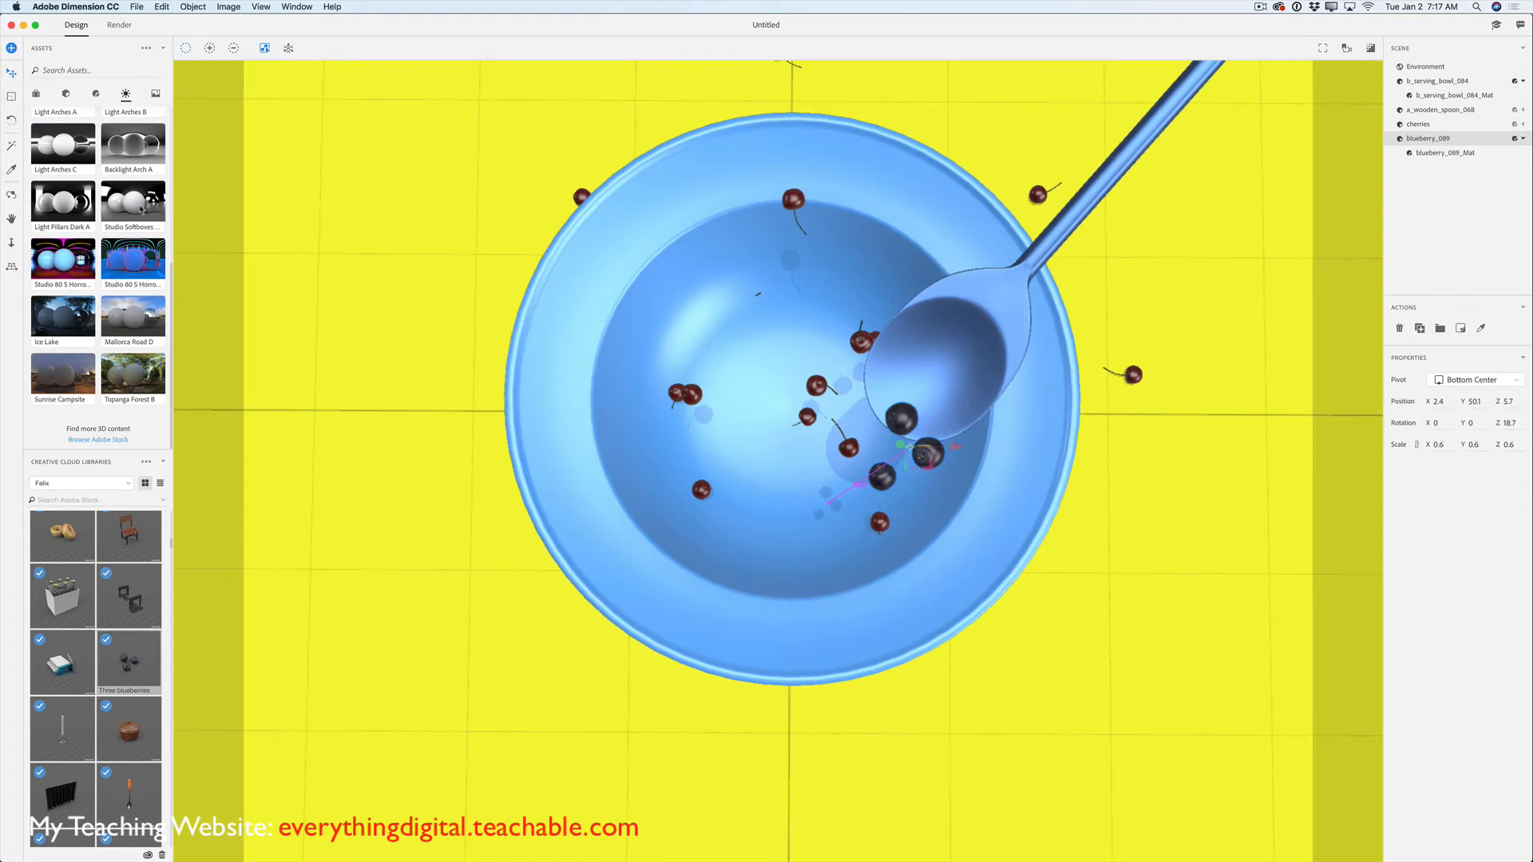
{"action": "scroll", "coordinate": [115, 200], "scroll_direction": "up", "scroll_amount": 3}
{"action": "scroll", "coordinate": [116, 200], "scroll_direction": "up", "scroll_amount": 3}
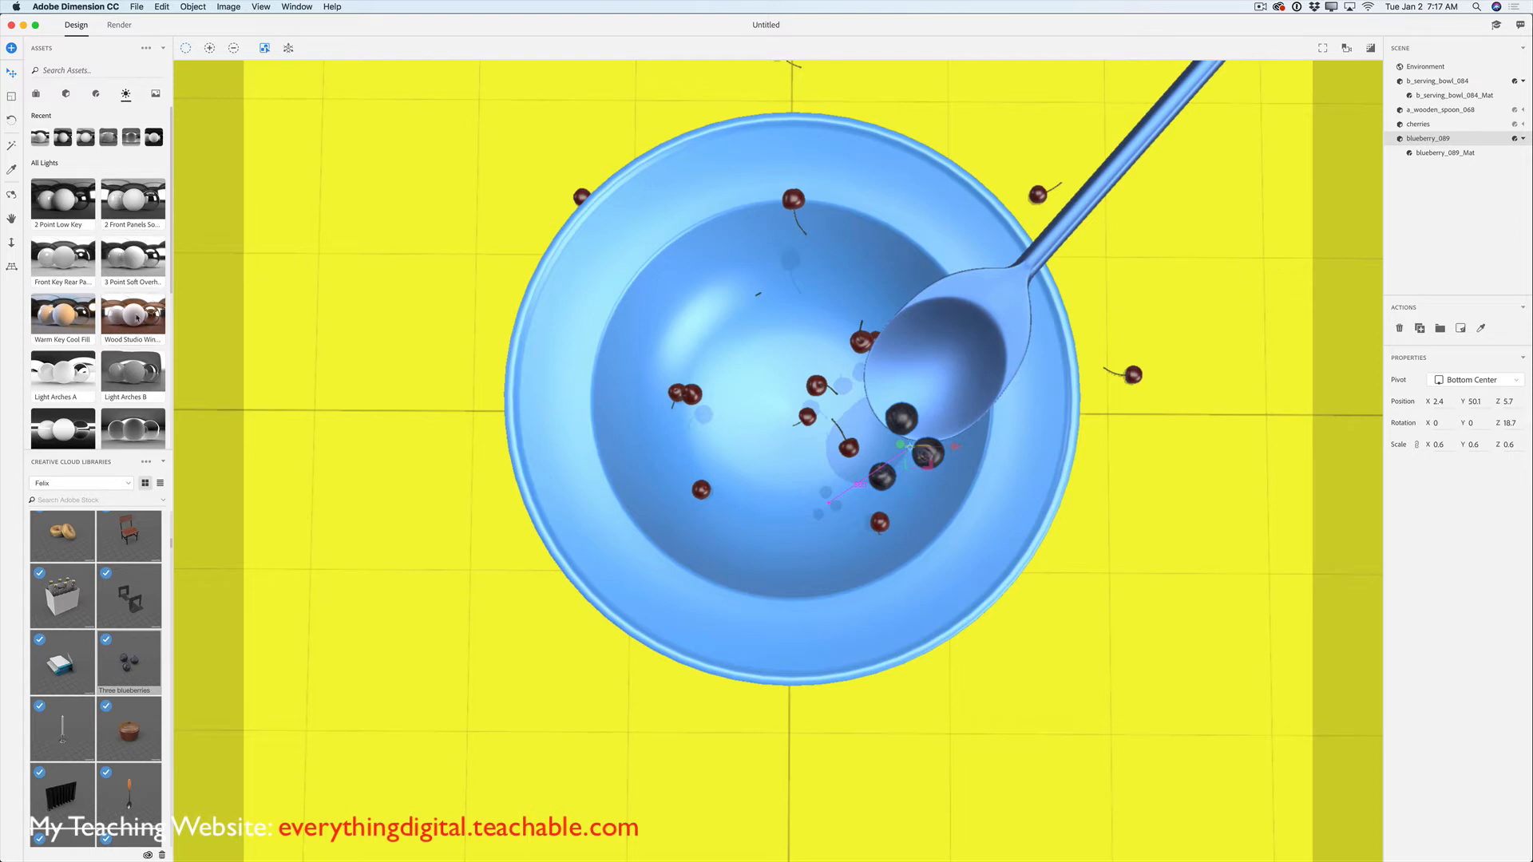
{"action": "left_click", "coordinate": [137, 318]}
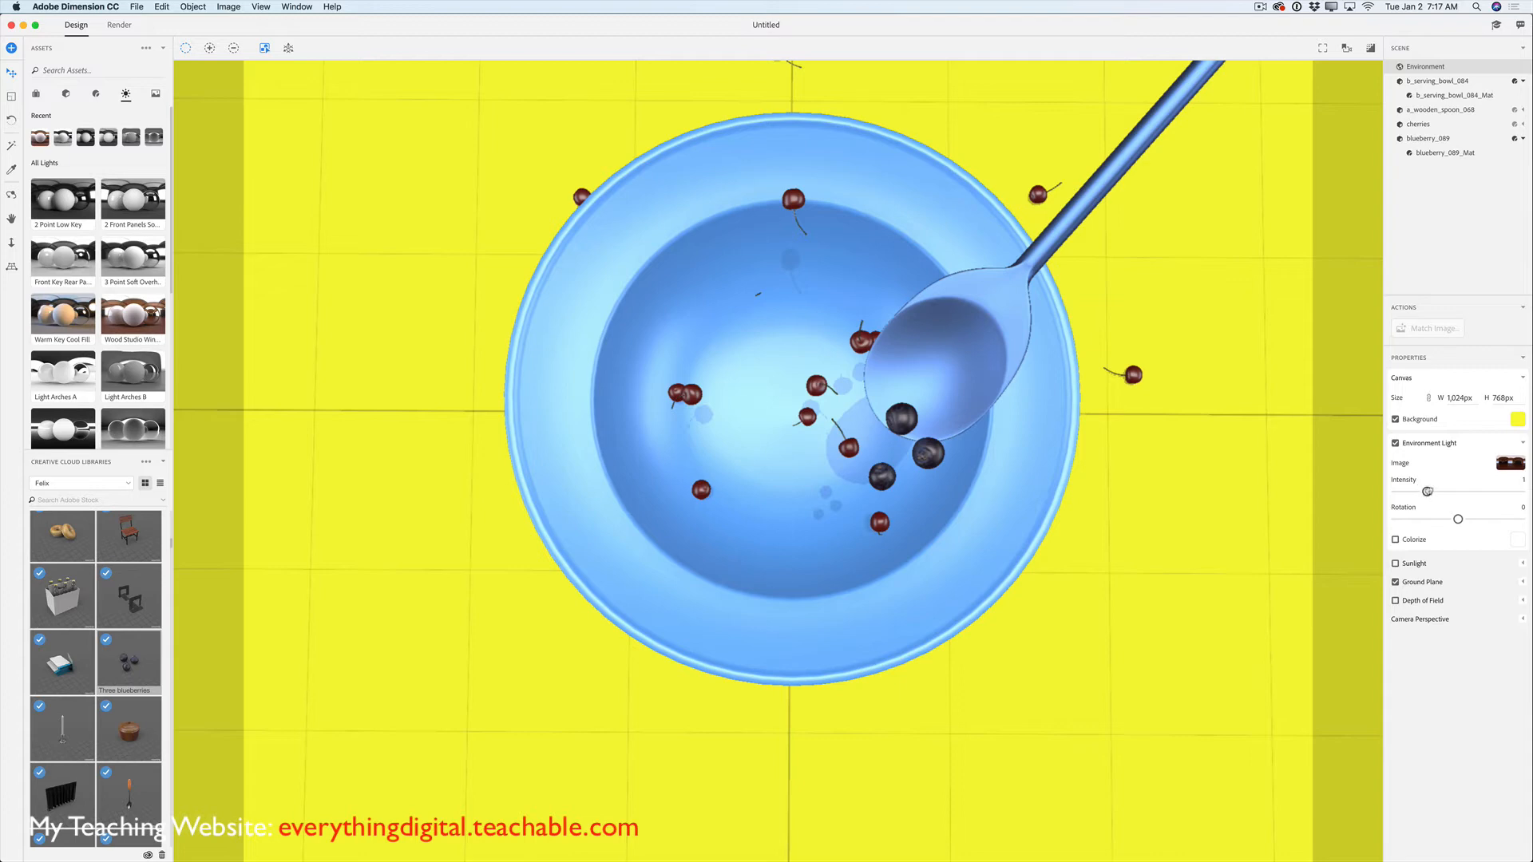
{"action": "mouse_move", "coordinate": [1427, 492]}
{"action": "left_mouse_down"}
{"action": "mouse_move", "coordinate": [1462, 493]}
{"action": "mouse_move", "coordinate": [1410, 492]}
{"action": "mouse_move", "coordinate": [1478, 520]}
{"action": "left_mouse_up"}
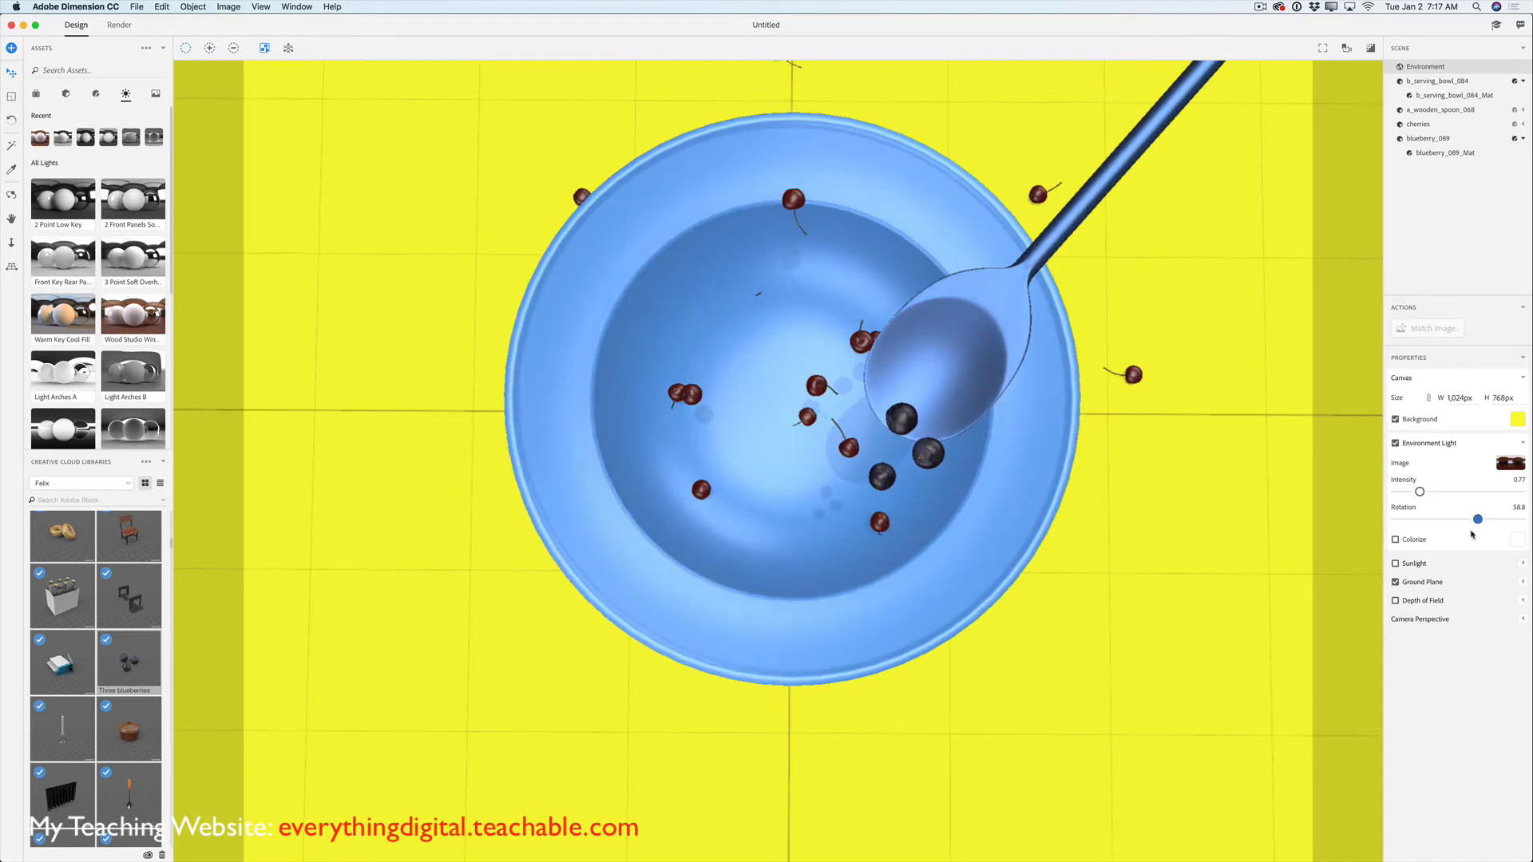
{"action": "left_click", "coordinate": [1396, 583]}
- Switch to the render setup and set the render quality to High (Slow)
{"action": "left_click", "coordinate": [119, 25]}
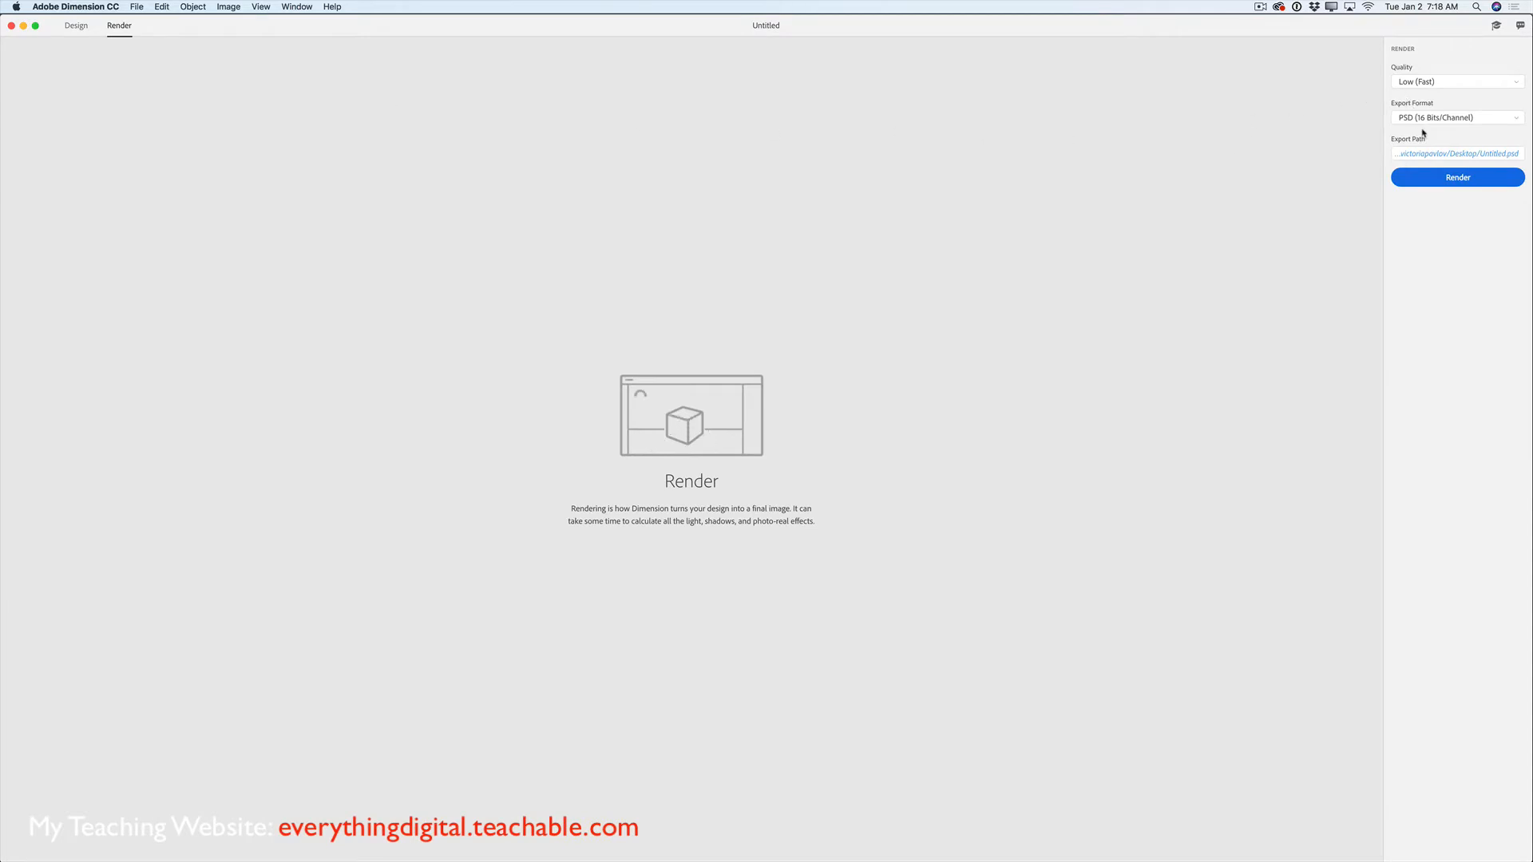
{"action": "left_click", "coordinate": [1423, 83]}
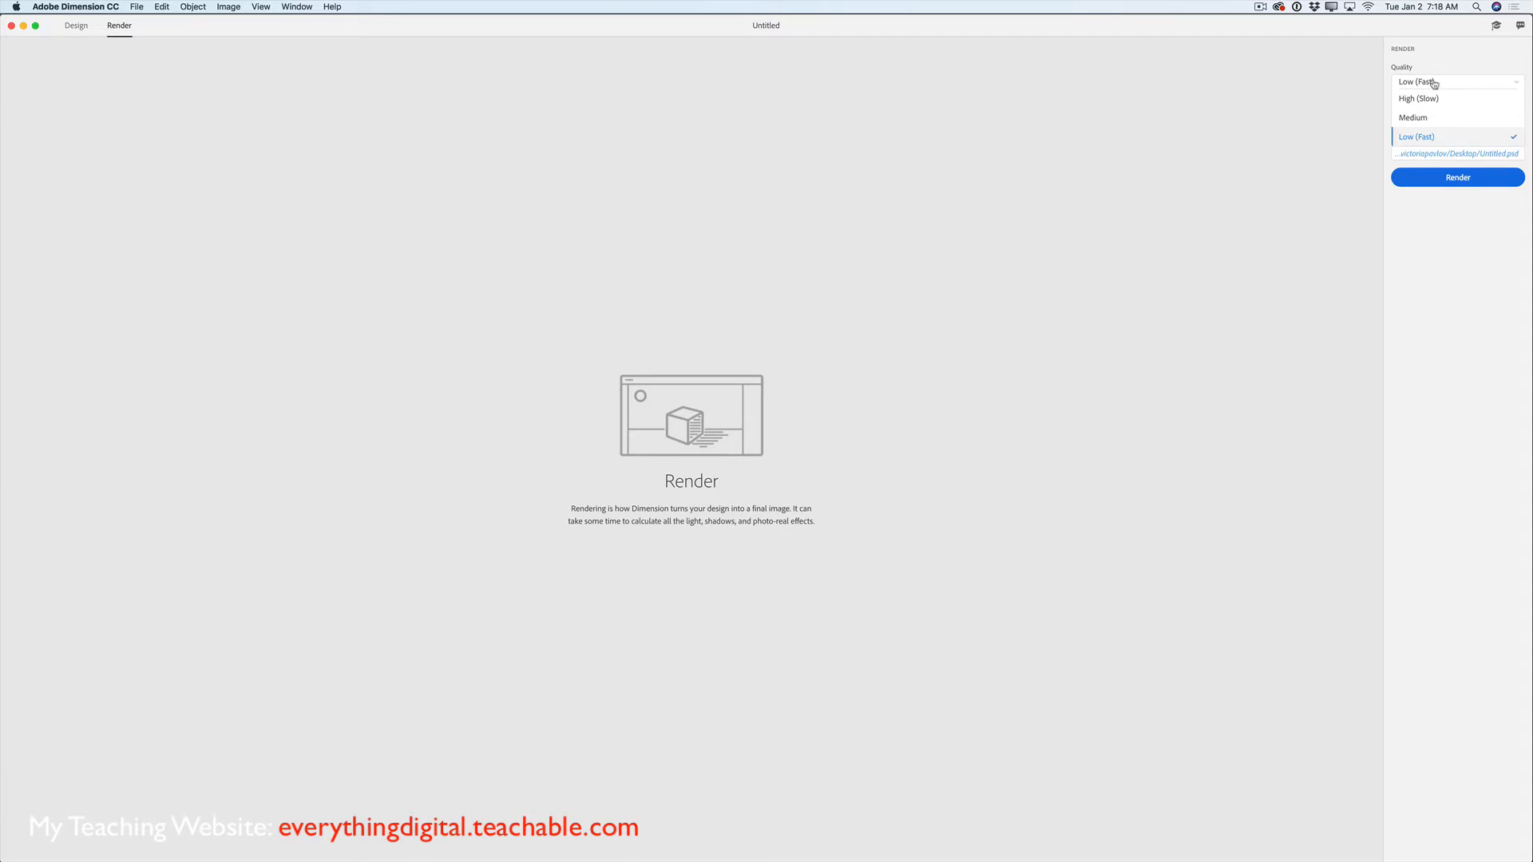
{"action": "left_click", "coordinate": [1418, 99]}
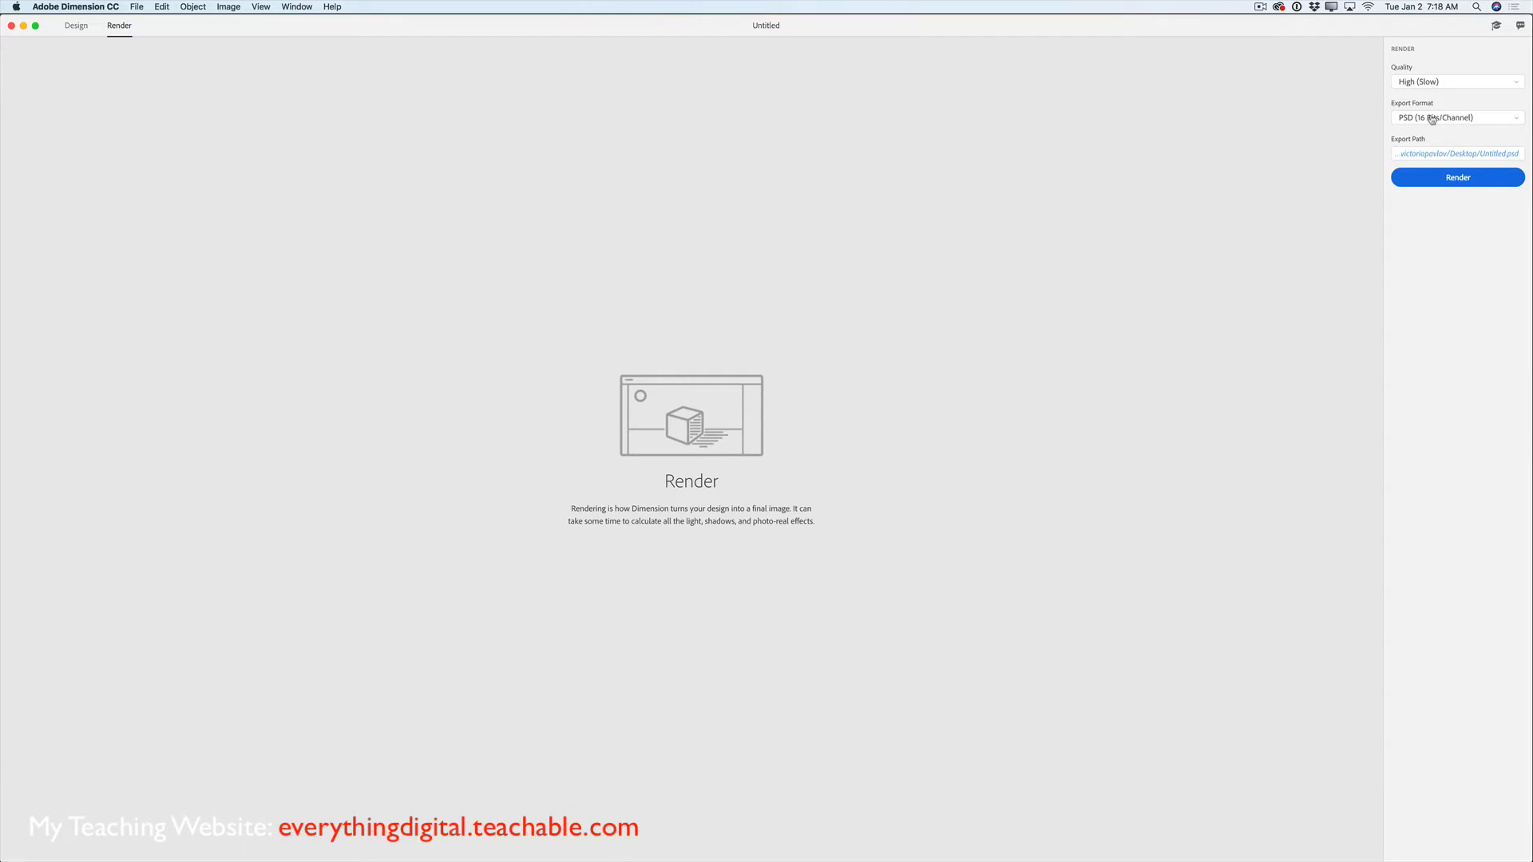
- Name the PSD export "plate" on the Desktop and start rendering the scene
{"action": "left_click", "coordinate": [1460, 155]}
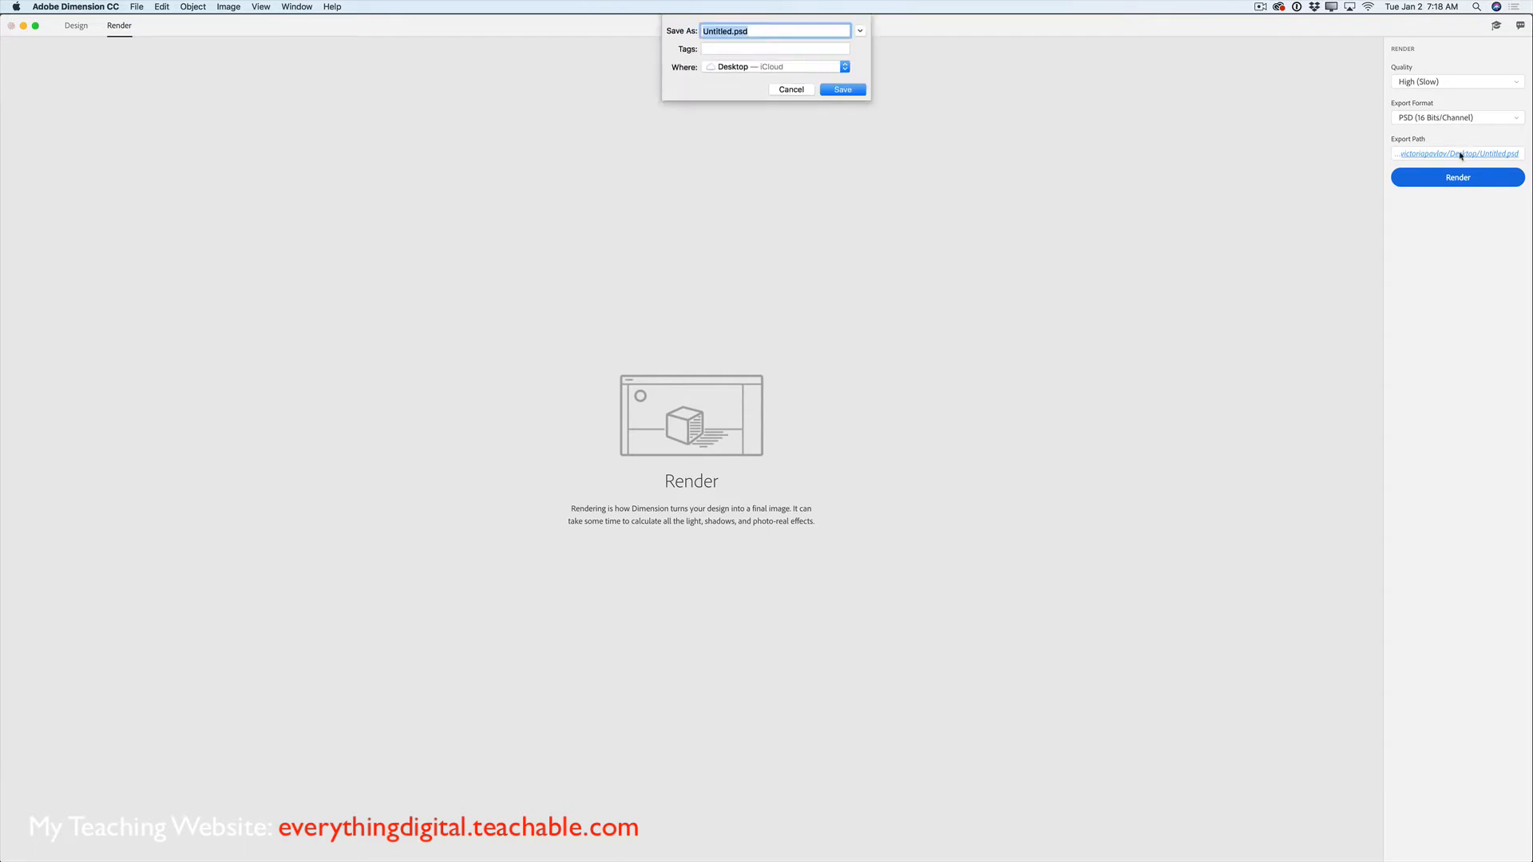
{"action": "left_click", "coordinate": [725, 36]}
{"action": "left_click_drag", "start_coordinate": [731, 33], "coordinate": [668, 26]}
{"action": "type", "text": "plate"}
{"action": "left_click", "coordinate": [847, 91]}
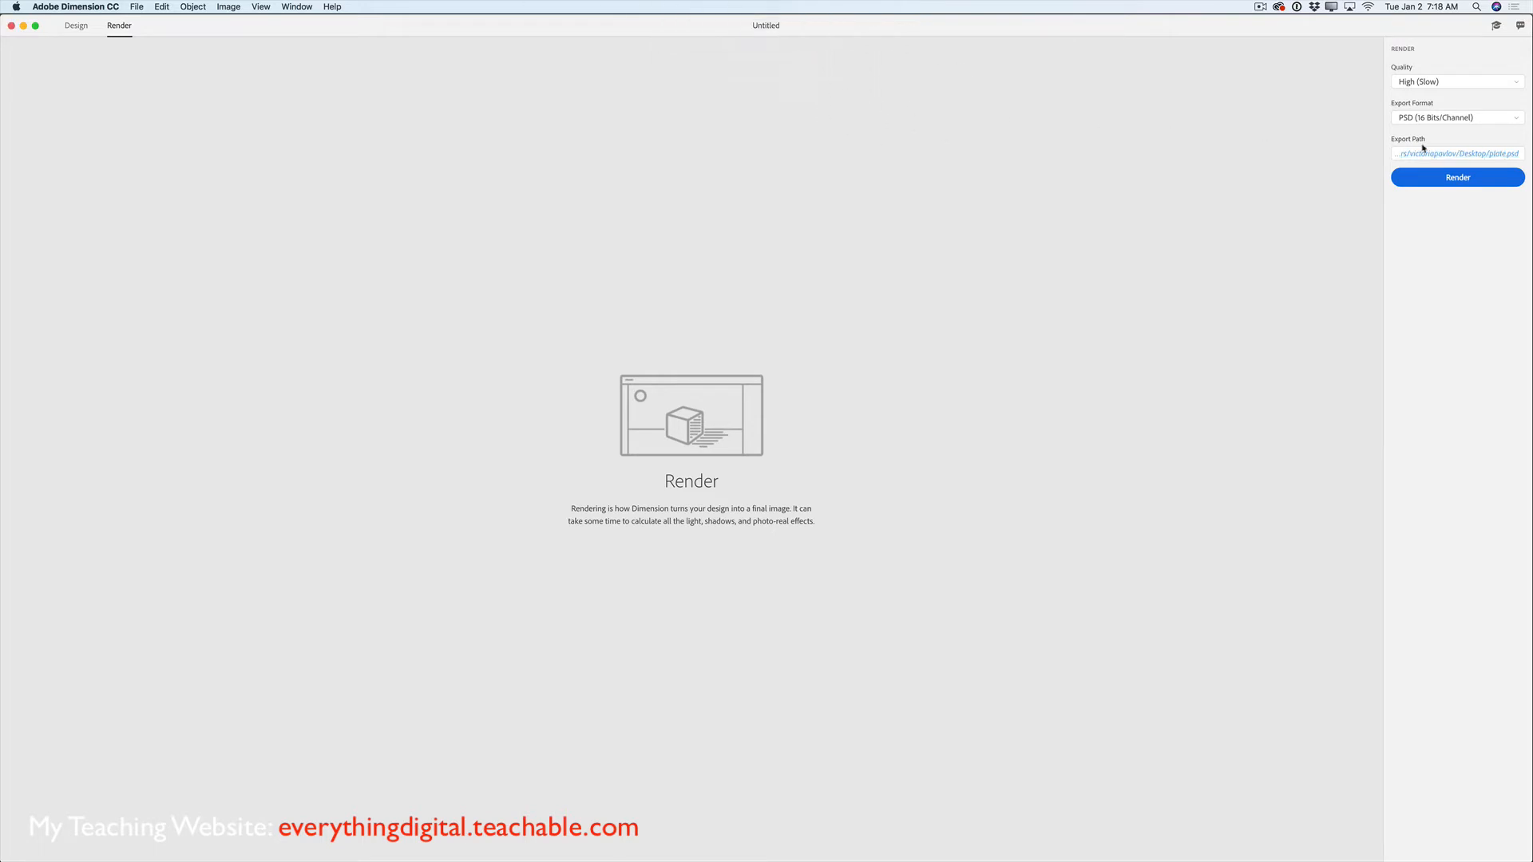
{"action": "left_click", "coordinate": [1451, 184]}
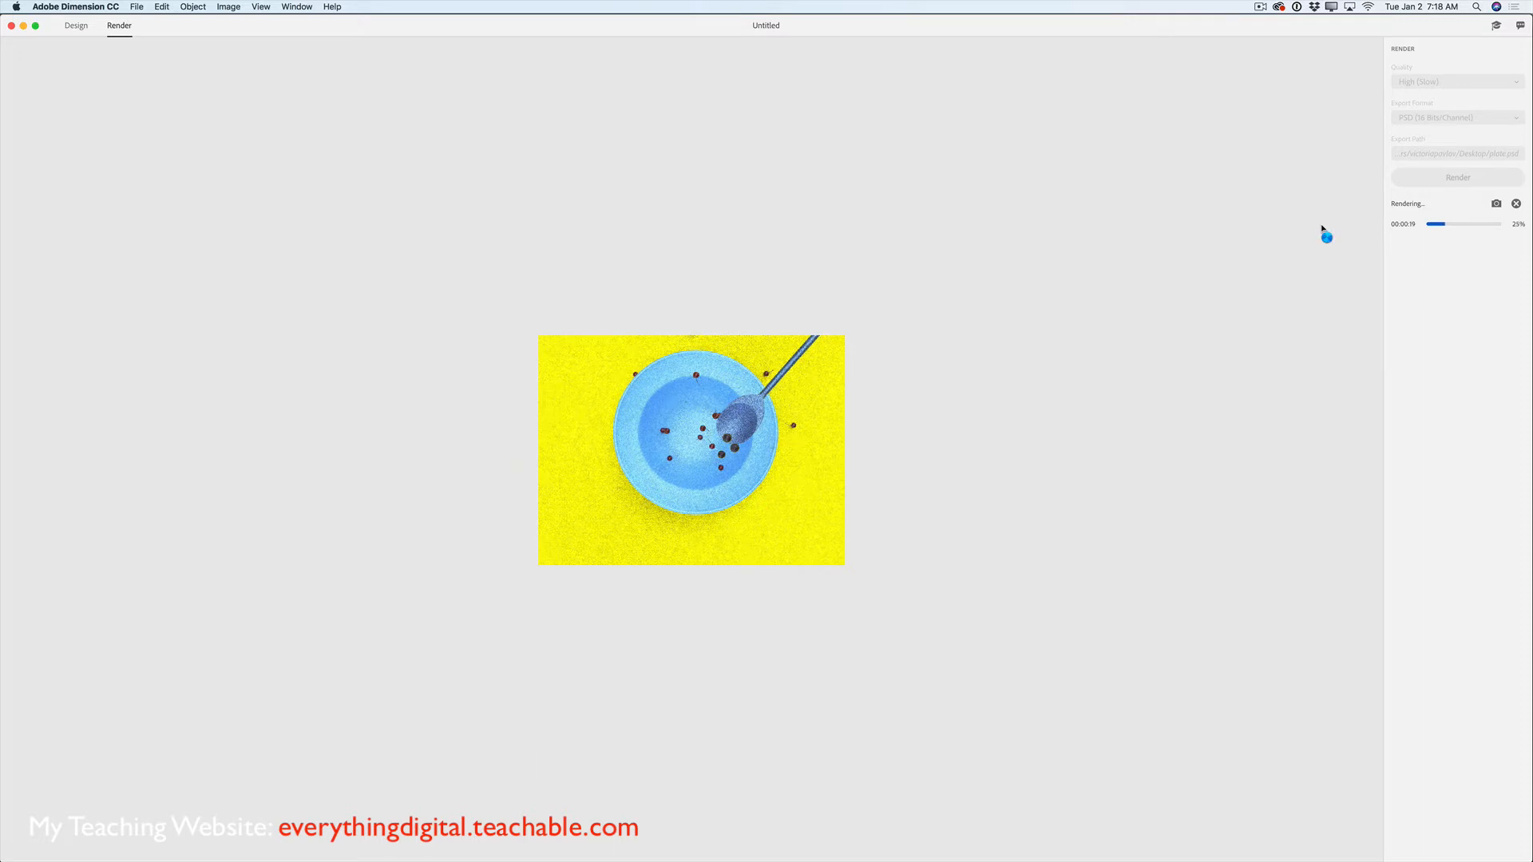
{"action": "left_click", "coordinate": [1260, 7]}
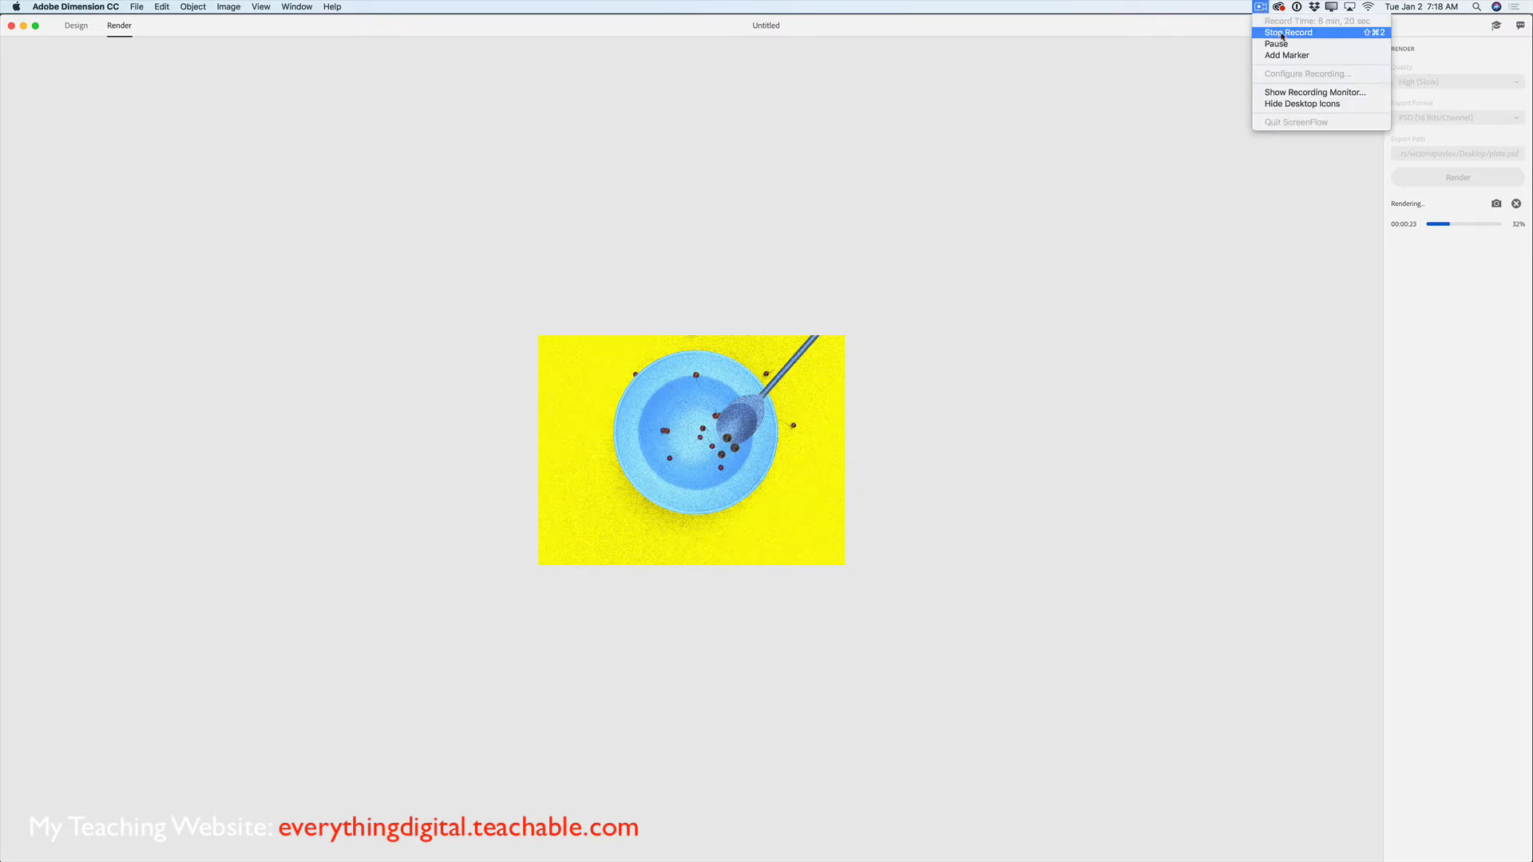
{"action": "left_click", "coordinate": [1283, 33]}
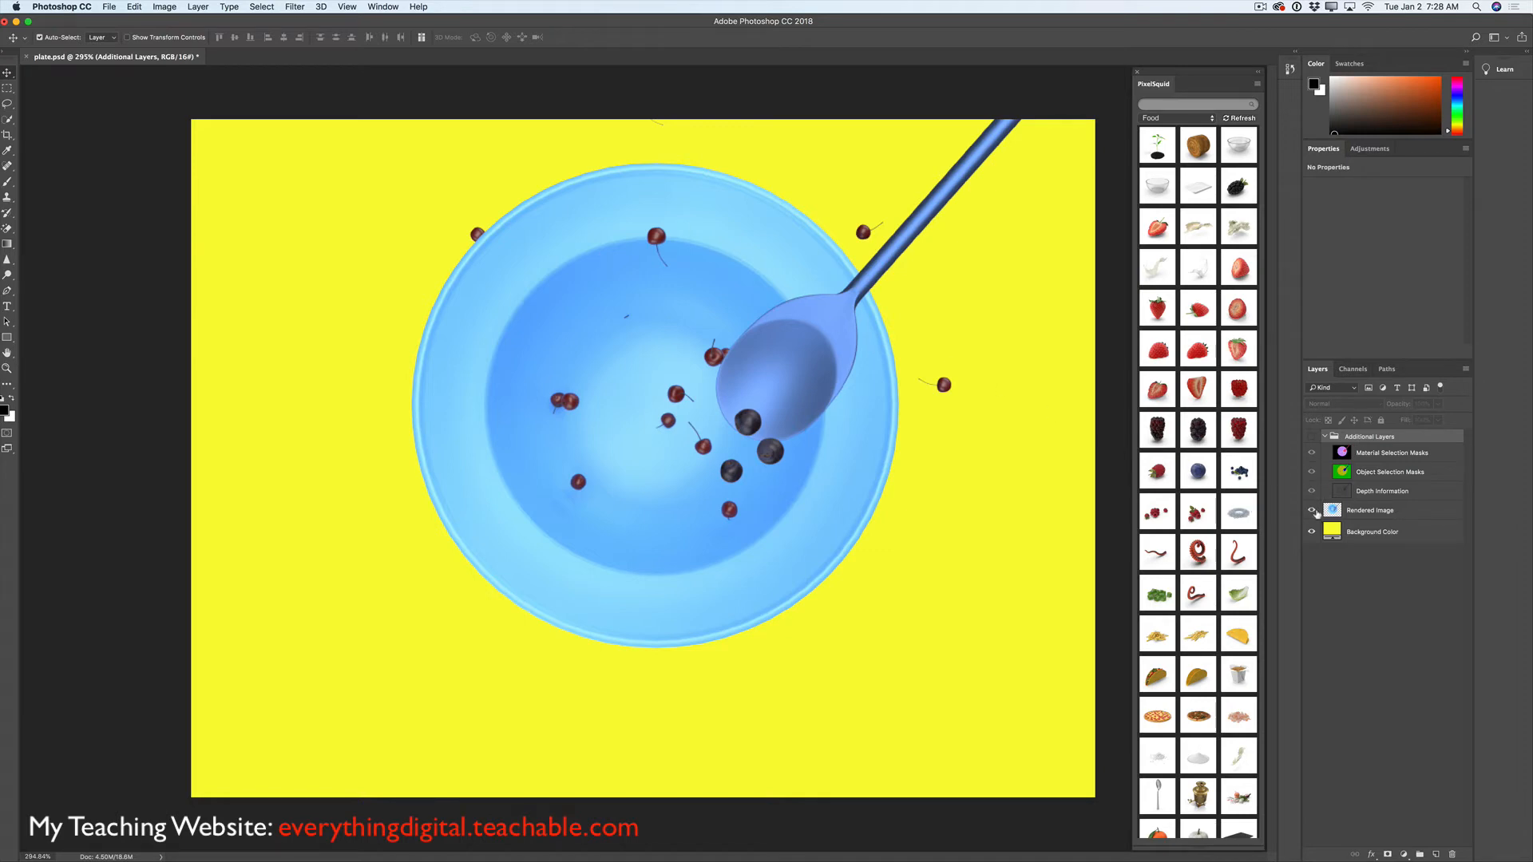
- In Photoshop, examine what the Background Color and Rendered Image layers of plate.psd contain by hiding and showing each
{"action": "left_click", "coordinate": [1311, 531]}
{"action": "left_click", "coordinate": [1313, 528]}
{"action": "left_click", "coordinate": [1311, 511]}
{"action": "left_click", "coordinate": [1311, 511]}
- Move the Rendered Image layer slightly up and left, to about X 3.22 in, Y -0.13 in
{"action": "left_click", "coordinate": [1360, 515]}
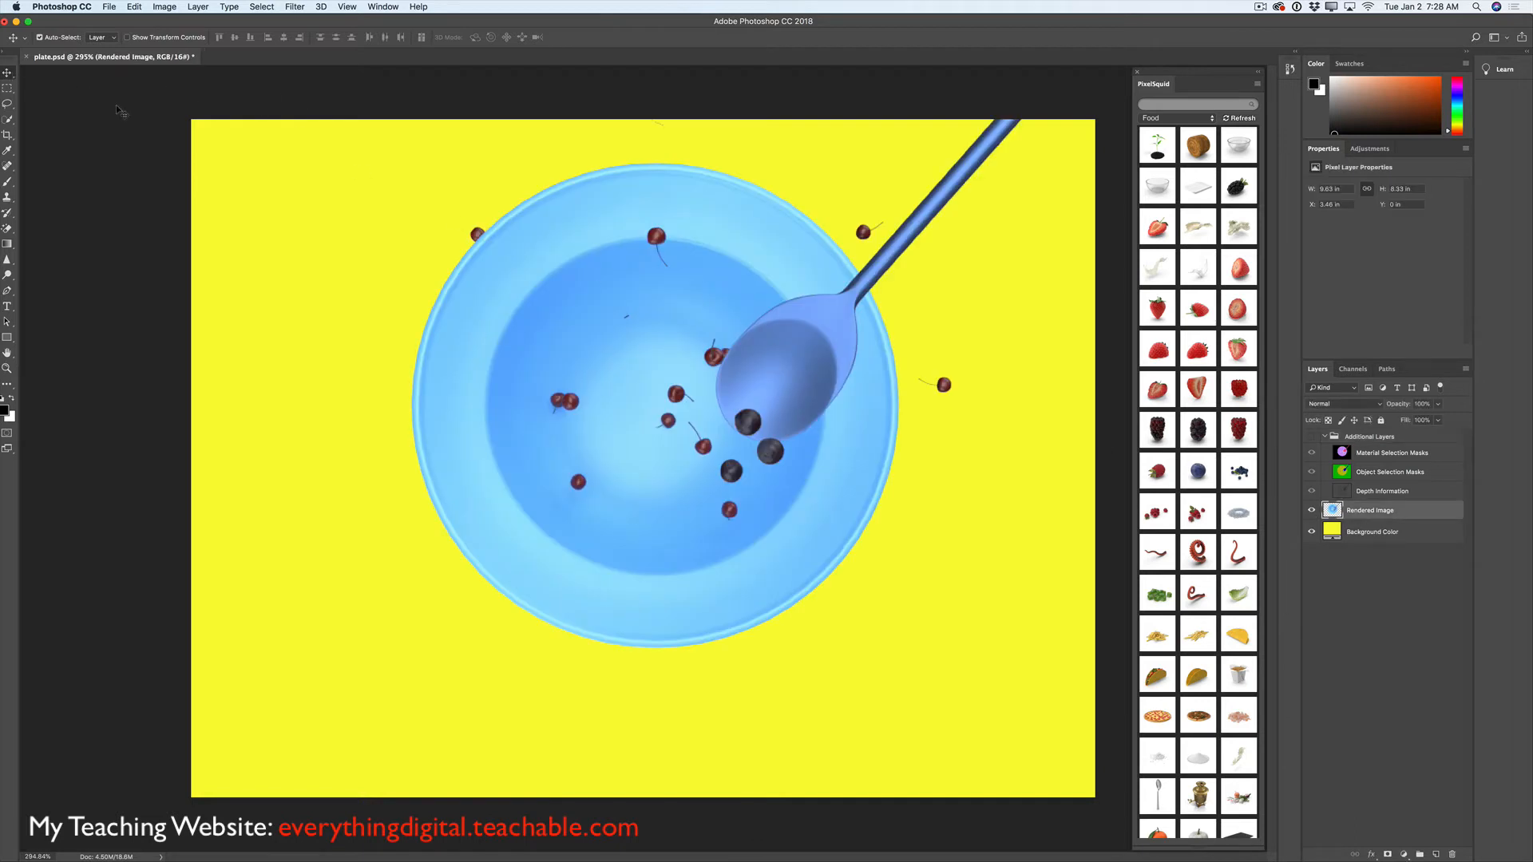
{"action": "mouse_move", "coordinate": [698, 252]}
{"action": "left_mouse_down"}
{"action": "mouse_move", "coordinate": [676, 252]}
{"action": "mouse_move", "coordinate": [692, 249]}
{"action": "left_mouse_up"}
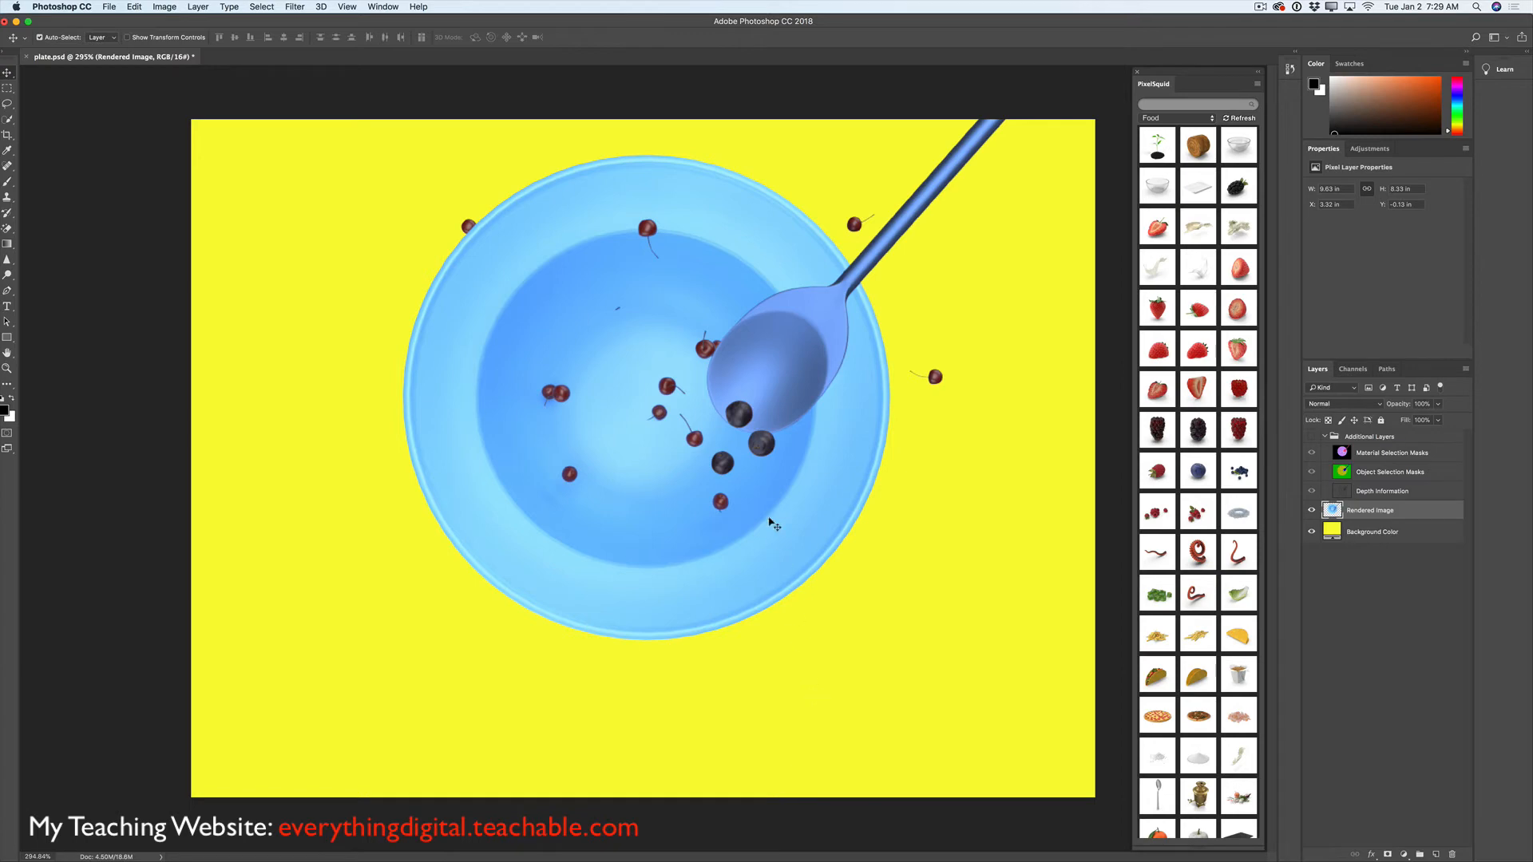
{"action": "left_click_drag", "start_coordinate": [823, 479], "coordinate": [823, 482]}
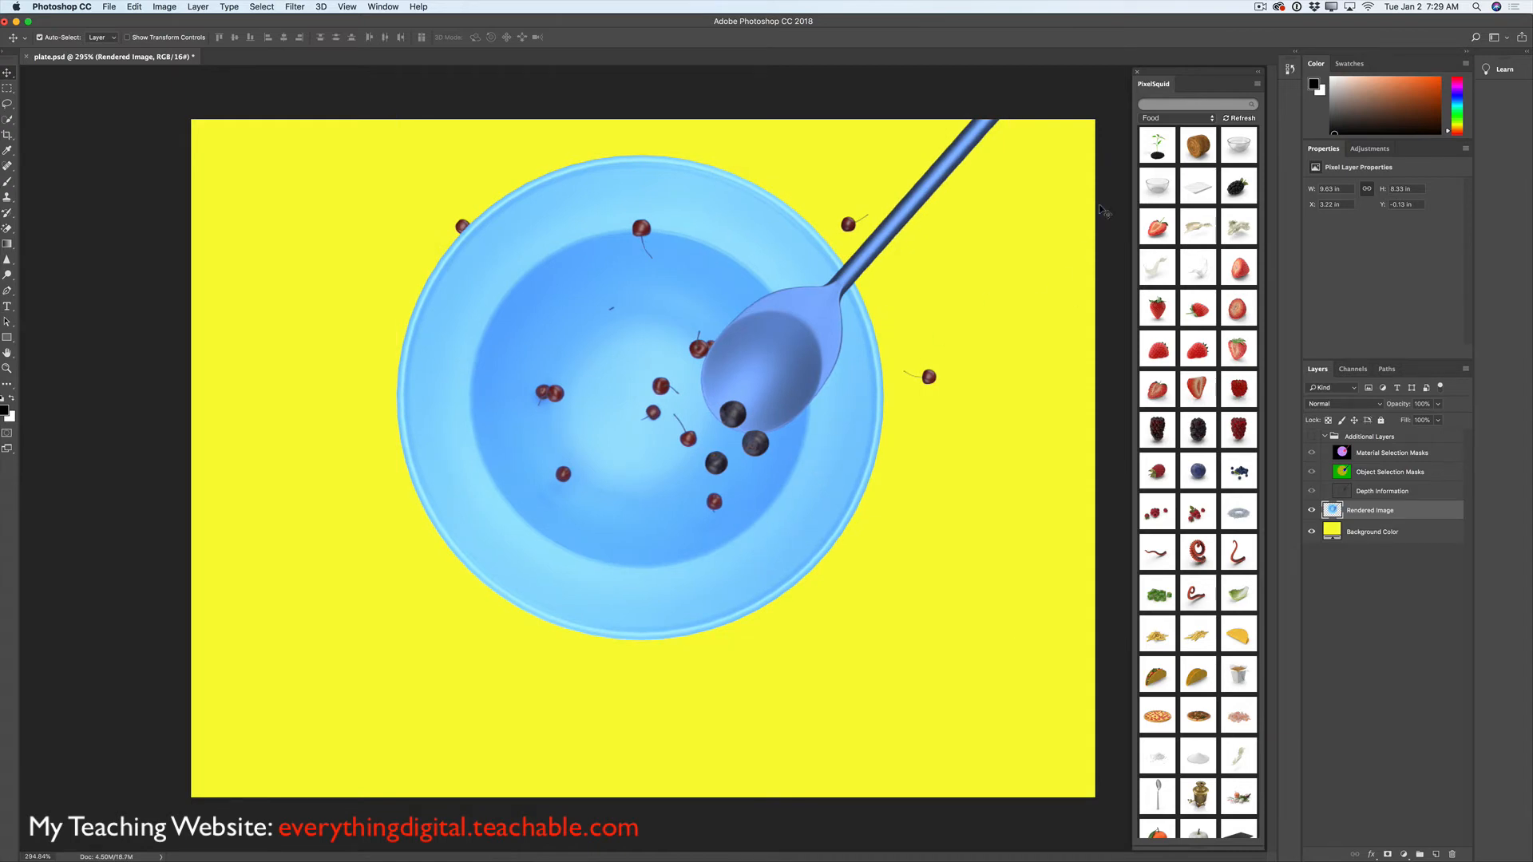
- Add the Crunchy Taco Shell from the PixelSquid Food collection and spin it upright to an overhead view
{"action": "mouse_move", "coordinate": [1167, 181]}
{"action": "mouse_move", "coordinate": [1242, 266]}
{"action": "mouse_move", "coordinate": [1167, 277]}
{"action": "left_click", "coordinate": [1197, 681]}
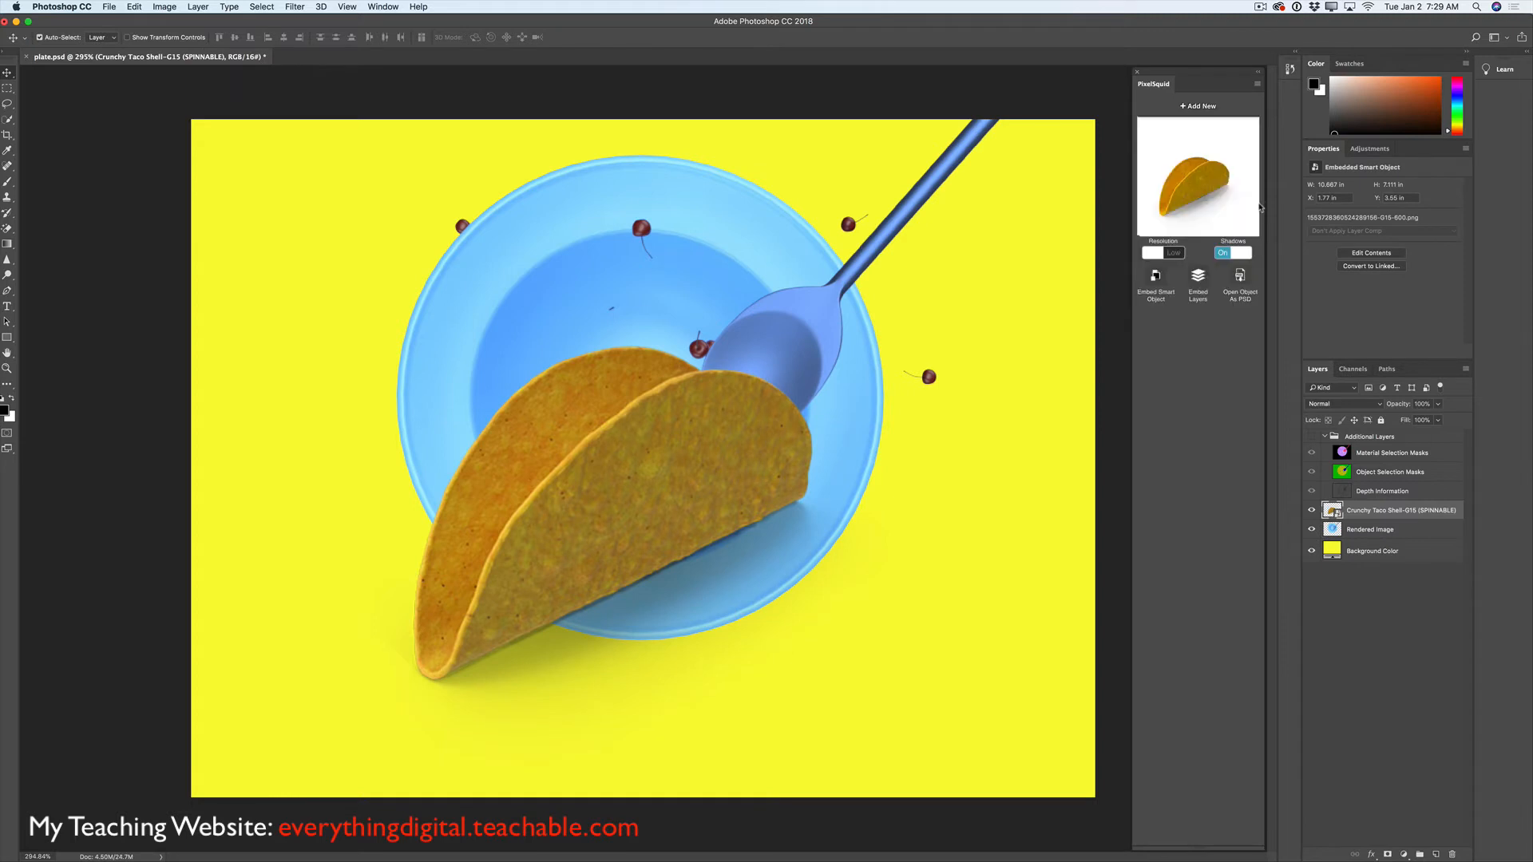
{"action": "left_click_drag", "start_coordinate": [1180, 197], "coordinate": [1194, 225]}
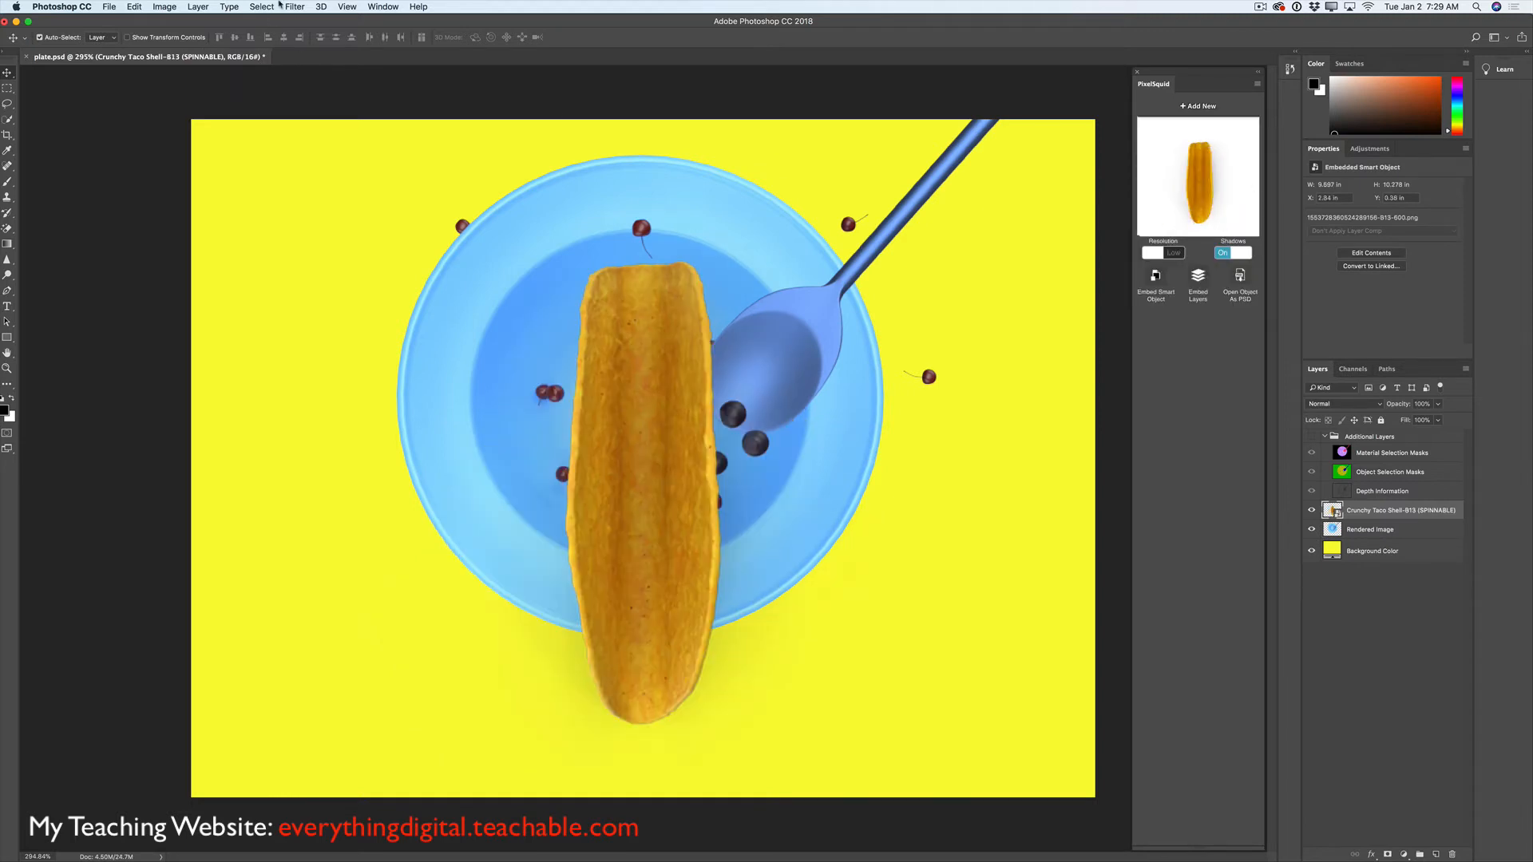
- Shrink the taco shell with Free Transform to about 346% wide by 317% high and move it onto the bowl
{"action": "left_click", "coordinate": [137, 7]}
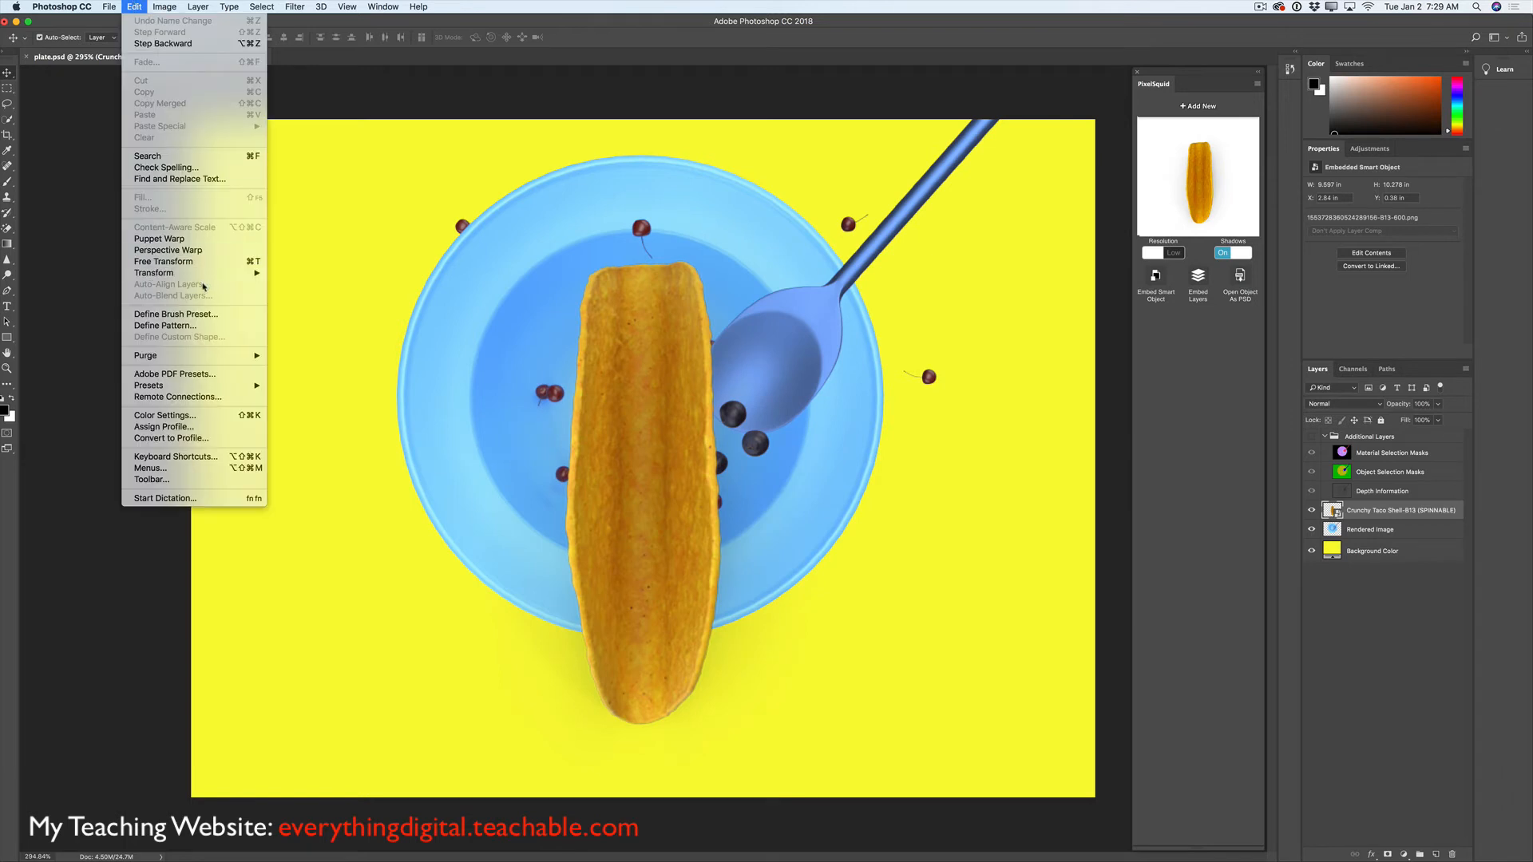
{"action": "left_click", "coordinate": [180, 262]}
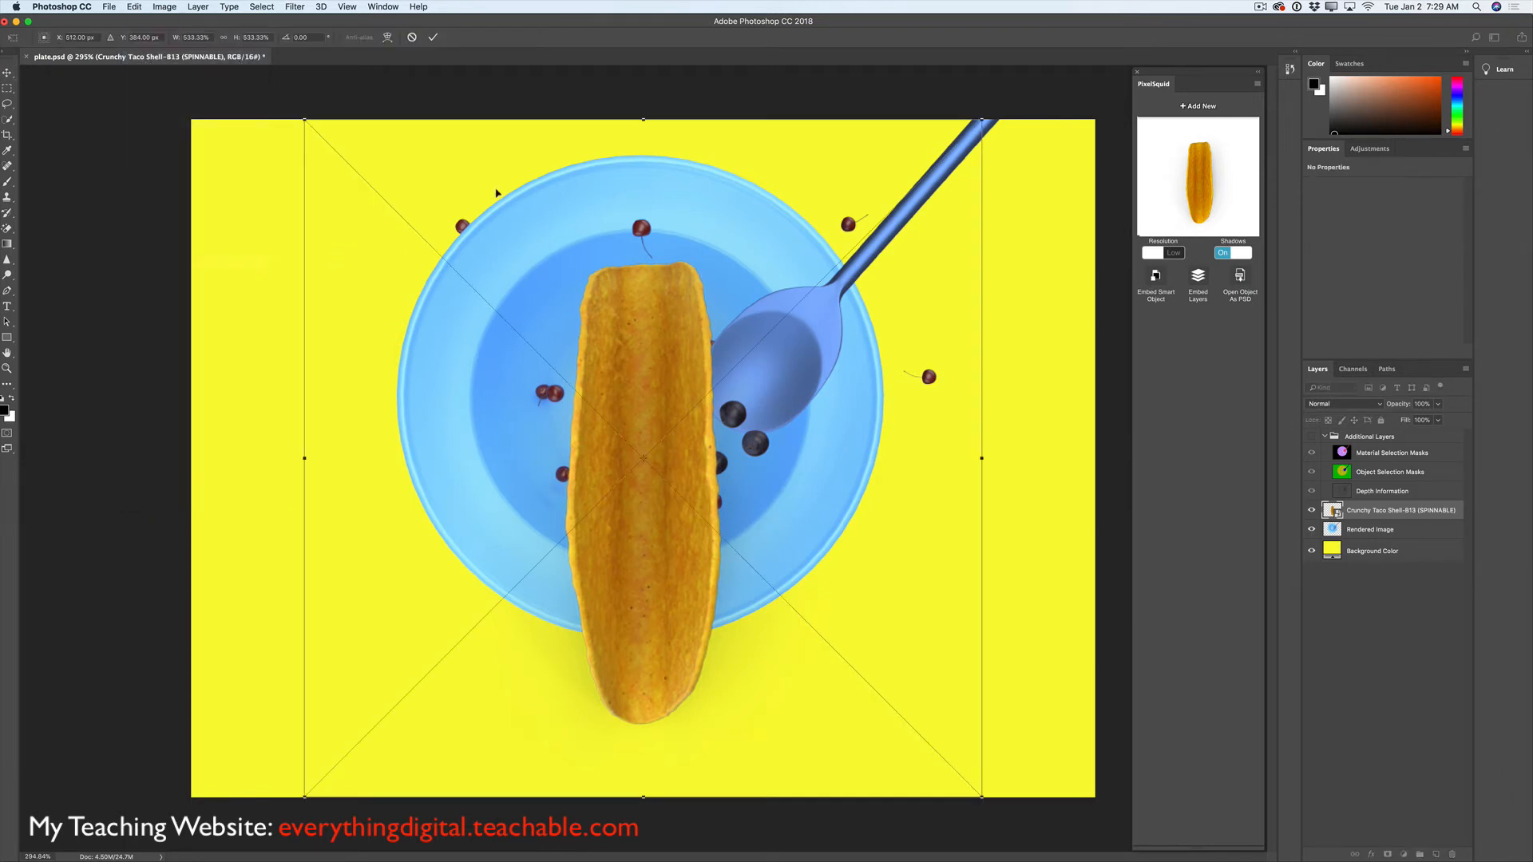
{"action": "left_click_drag", "start_coordinate": [305, 120], "coordinate": [543, 394]}
{"action": "left_click_drag", "start_coordinate": [751, 524], "coordinate": [624, 310]}
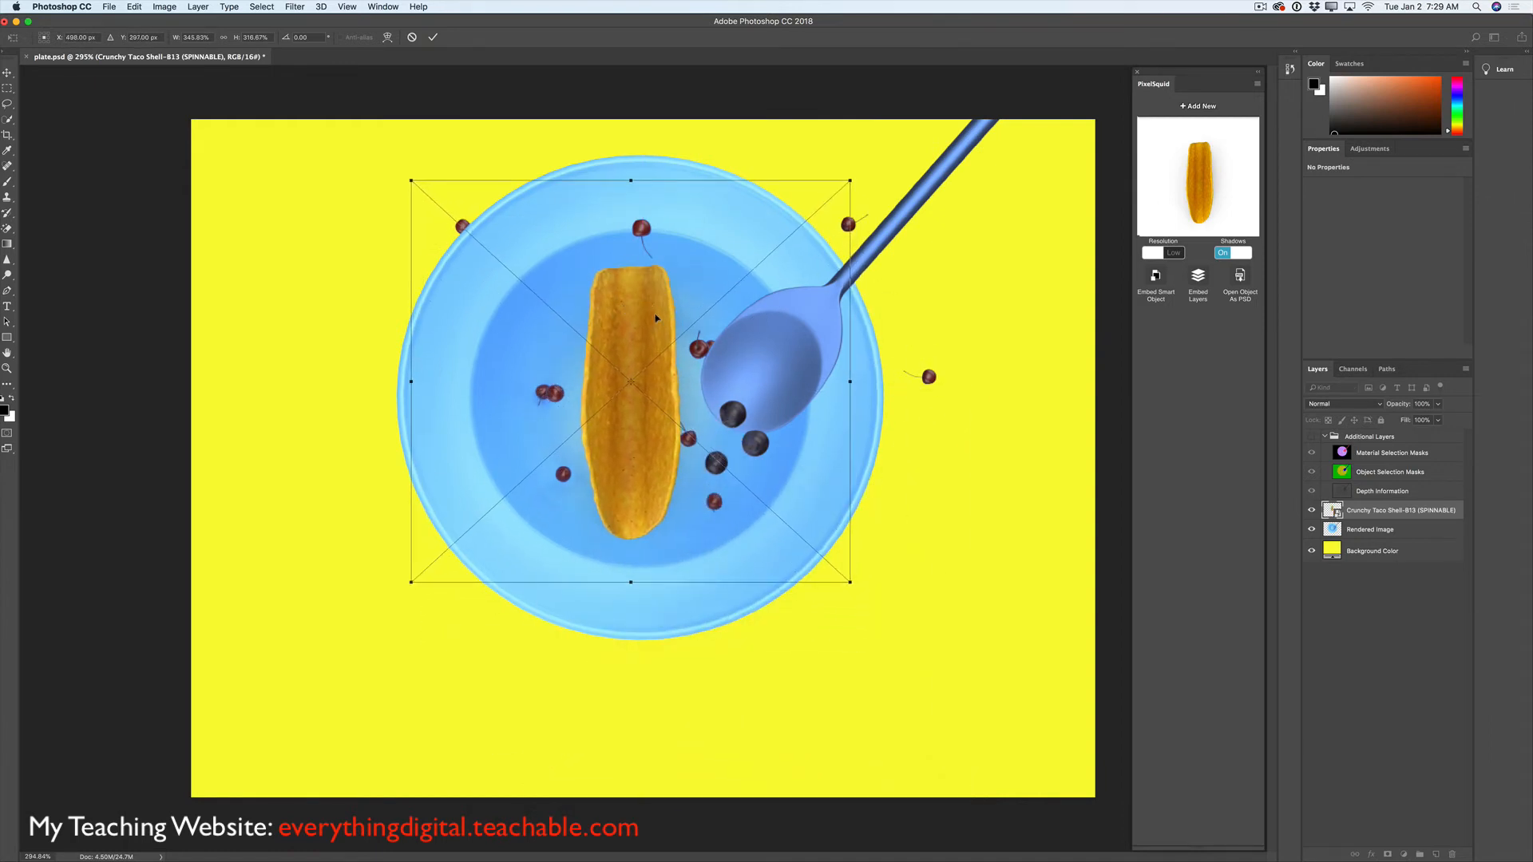
- Enlarge the taco shell to about 372% by 344%, fitted inside the bowl's well, and switch it to high resolution
{"action": "left_click_drag", "start_coordinate": [850, 583], "coordinate": [871, 604]}
{"action": "left_click_drag", "start_coordinate": [656, 418], "coordinate": [642, 412]}
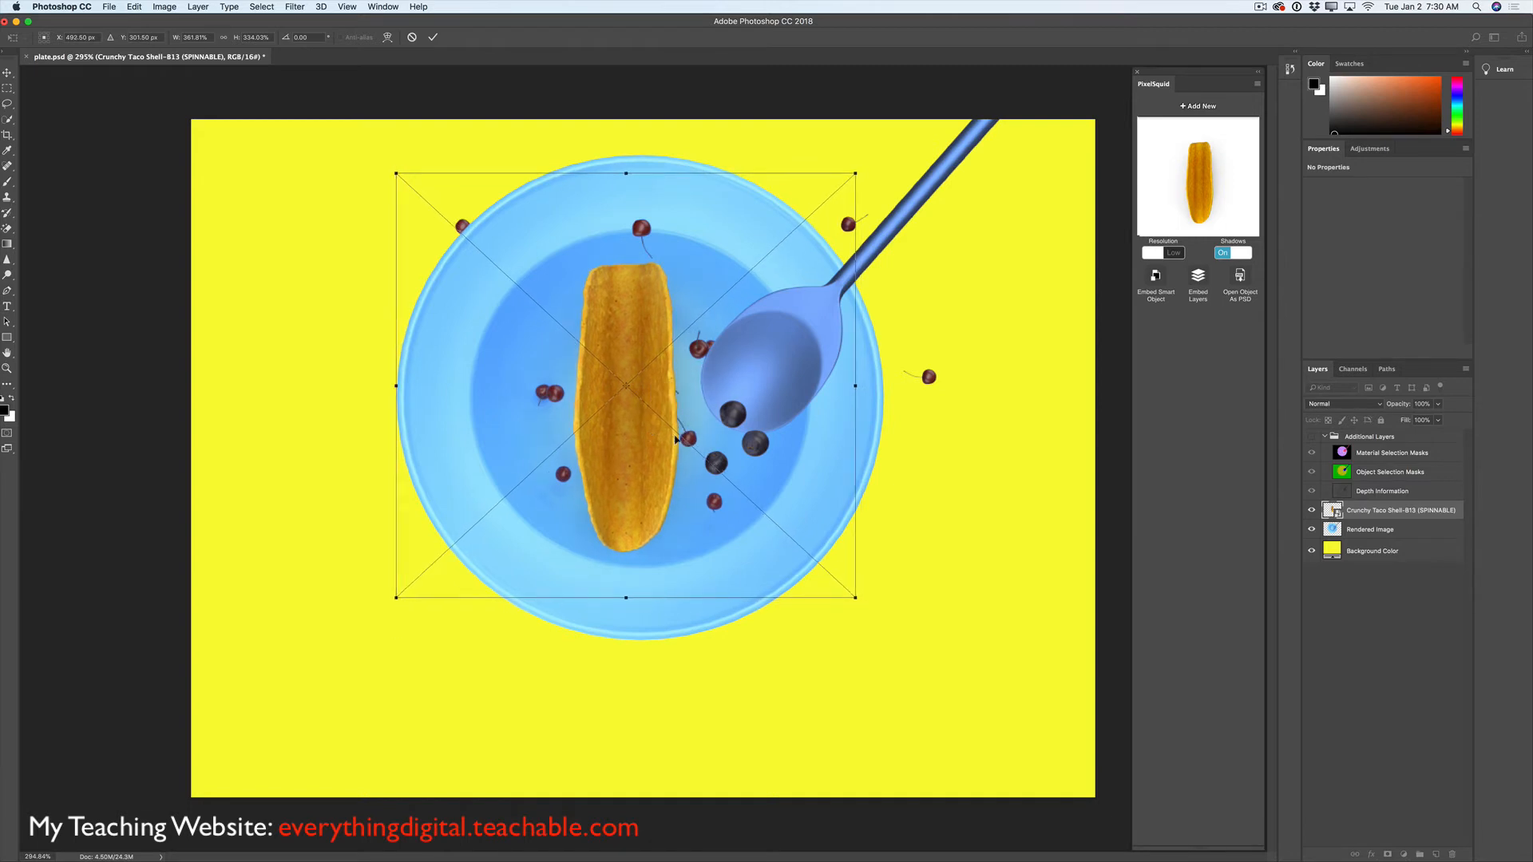
{"action": "left_click_drag", "start_coordinate": [641, 370], "coordinate": [646, 370]}
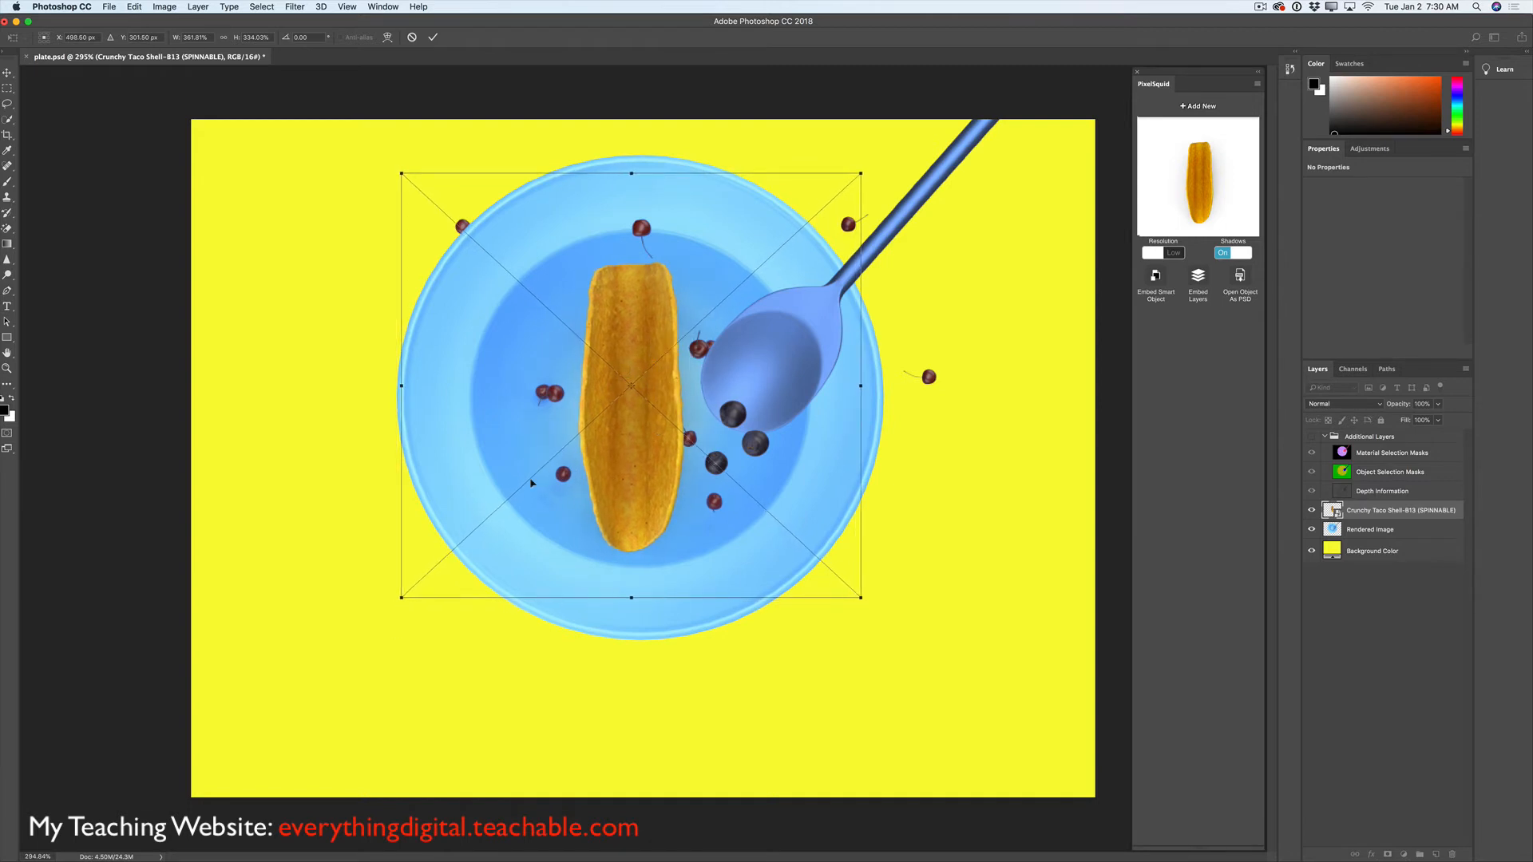
{"action": "left_click_drag", "start_coordinate": [402, 598], "coordinate": [389, 613]}
{"action": "left_click_drag", "start_coordinate": [628, 442], "coordinate": [635, 433]}
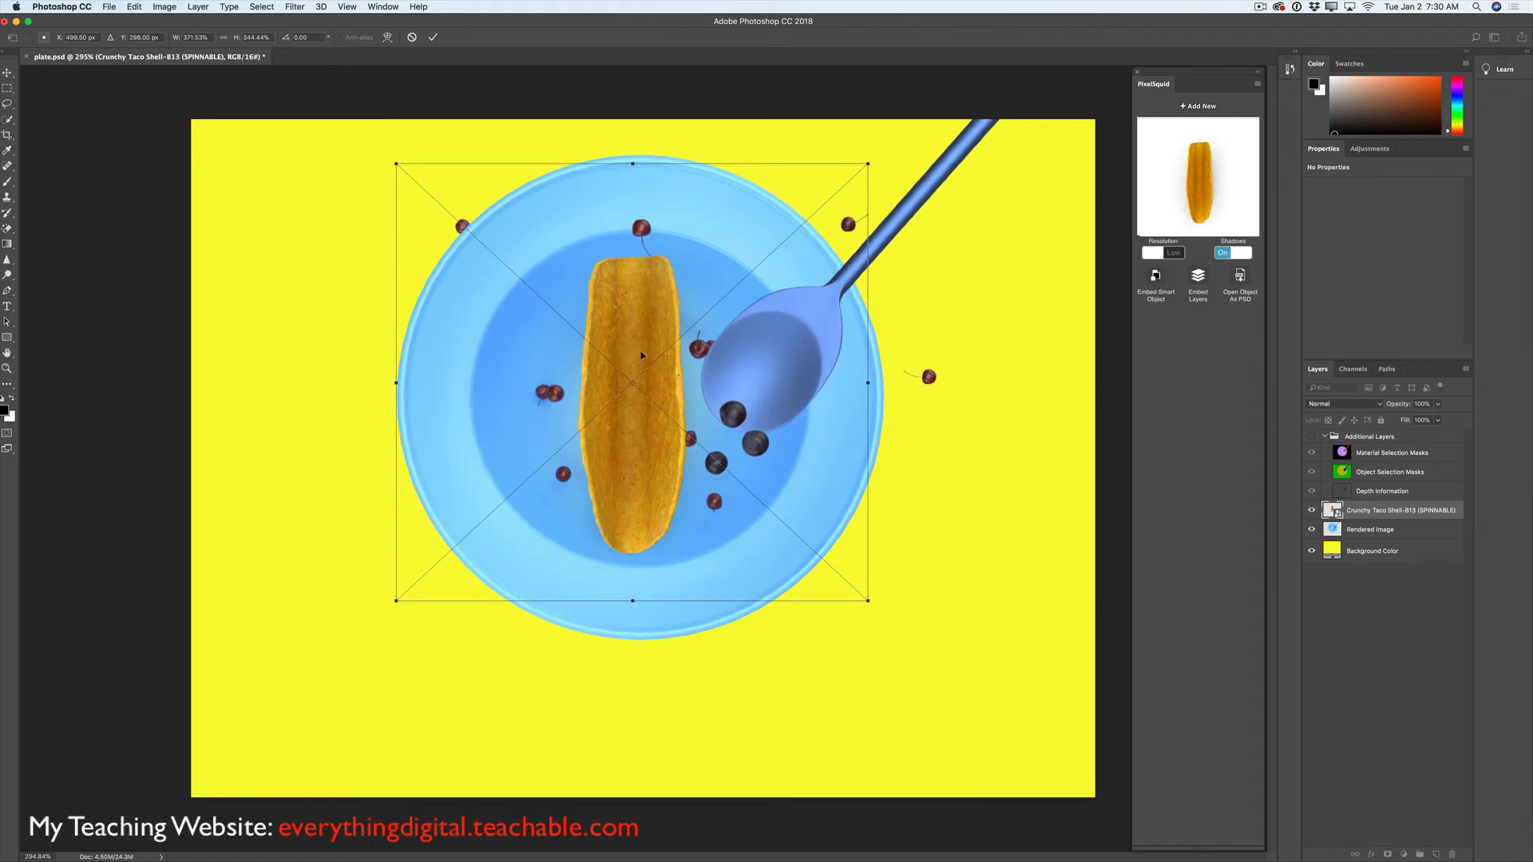
{"action": "left_click", "coordinate": [432, 37]}
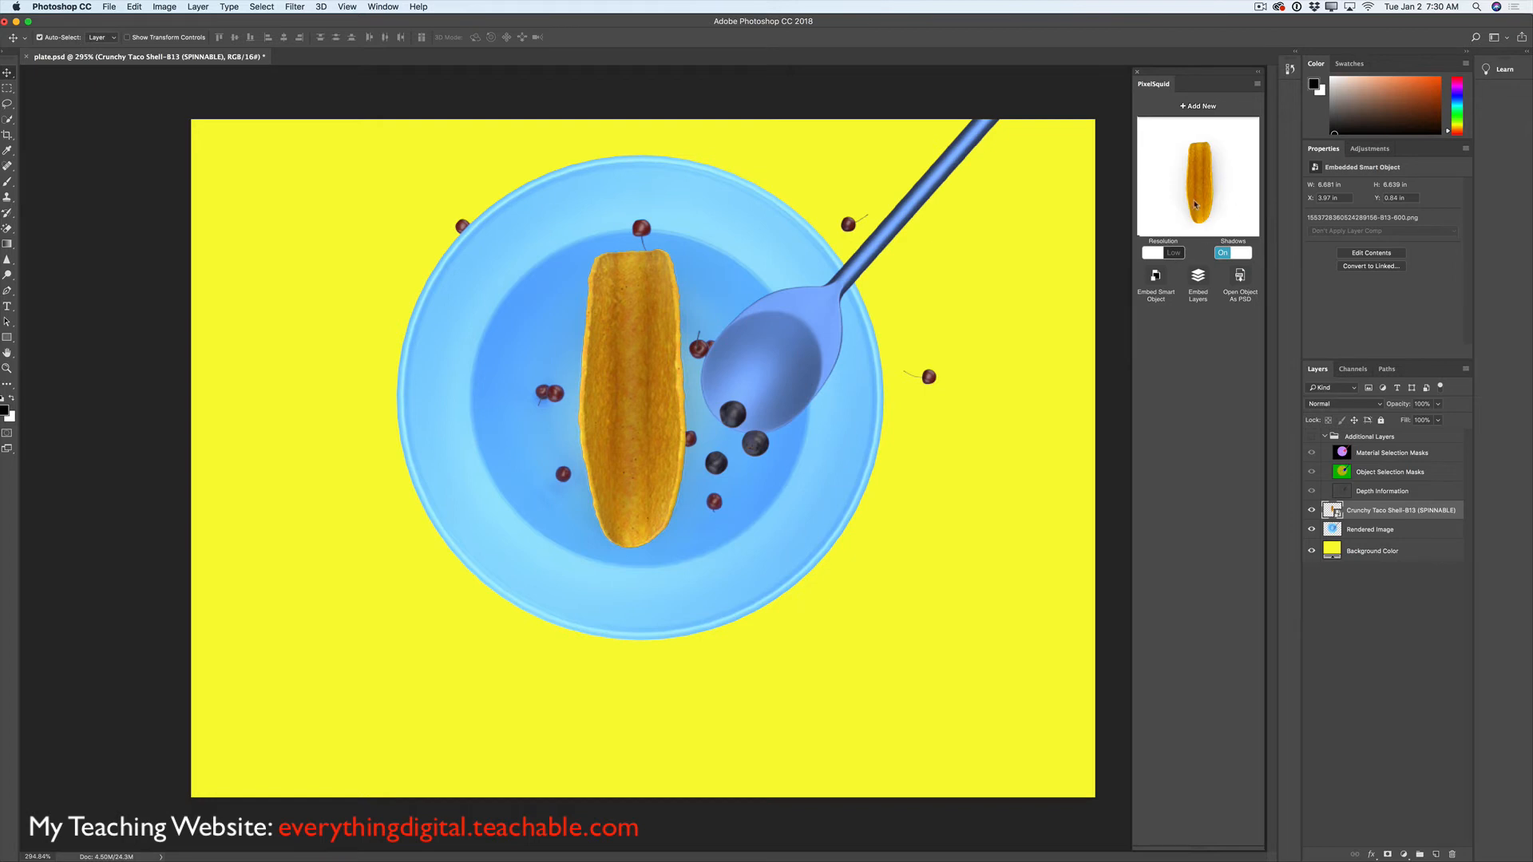
{"action": "left_click", "coordinate": [1176, 254]}
- Add the Milk Splash object from the PixelSquid Food collection and spin it to a vertical overhead view
{"action": "left_click", "coordinate": [1199, 110]}
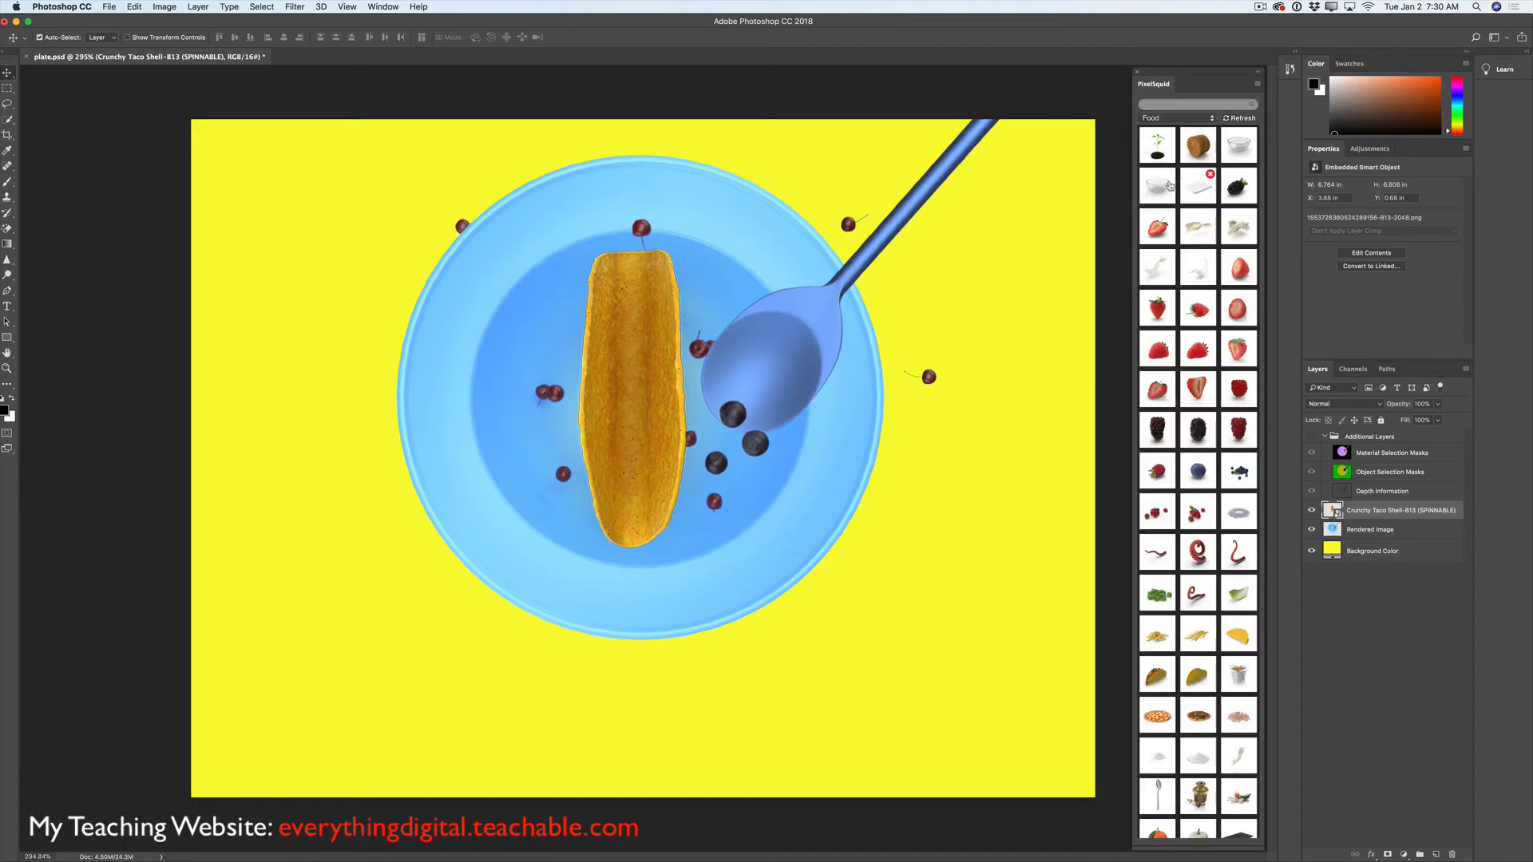
{"action": "left_click", "coordinate": [1156, 280]}
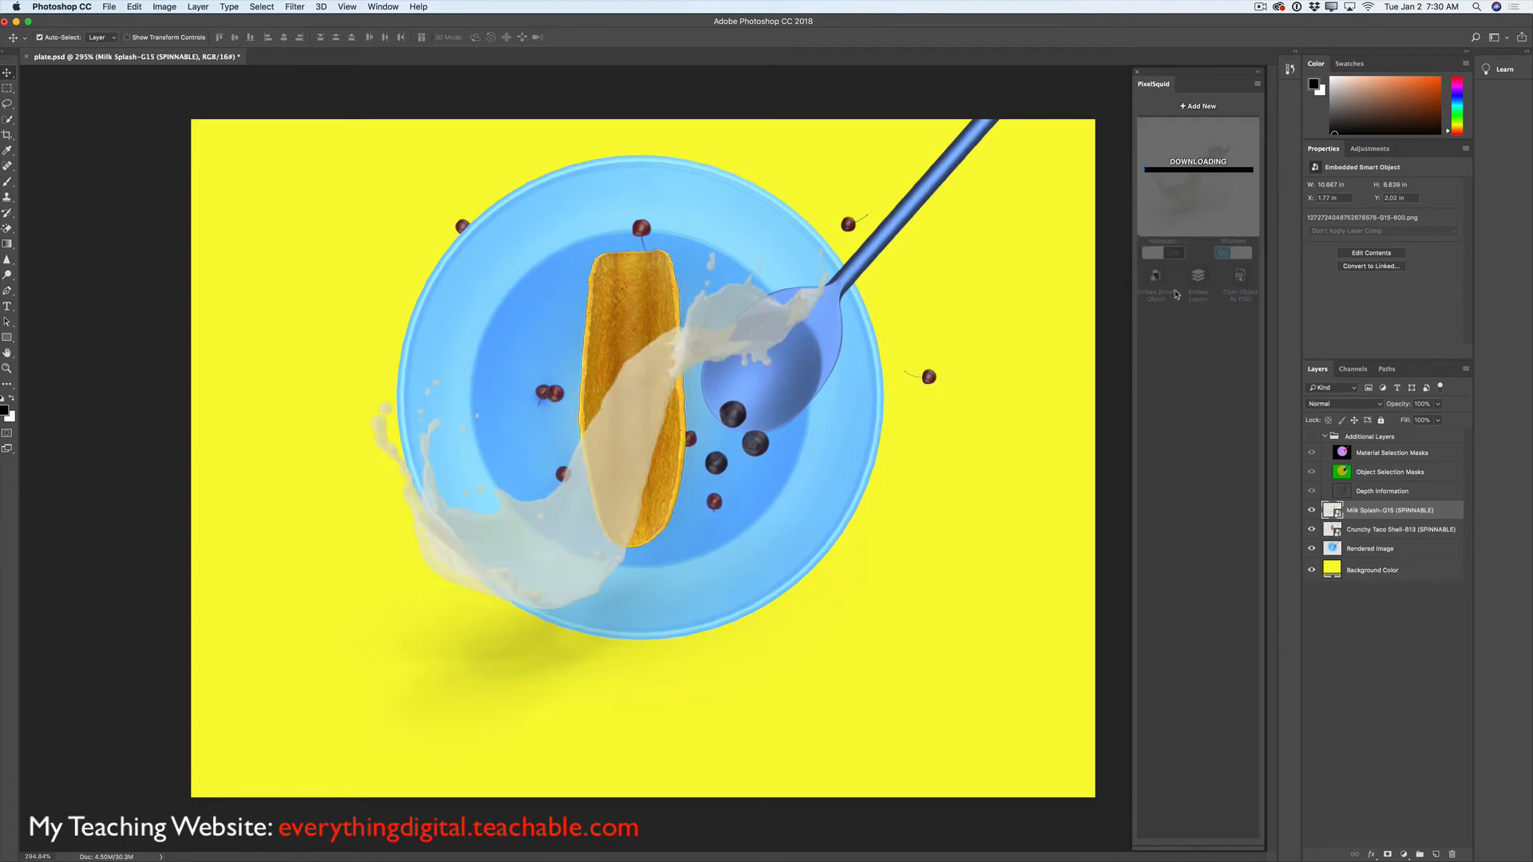
{"action": "left_click_drag", "start_coordinate": [1173, 200], "coordinate": [1176, 218]}
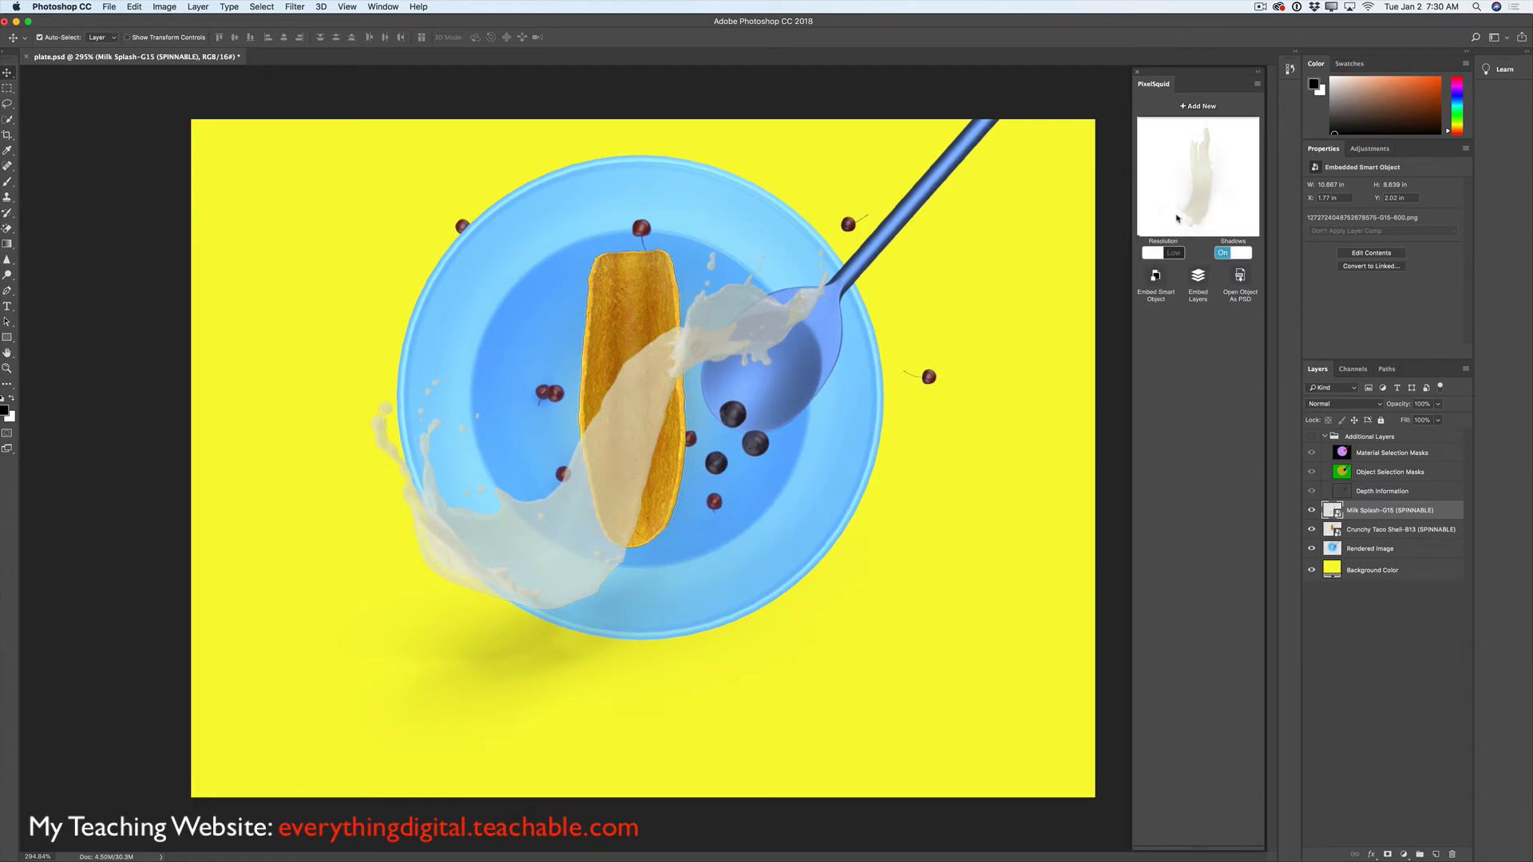
- Scale the milk splash down to about 253% wide by 248% high and place it inside the taco shell
{"action": "left_click", "coordinate": [134, 7]}
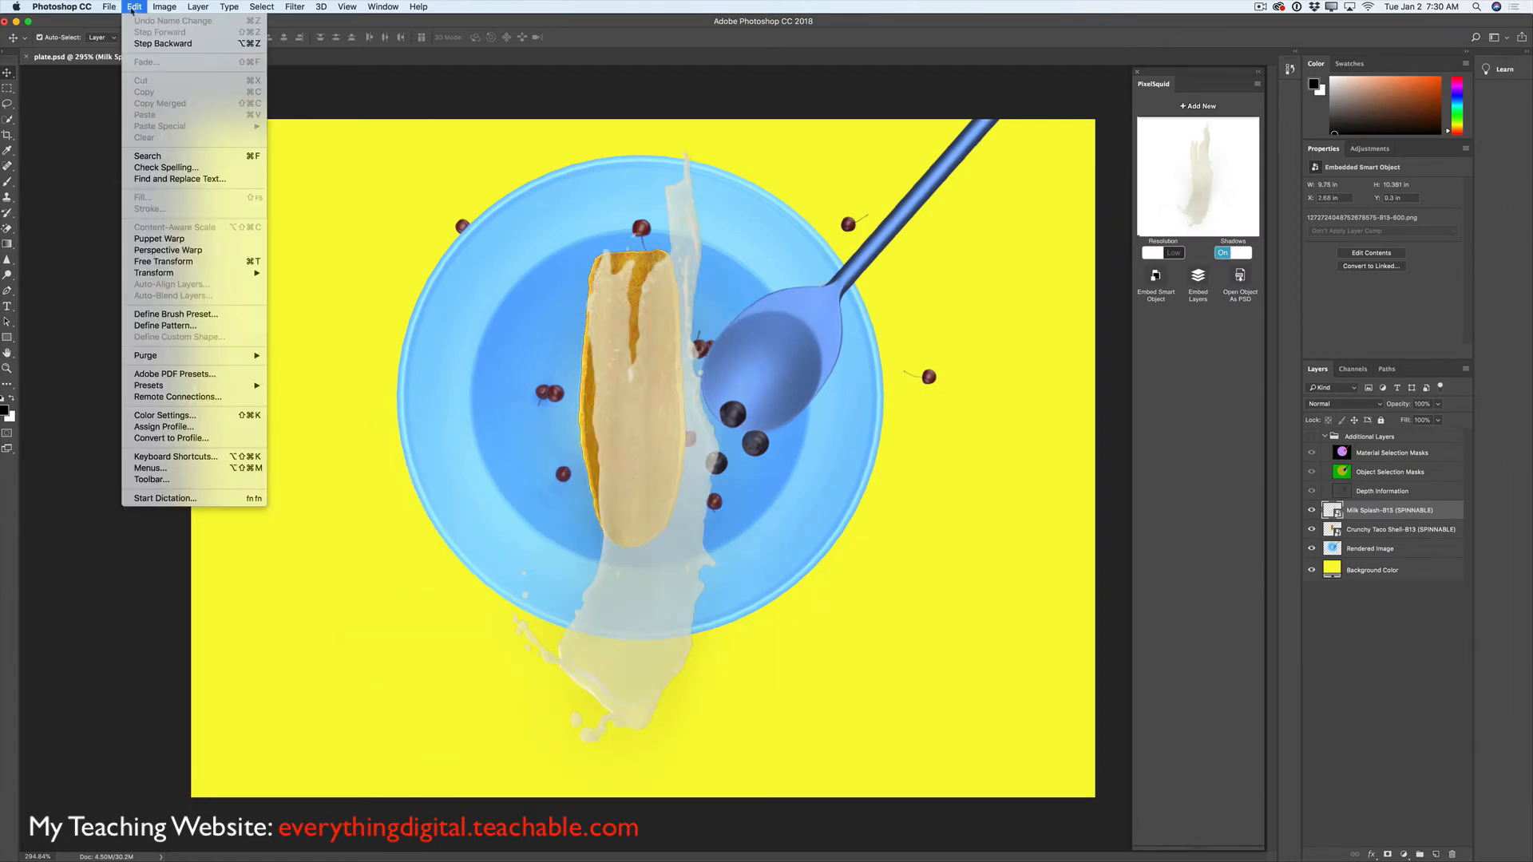
{"action": "left_click", "coordinate": [194, 261]}
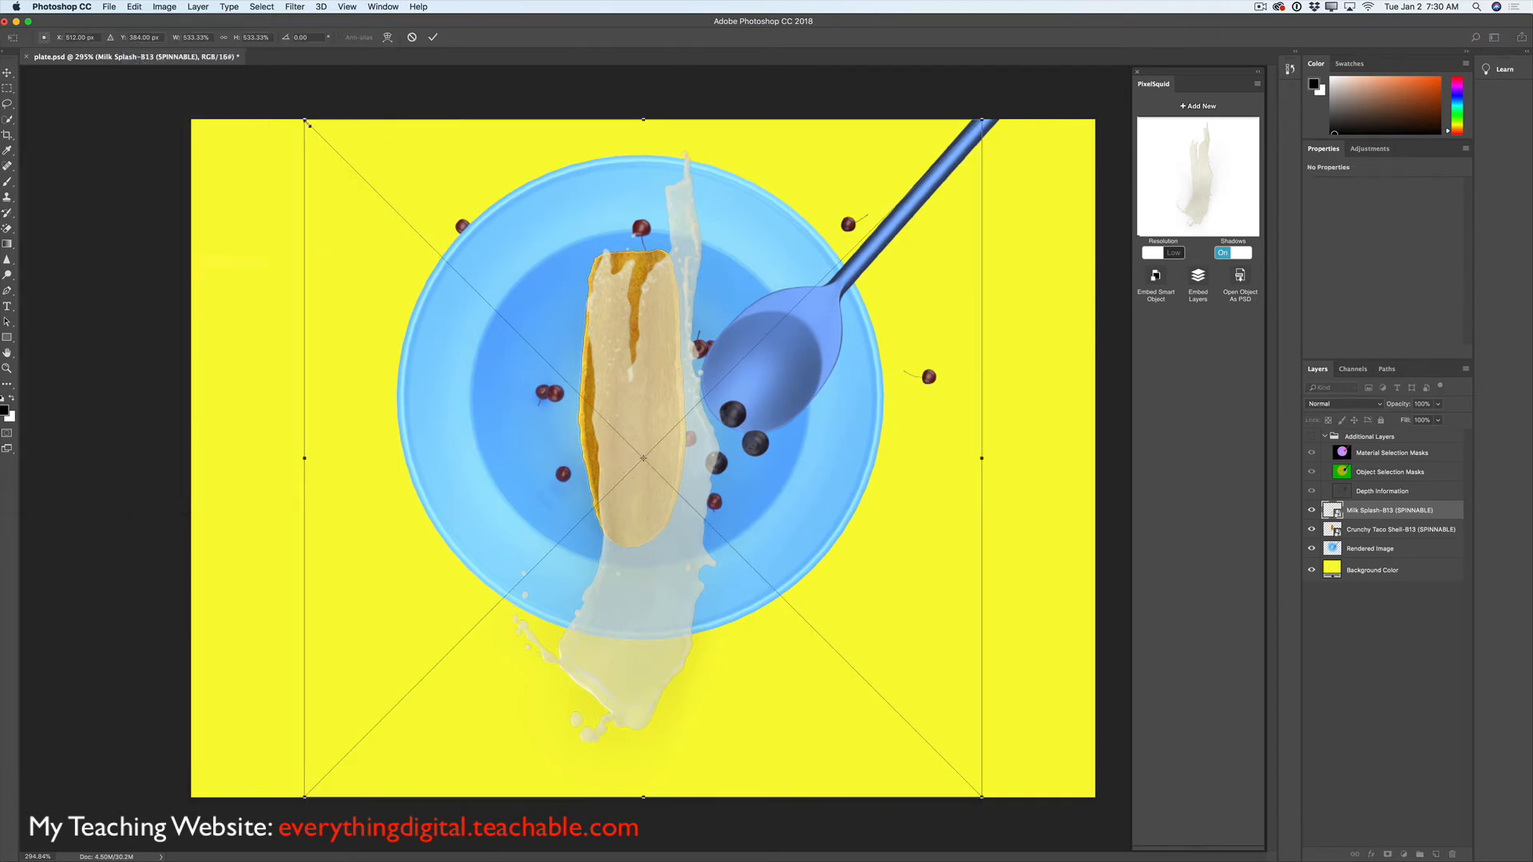
{"action": "left_click_drag", "start_coordinate": [308, 123], "coordinate": [676, 501]}
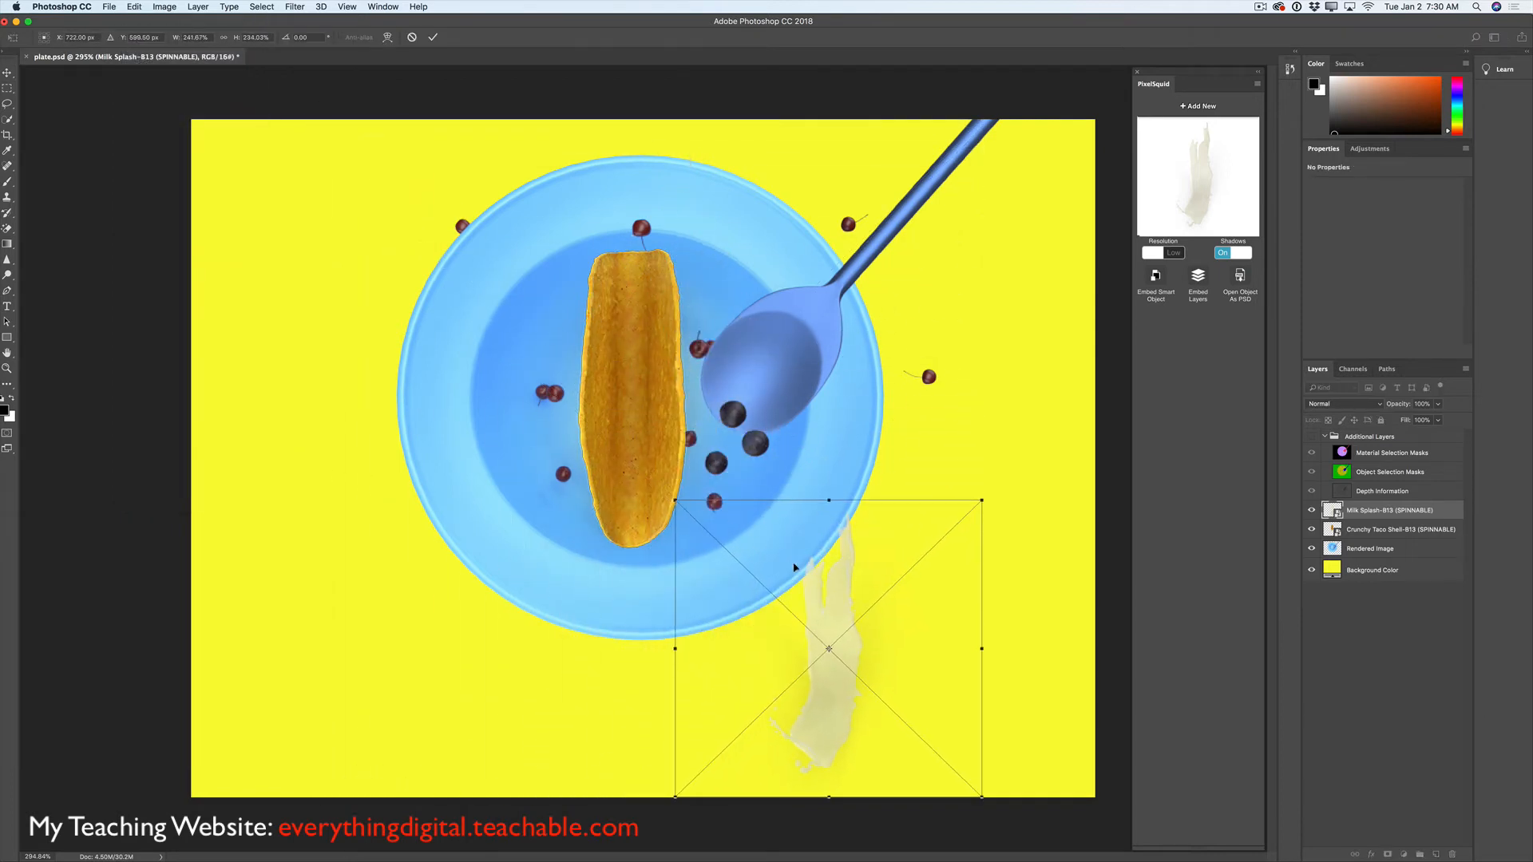
{"action": "left_click_drag", "start_coordinate": [794, 568], "coordinate": [602, 309]}
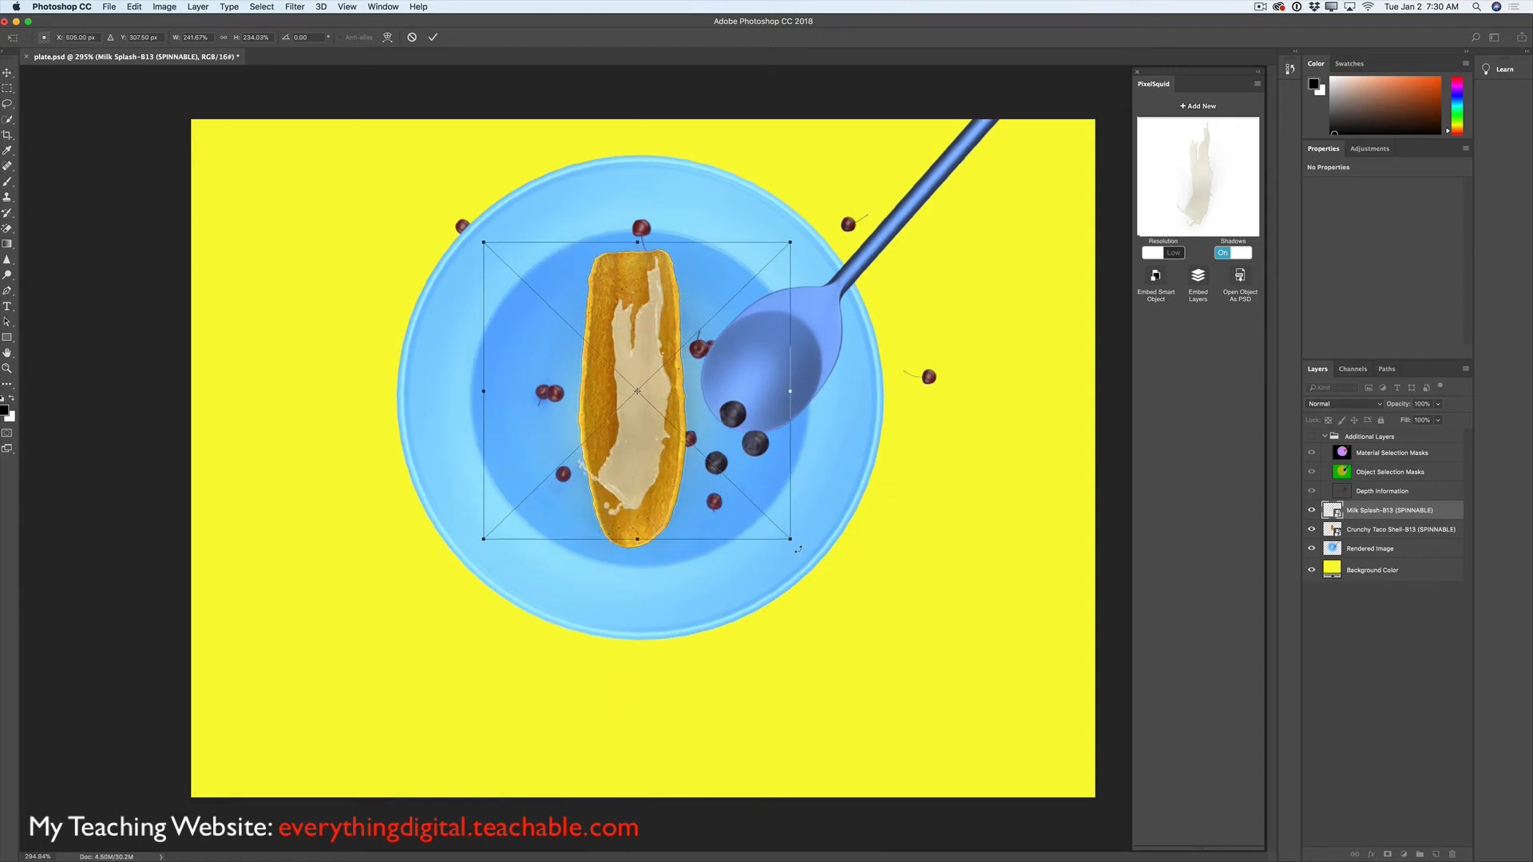
{"action": "left_click_drag", "start_coordinate": [790, 540], "coordinate": [805, 558]}
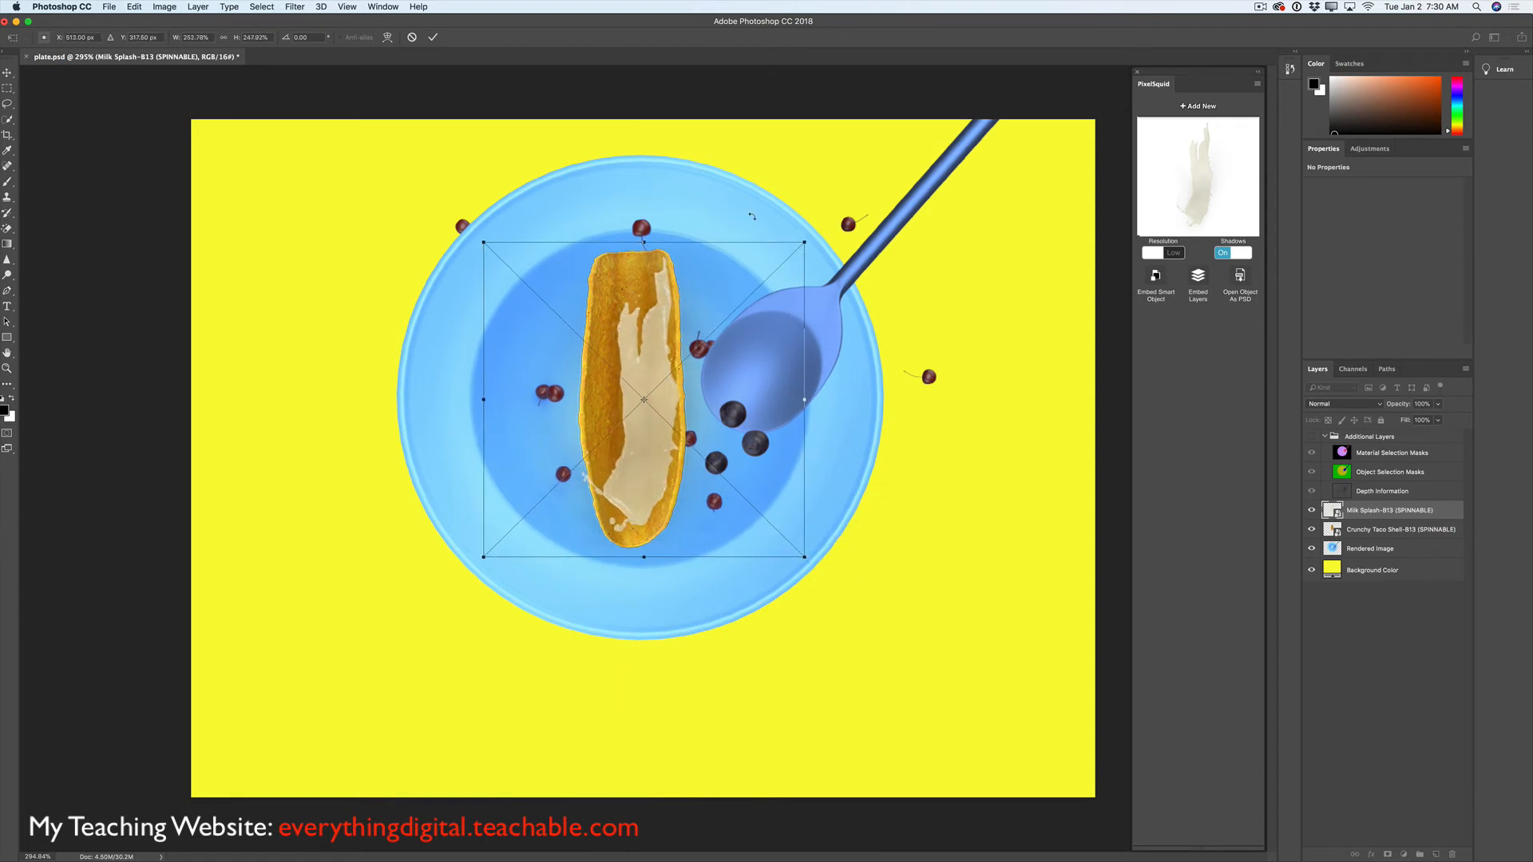
- Rotate the milk splash about 7.5 degrees clockwise and shift it slightly left over the taco shell
{"action": "left_click_drag", "start_coordinate": [753, 218], "coordinate": [771, 229]}
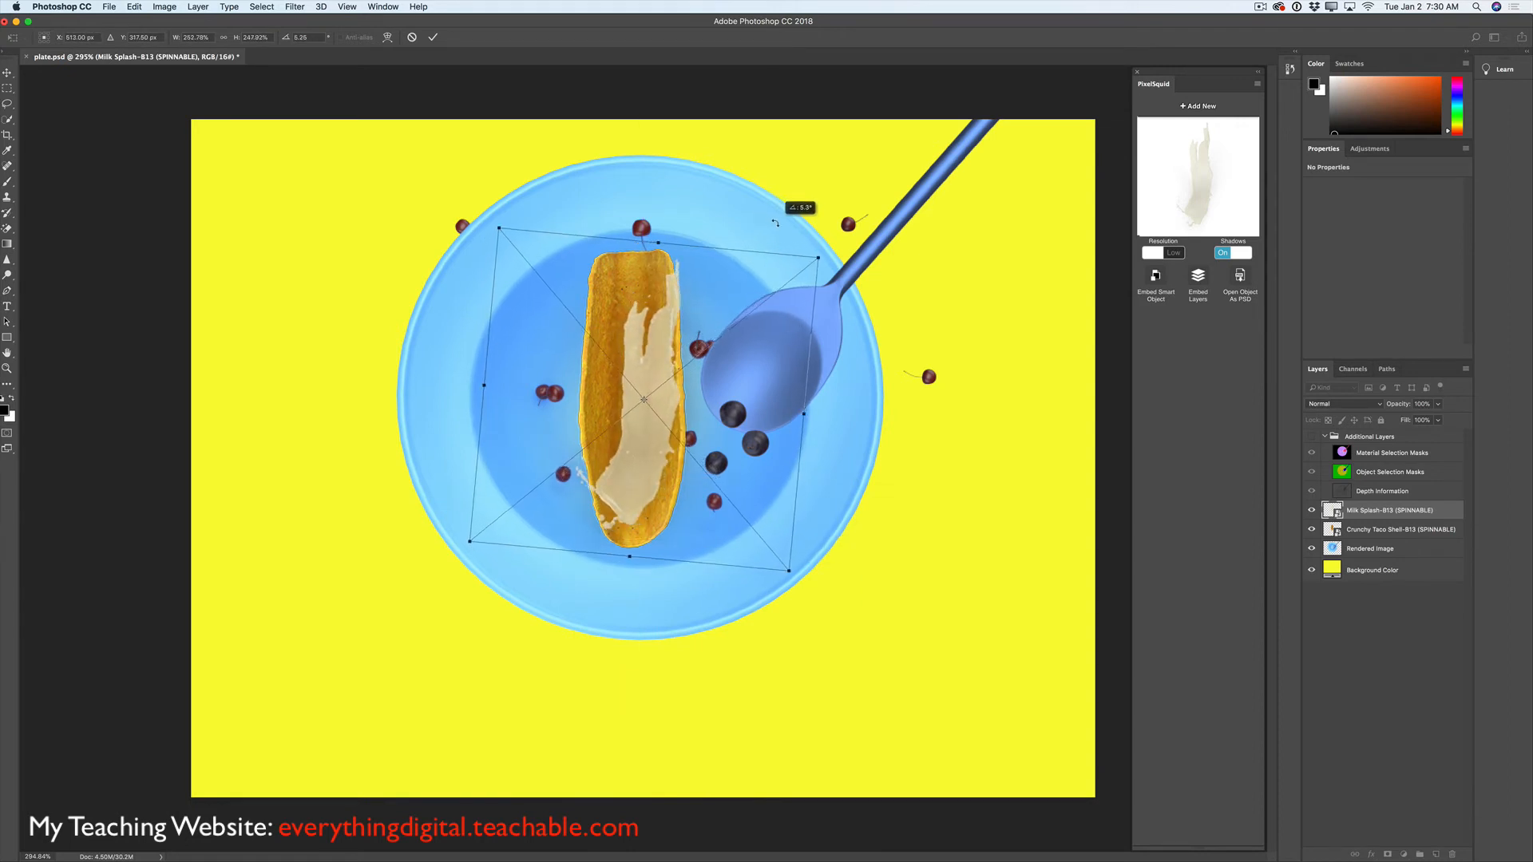
{"action": "left_click_drag", "start_coordinate": [590, 391], "coordinate": [577, 386]}
{"action": "left_click_drag", "start_coordinate": [783, 230], "coordinate": [804, 243]}
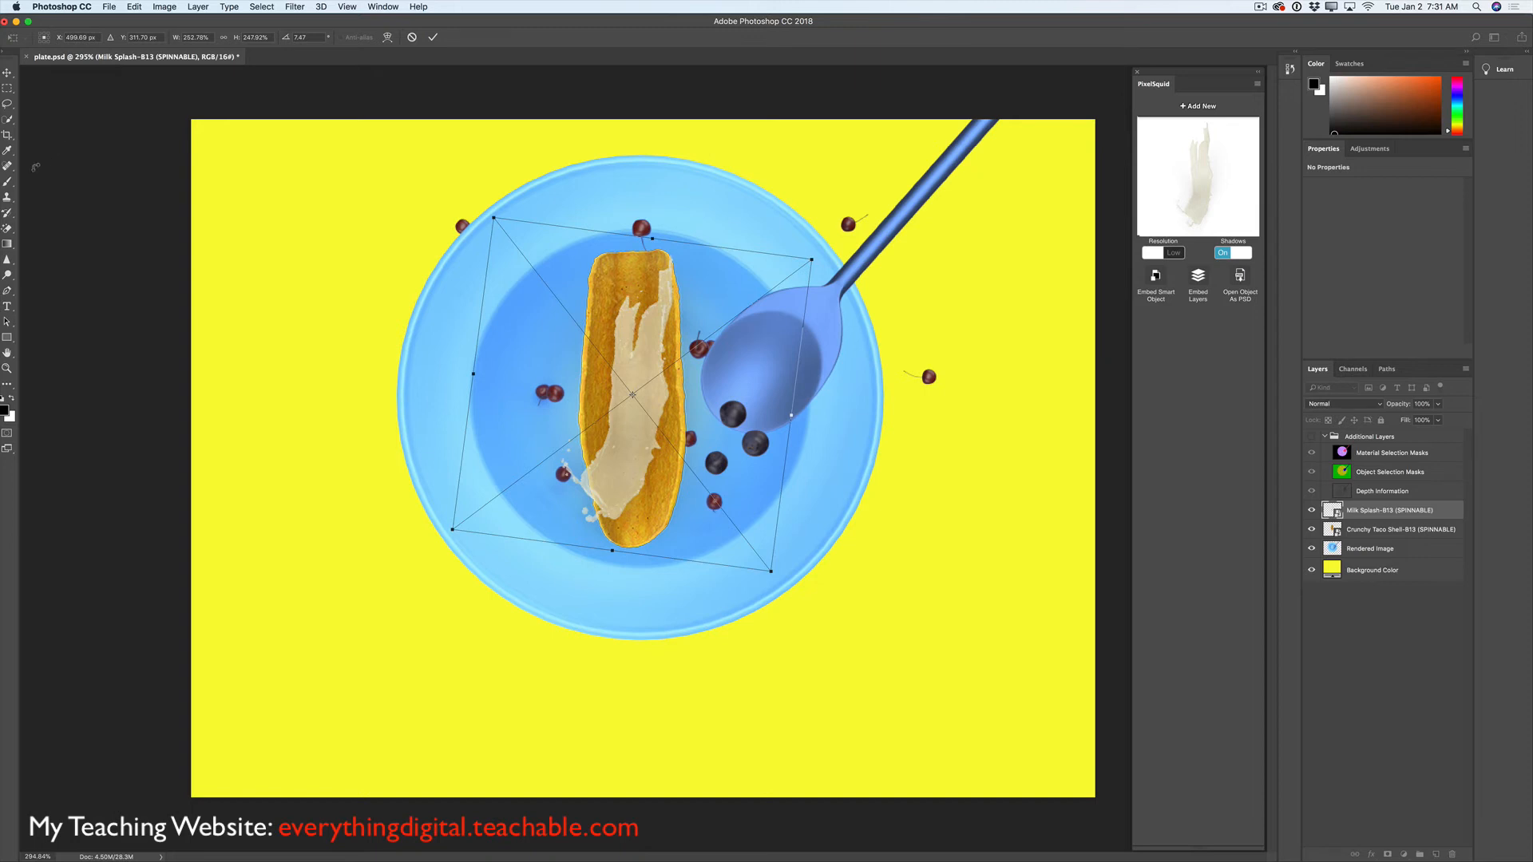
{"action": "left_click", "coordinate": [432, 38]}
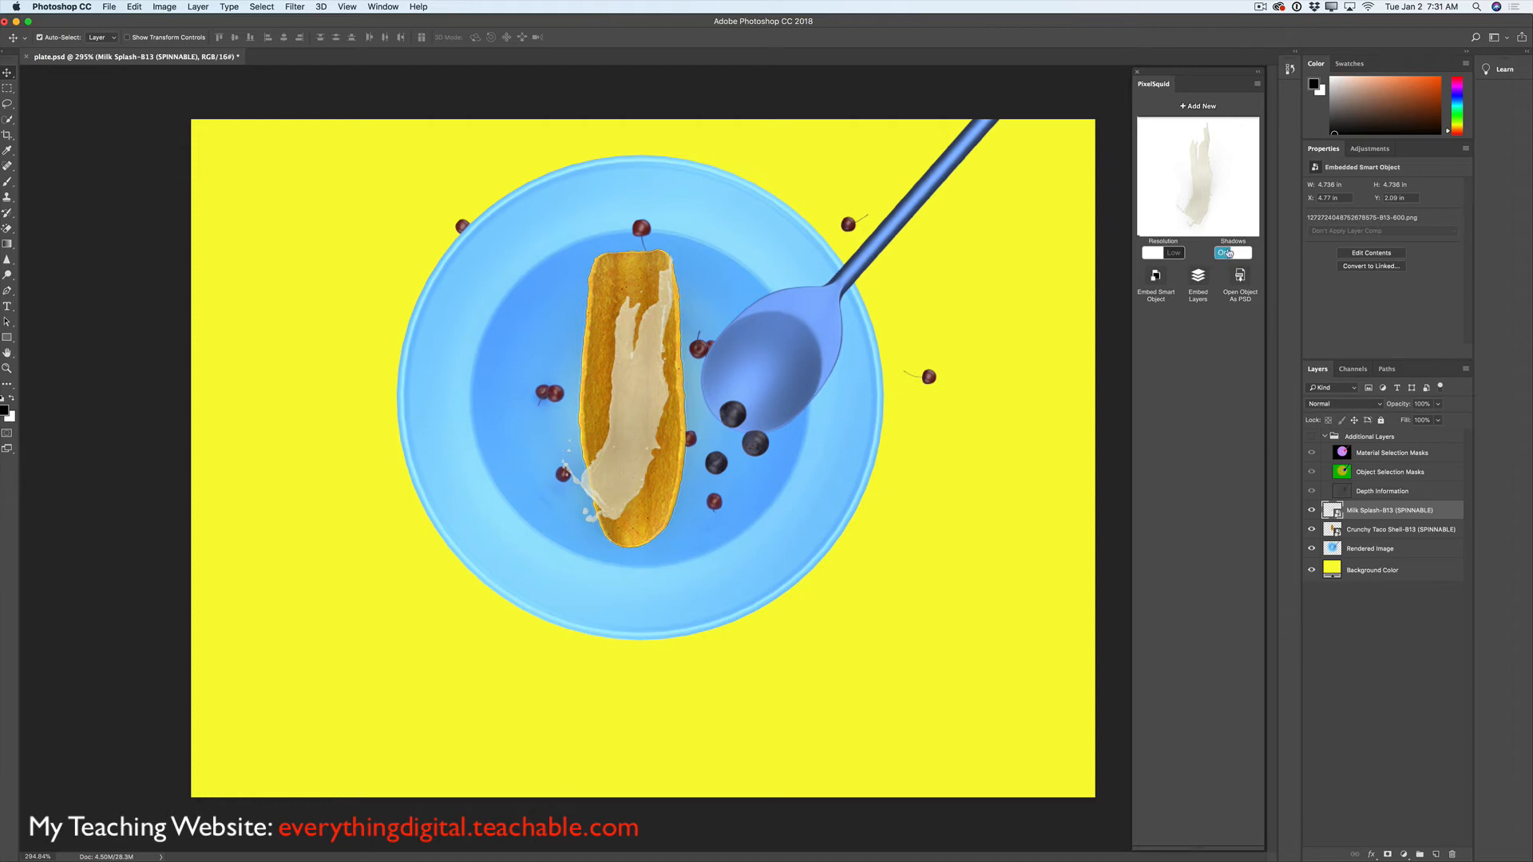
- Switch the milk splash to high resolution and add the Isolated Aerial Splash object directly above the Rendered Image layer, spun to a diagonal overhead view
{"action": "left_click", "coordinate": [1181, 254]}
{"action": "left_click", "coordinate": [1203, 107]}
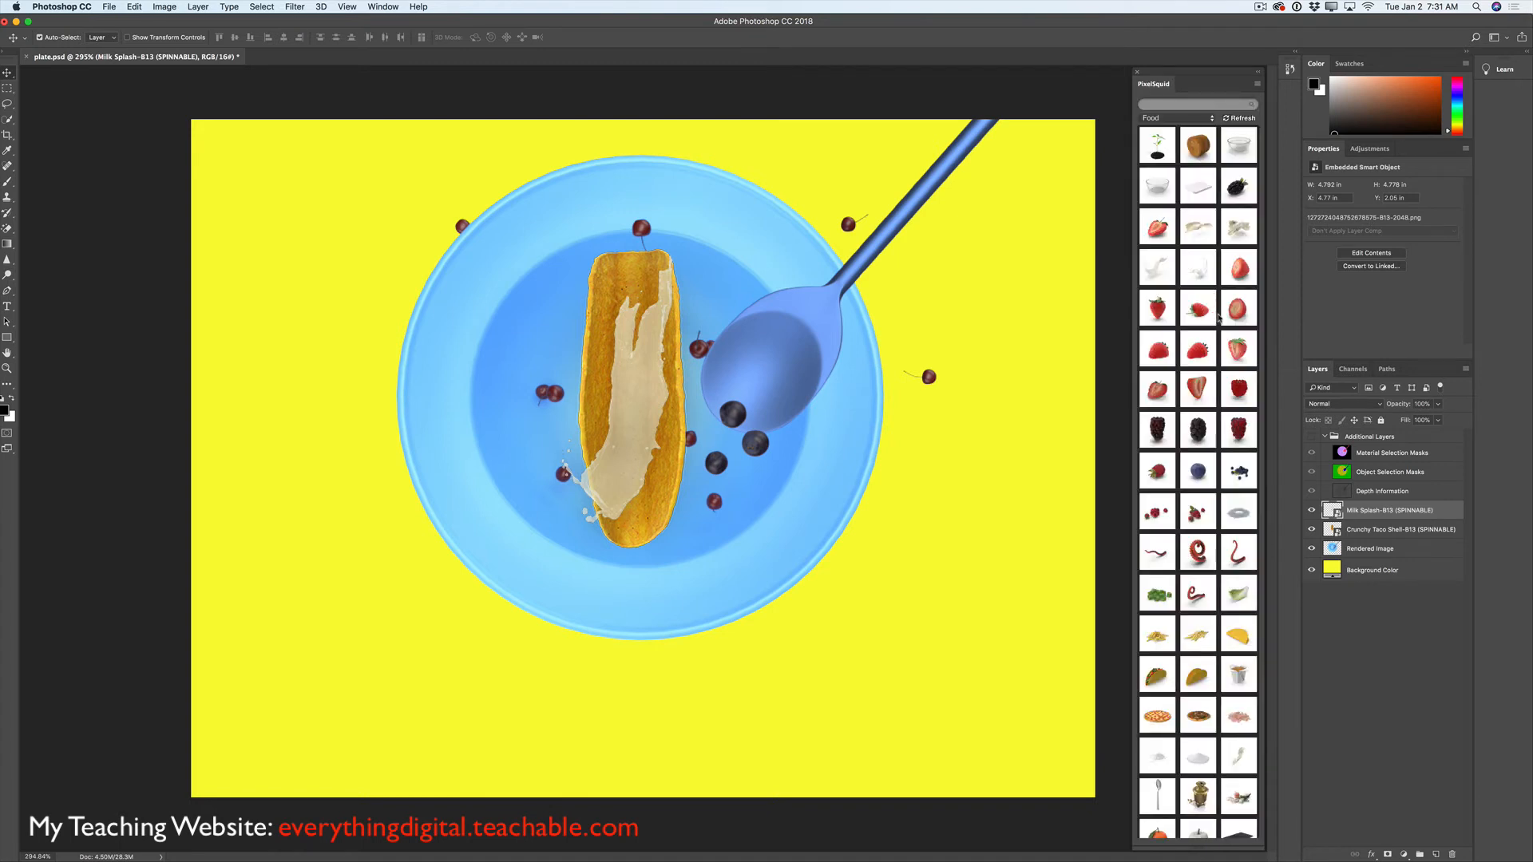
{"action": "mouse_move", "coordinate": [1230, 260]}
{"action": "left_click", "coordinate": [1365, 550]}
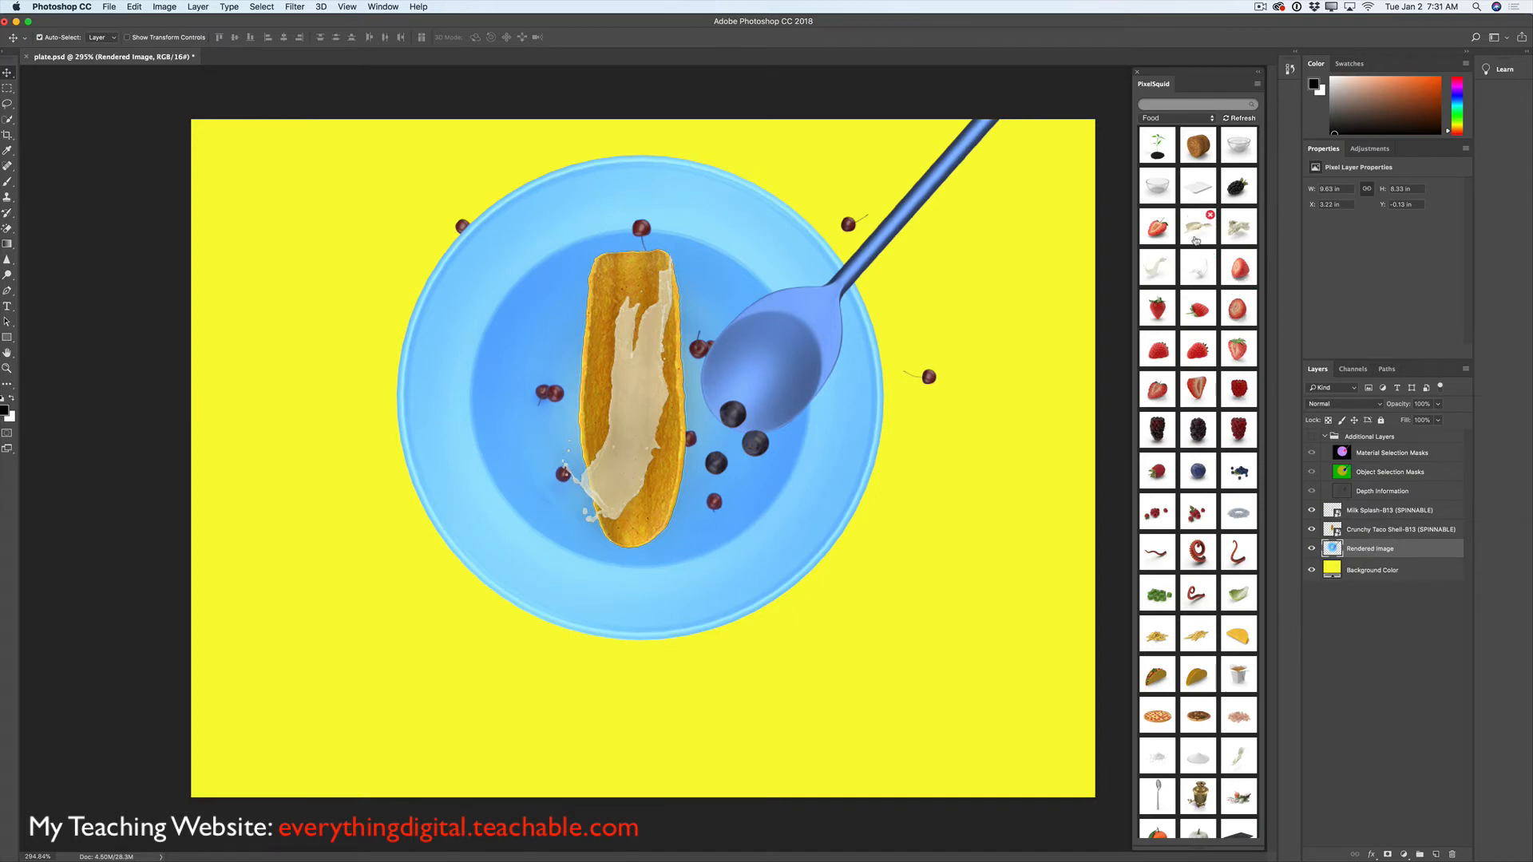
{"action": "left_click", "coordinate": [1196, 240]}
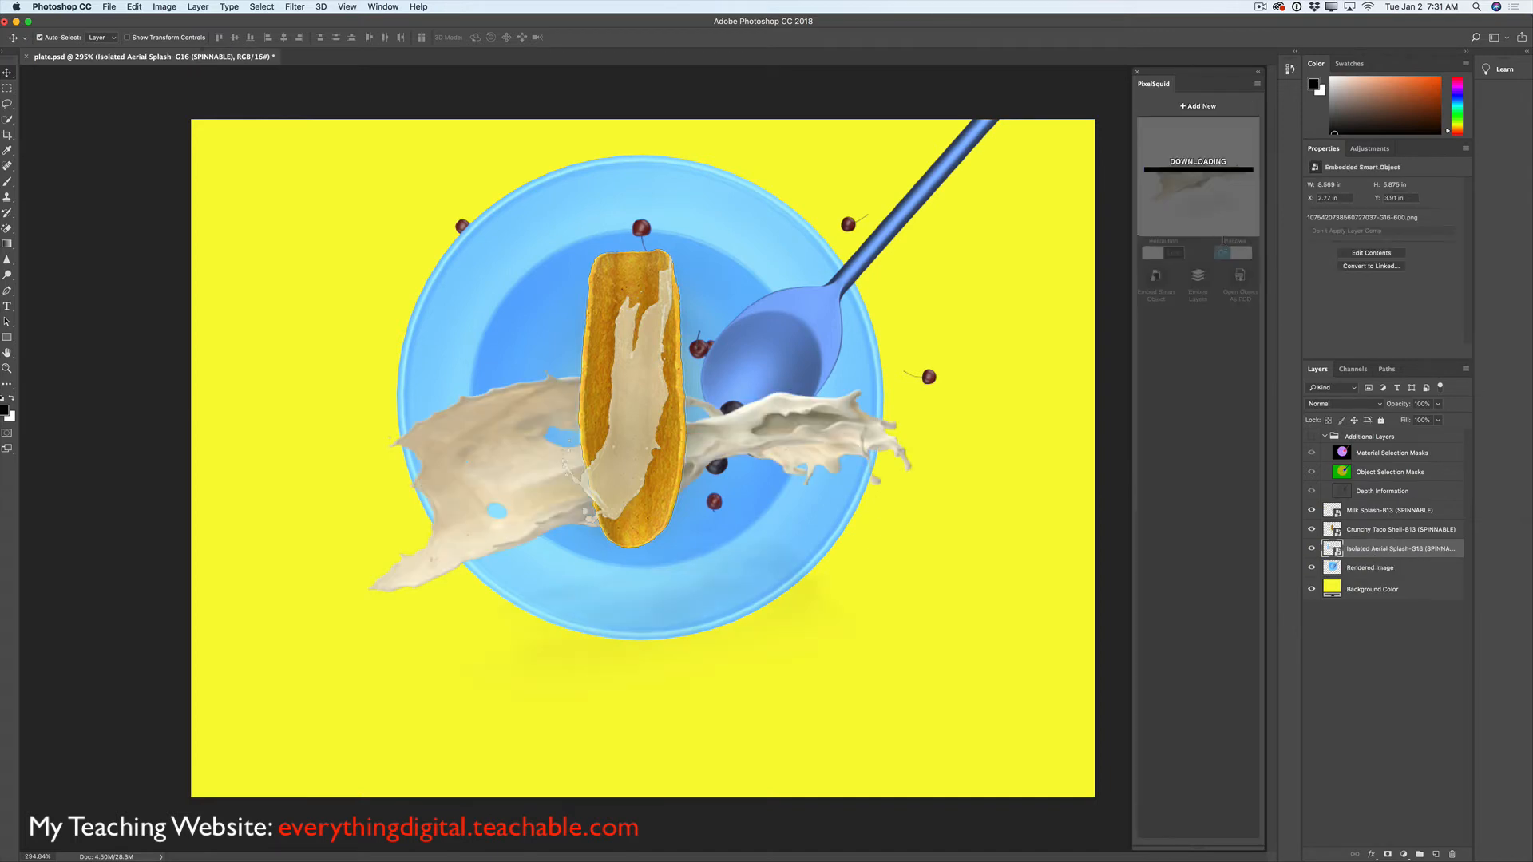
{"action": "left_click_drag", "start_coordinate": [1181, 194], "coordinate": [1184, 209]}
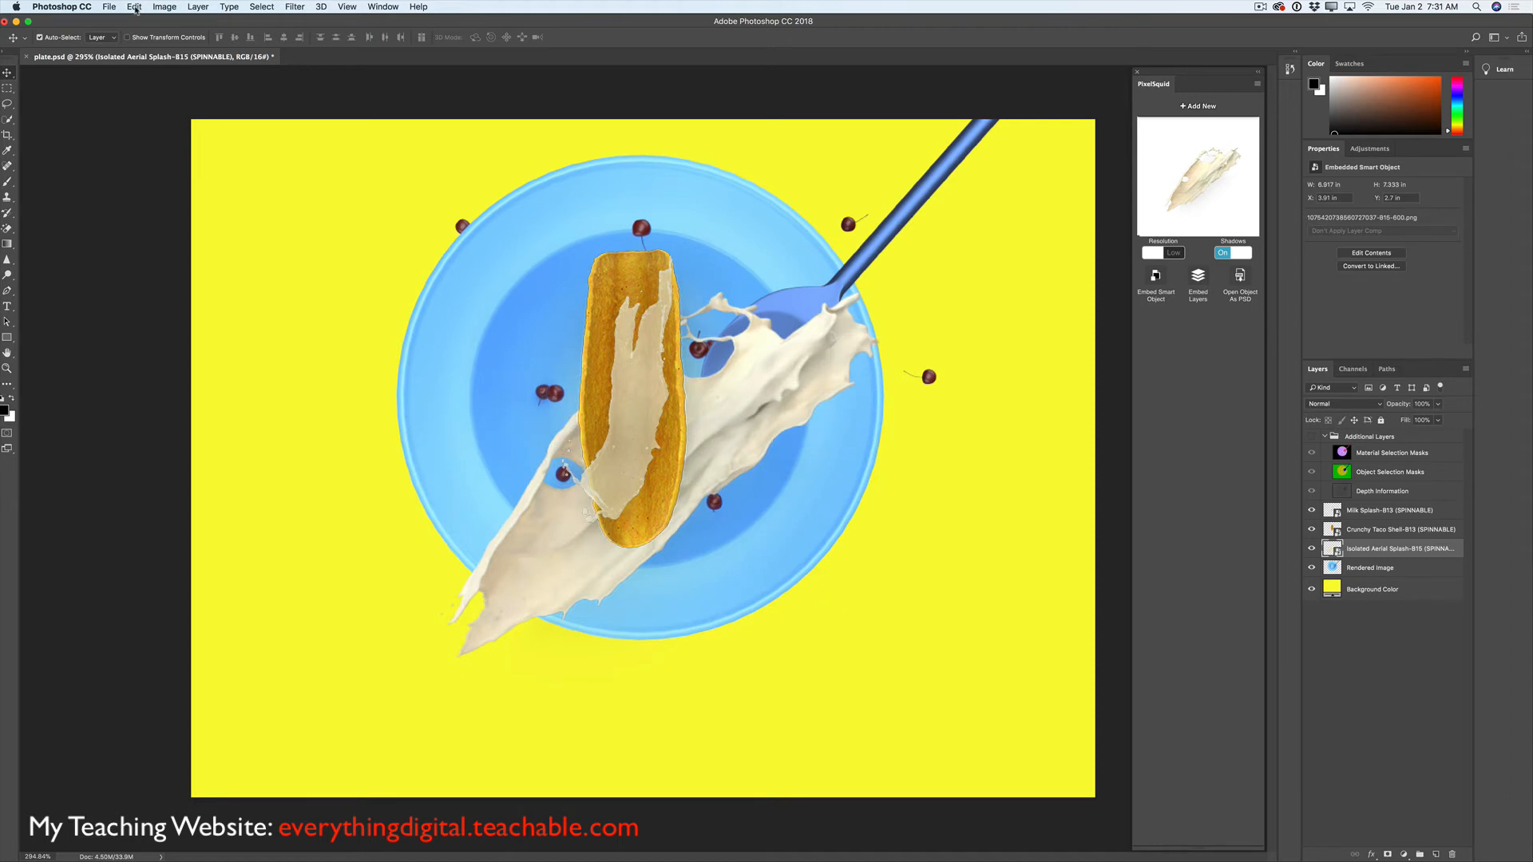
- Scale the aerial splash down and tilt it behind the taco shell so its ends peek out on both sides
{"action": "left_click", "coordinate": [135, 7]}
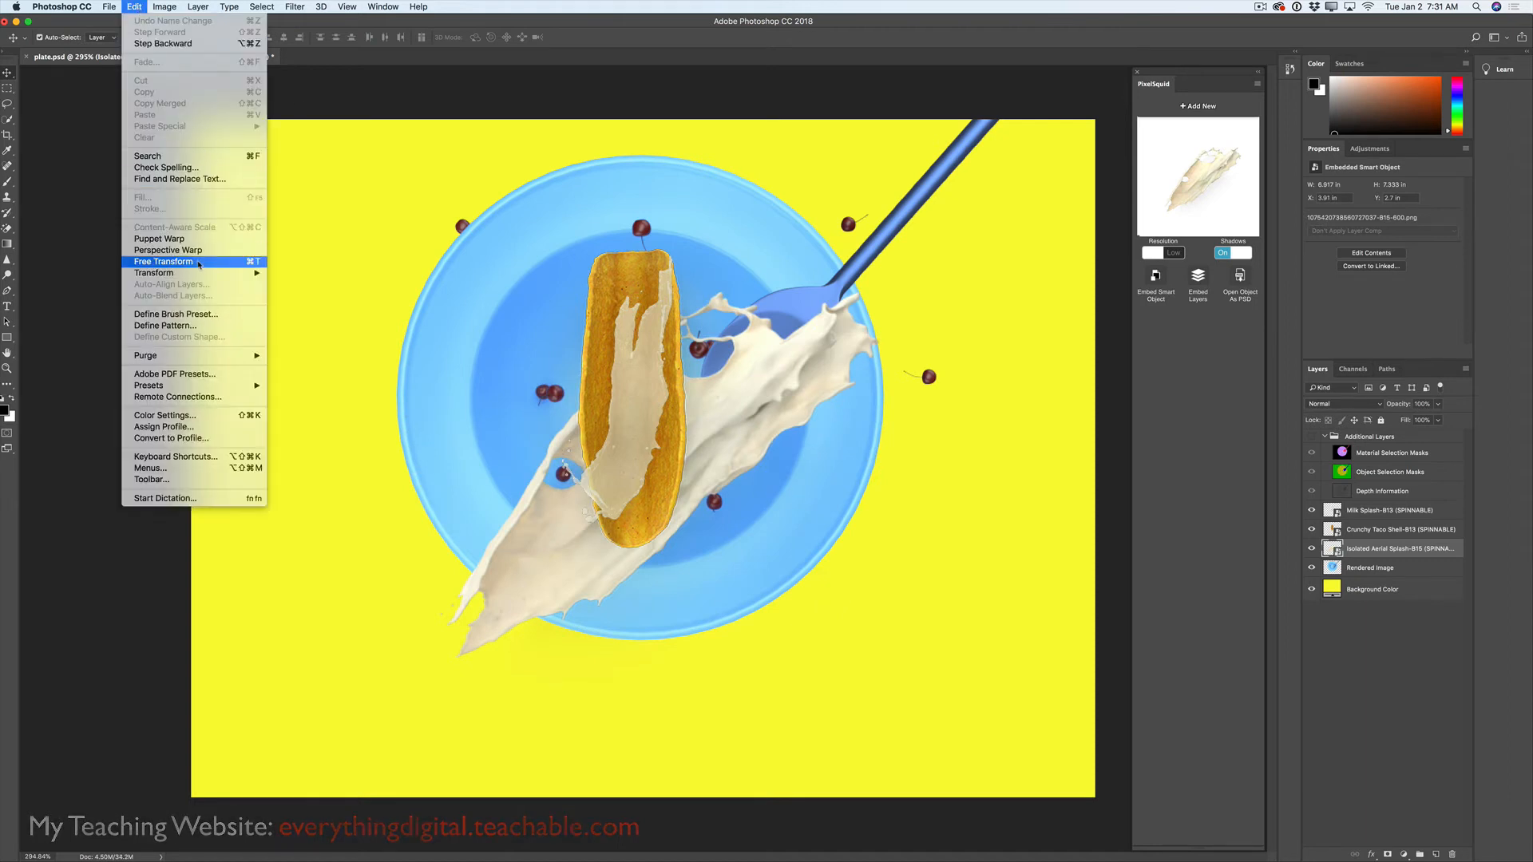
{"action": "left_click", "coordinate": [164, 261]}
{"action": "left_click_drag", "start_coordinate": [303, 118], "coordinate": [780, 582]}
{"action": "left_click_drag", "start_coordinate": [862, 638], "coordinate": [585, 364]}
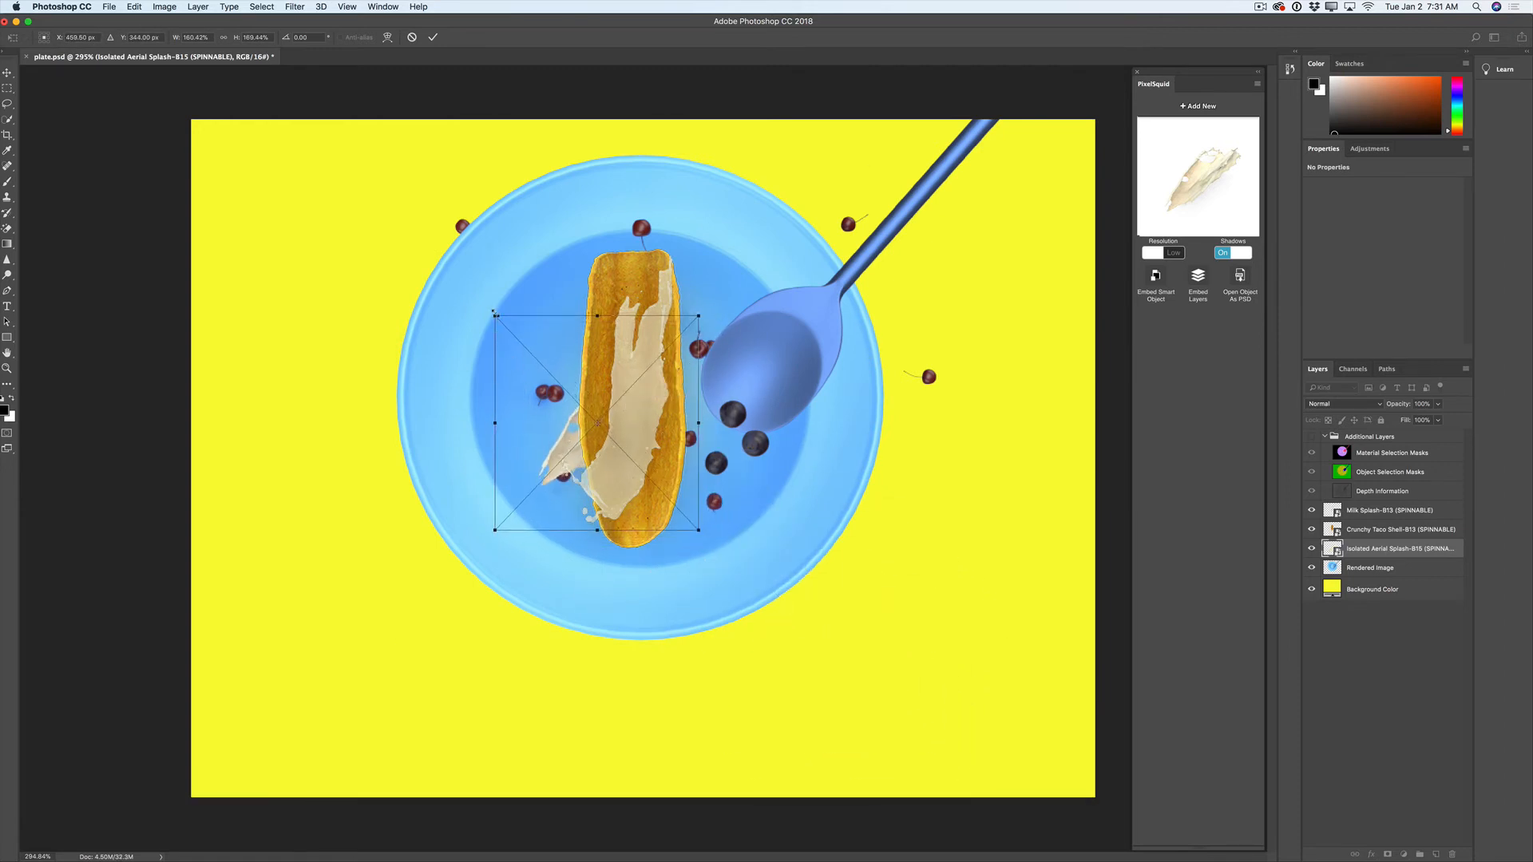
{"action": "left_click_drag", "start_coordinate": [495, 312], "coordinate": [482, 275]}
{"action": "left_click_drag", "start_coordinate": [559, 446], "coordinate": [591, 463]}
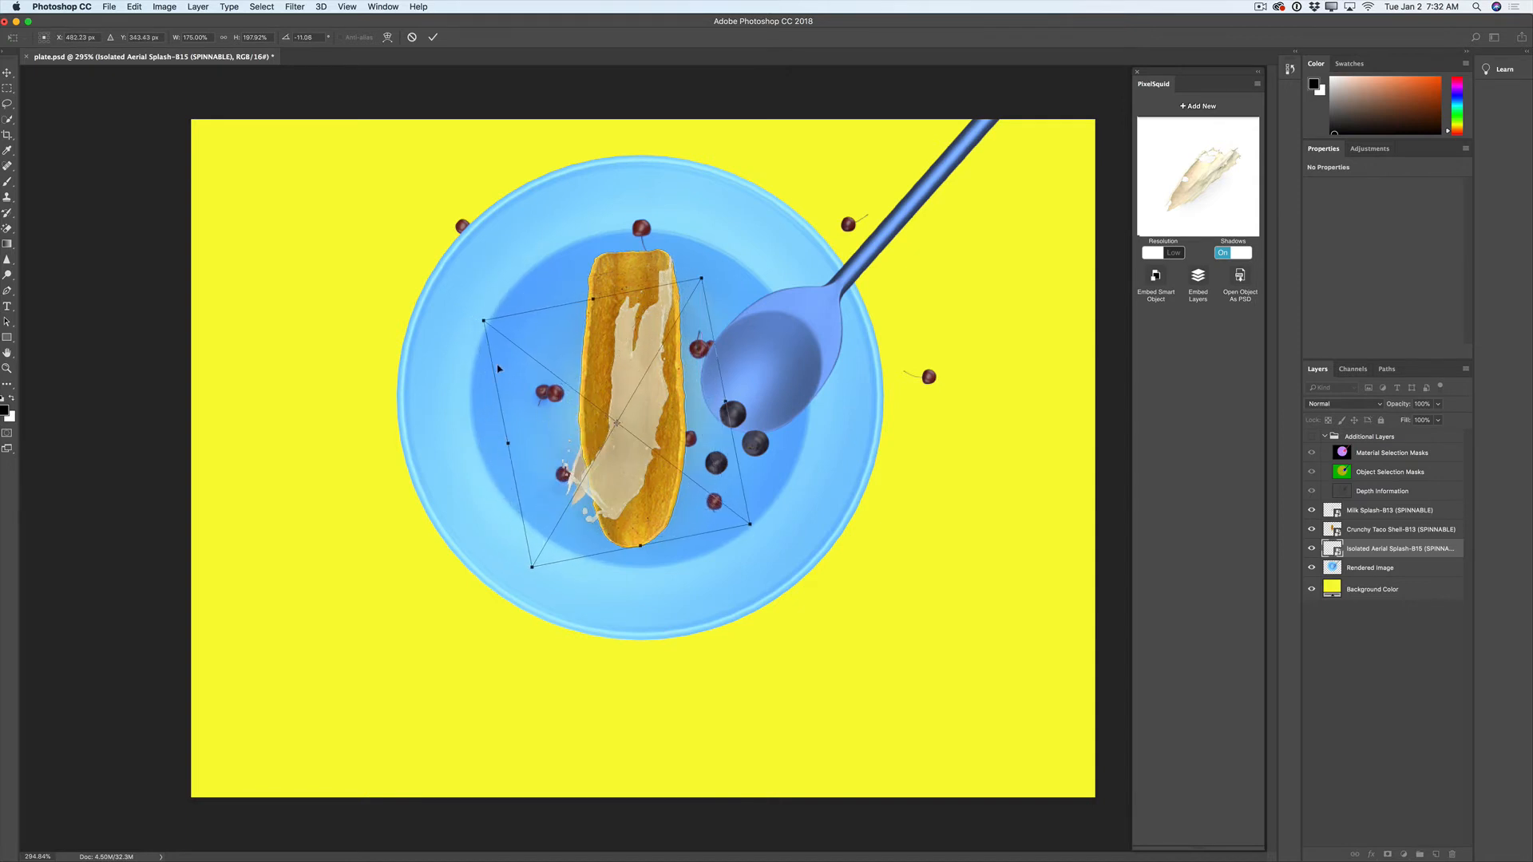
{"action": "left_click_drag", "start_coordinate": [482, 320], "coordinate": [463, 289]}
{"action": "left_click_drag", "start_coordinate": [707, 258], "coordinate": [748, 294]}
{"action": "left_click_drag", "start_coordinate": [605, 405], "coordinate": [610, 376]}
{"action": "left_click", "coordinate": [433, 36]}
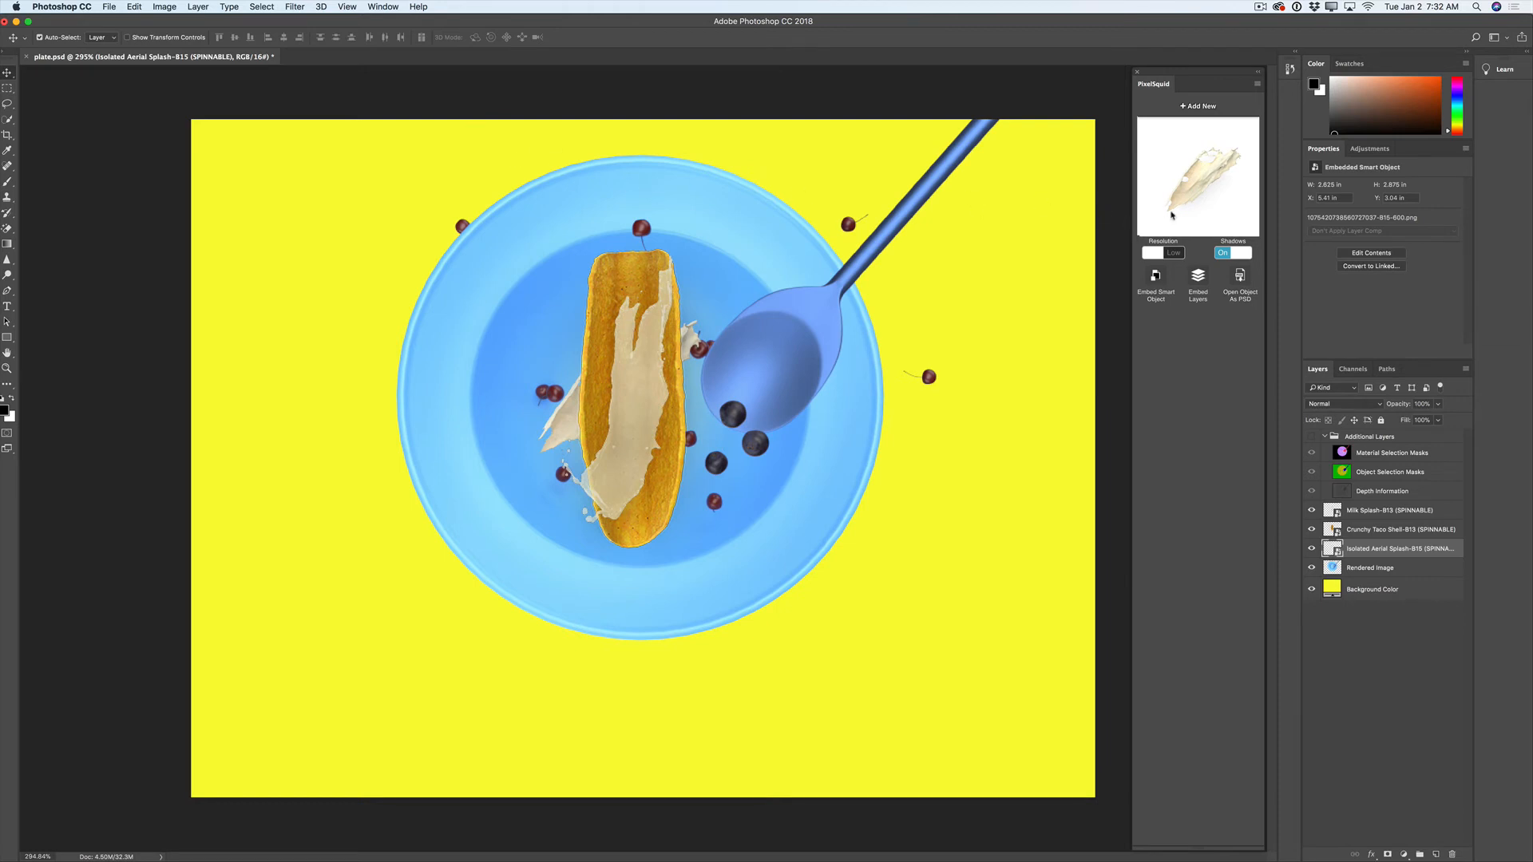
- Spin the aerial splash to a narrower, more upright view and nudge it slightly up and to the right behind the taco shell
{"action": "left_click_drag", "start_coordinate": [1171, 215], "coordinate": [1175, 215]}
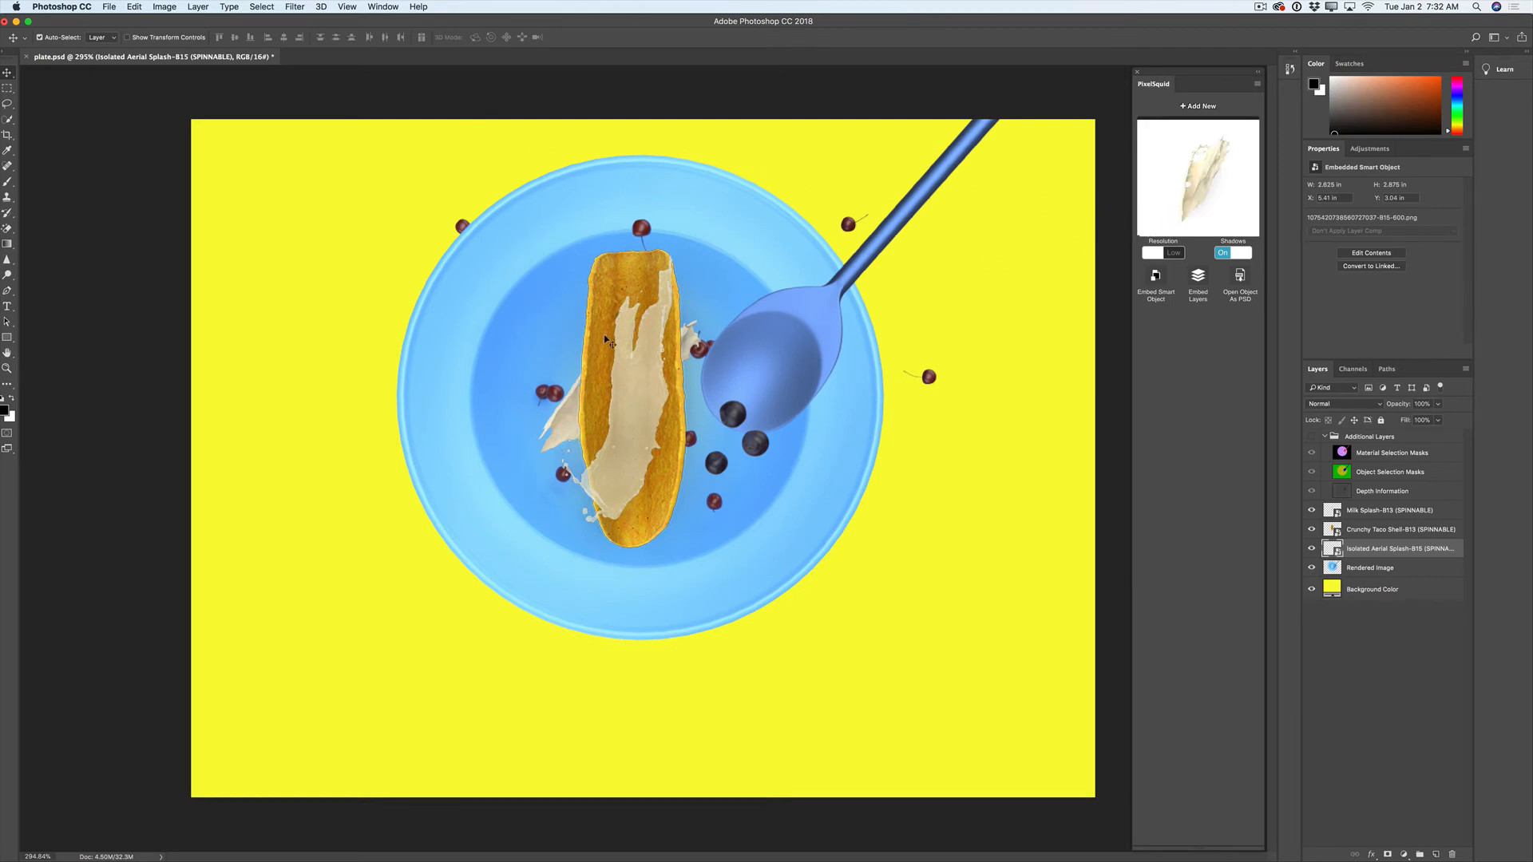
{"action": "left_click_drag", "start_coordinate": [572, 441], "coordinate": [579, 423]}
- Add the Bilberry object above the Milk Splash layer, spun to a different angle with its shadow turned off
{"action": "left_click", "coordinate": [1366, 514]}
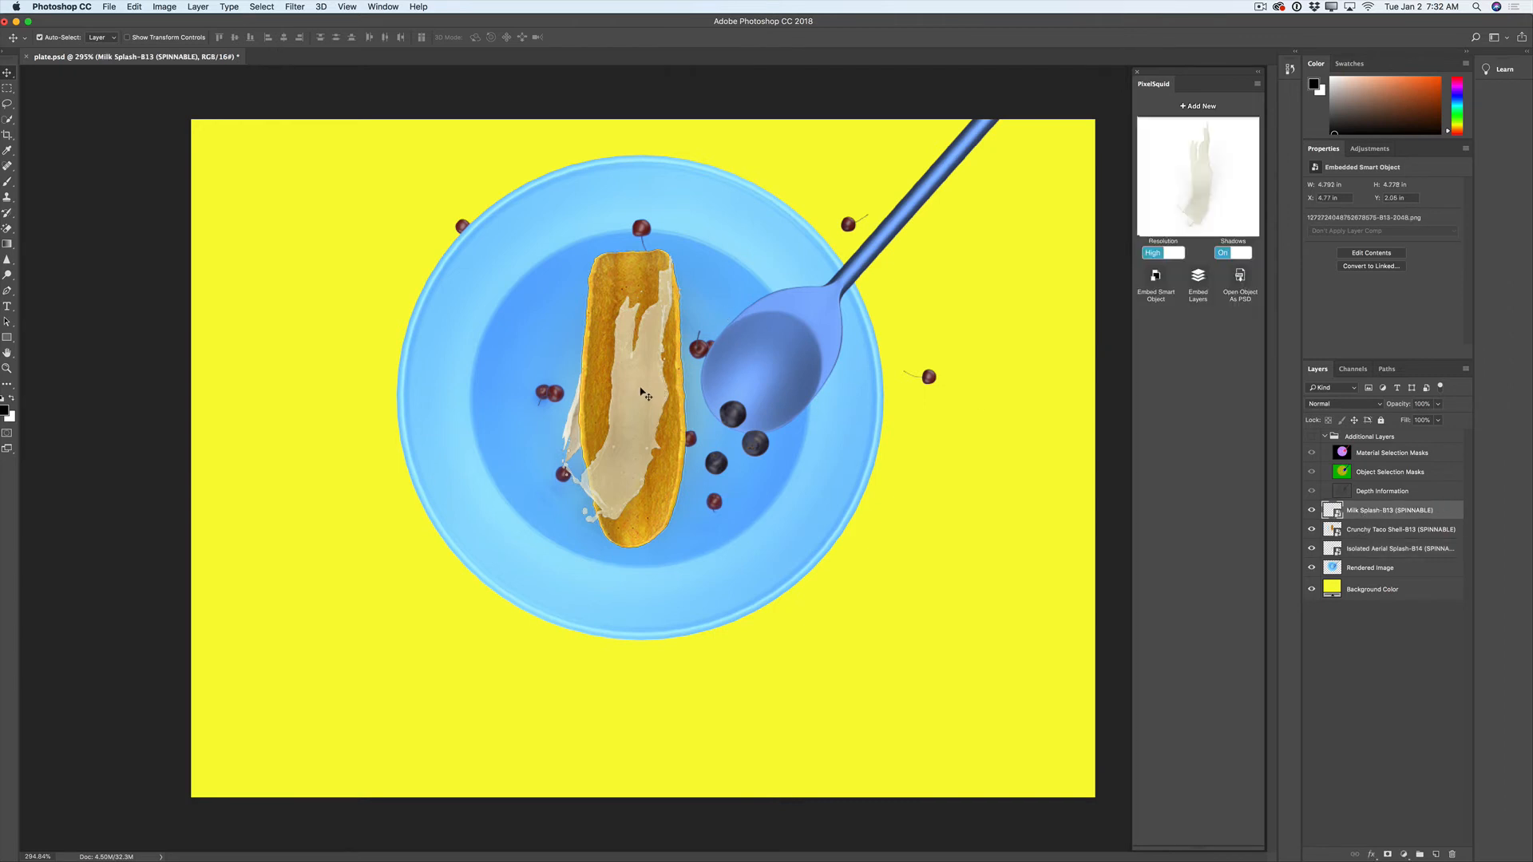
{"action": "left_click", "coordinate": [1200, 107]}
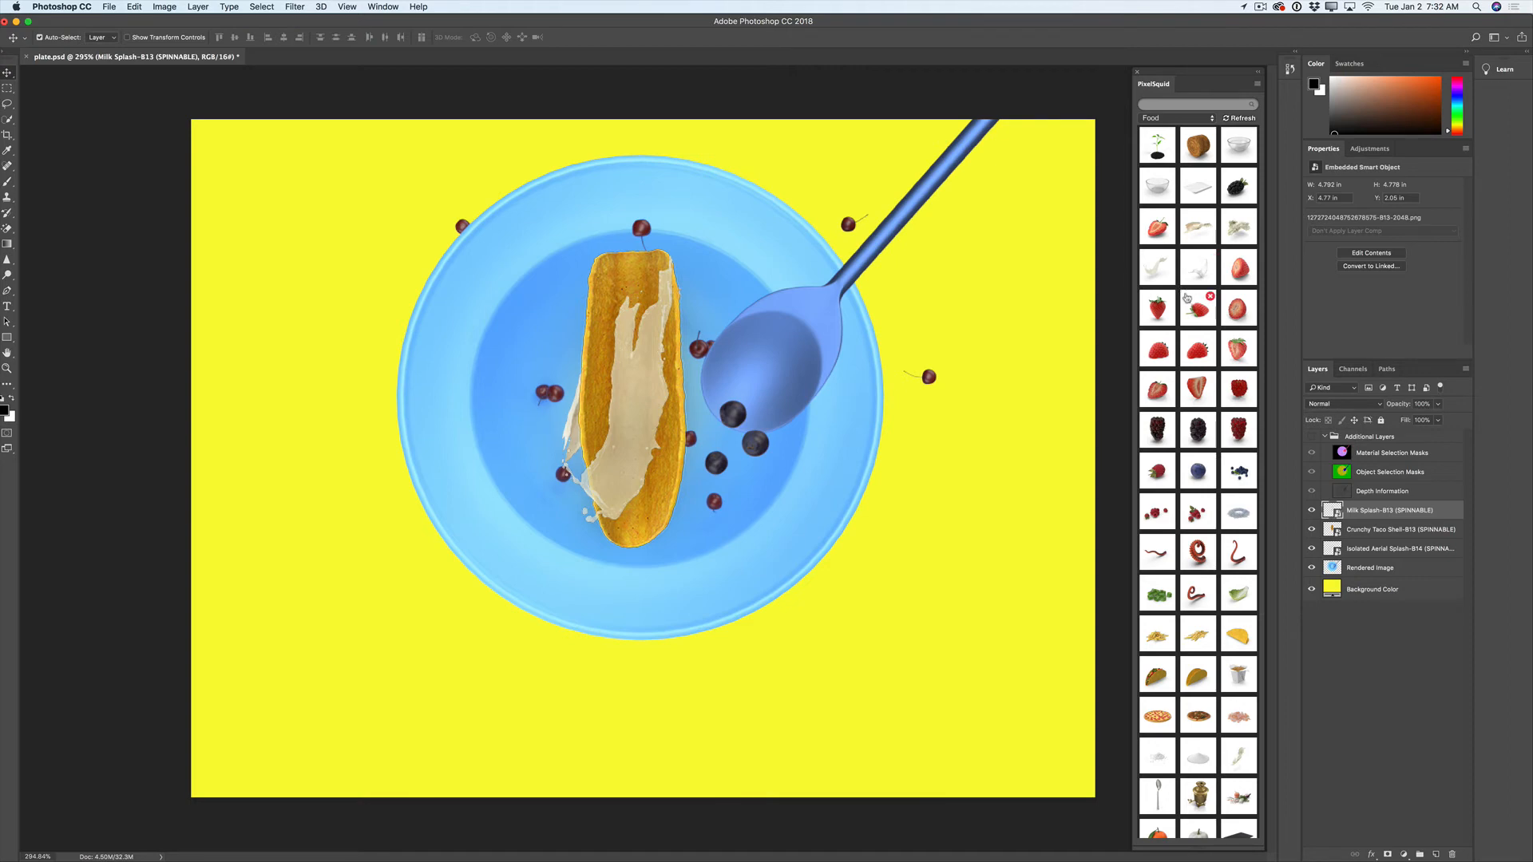
{"action": "left_click", "coordinate": [1199, 477]}
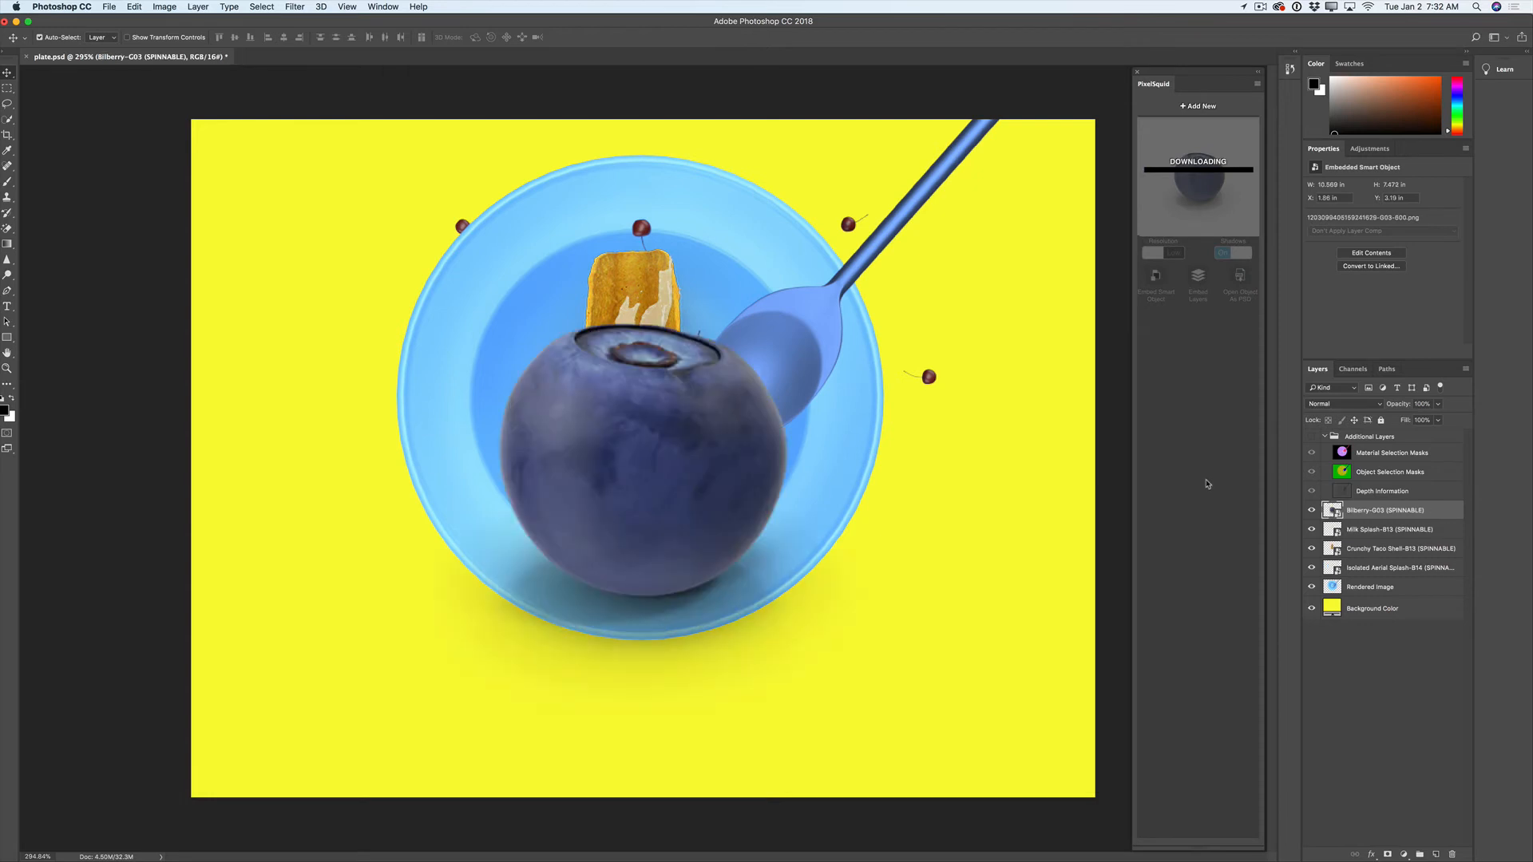
{"action": "left_click_drag", "start_coordinate": [1218, 186], "coordinate": [1215, 160]}
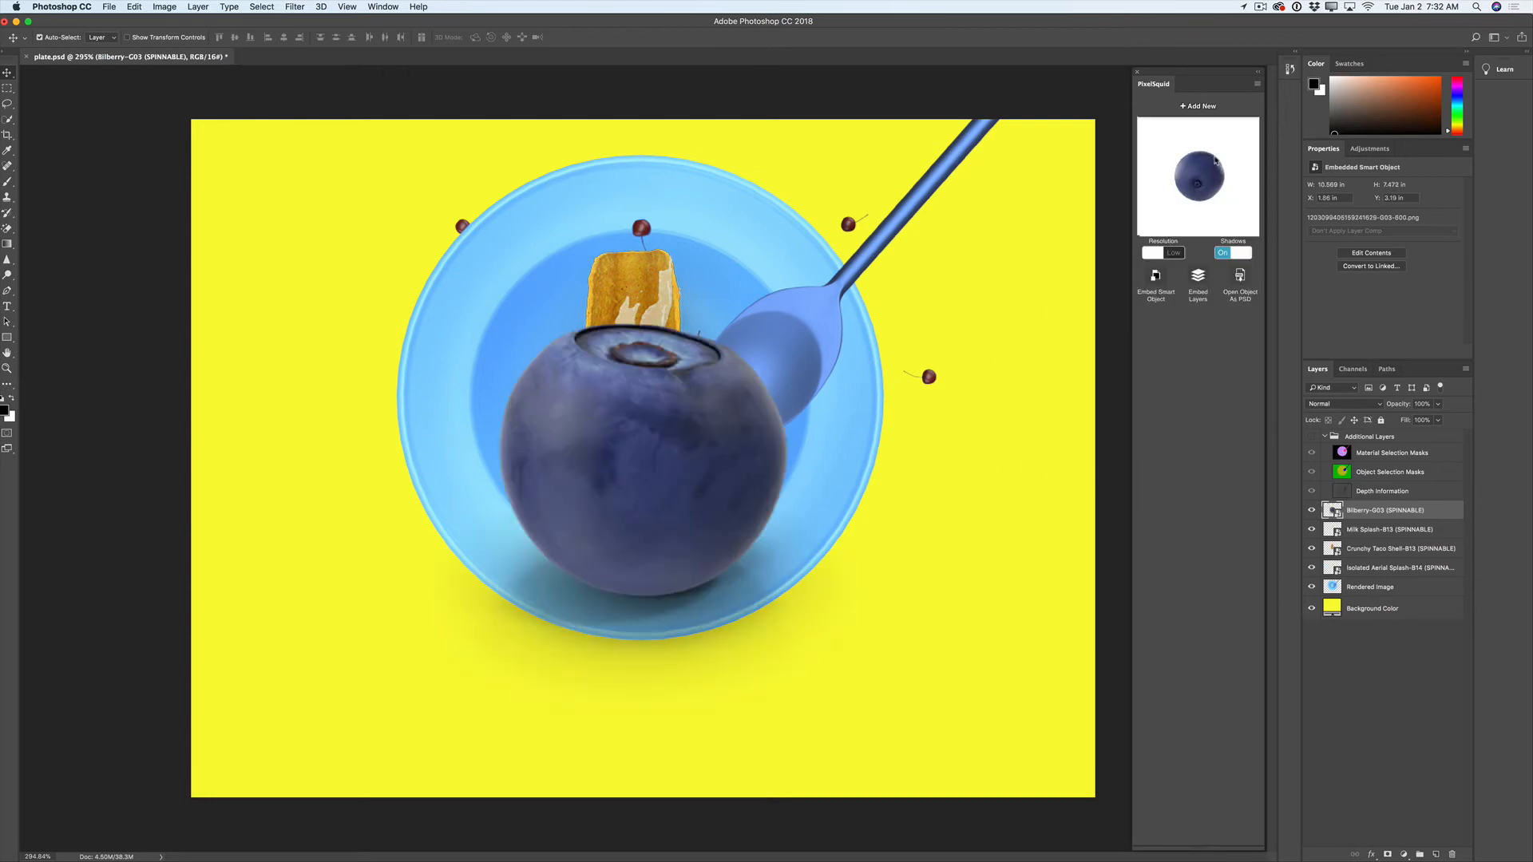
{"action": "left_click", "coordinate": [1221, 254]}
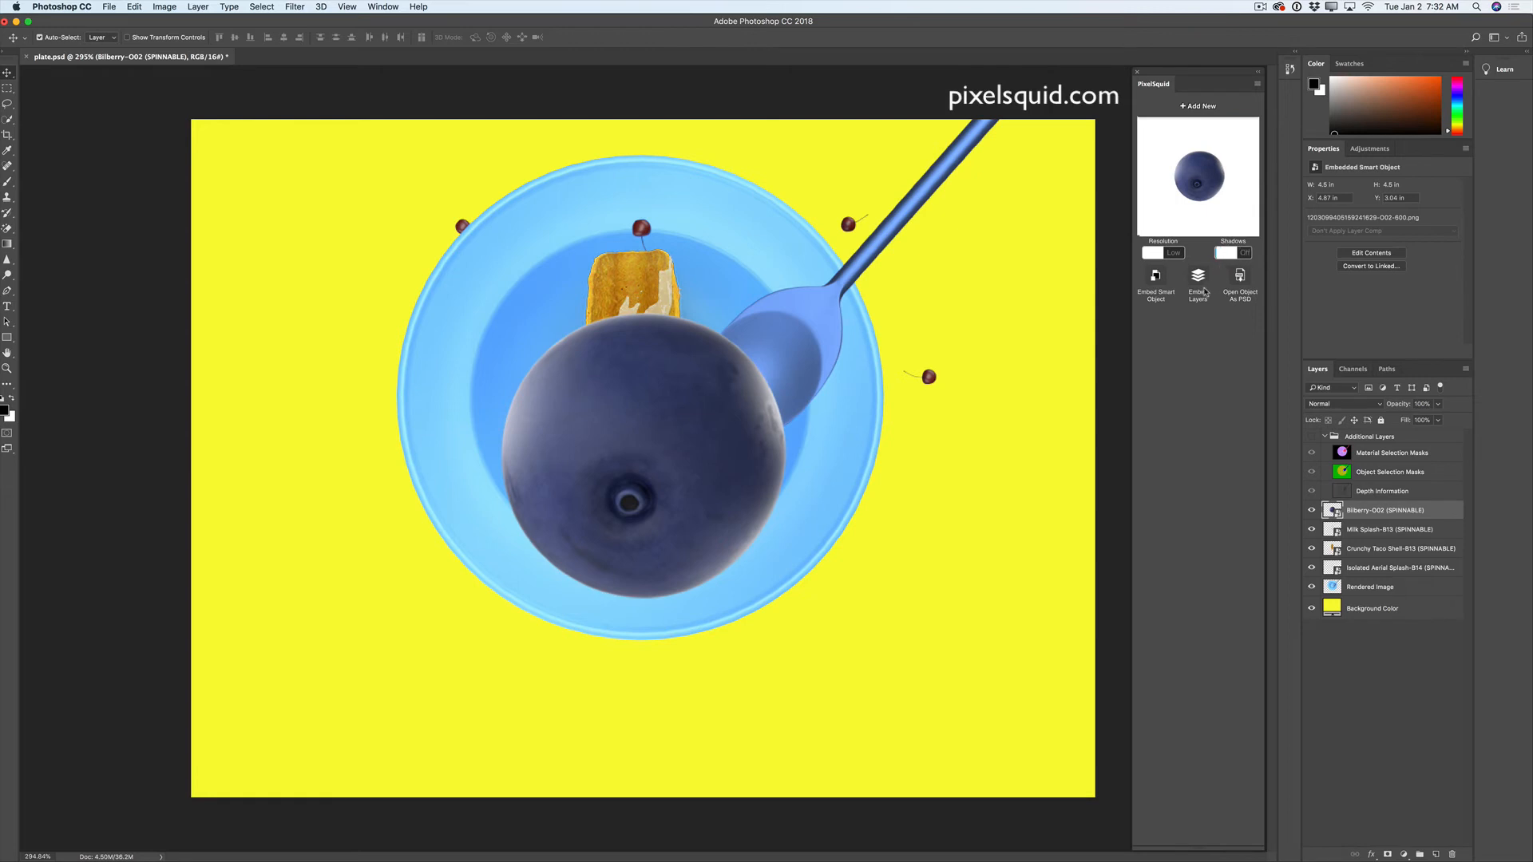
- Scale the bilberry down to about 0.38 by 0.40 in on the milk splash and switch it to high resolution
{"action": "left_click", "coordinate": [134, 6]}
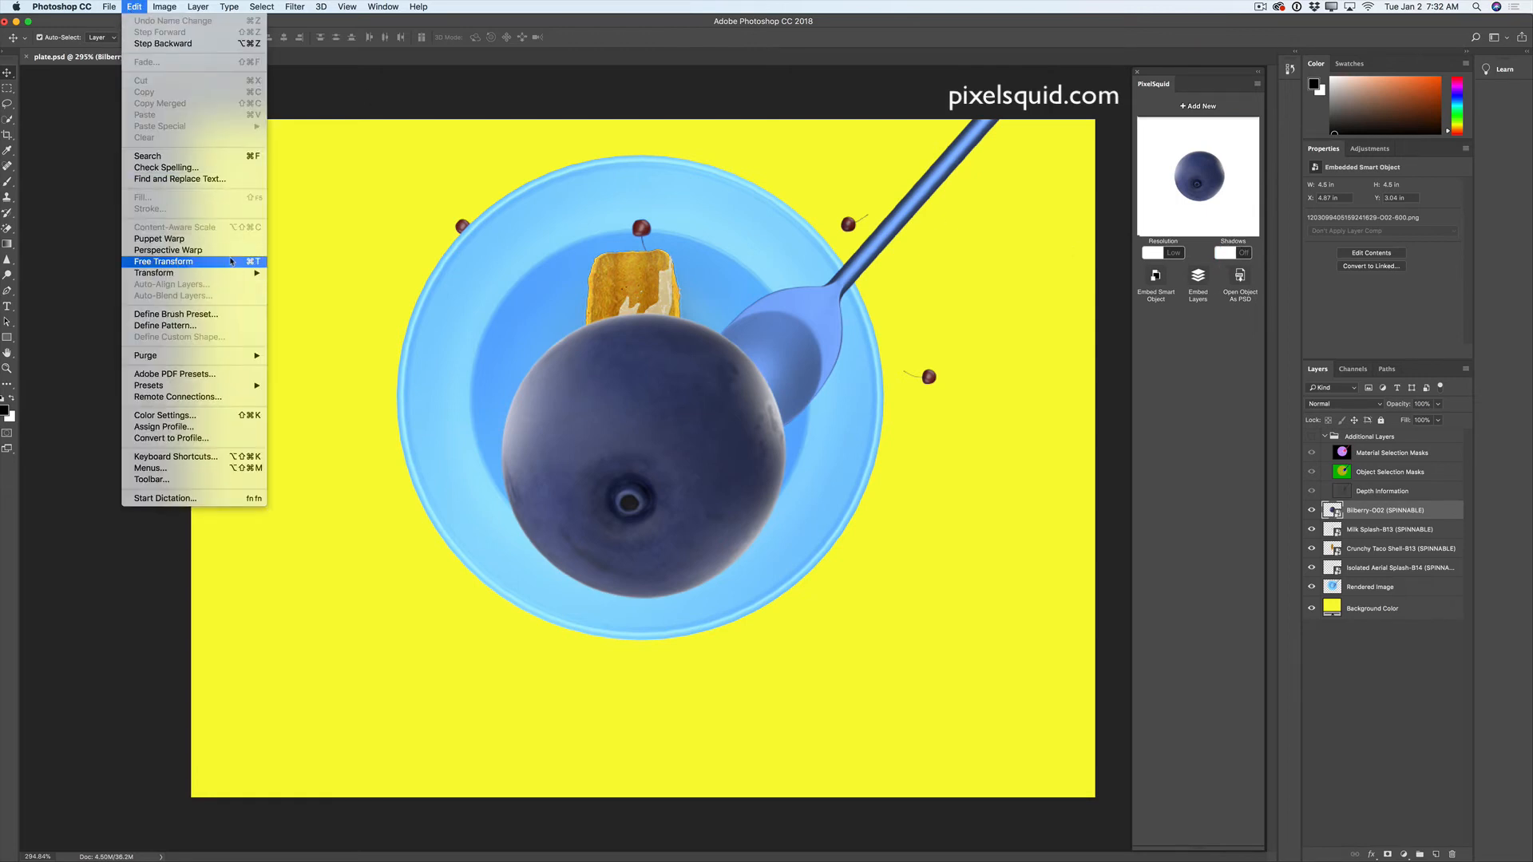
{"action": "left_click", "coordinate": [231, 262]}
{"action": "left_click_drag", "start_coordinate": [306, 121], "coordinate": [591, 389]}
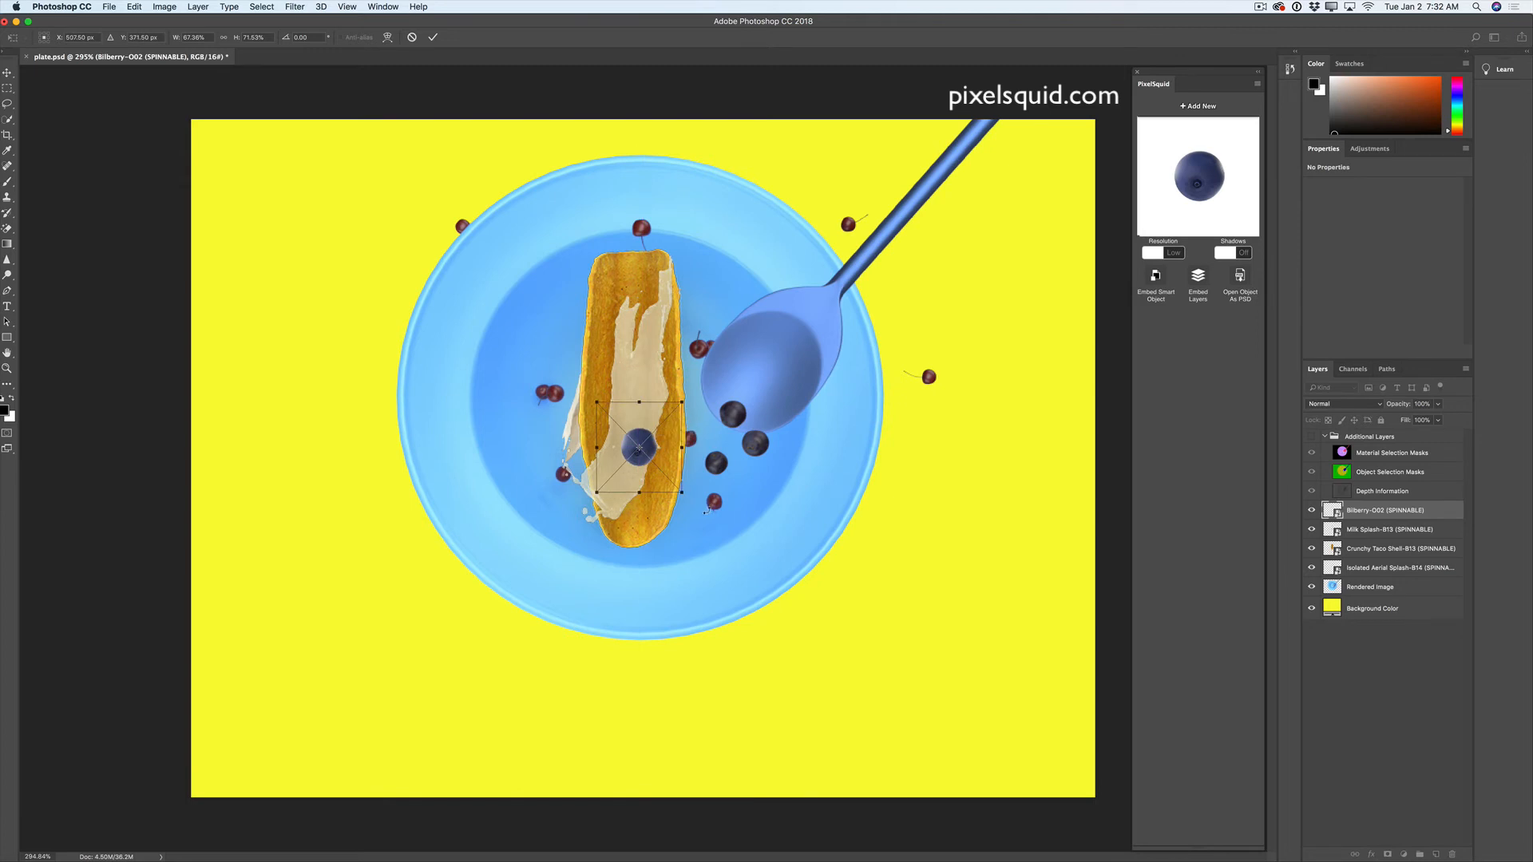
{"action": "left_click_drag", "start_coordinate": [685, 496], "coordinate": [658, 468]}
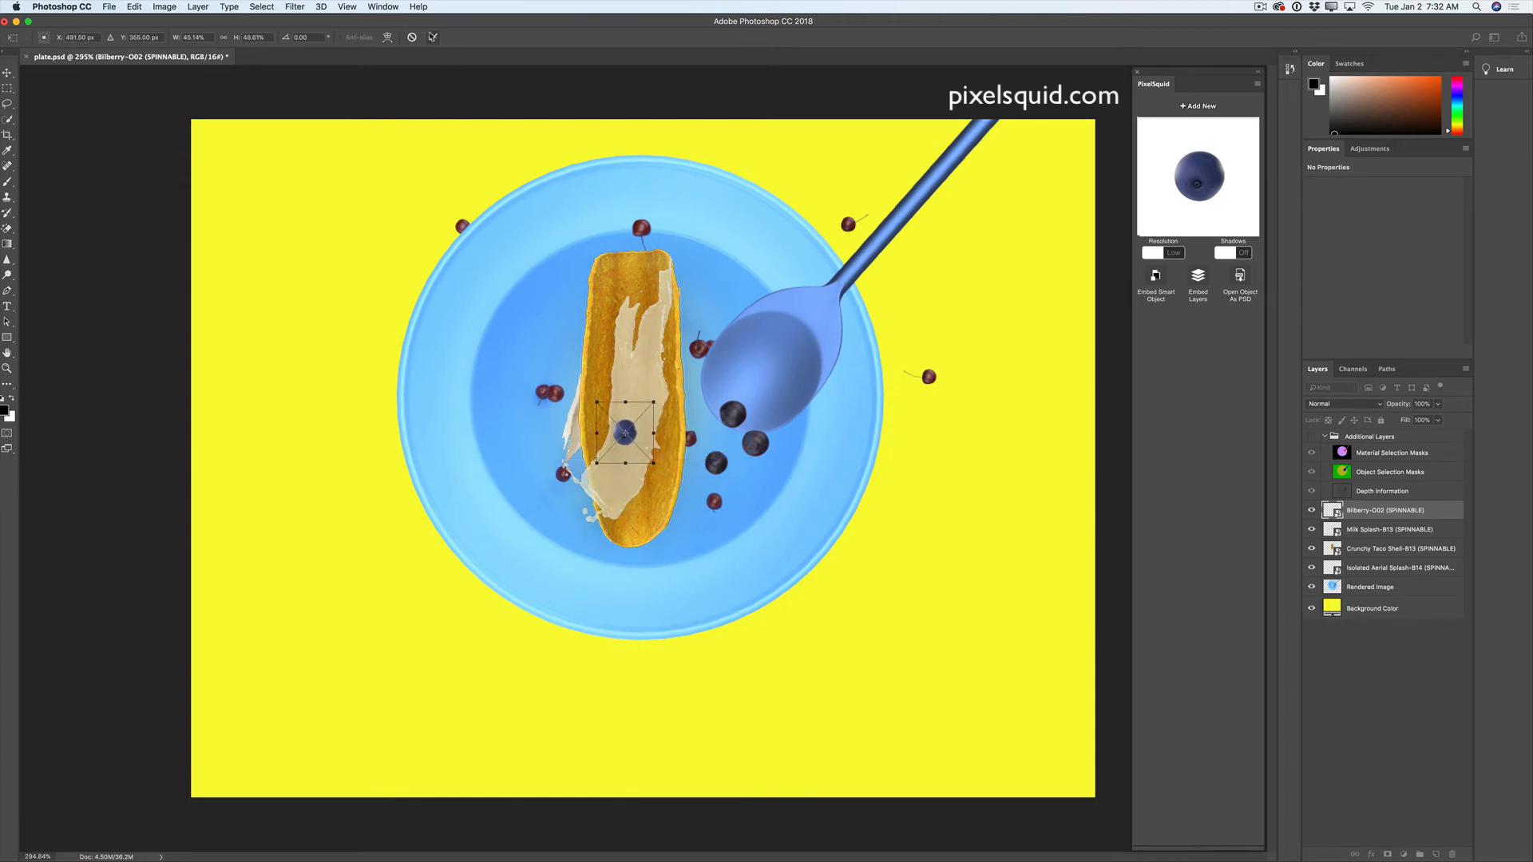
{"action": "left_click", "coordinate": [432, 37]}
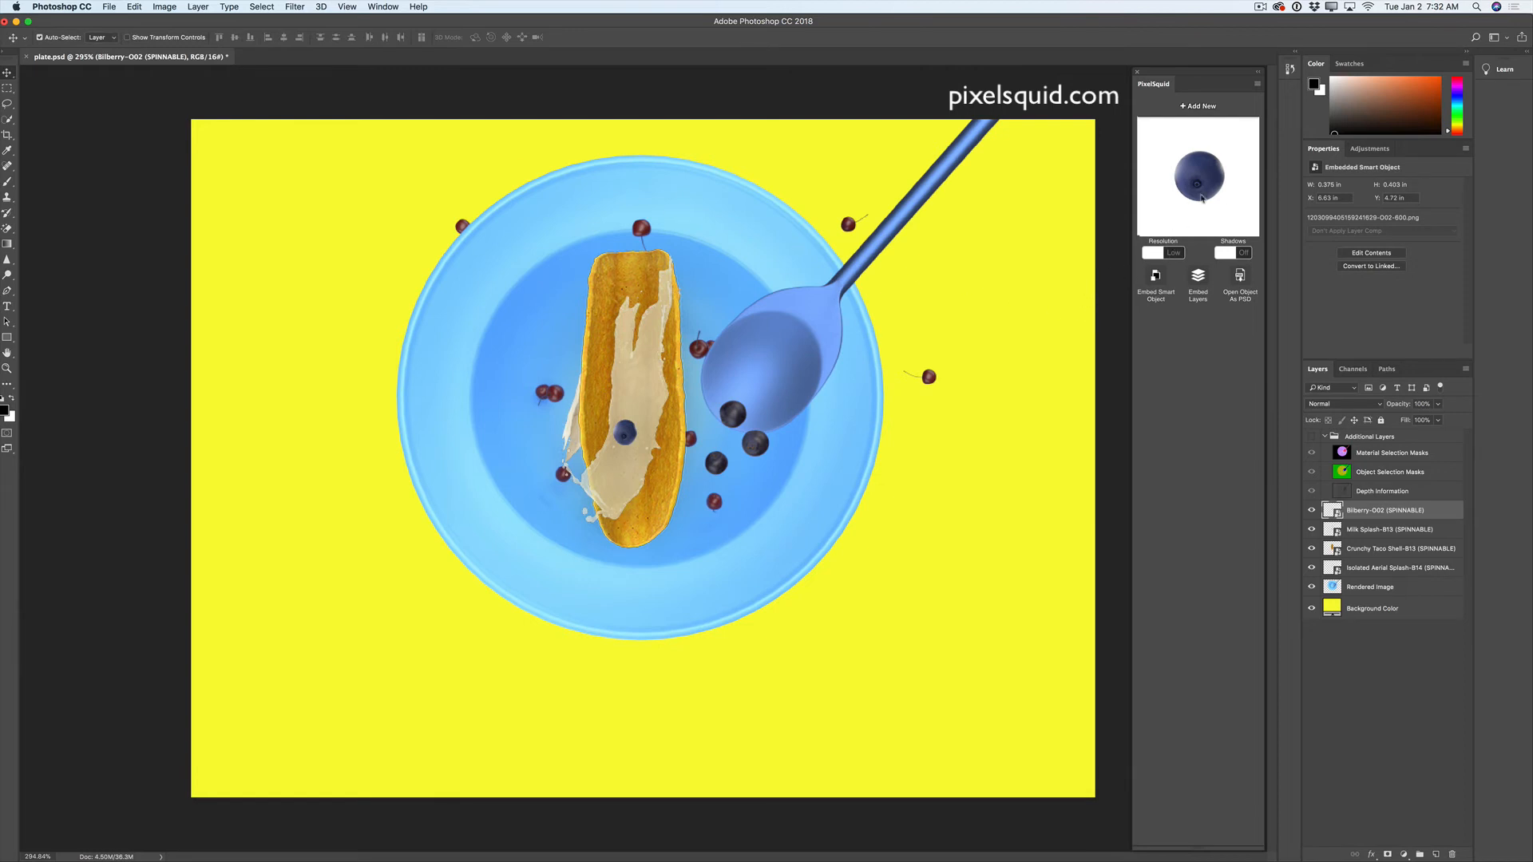
{"action": "left_click", "coordinate": [1172, 253]}
- Duplicate the bilberry twice, placing one copy just above the original and the other near the taco shell's lower end
{"action": "left_click_drag", "start_coordinate": [1370, 520], "coordinate": [1435, 854]}
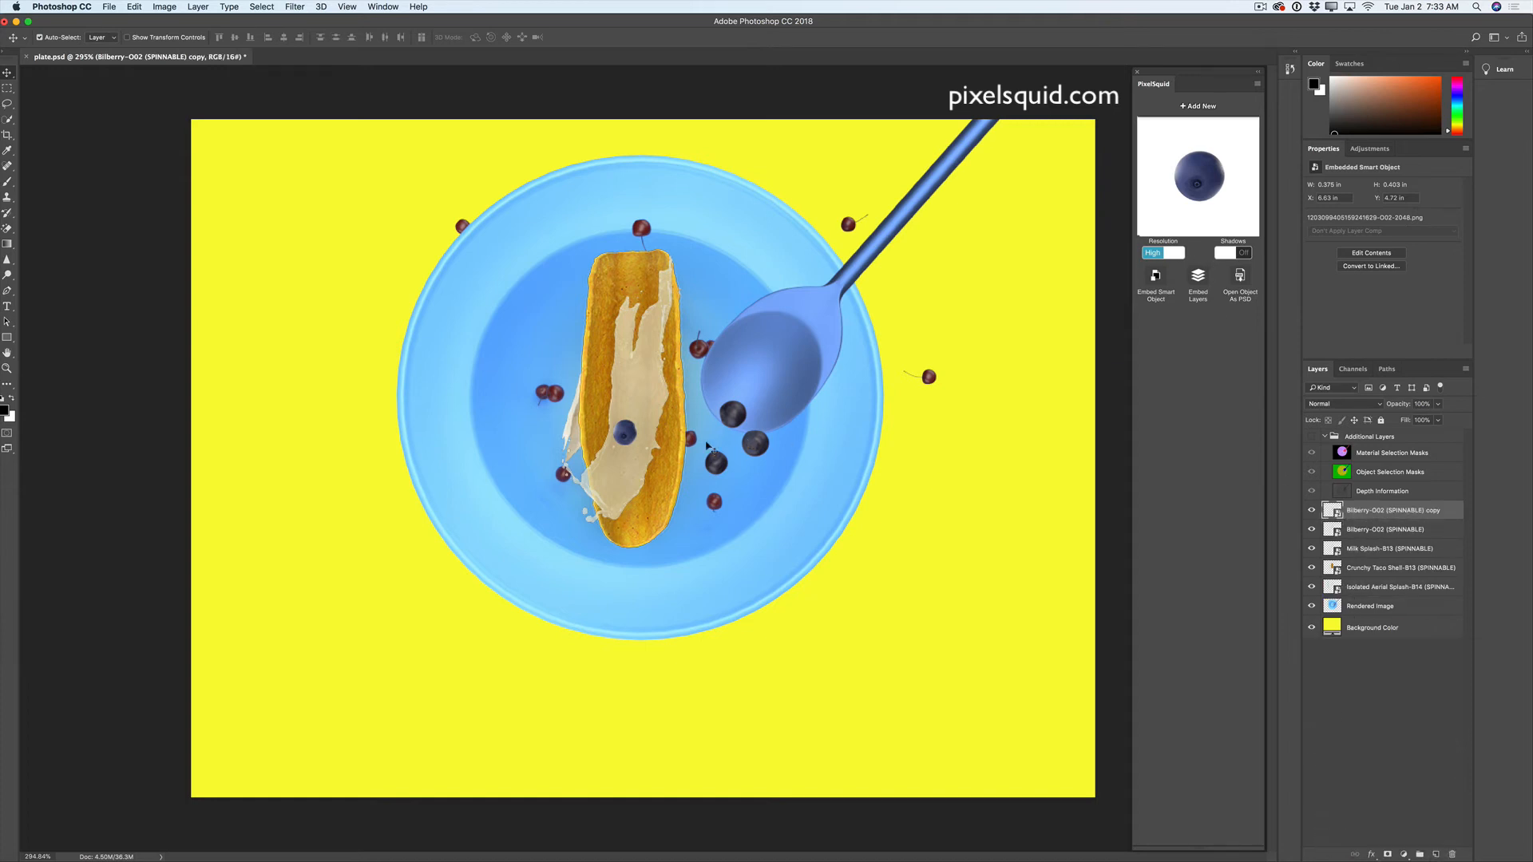
{"action": "left_click_drag", "start_coordinate": [629, 435], "coordinate": [651, 393]}
{"action": "left_click_drag", "start_coordinate": [1399, 517], "coordinate": [1436, 855]}
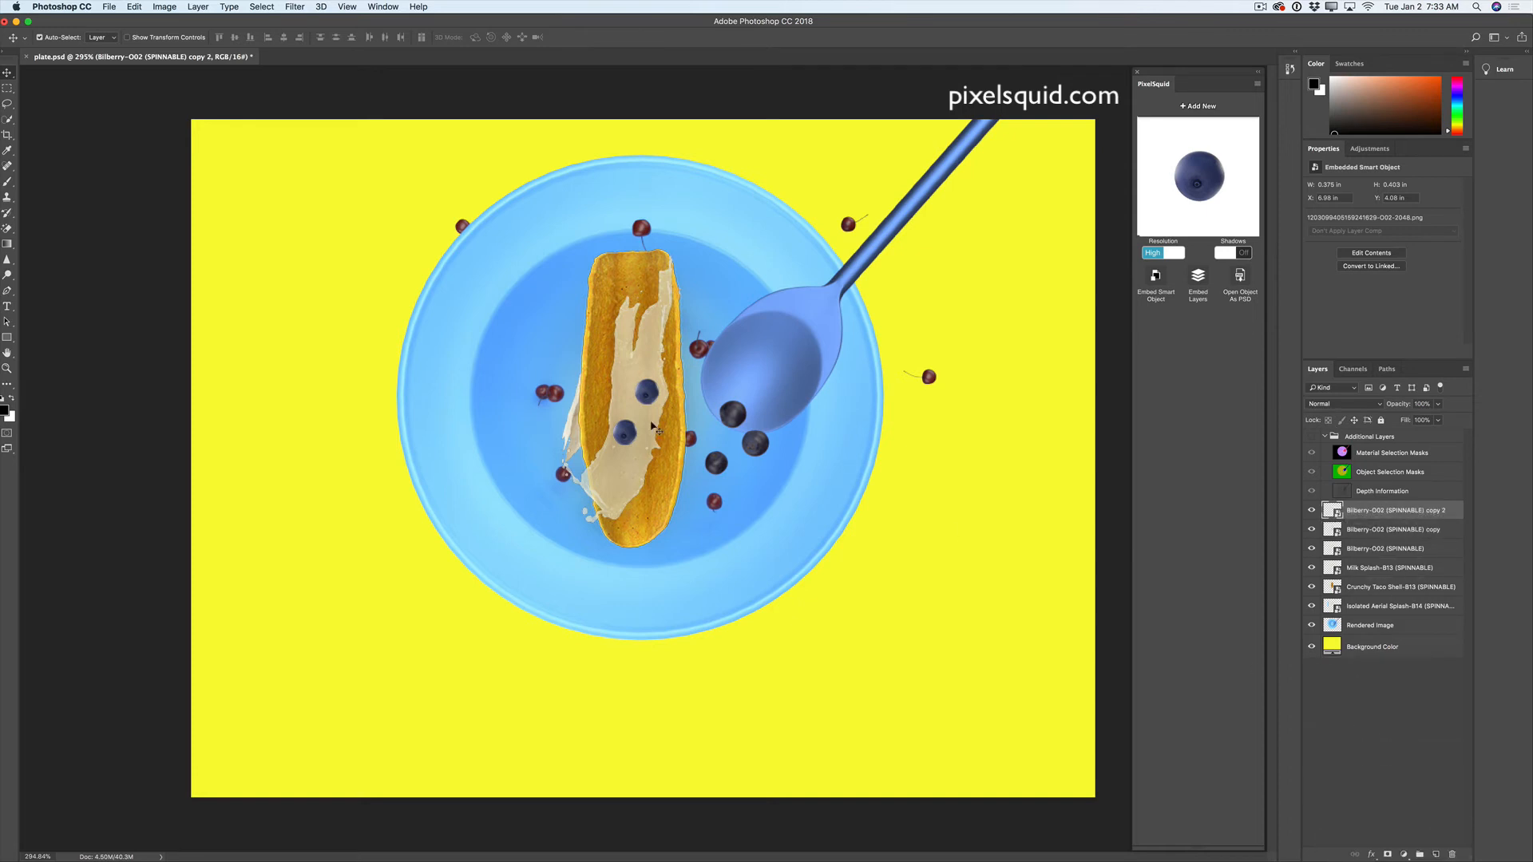
{"action": "left_click_drag", "start_coordinate": [655, 393], "coordinate": [647, 510]}
- Add the Strawberry Cross Section object from the Food collection above the bilberries and spin it so the cut face points forward
{"action": "left_click", "coordinate": [1198, 106]}
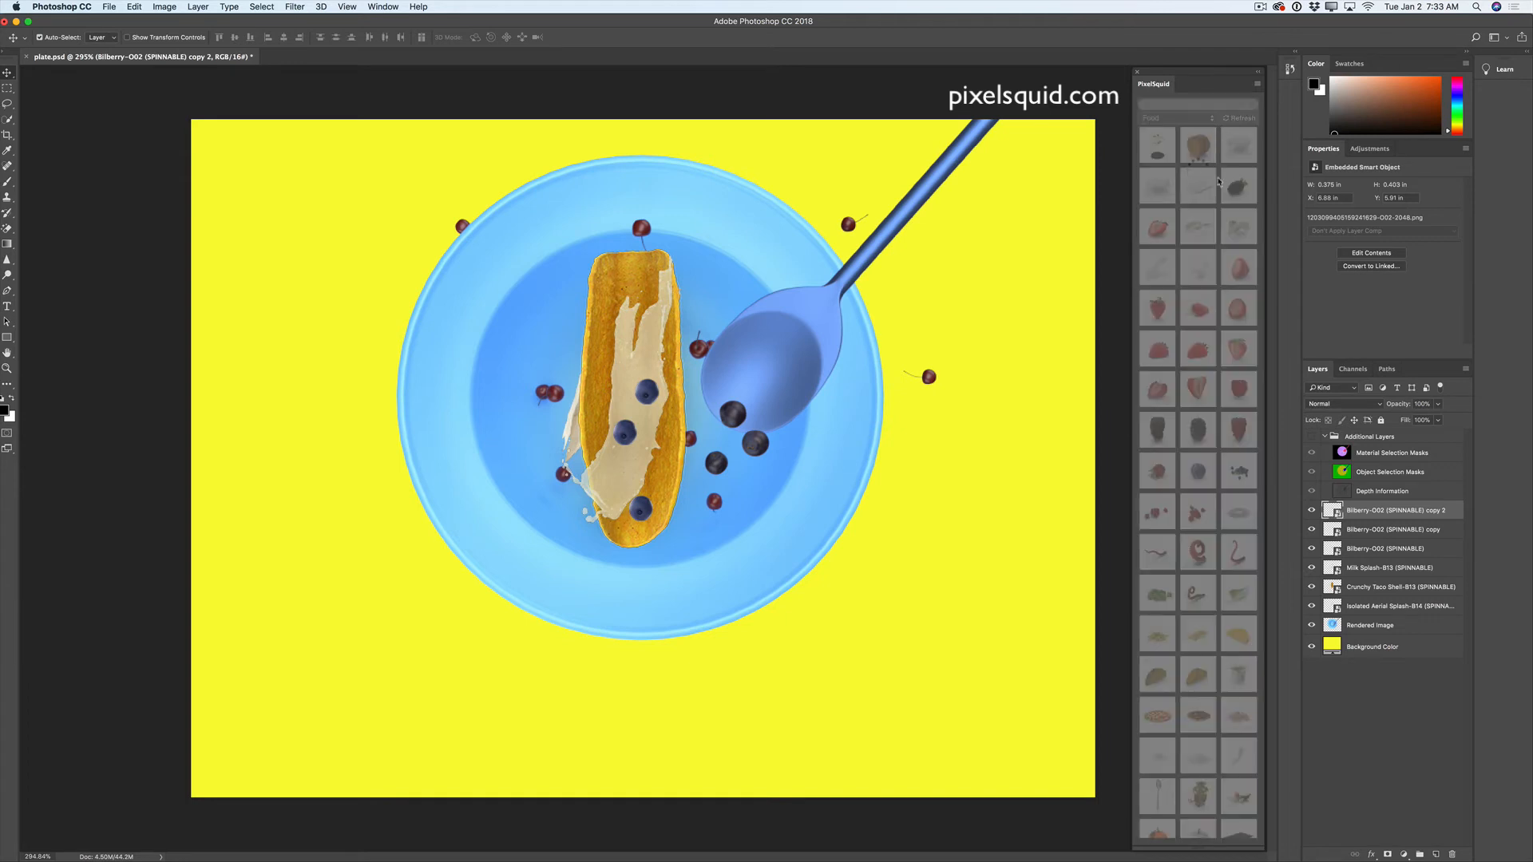
{"action": "mouse_move", "coordinate": [1173, 402]}
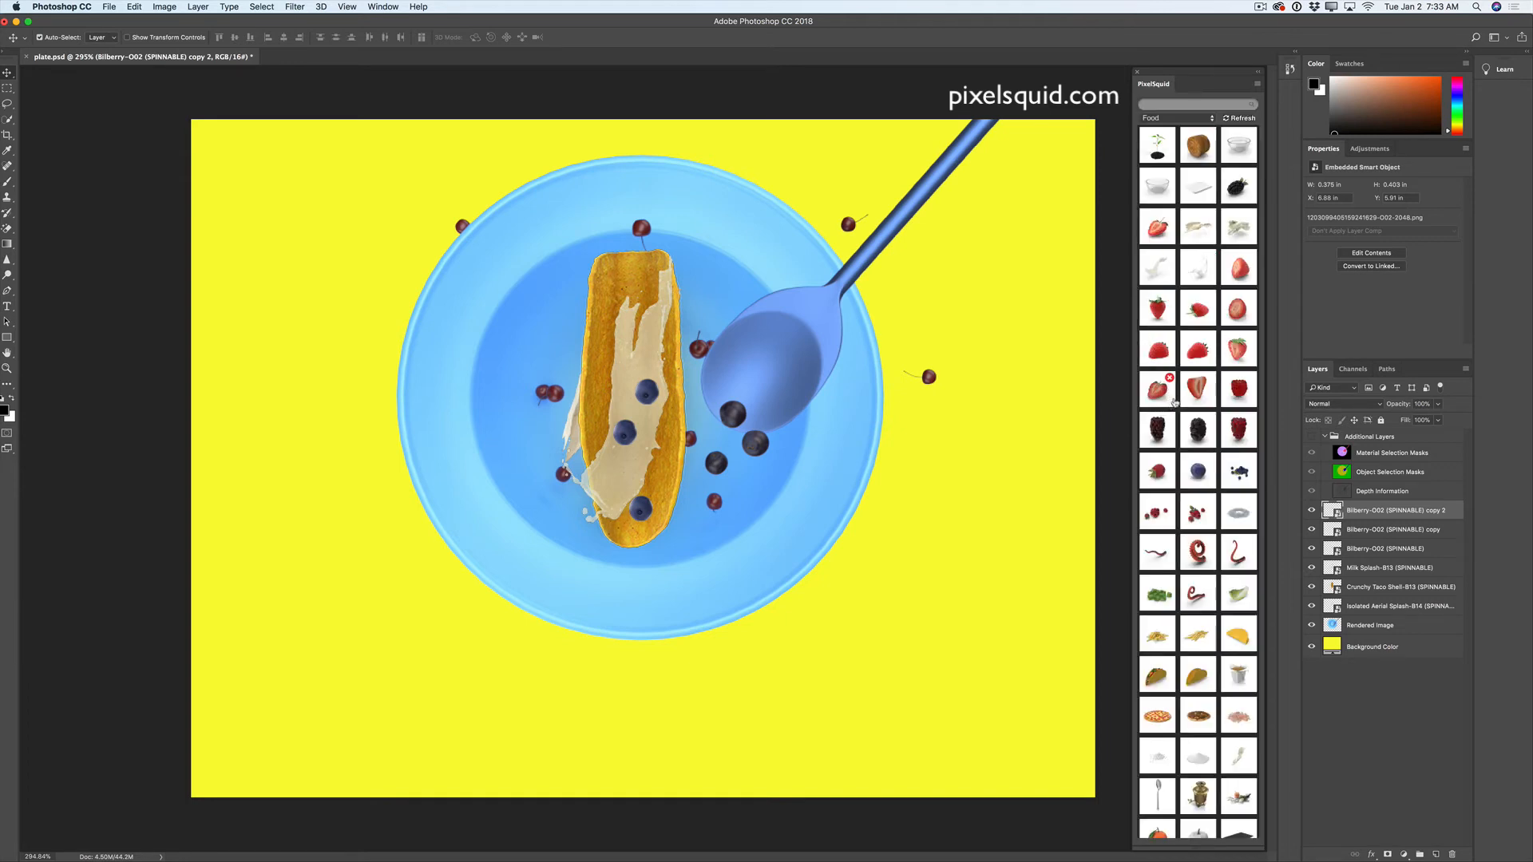
{"action": "left_click", "coordinate": [1238, 311]}
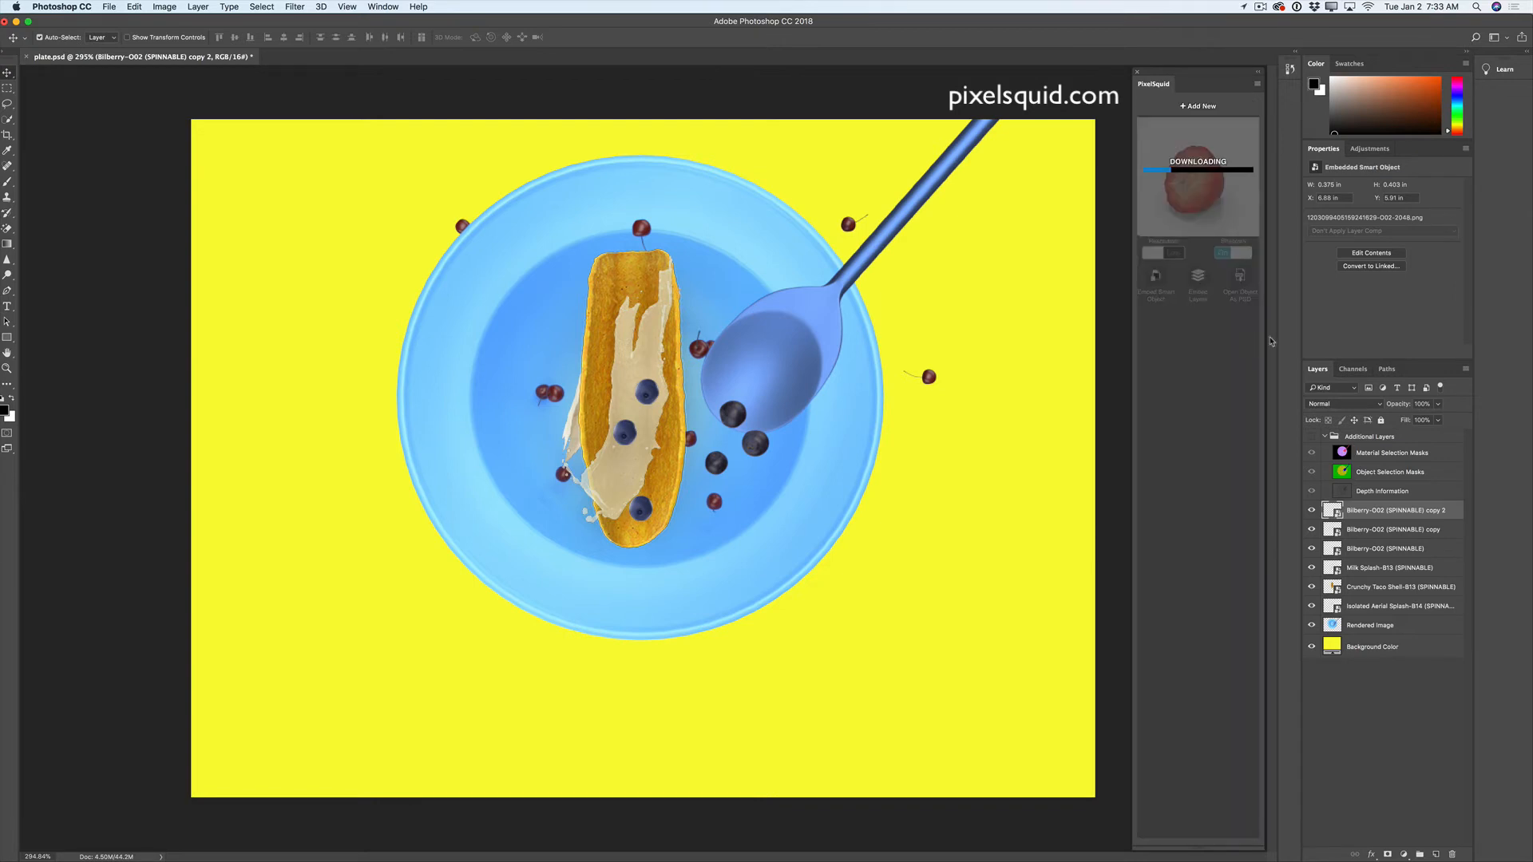
{"action": "left_click_drag", "start_coordinate": [1207, 179], "coordinate": [1205, 178]}
{"action": "left_click_drag", "start_coordinate": [1206, 165], "coordinate": [1208, 180]}
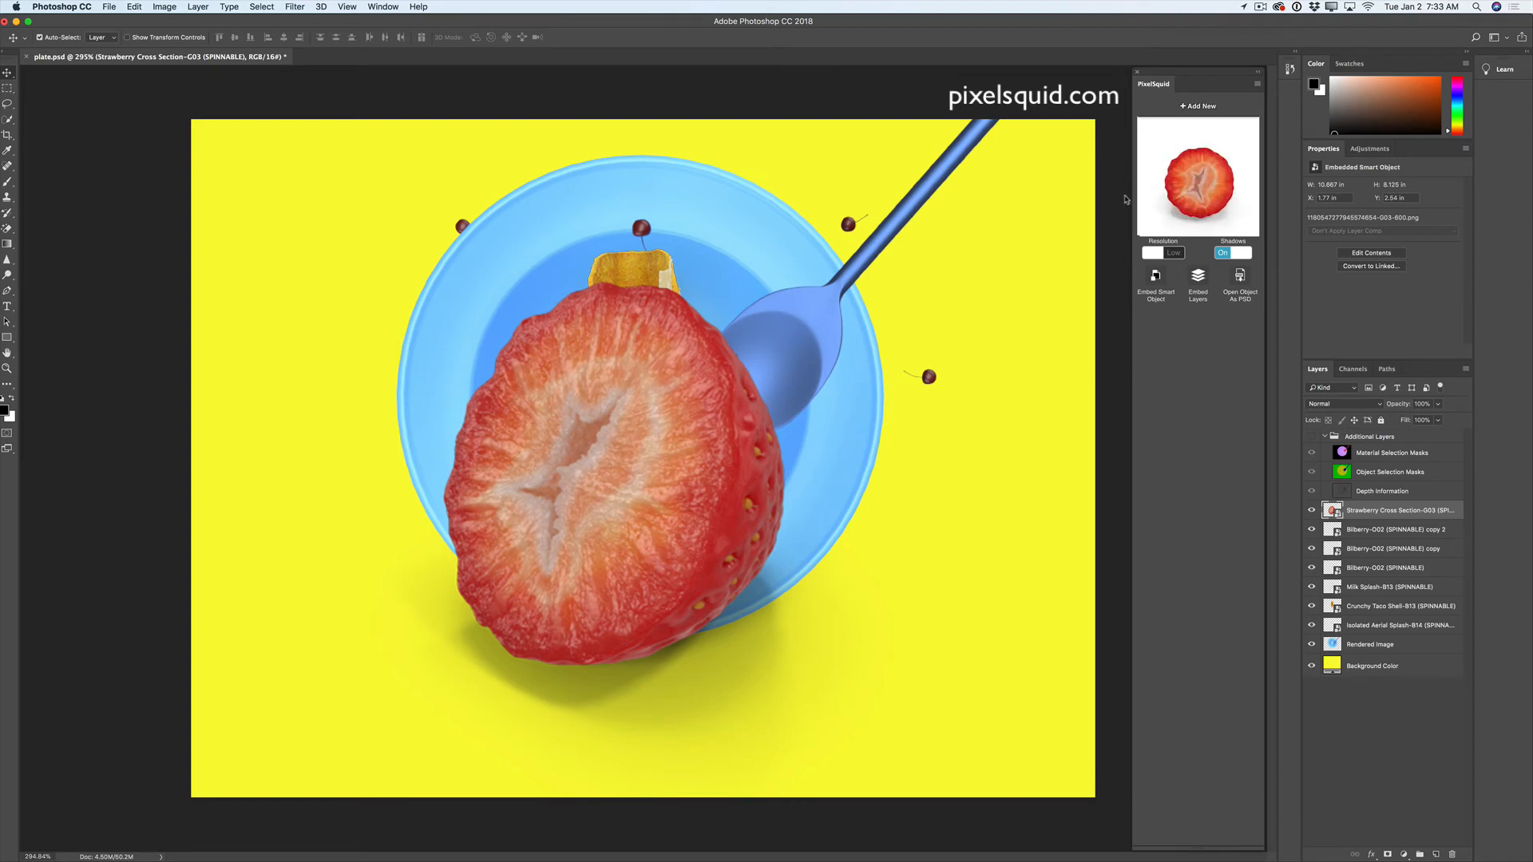
- Scale the strawberry slice to about 65% wide by 62% high and place it on the milk splash above the bilberries
{"action": "left_click", "coordinate": [137, 8]}
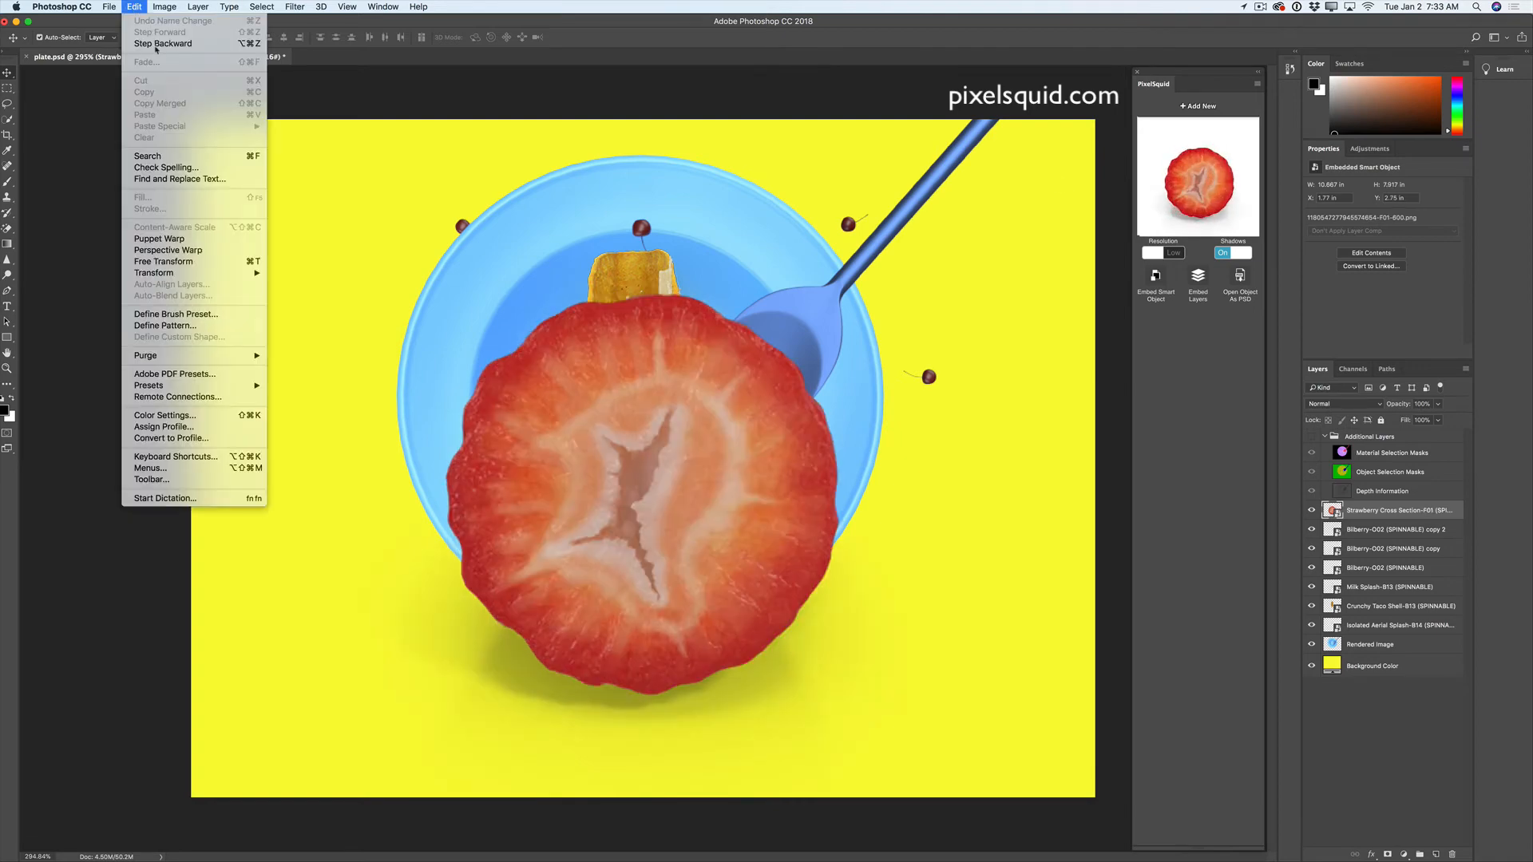
{"action": "left_click", "coordinate": [188, 262]}
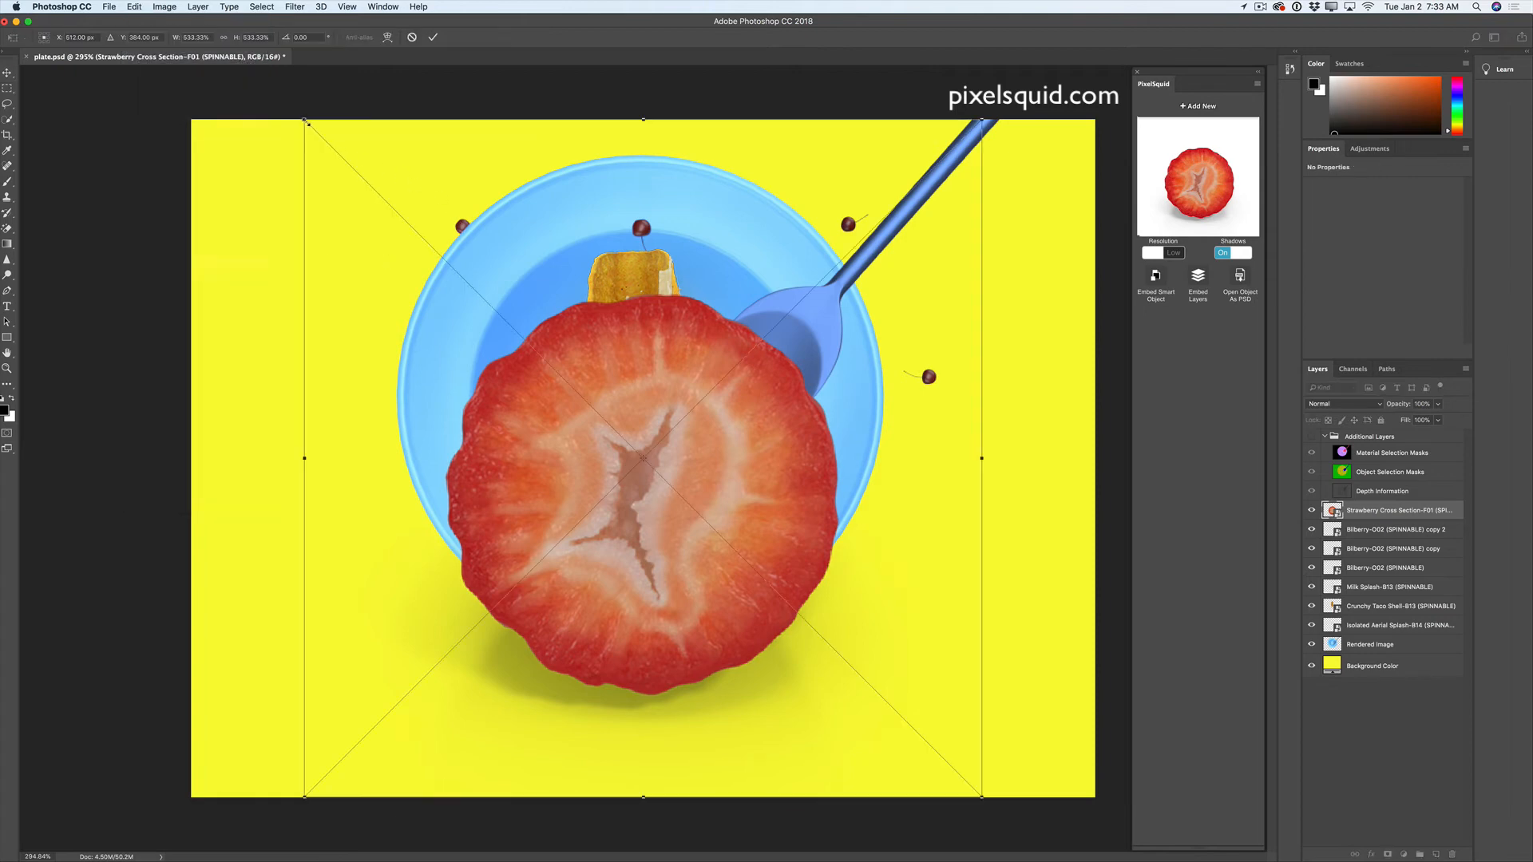
{"action": "left_click_drag", "start_coordinate": [305, 123], "coordinate": [632, 330]}
{"action": "left_click_drag", "start_coordinate": [680, 395], "coordinate": [641, 353]}
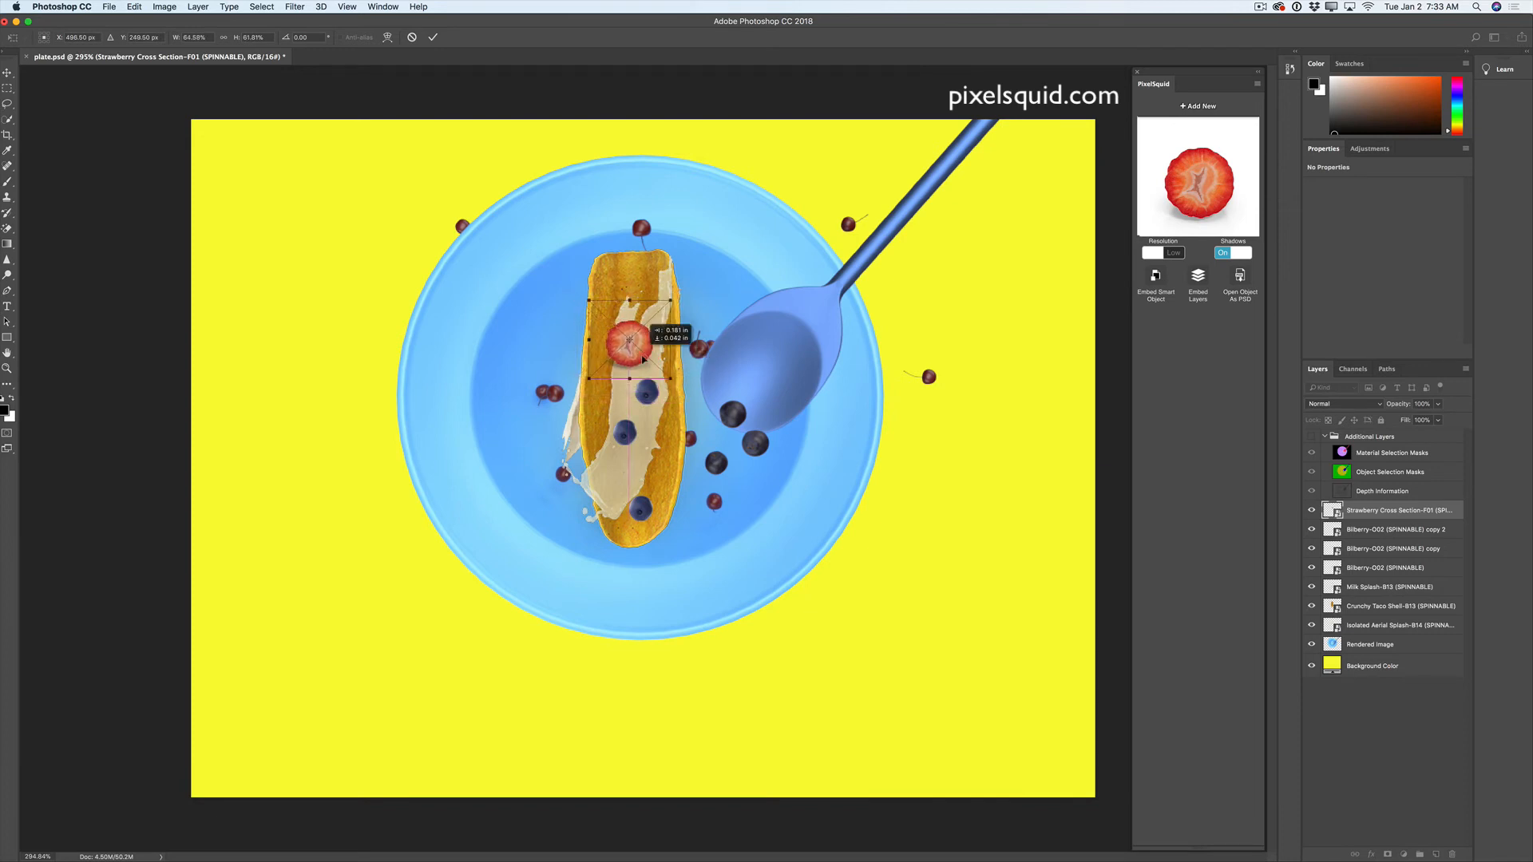
{"action": "left_click", "coordinate": [432, 39]}
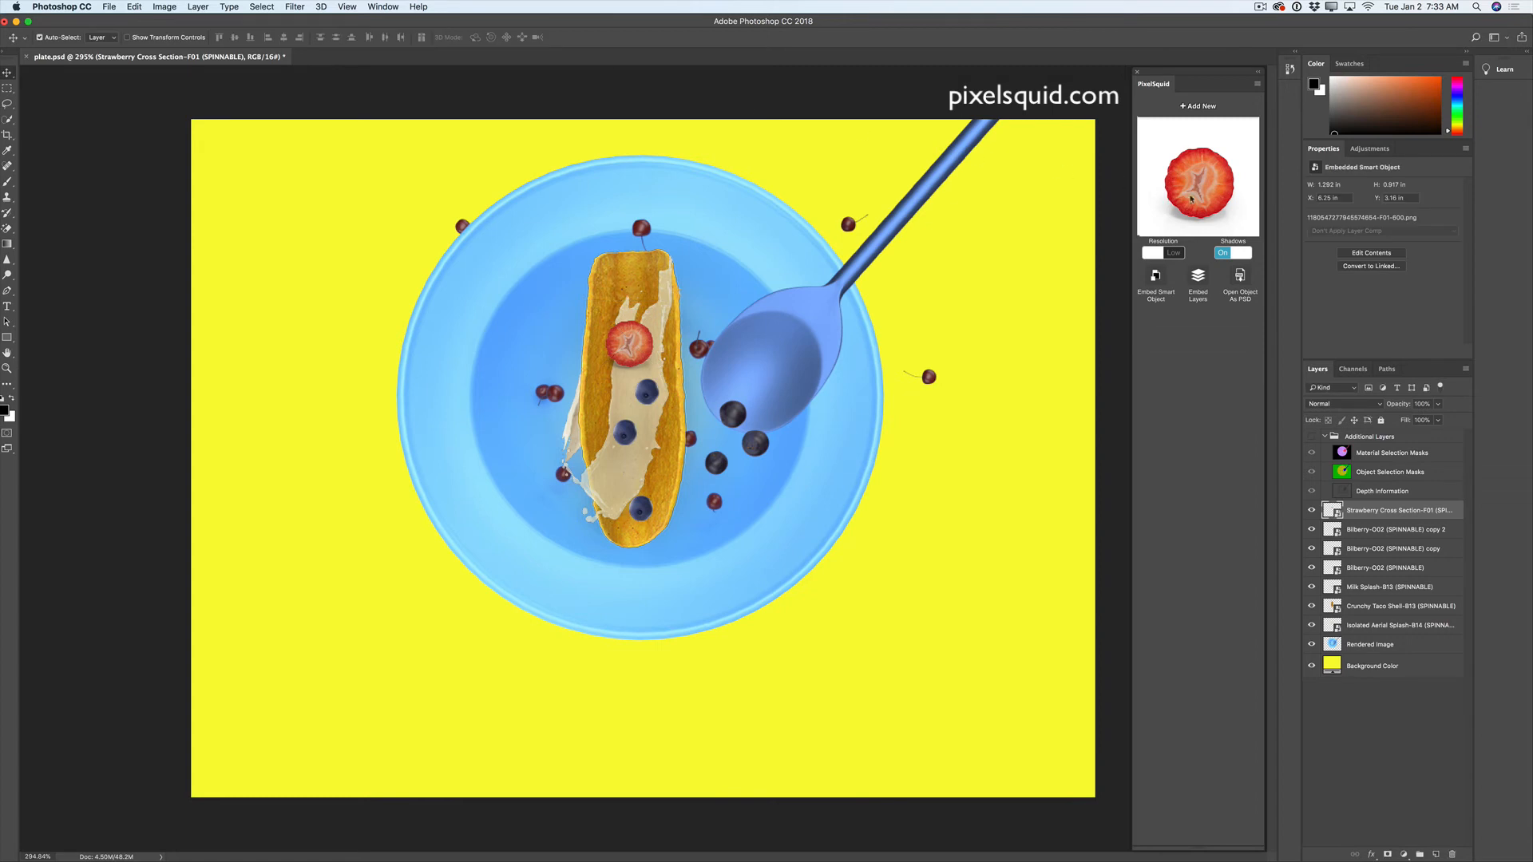
- Spin the strawberry slice to an overhead angle showing part of its red skin and switch it to high resolution
{"action": "left_click_drag", "start_coordinate": [1197, 171], "coordinate": [1204, 205]}
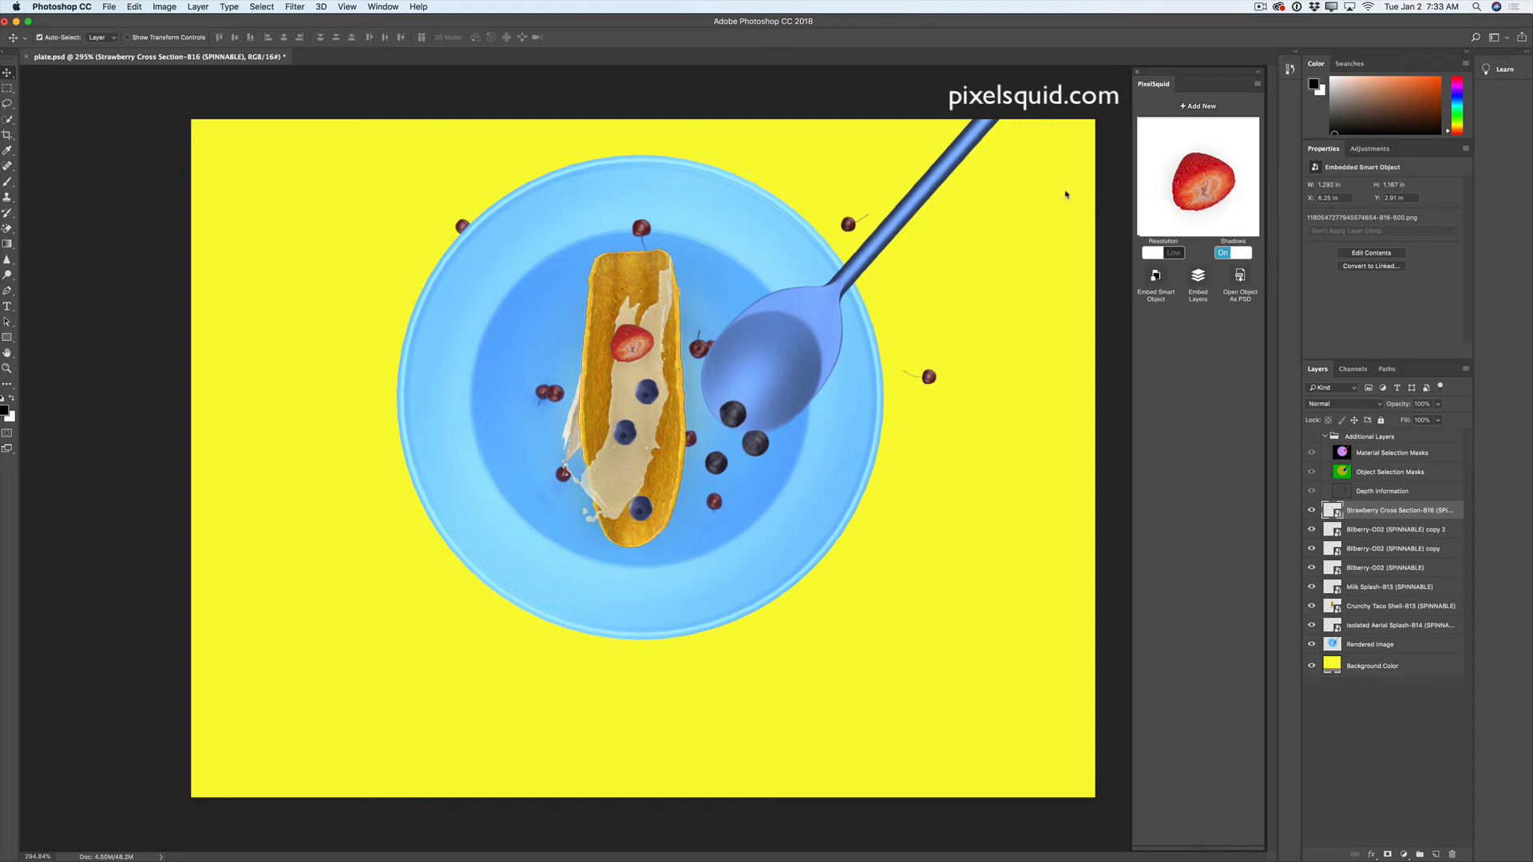
{"action": "left_click", "coordinate": [1181, 254]}
- Duplicate the strawberry slice, placing the copy in the spoon's bowl and rotating it counter-clockwise
{"action": "left_click_drag", "start_coordinate": [1400, 515], "coordinate": [1436, 854]}
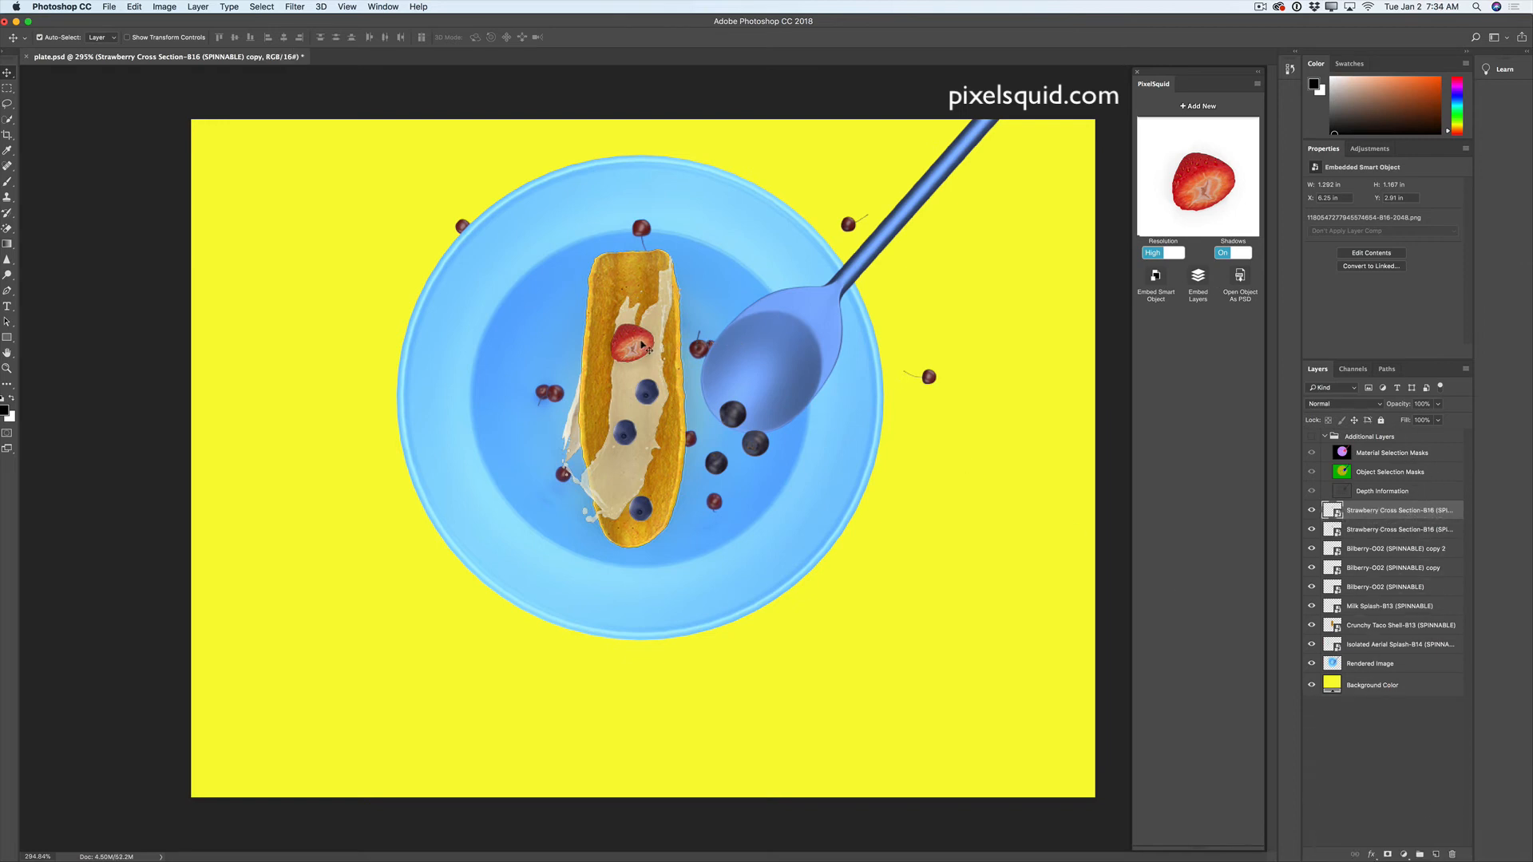
{"action": "left_click_drag", "start_coordinate": [642, 344], "coordinate": [758, 371]}
{"action": "left_click", "coordinate": [134, 7]}
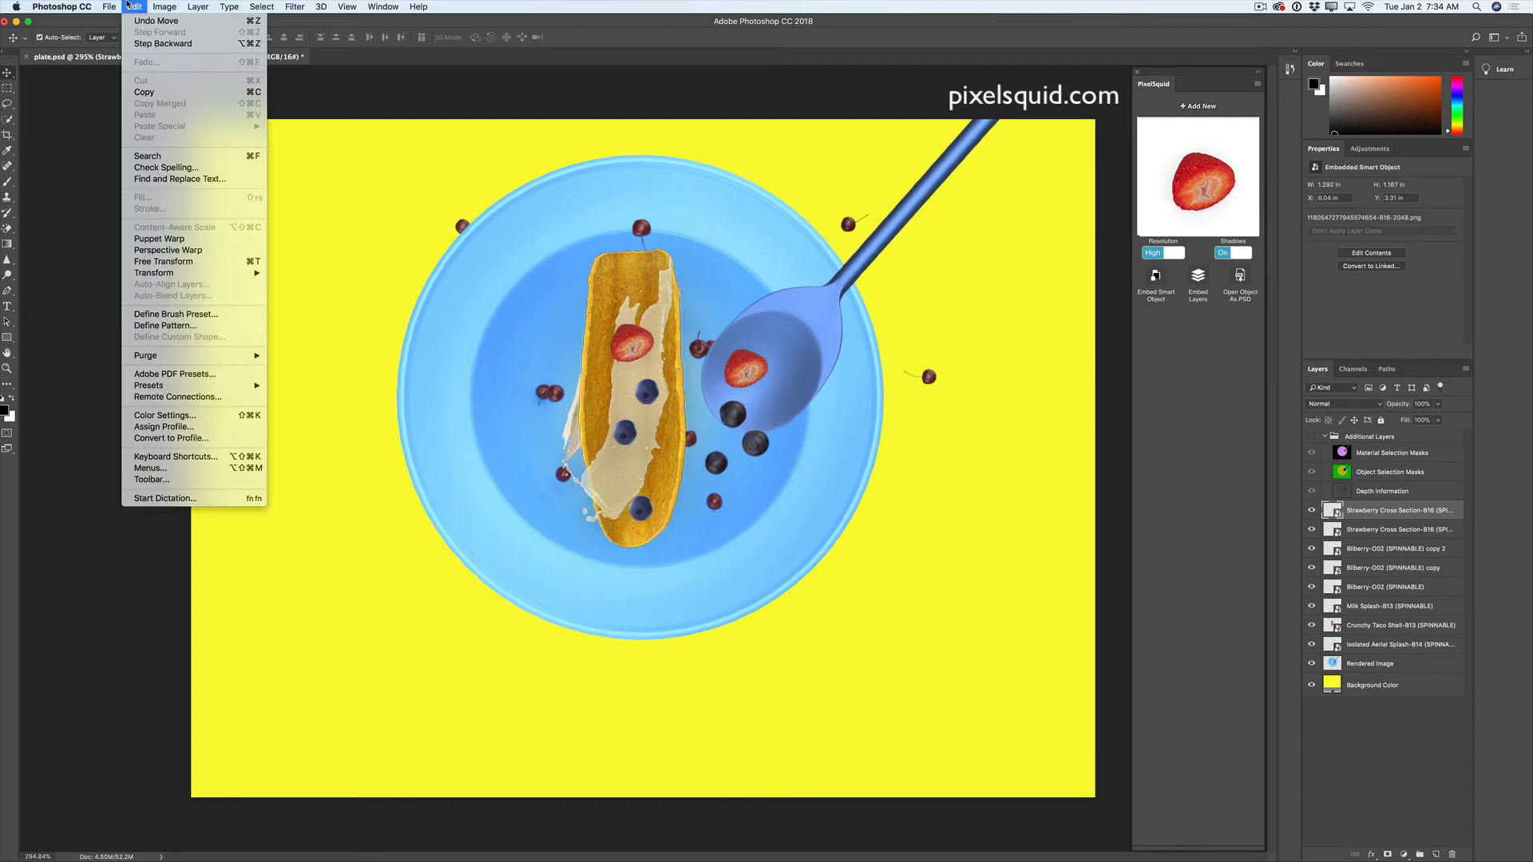
{"action": "left_click", "coordinate": [192, 262]}
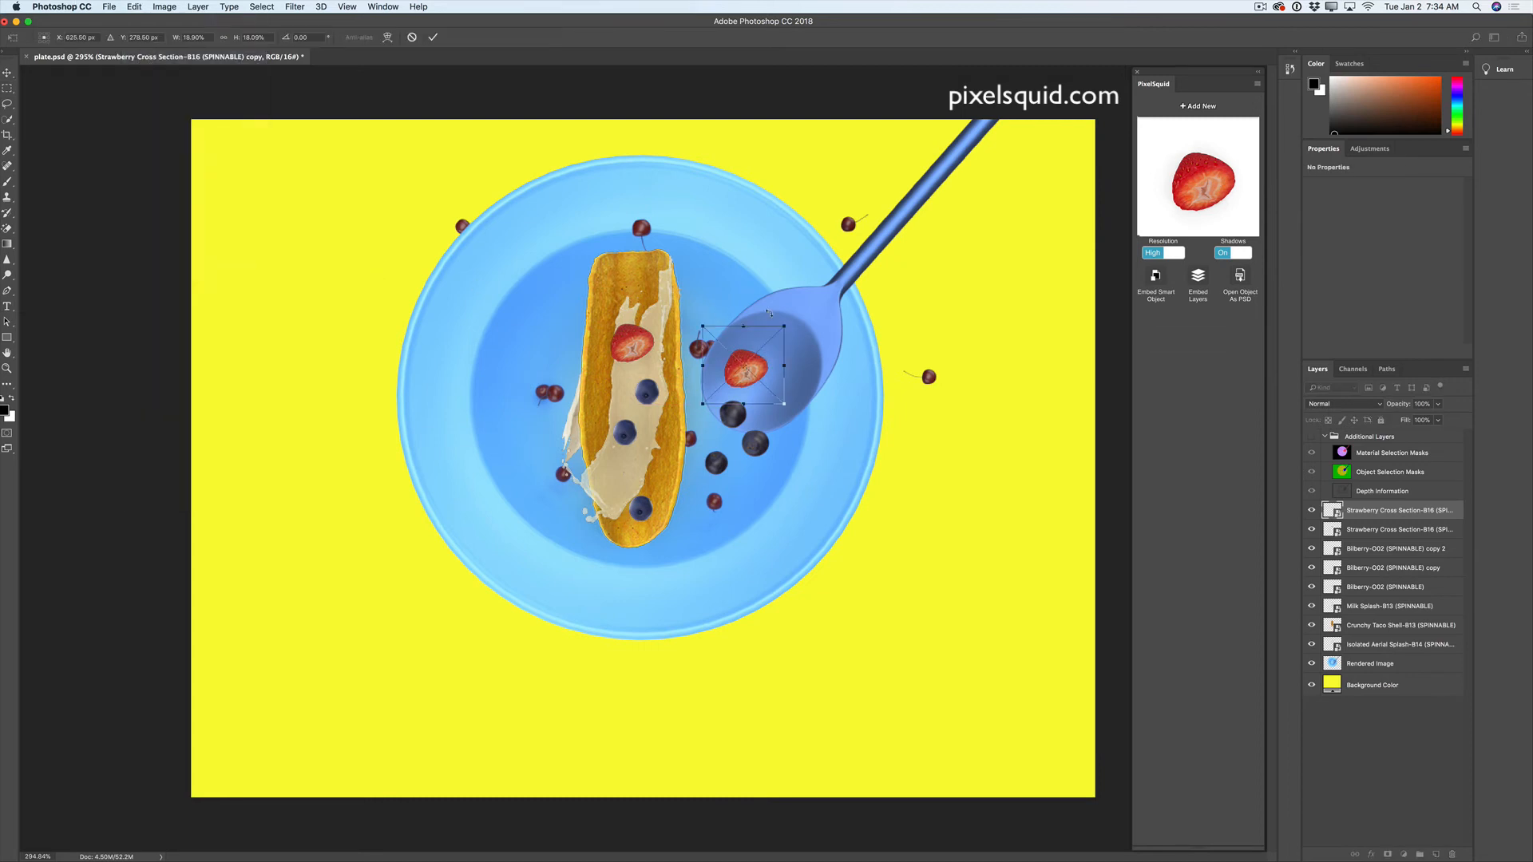
{"action": "left_click_drag", "start_coordinate": [788, 323], "coordinate": [694, 262]}
{"action": "left_click", "coordinate": [432, 37]}
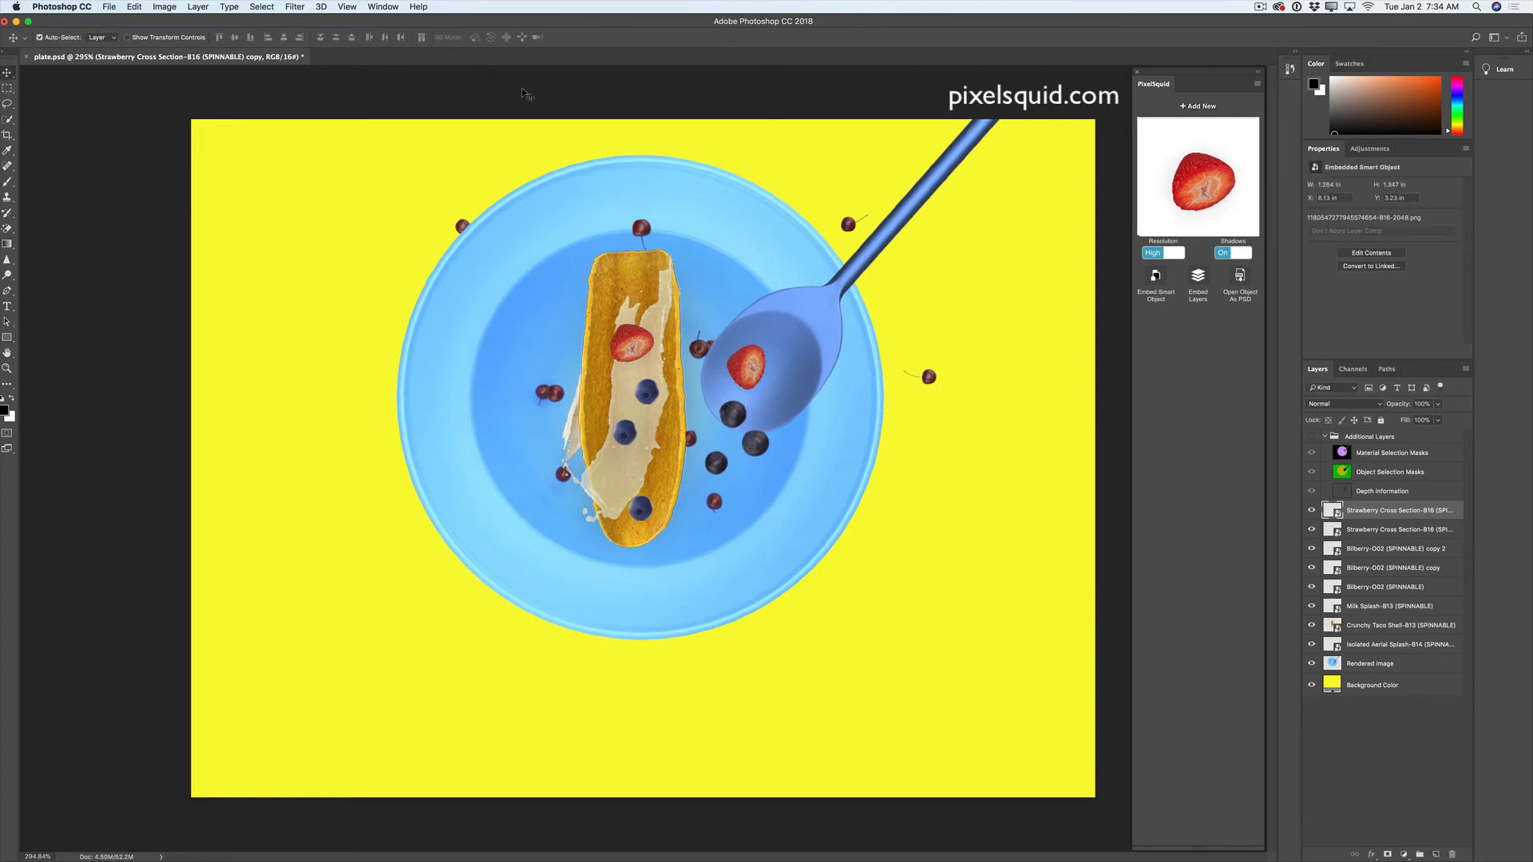
- Add the Olallieberry object from the Food collection above the strawberry slices
{"action": "left_click", "coordinate": [1198, 106]}
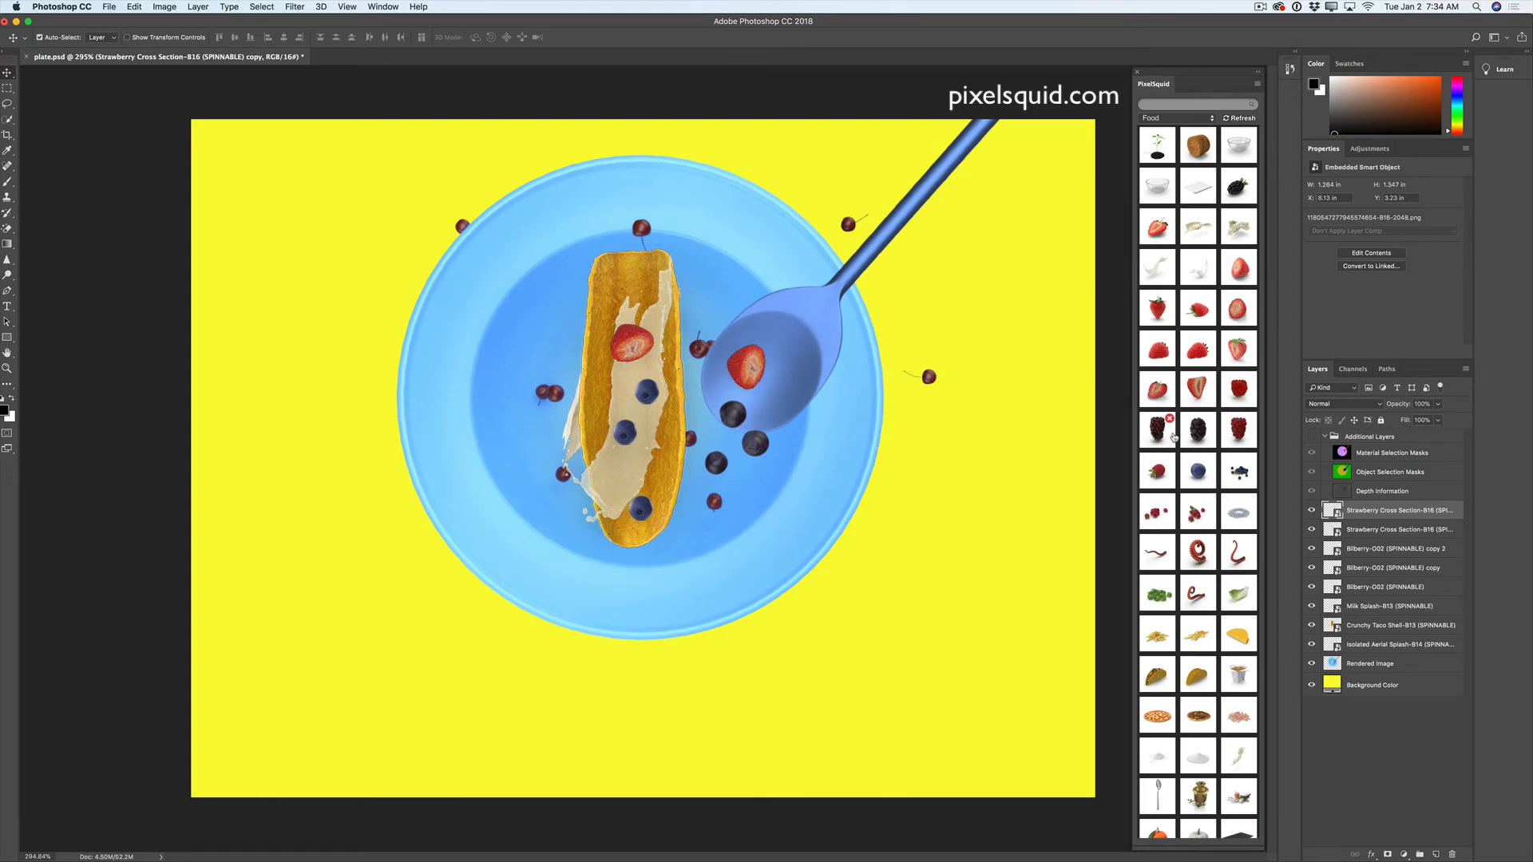
{"action": "left_click", "coordinate": [1159, 431]}
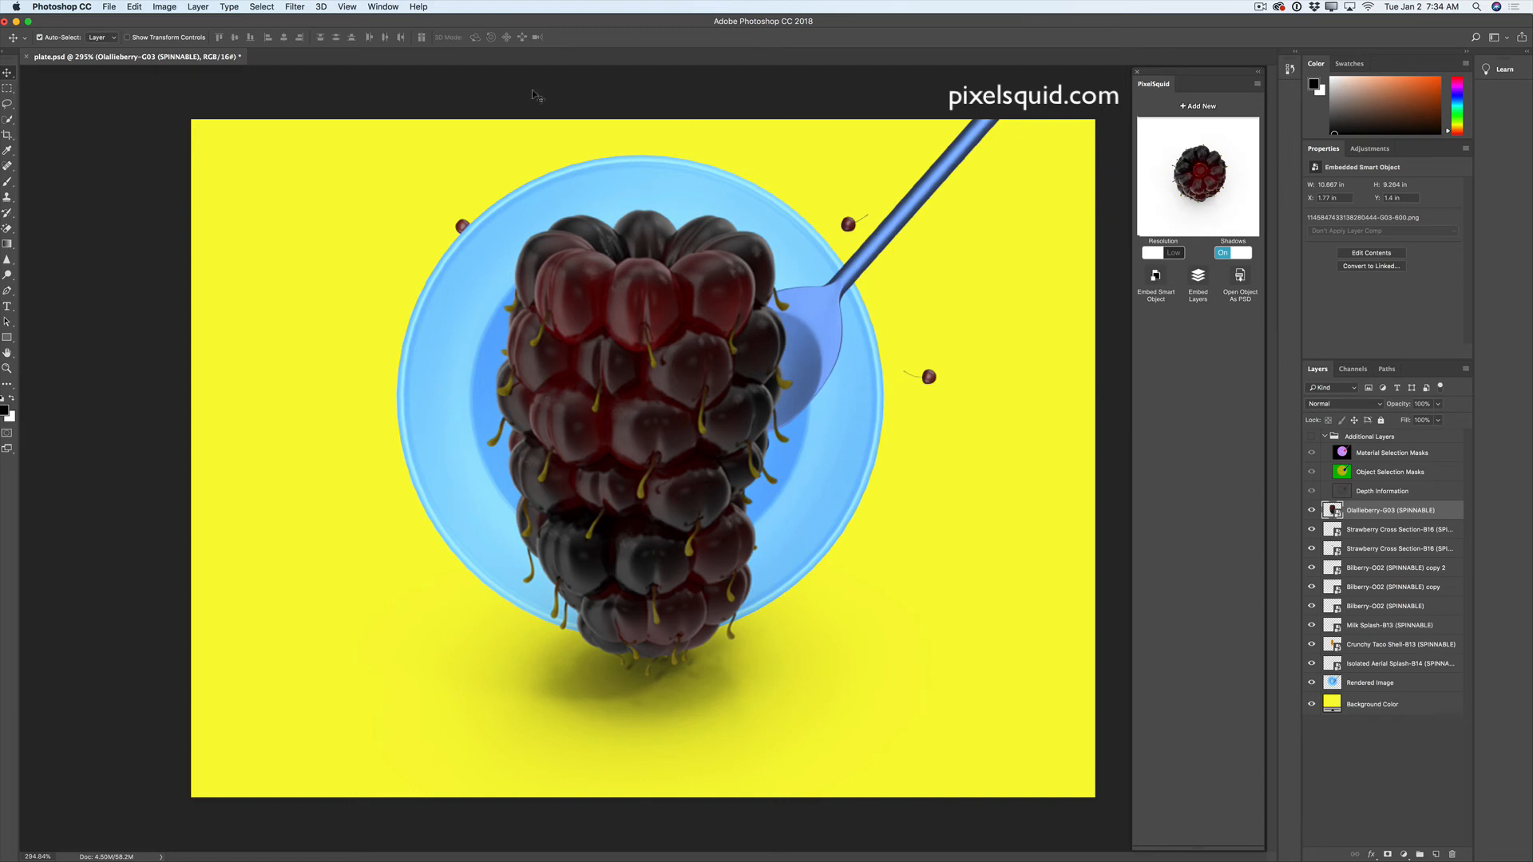
- Scale the olallieberry to about 74% wide by 65% high and place it beside the bilberries on the taco shell
{"action": "left_click", "coordinate": [133, 8]}
{"action": "left_click", "coordinate": [163, 262]}
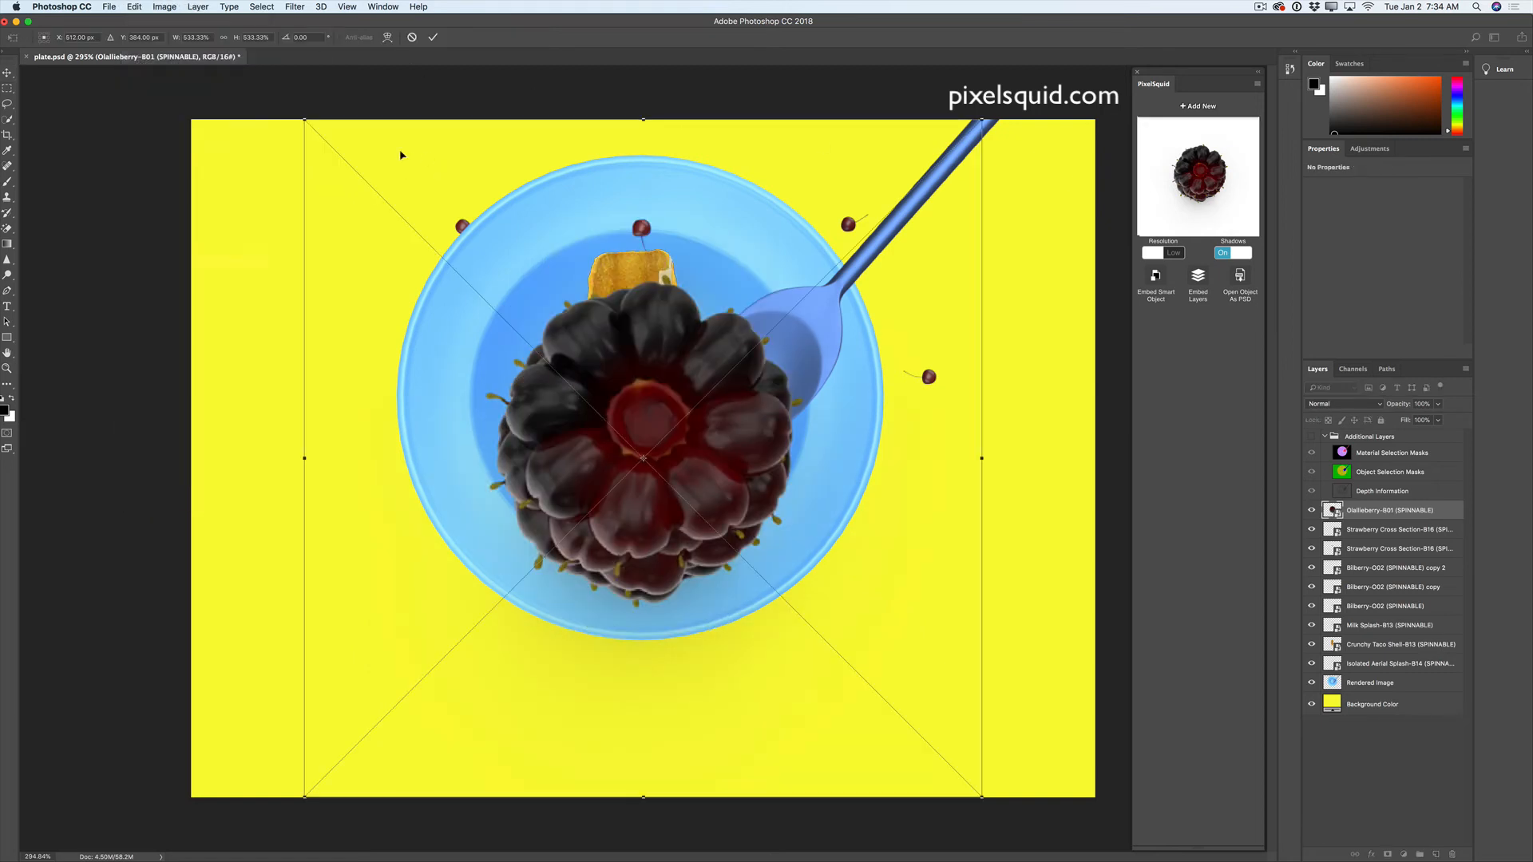
{"action": "left_click_drag", "start_coordinate": [307, 122], "coordinate": [851, 697]}
{"action": "left_click_drag", "start_coordinate": [917, 742], "coordinate": [670, 422]}
{"action": "left_click_drag", "start_coordinate": [730, 481], "coordinate": [696, 461]}
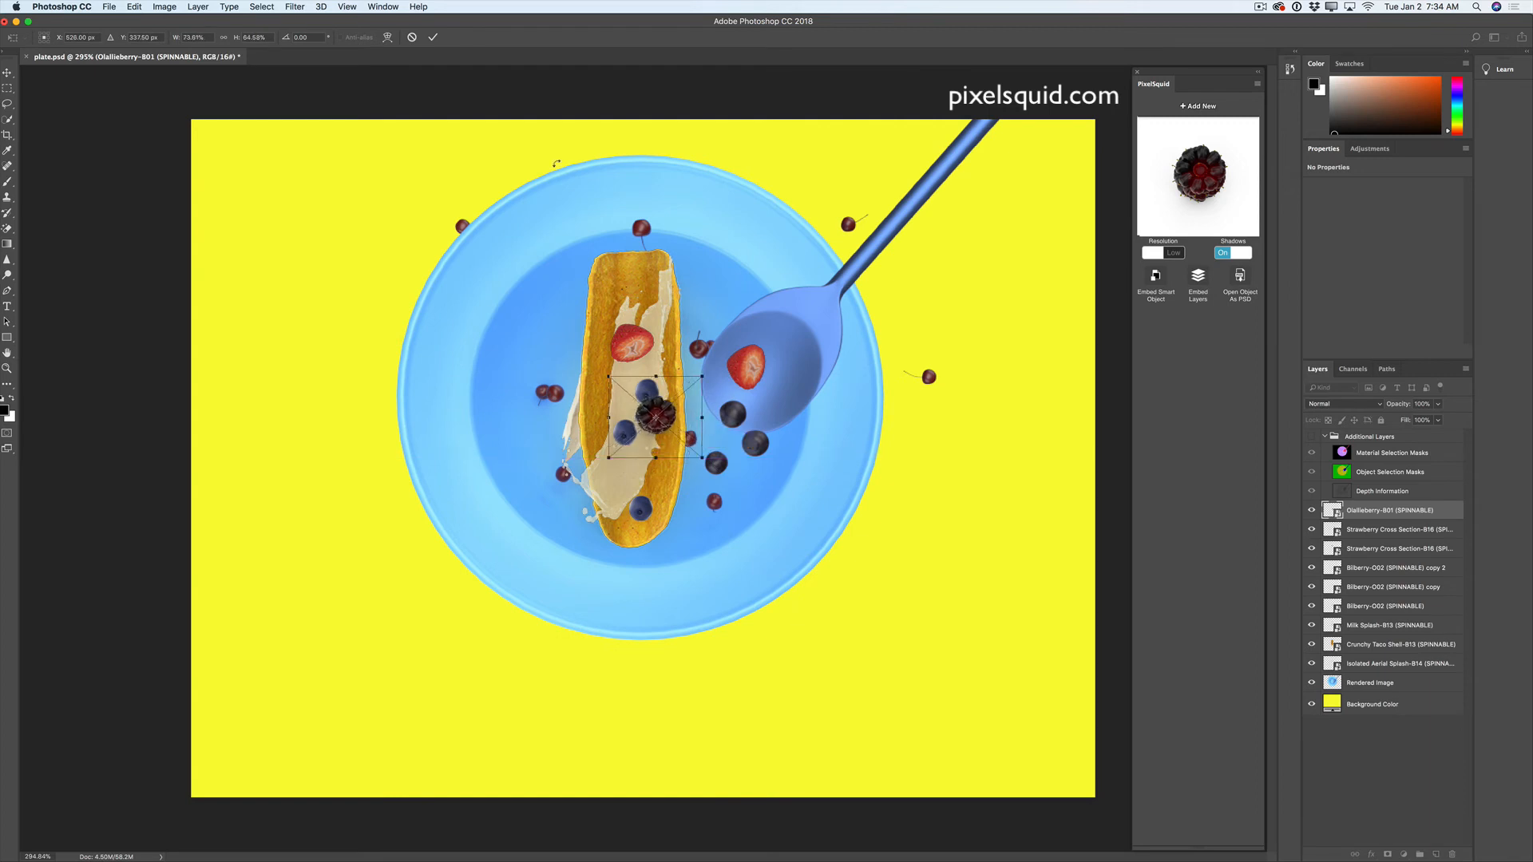
{"action": "left_click", "coordinate": [433, 38]}
- Spin the olallieberry to show its side, shift it onto the shell's edge near the spoon, and switch it to high resolution
{"action": "left_click_drag", "start_coordinate": [1203, 175], "coordinate": [1181, 170]}
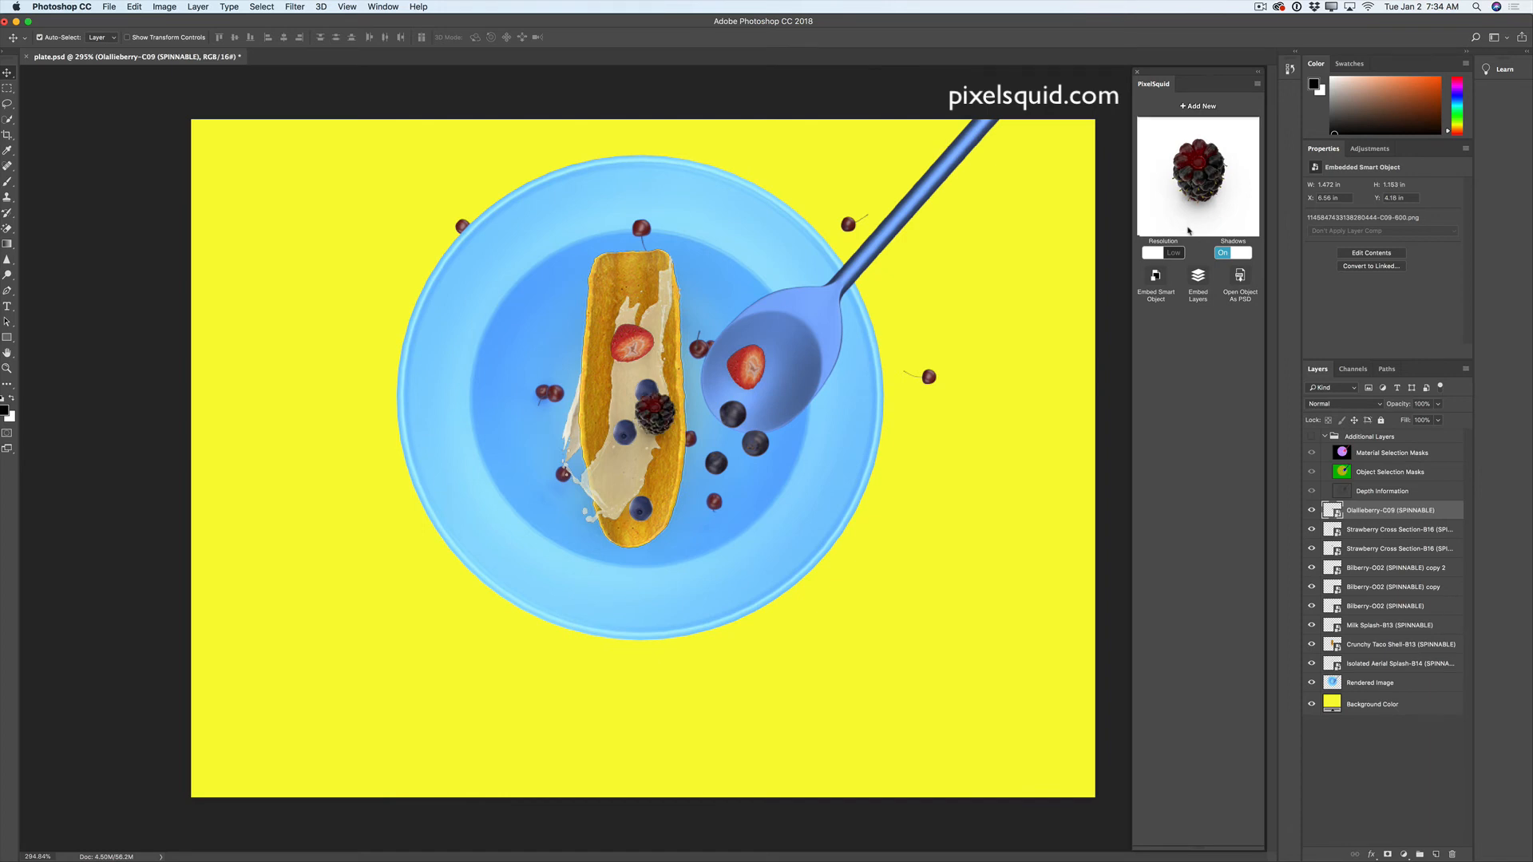
{"action": "left_click_drag", "start_coordinate": [657, 419], "coordinate": [674, 455]}
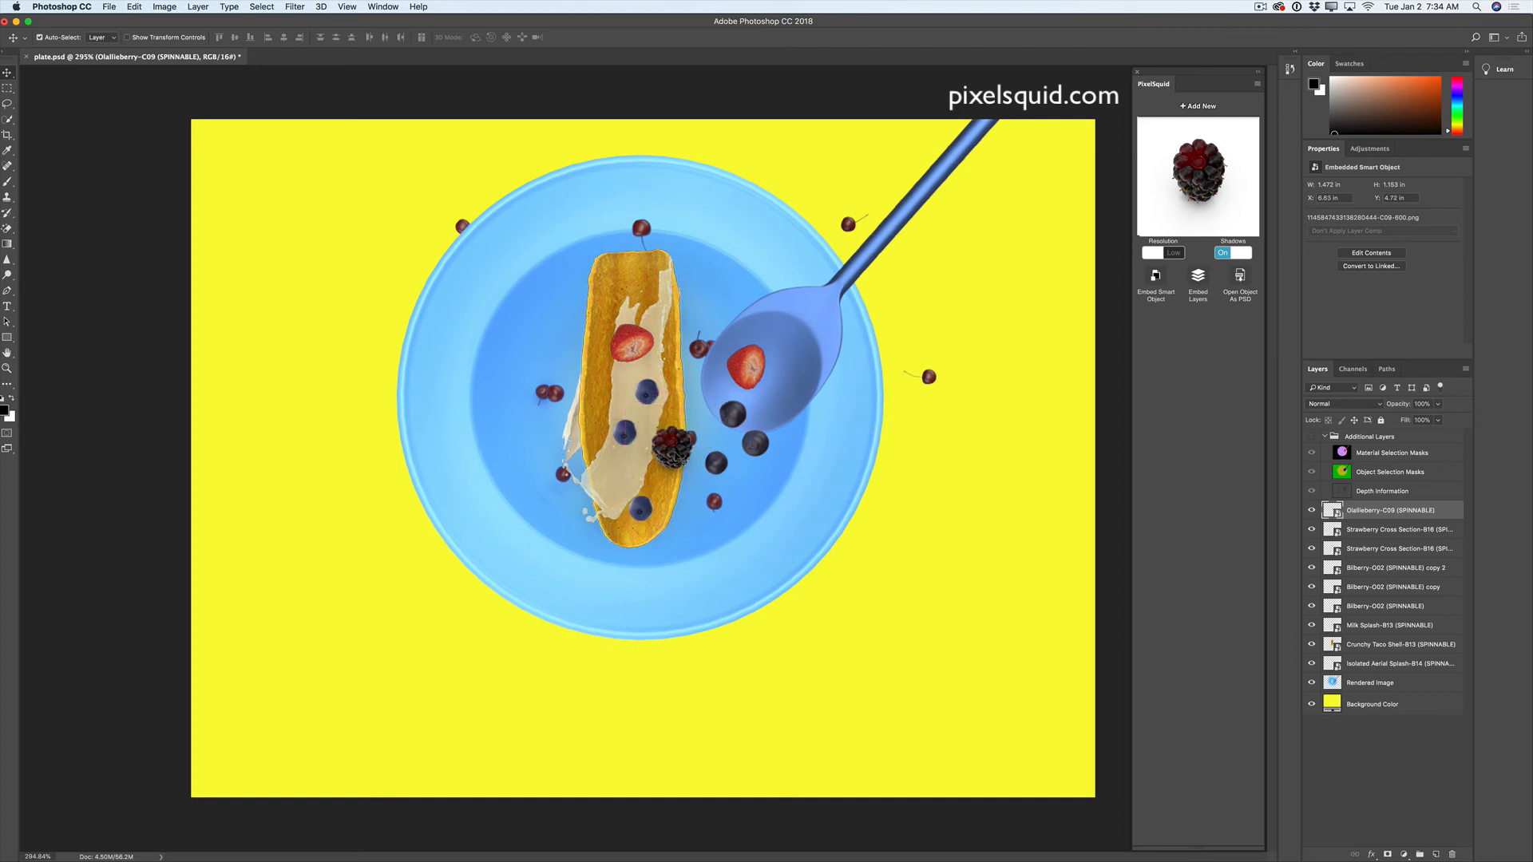
{"action": "left_click", "coordinate": [1175, 254]}
- Add the Raspberry cluster from the Food collection and spin it to an overhead angle
{"action": "left_click", "coordinate": [1202, 106]}
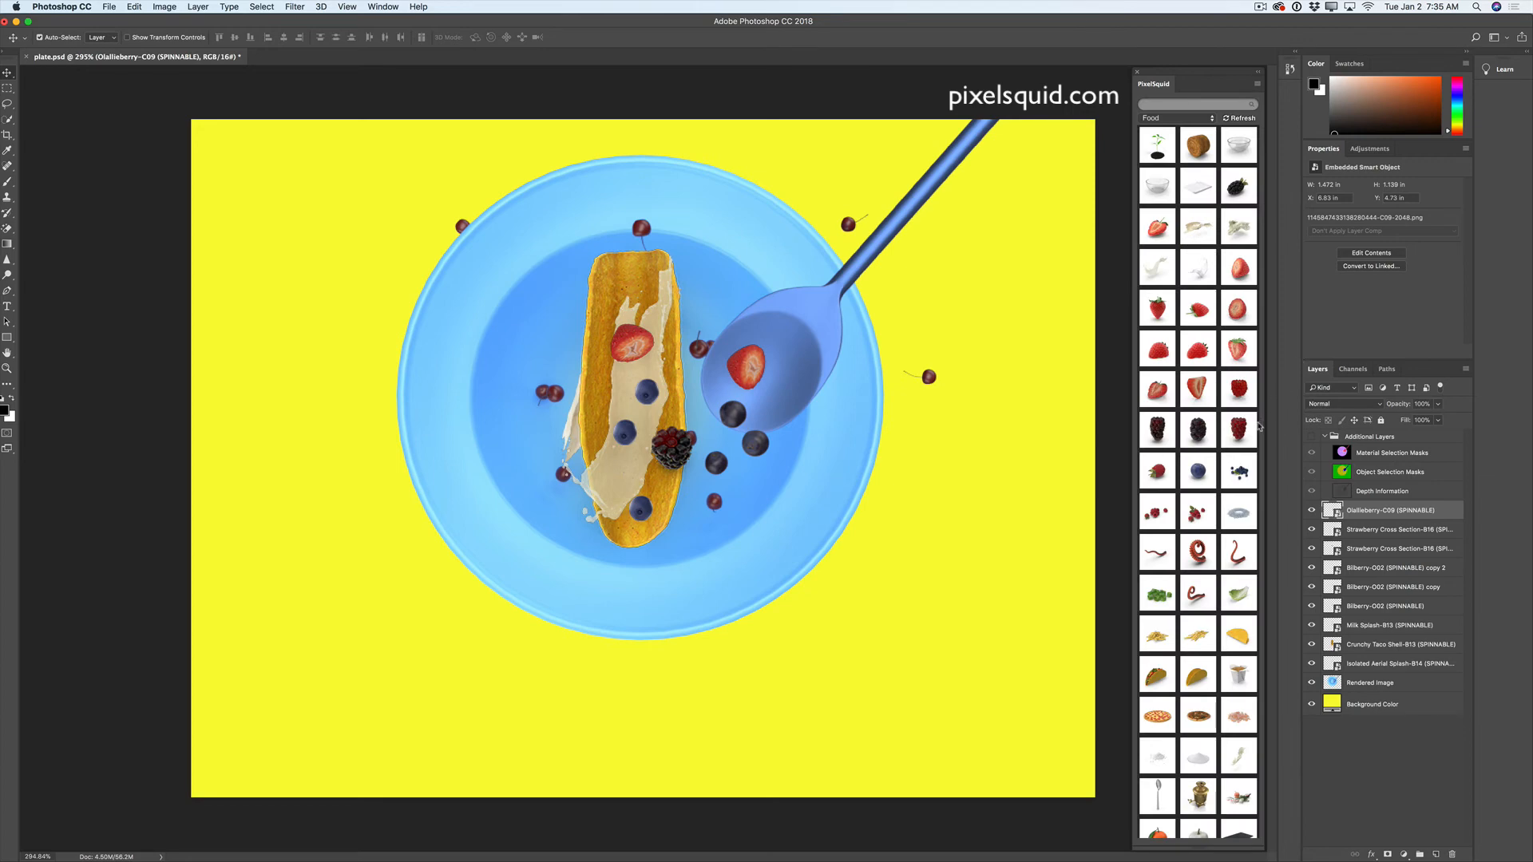
{"action": "left_click", "coordinate": [1157, 520]}
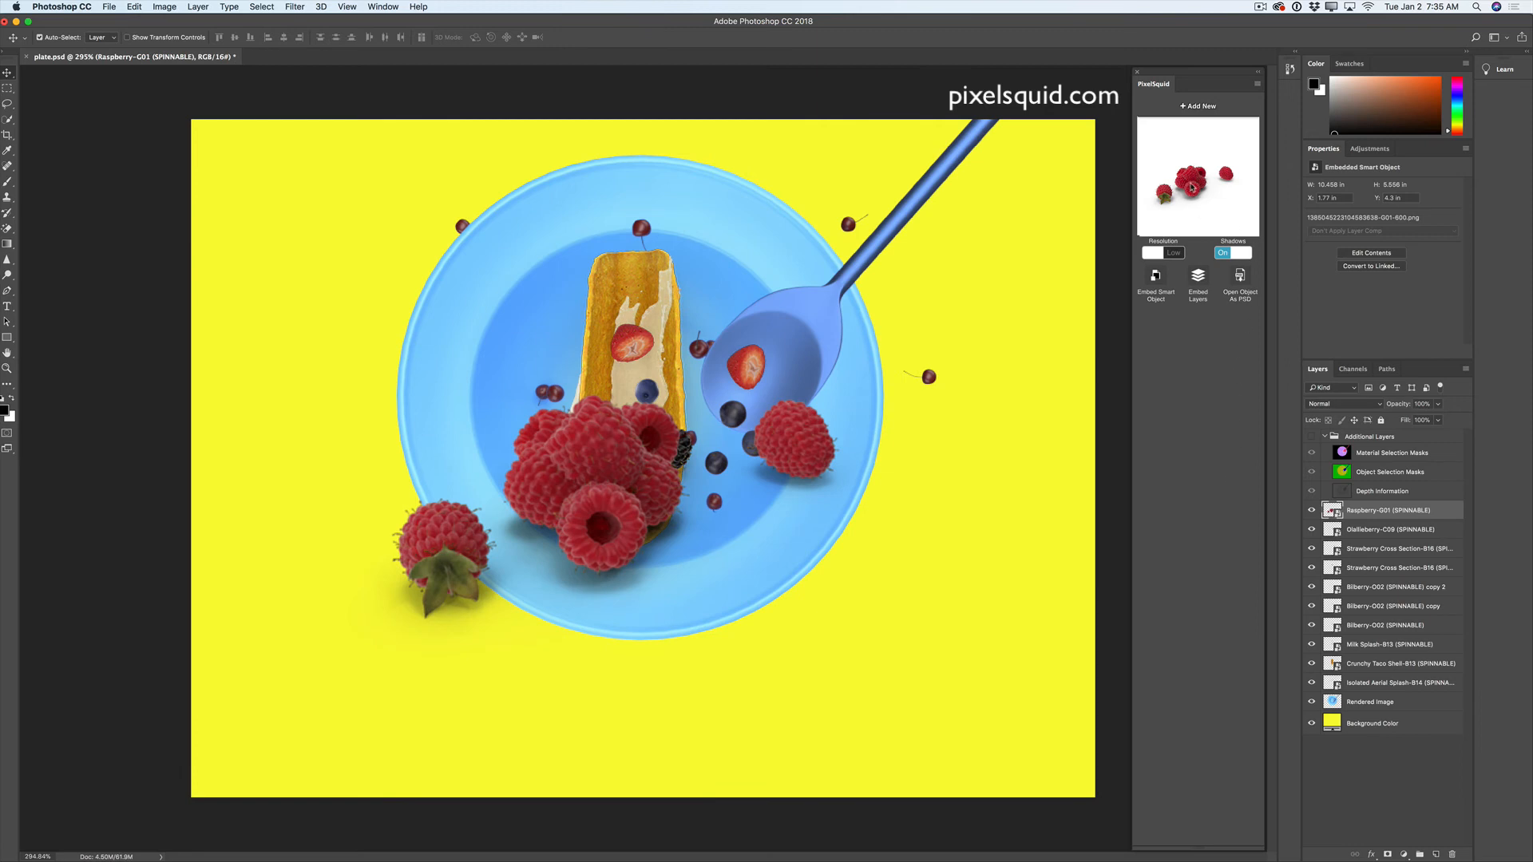
{"action": "left_click_drag", "start_coordinate": [1190, 189], "coordinate": [1195, 206]}
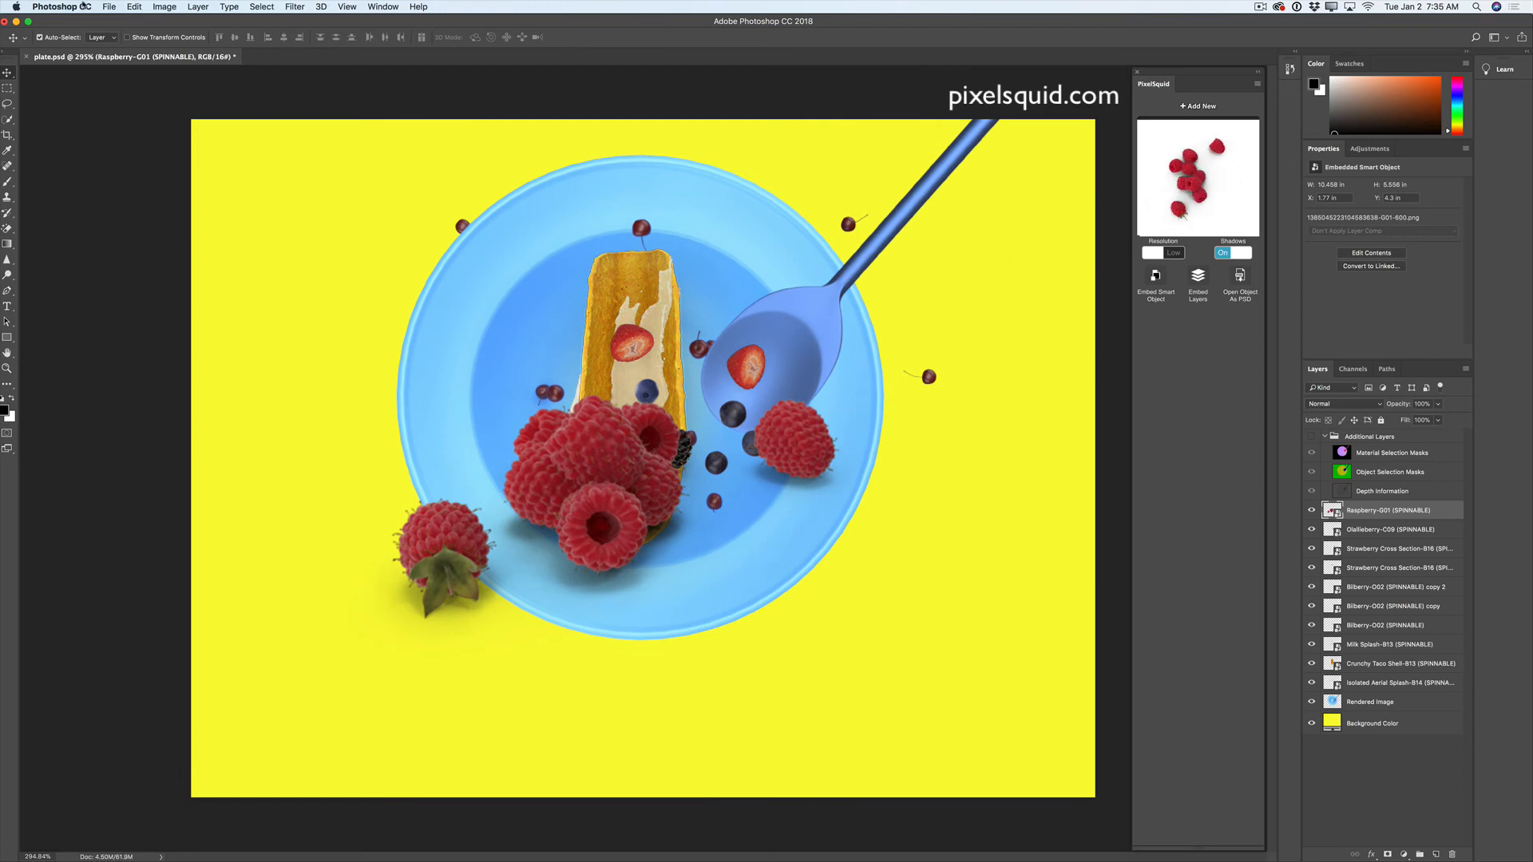
- Scale the raspberry cluster to about 117% wide by 97% high and place it on the milk splash just below the strawberry slice
{"action": "left_click", "coordinate": [134, 6]}
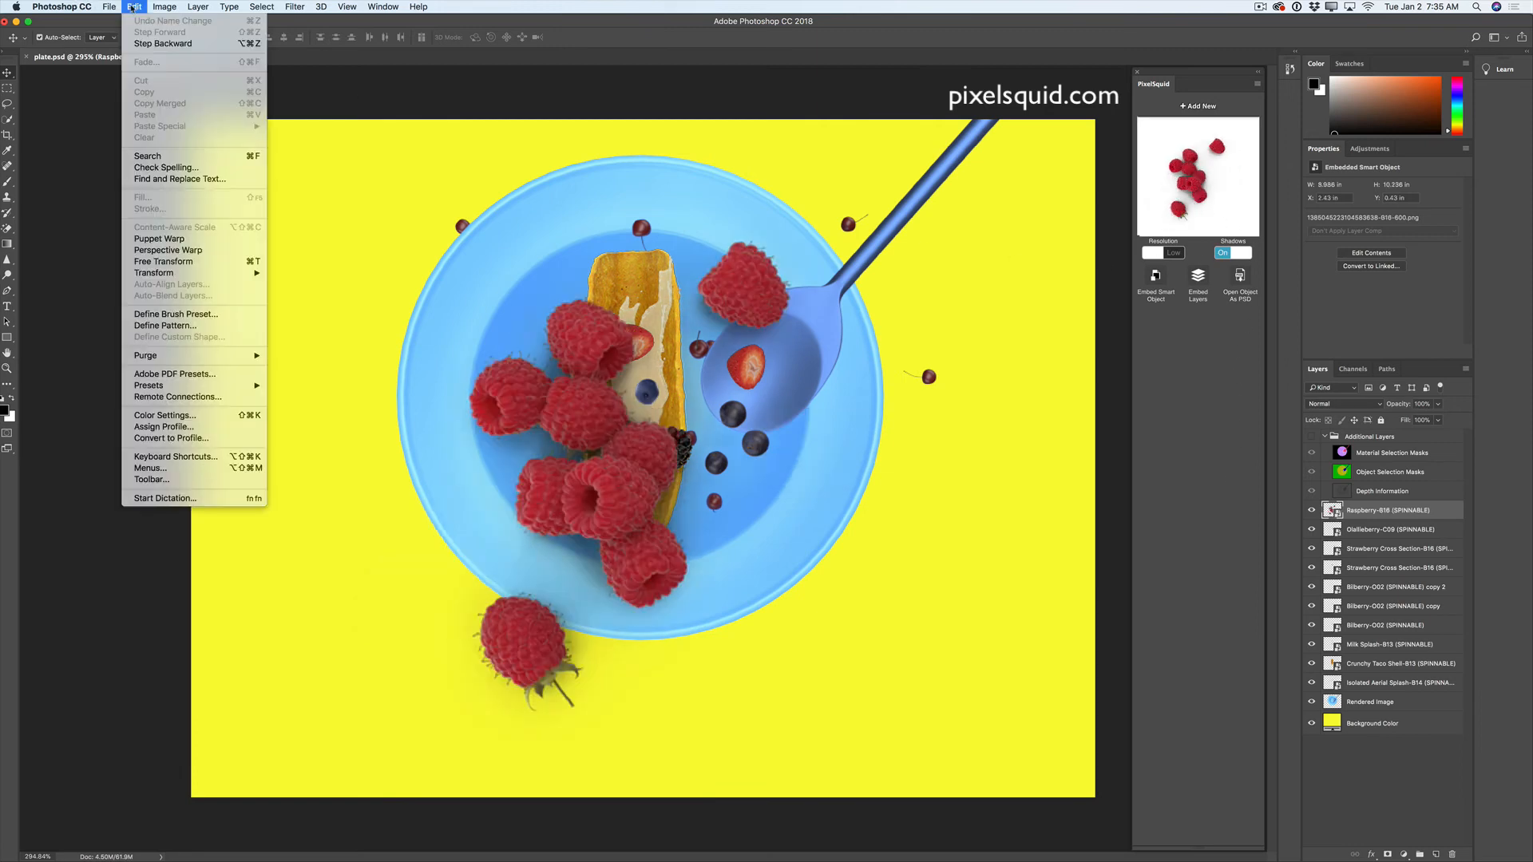
{"action": "left_click", "coordinate": [174, 262]}
{"action": "left_click_drag", "start_coordinate": [305, 120], "coordinate": [831, 668]}
{"action": "left_click_drag", "start_coordinate": [879, 685], "coordinate": [605, 354]}
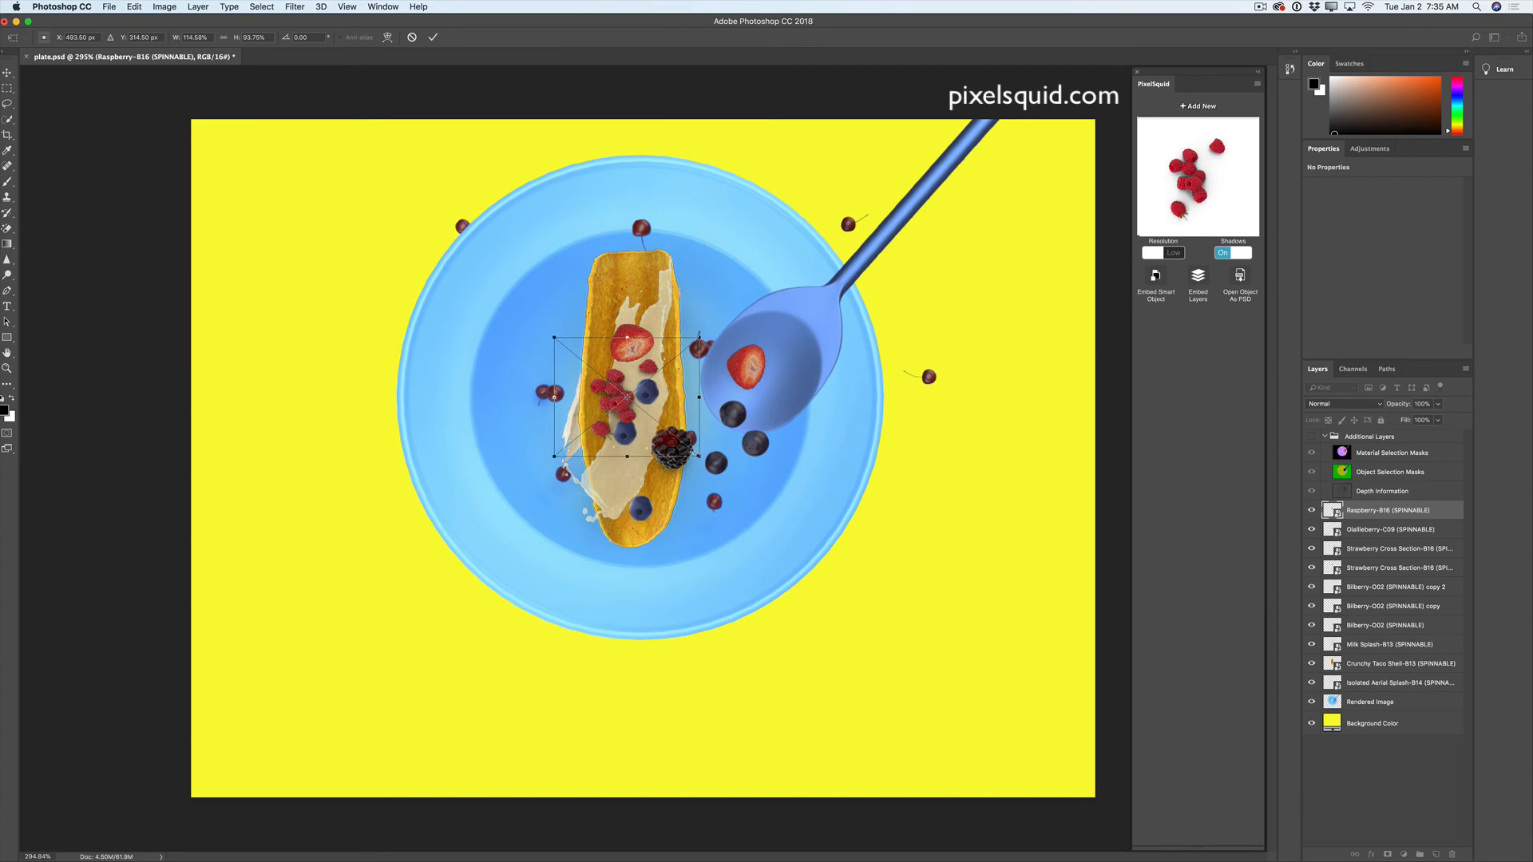
{"action": "left_click_drag", "start_coordinate": [697, 453], "coordinate": [706, 464]}
{"action": "mouse_move", "coordinate": [631, 423]}
{"action": "left_mouse_down"}
{"action": "mouse_move", "coordinate": [575, 478]}
{"action": "mouse_move", "coordinate": [607, 511]}
{"action": "mouse_move", "coordinate": [651, 455]}
{"action": "mouse_move", "coordinate": [632, 418]}
{"action": "left_mouse_up"}
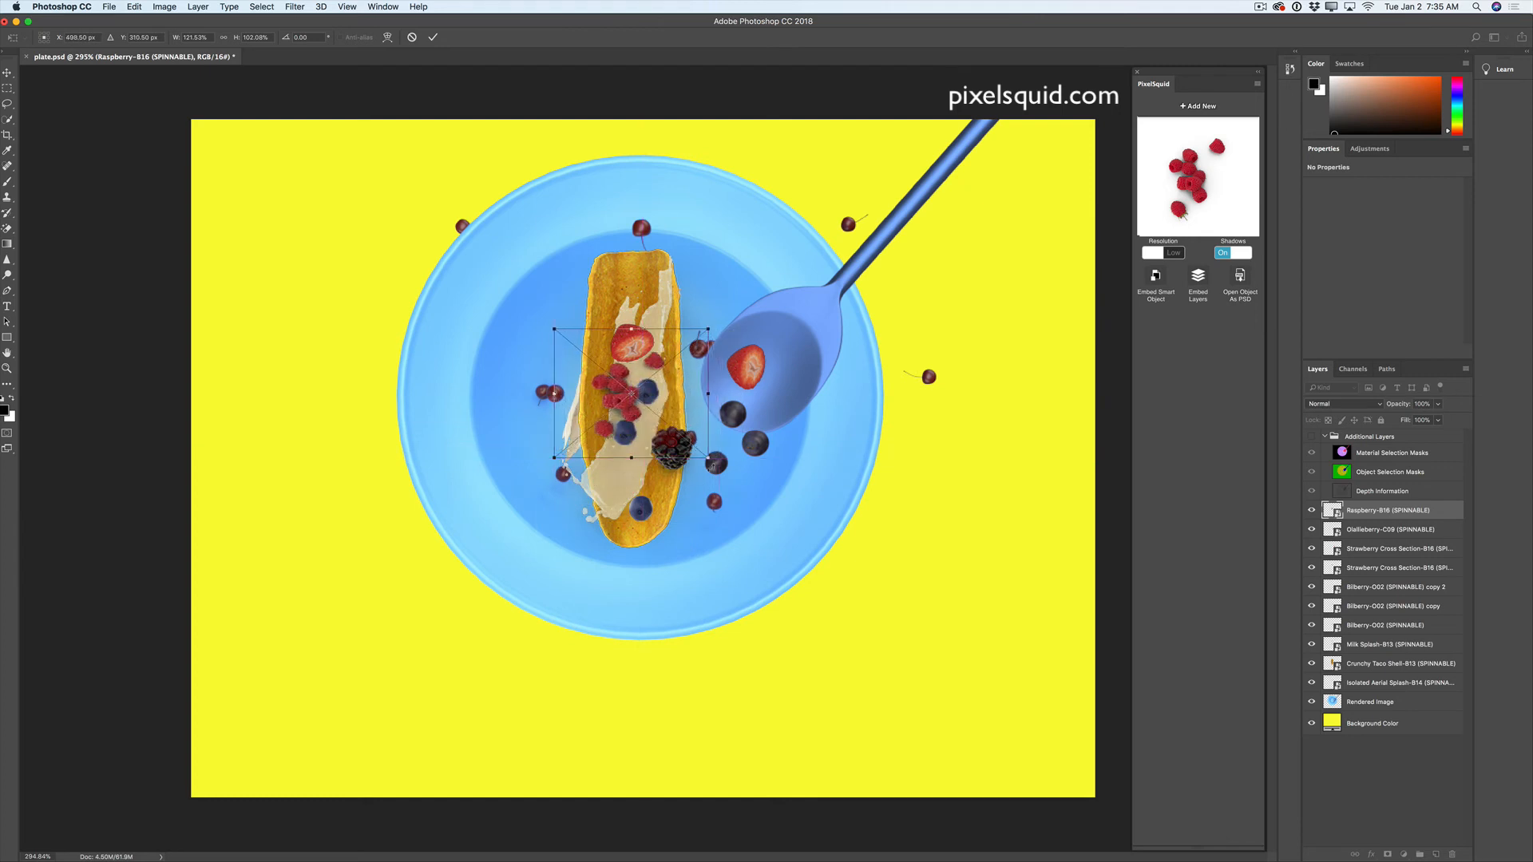
{"action": "left_click_drag", "start_coordinate": [708, 458], "coordinate": [702, 451]}
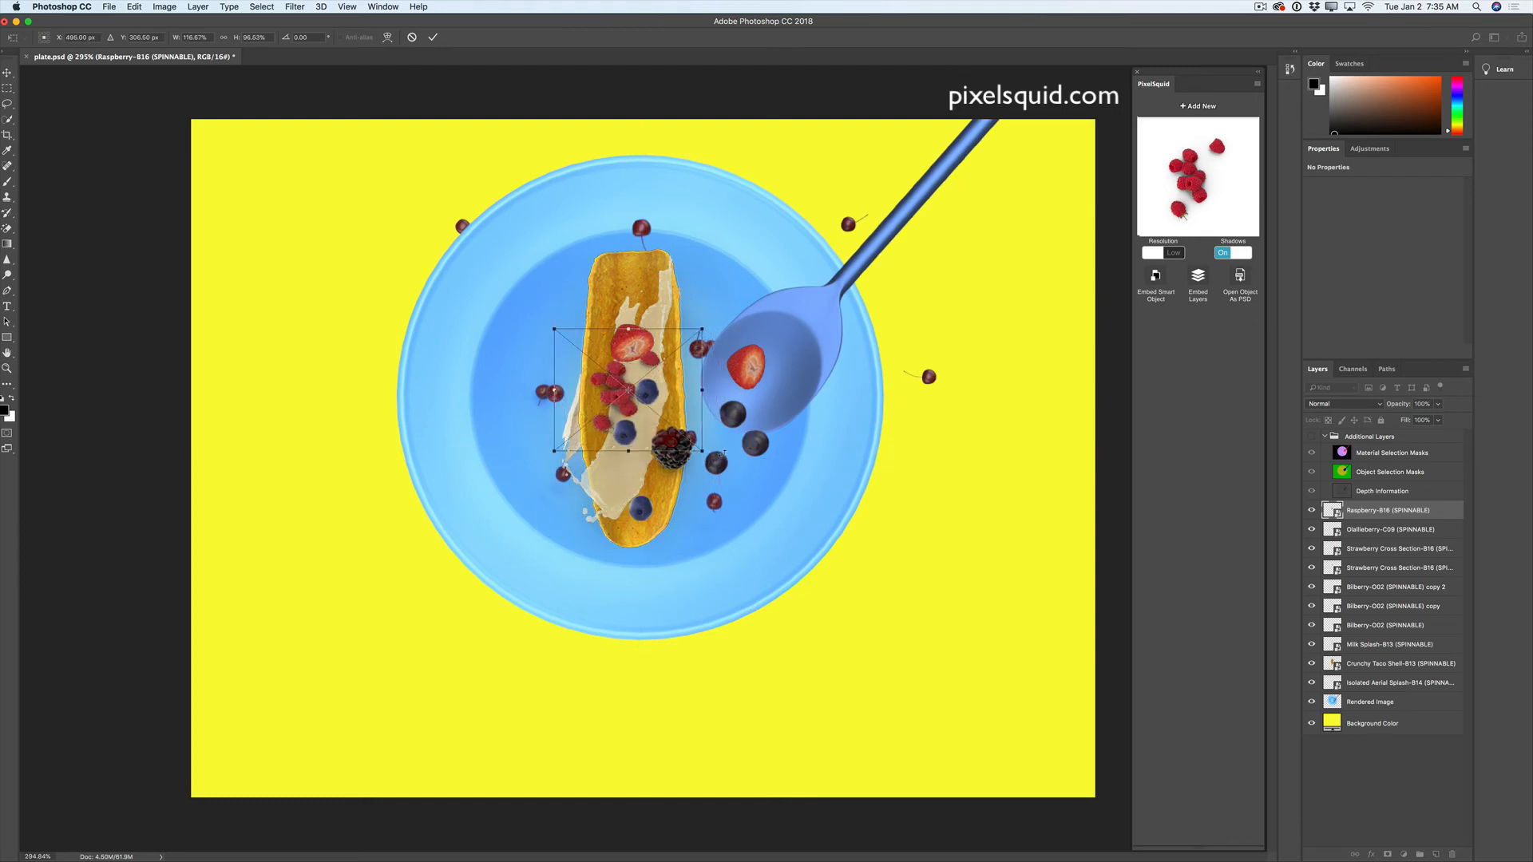
{"action": "left_click", "coordinate": [432, 37]}
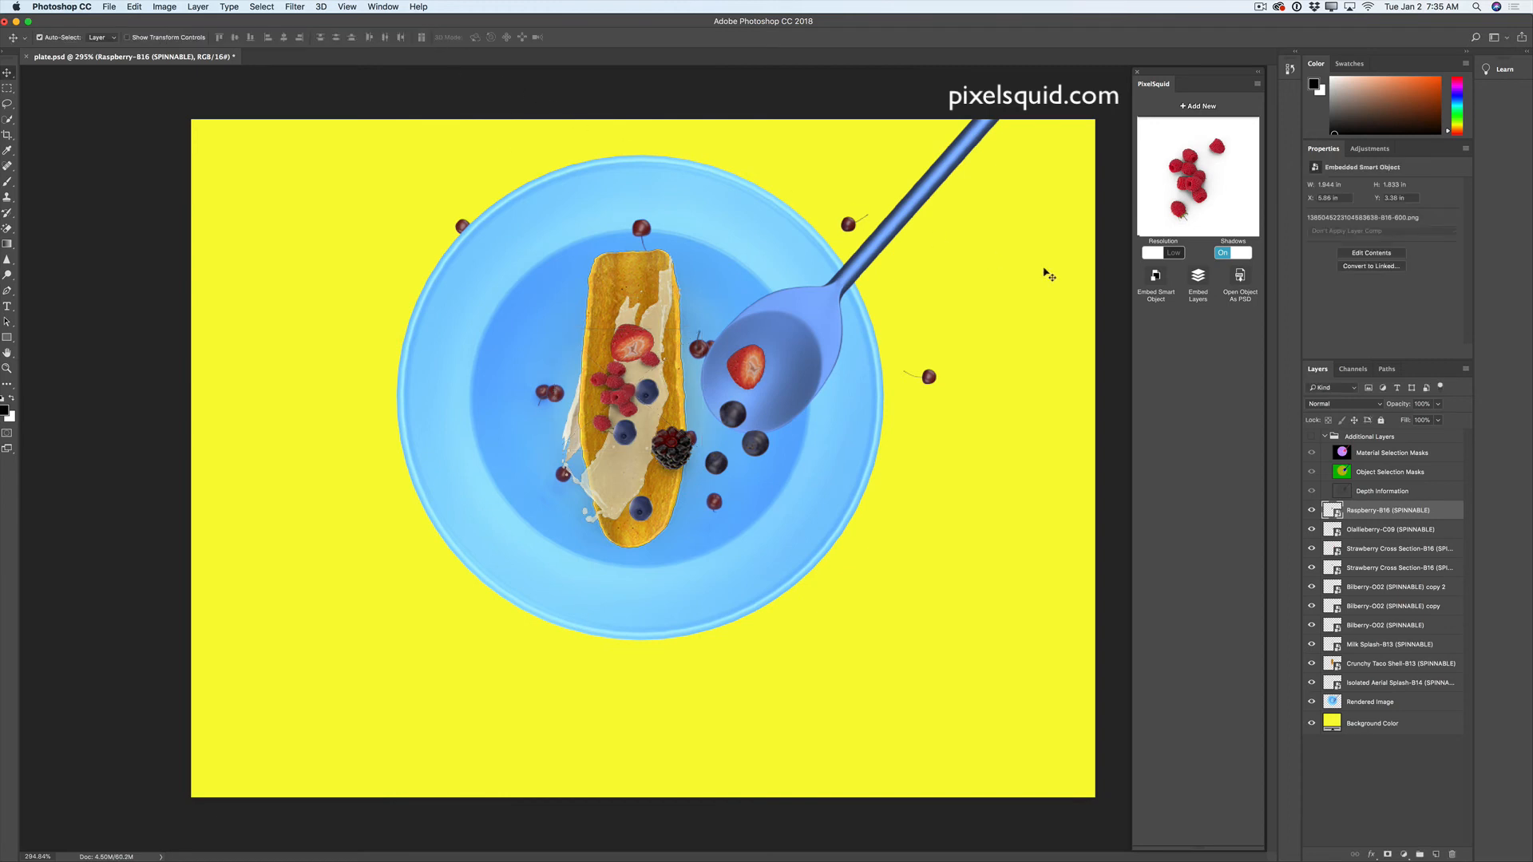
- Switch the raspberries to high resolution and tuck them under the strawberry slice, with their layer directly above the original Bilberry layer
{"action": "left_click", "coordinate": [1176, 253]}
{"action": "left_click_drag", "start_coordinate": [1411, 515], "coordinate": [1395, 625]}
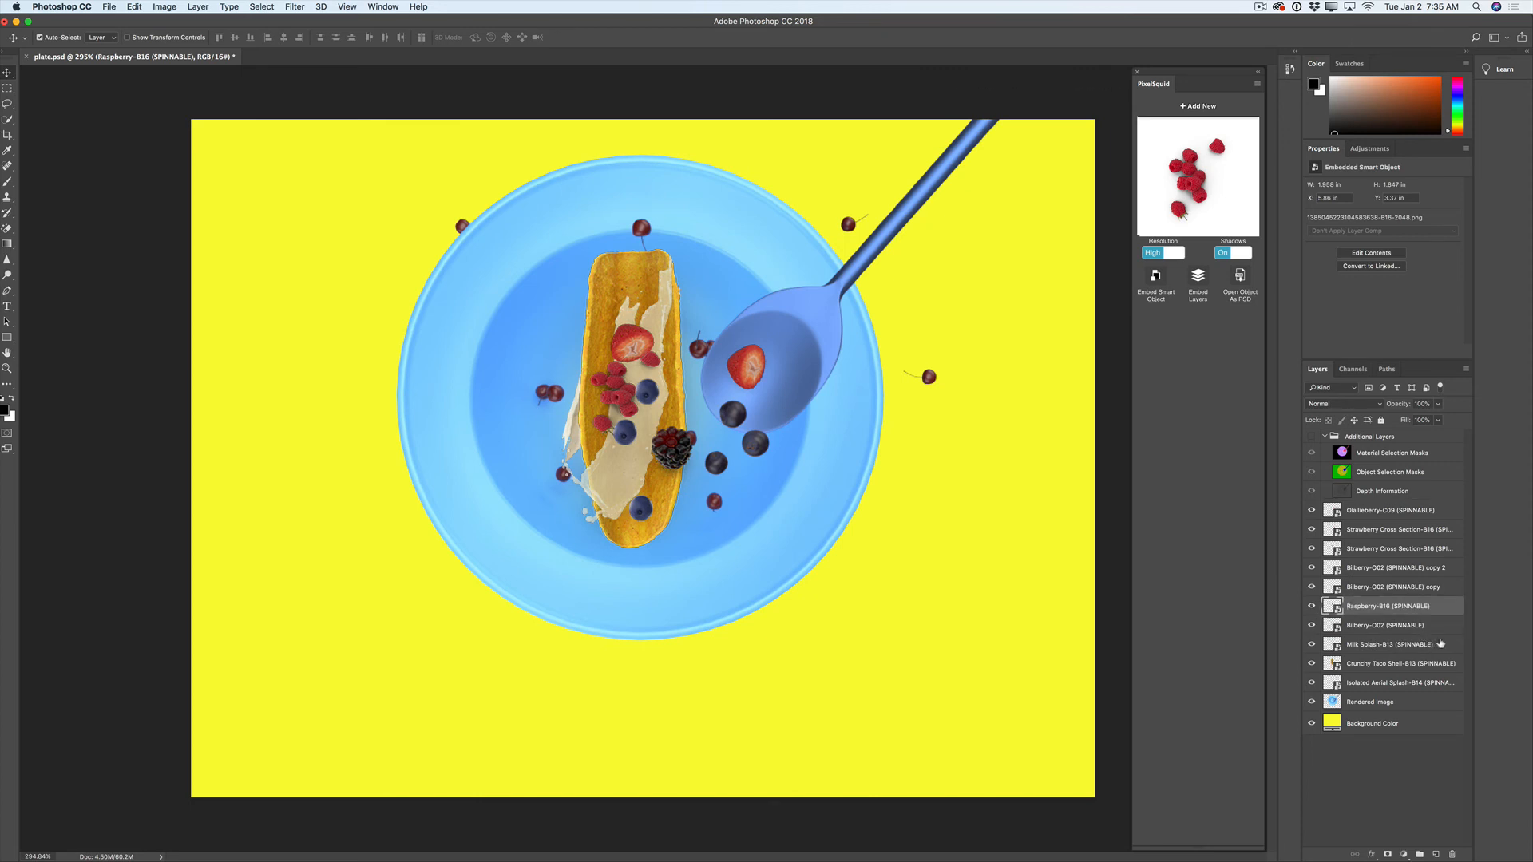
{"action": "left_click_drag", "start_coordinate": [635, 399], "coordinate": [628, 380]}
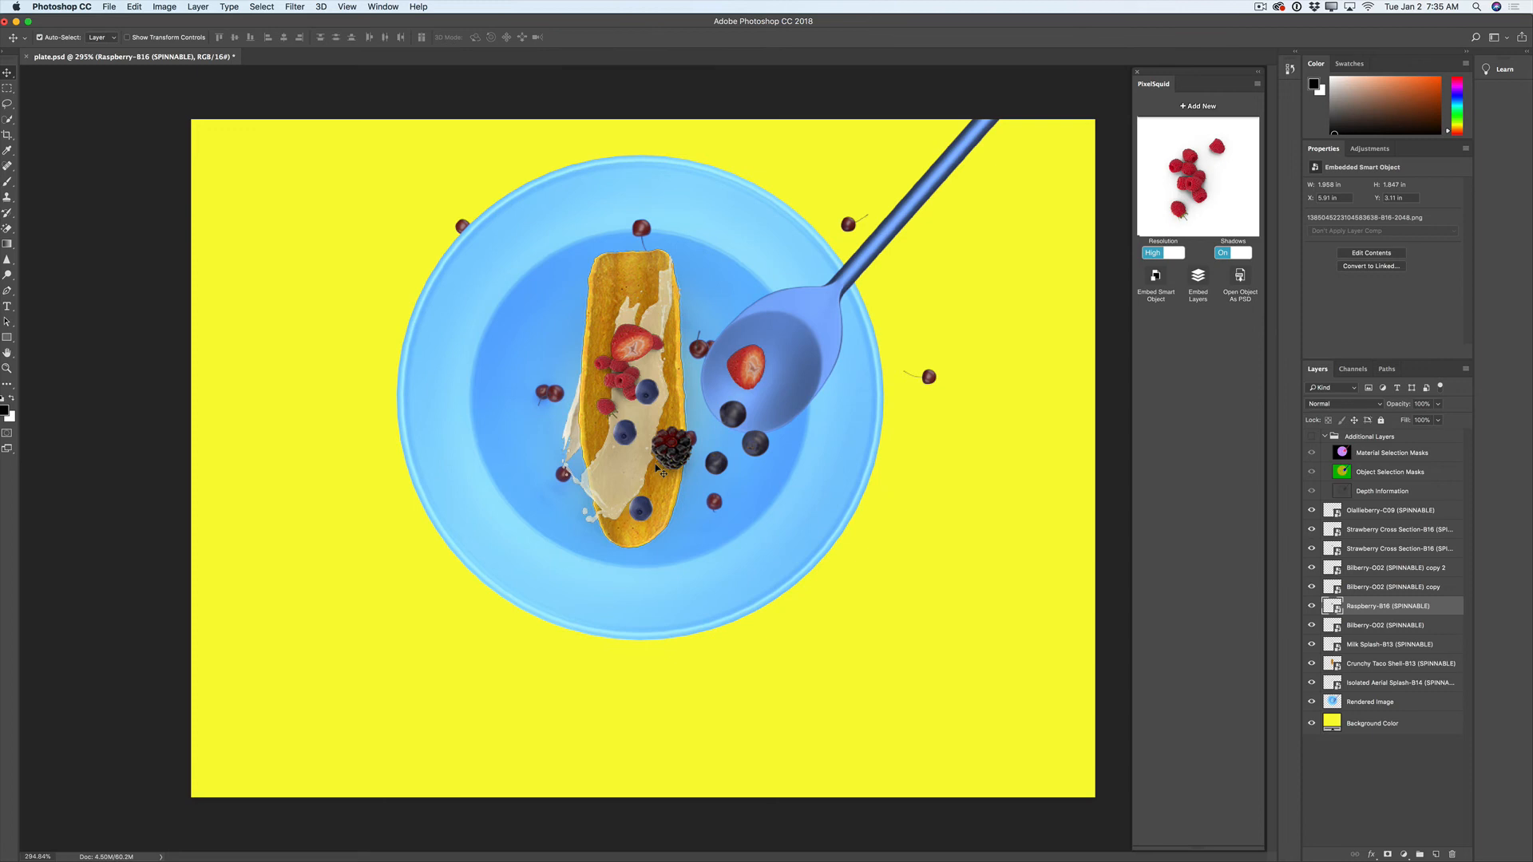
- Add the Salmonberry object from the Food collection and spin it to an overhead angle
{"action": "left_click", "coordinate": [1198, 107]}
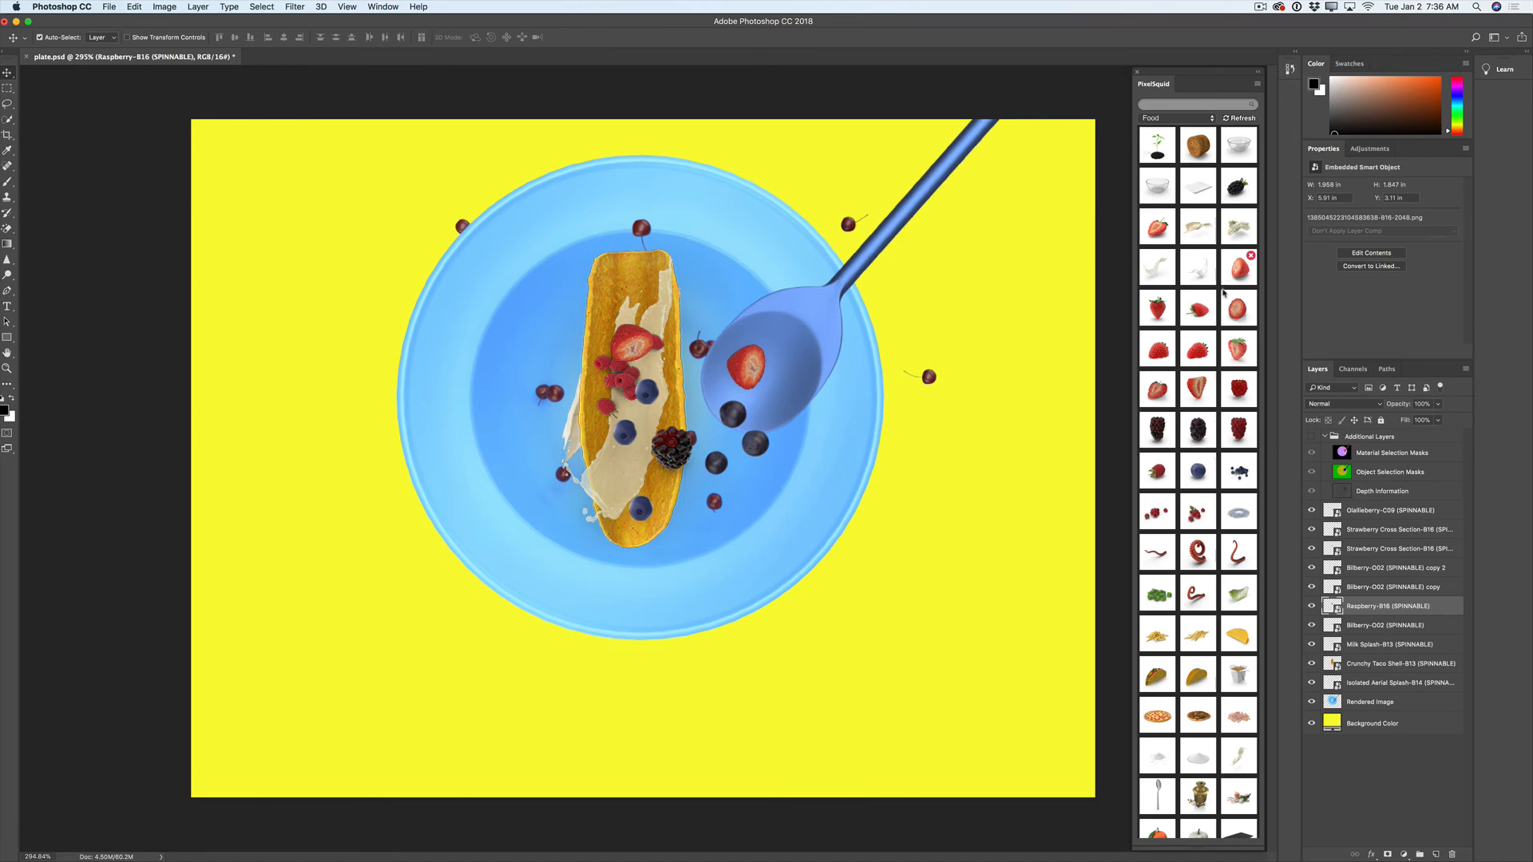
{"action": "left_click", "coordinate": [1238, 394]}
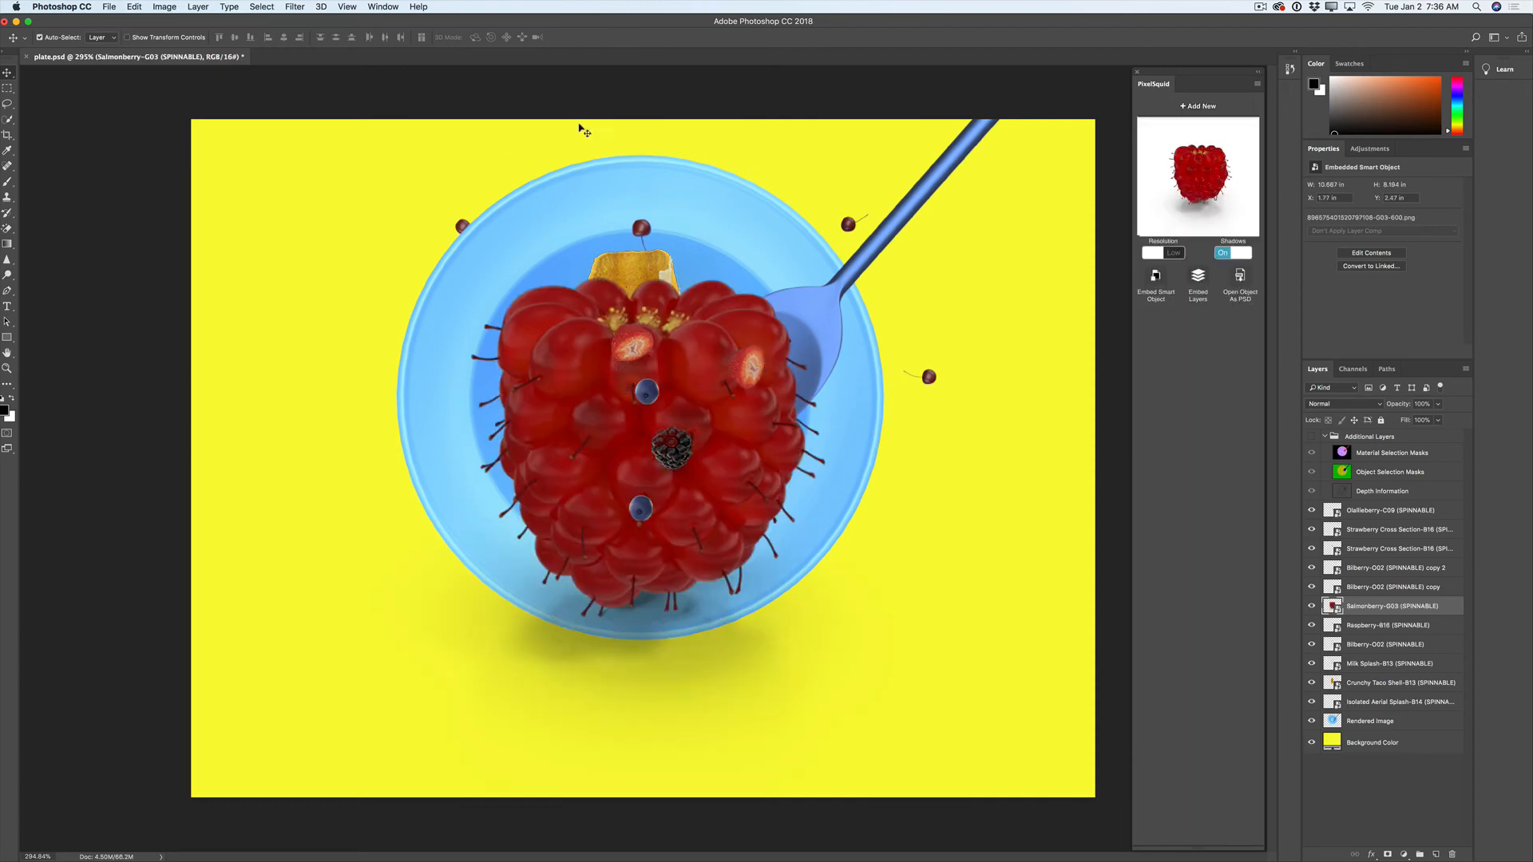
{"action": "mouse_move", "coordinate": [1205, 175]}
{"action": "left_mouse_down"}
{"action": "mouse_move", "coordinate": [1193, 144]}
{"action": "mouse_move", "coordinate": [1241, 182]}
{"action": "mouse_move", "coordinate": [1241, 207]}
{"action": "mouse_move", "coordinate": [1197, 174]}
{"action": "left_mouse_up"}
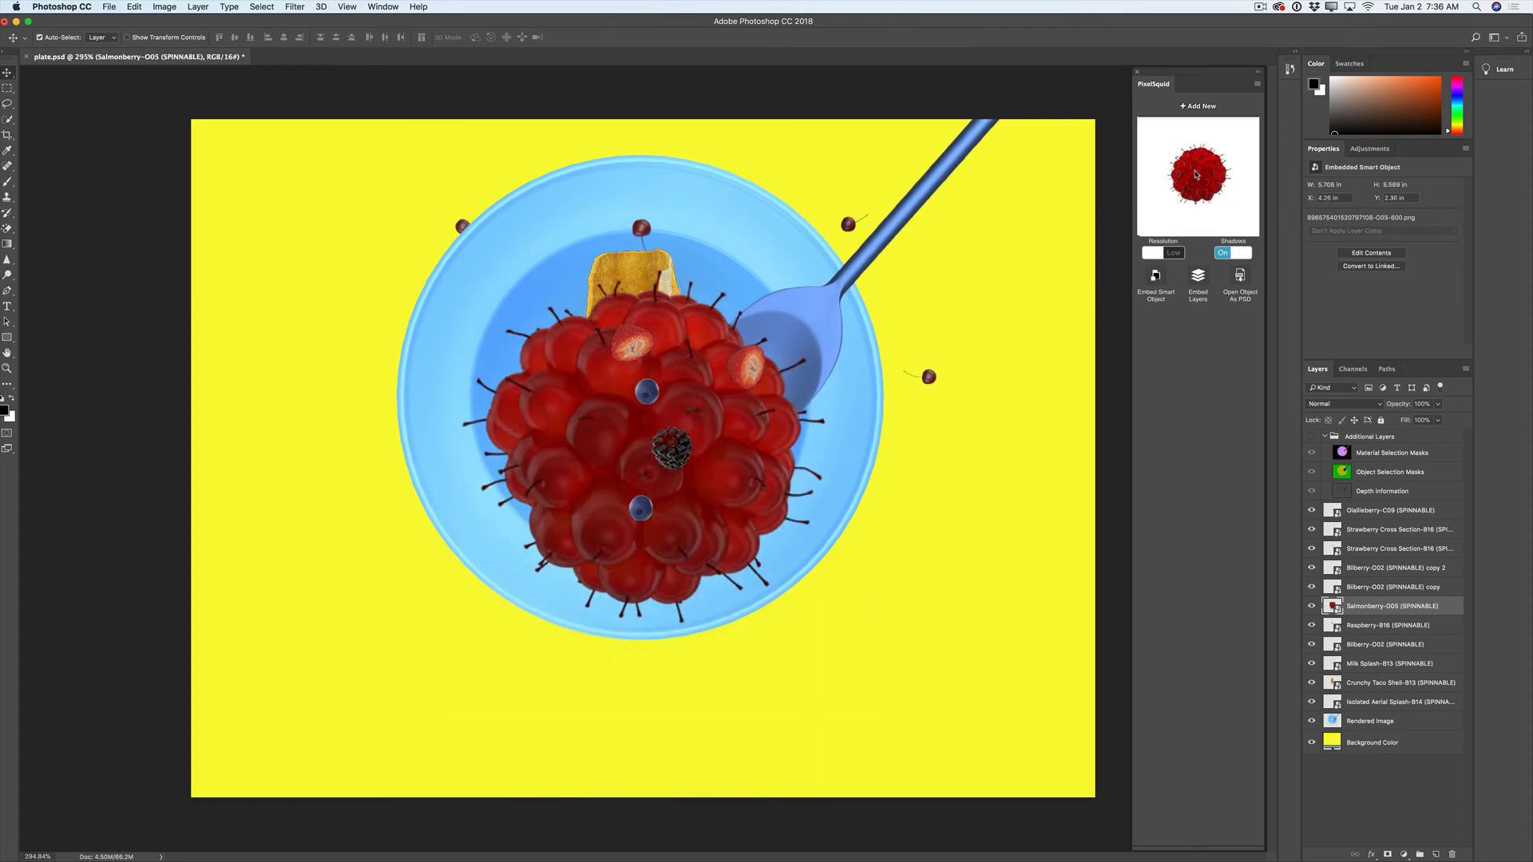
- Scale the salmonberry to about 53% wide by 49% high and place it just above the olallieberry, near the spoon's tip
{"action": "left_click", "coordinate": [109, 7]}
{"action": "mouse_move", "coordinate": [134, 6]}
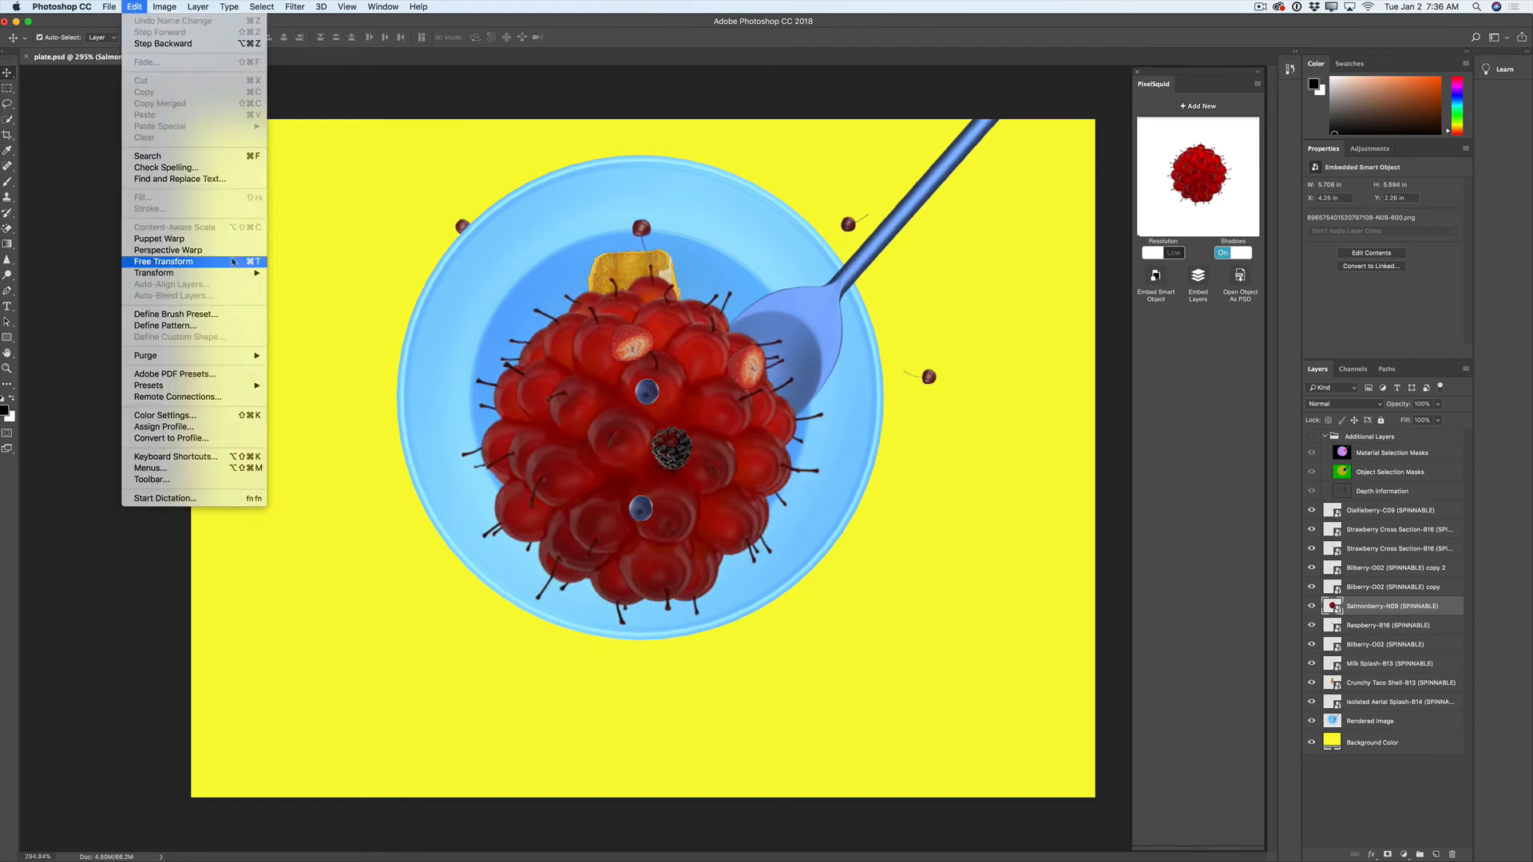
{"action": "left_click", "coordinate": [232, 262]}
{"action": "left_click_drag", "start_coordinate": [306, 122], "coordinate": [693, 405]}
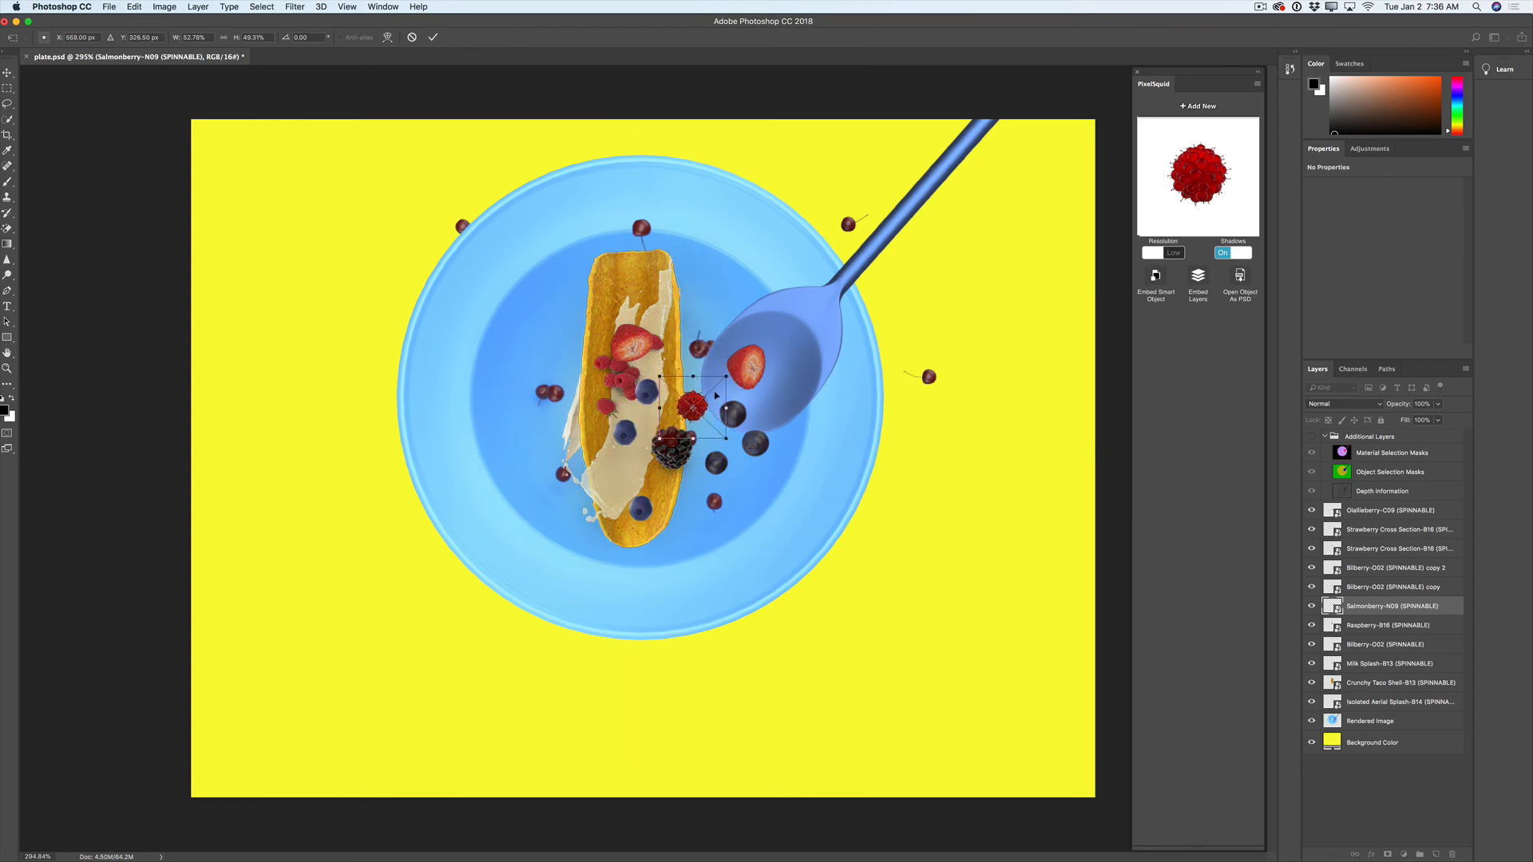
{"action": "left_click", "coordinate": [433, 38]}
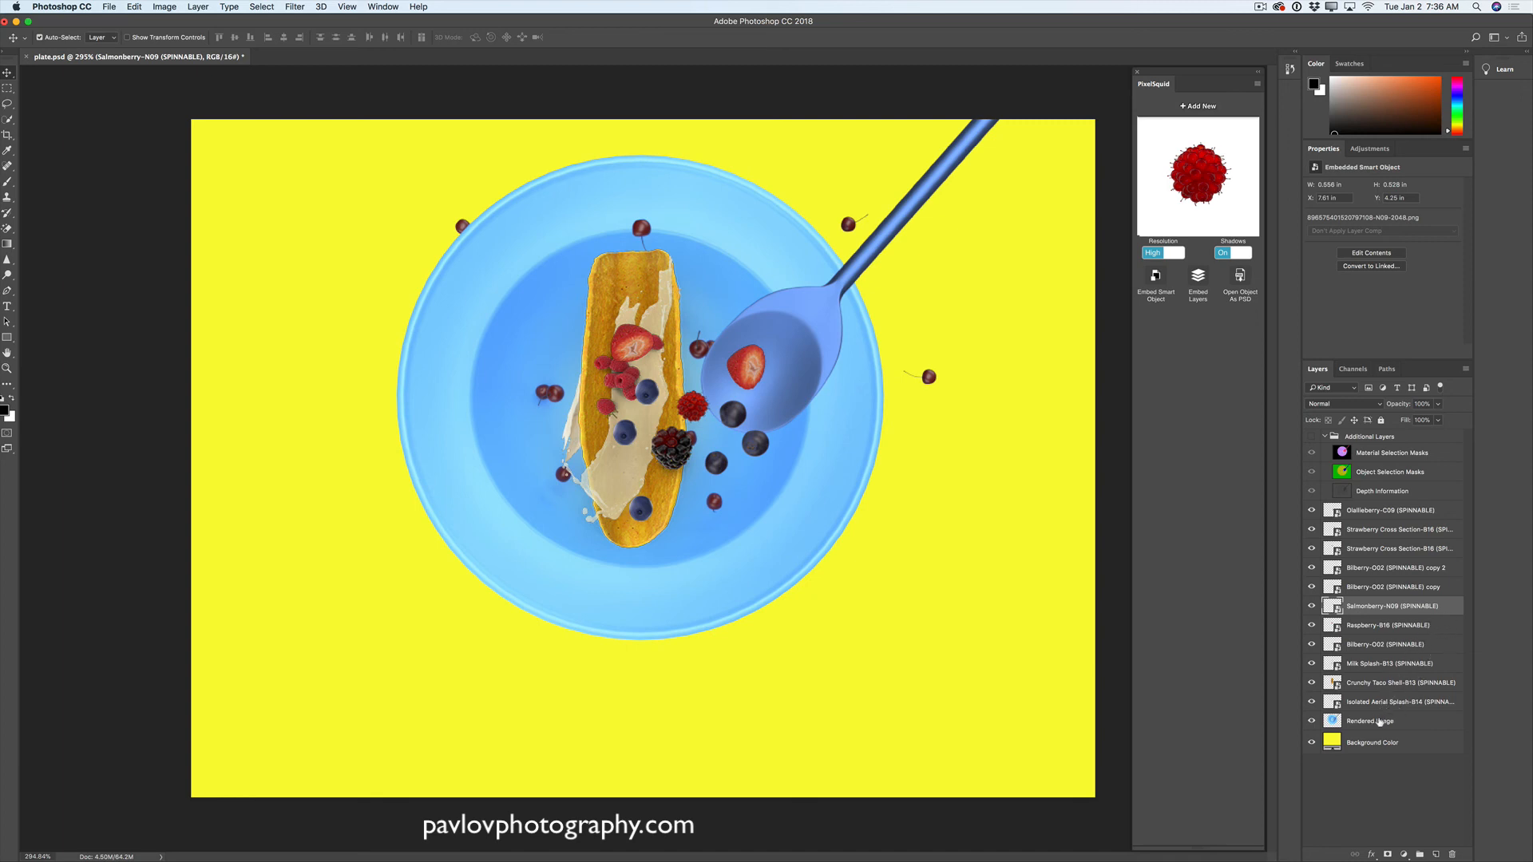
- Add another Isolated Aerial Splash directly above the Rendered Image layer and shift it up toward the spoon
{"action": "left_click", "coordinate": [1376, 723]}
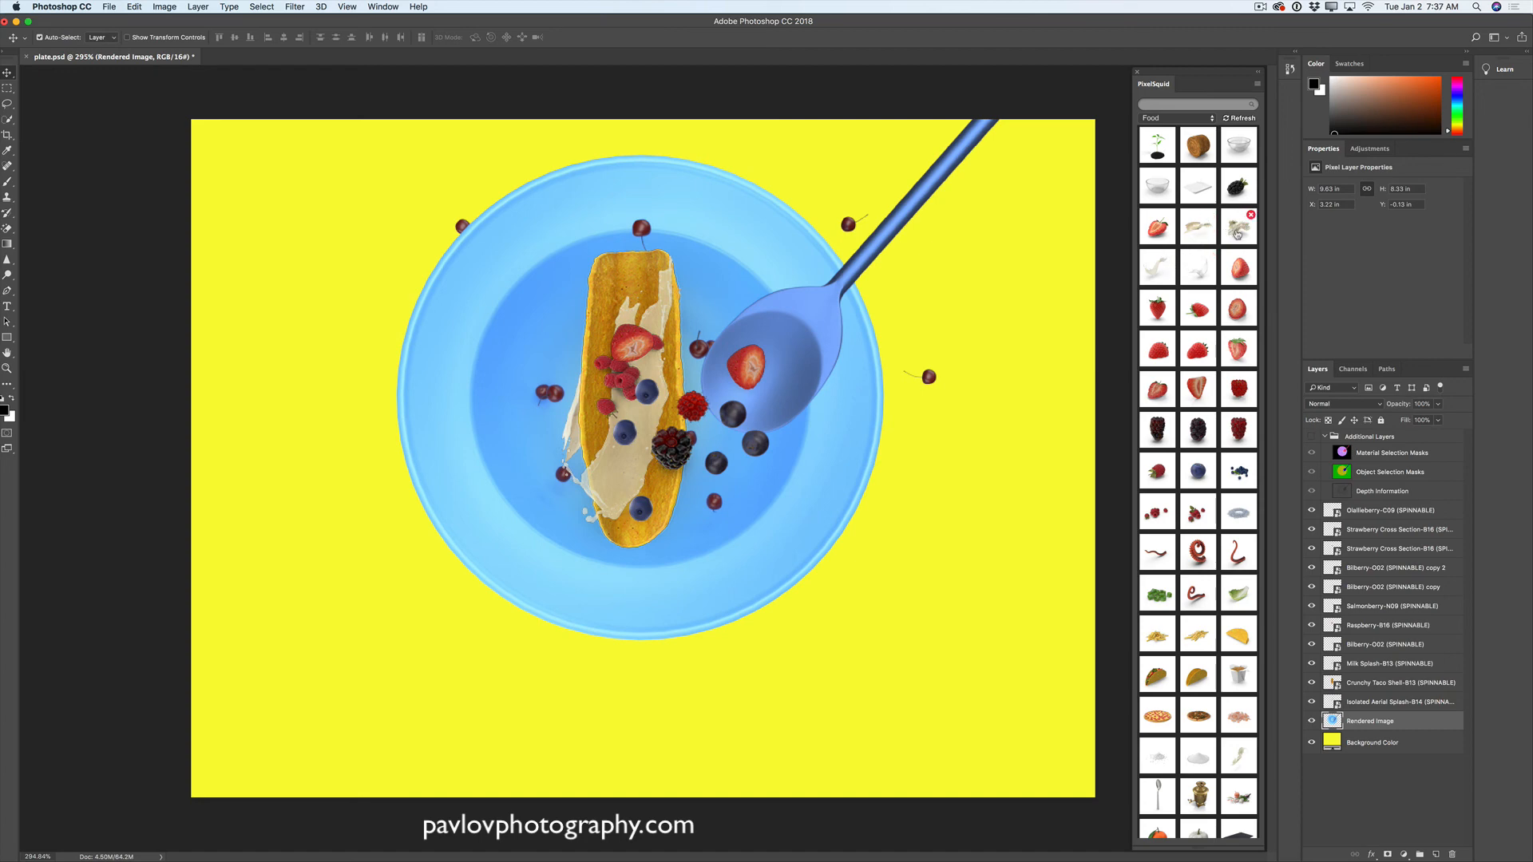
{"action": "left_click", "coordinate": [1237, 234]}
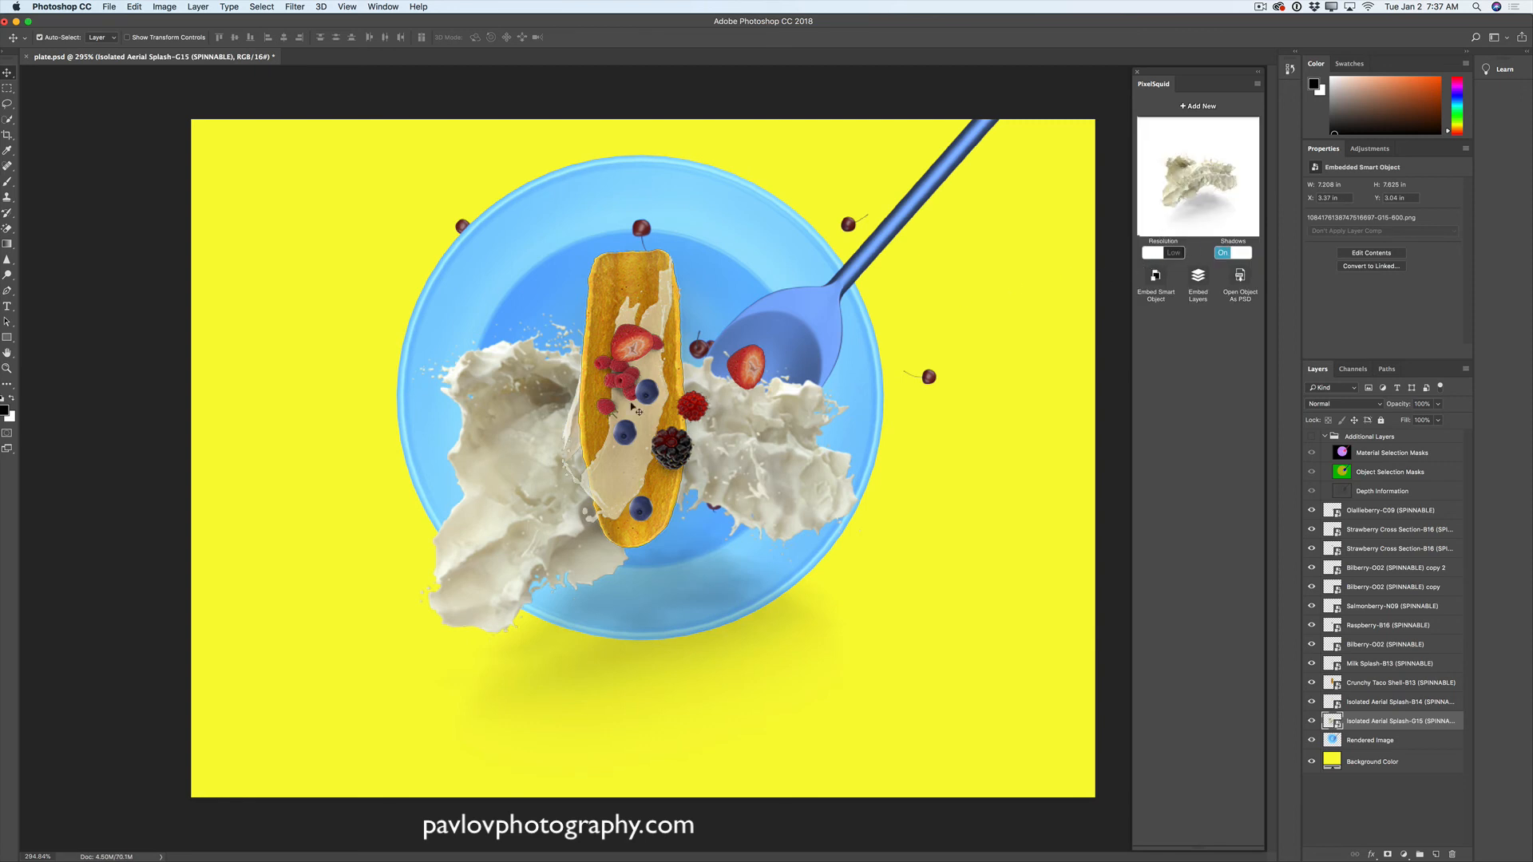
{"action": "left_click_drag", "start_coordinate": [752, 437], "coordinate": [791, 374]}
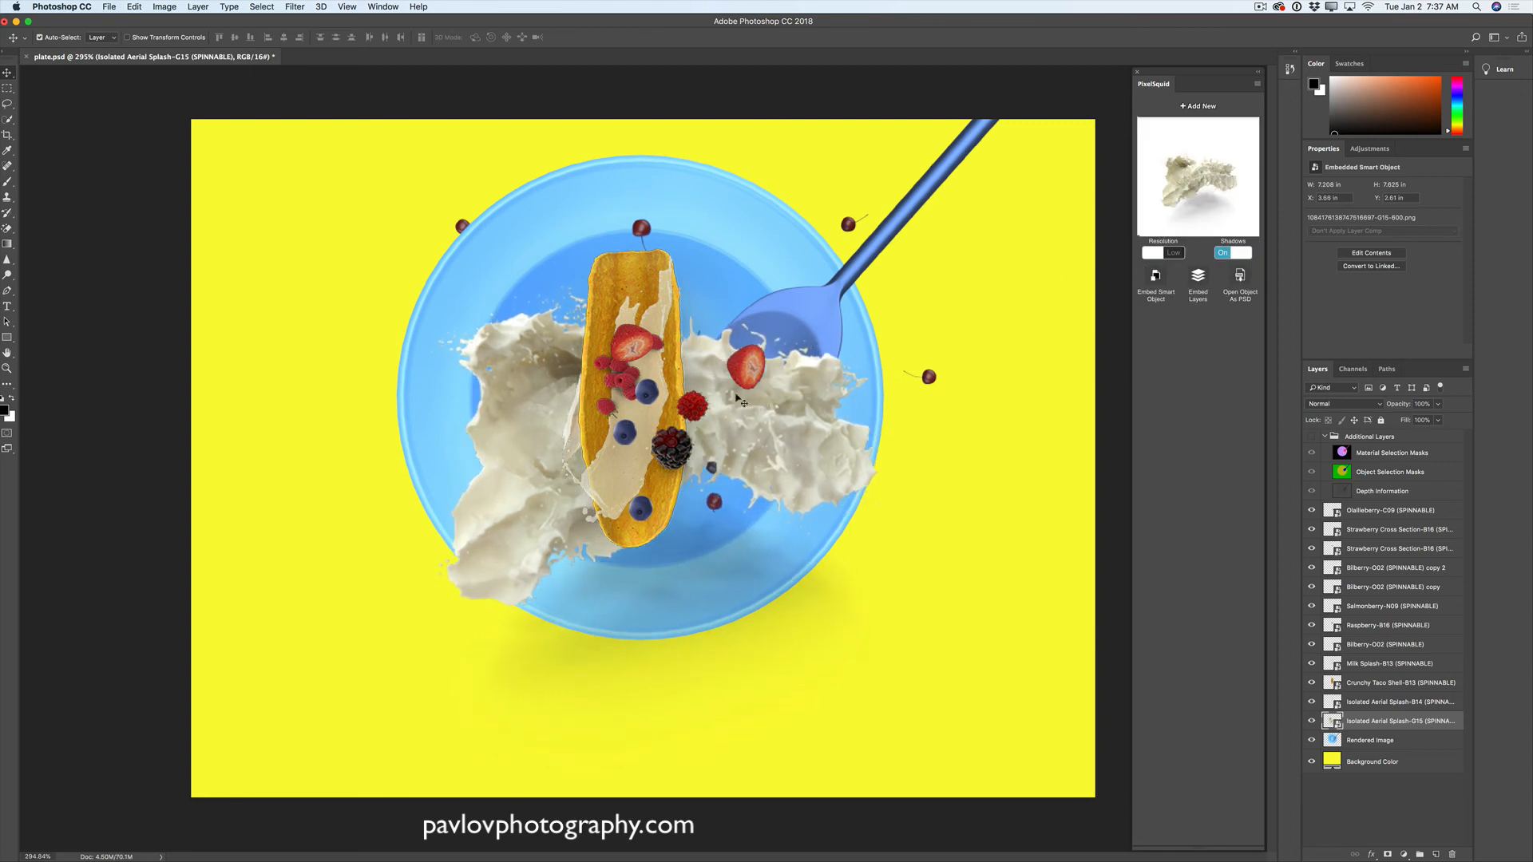
- Scale the new splash to about 143% wide by 122% high, rotate it -23.4°, and place it between the shell and the spoon
{"action": "left_click", "coordinate": [135, 7]}
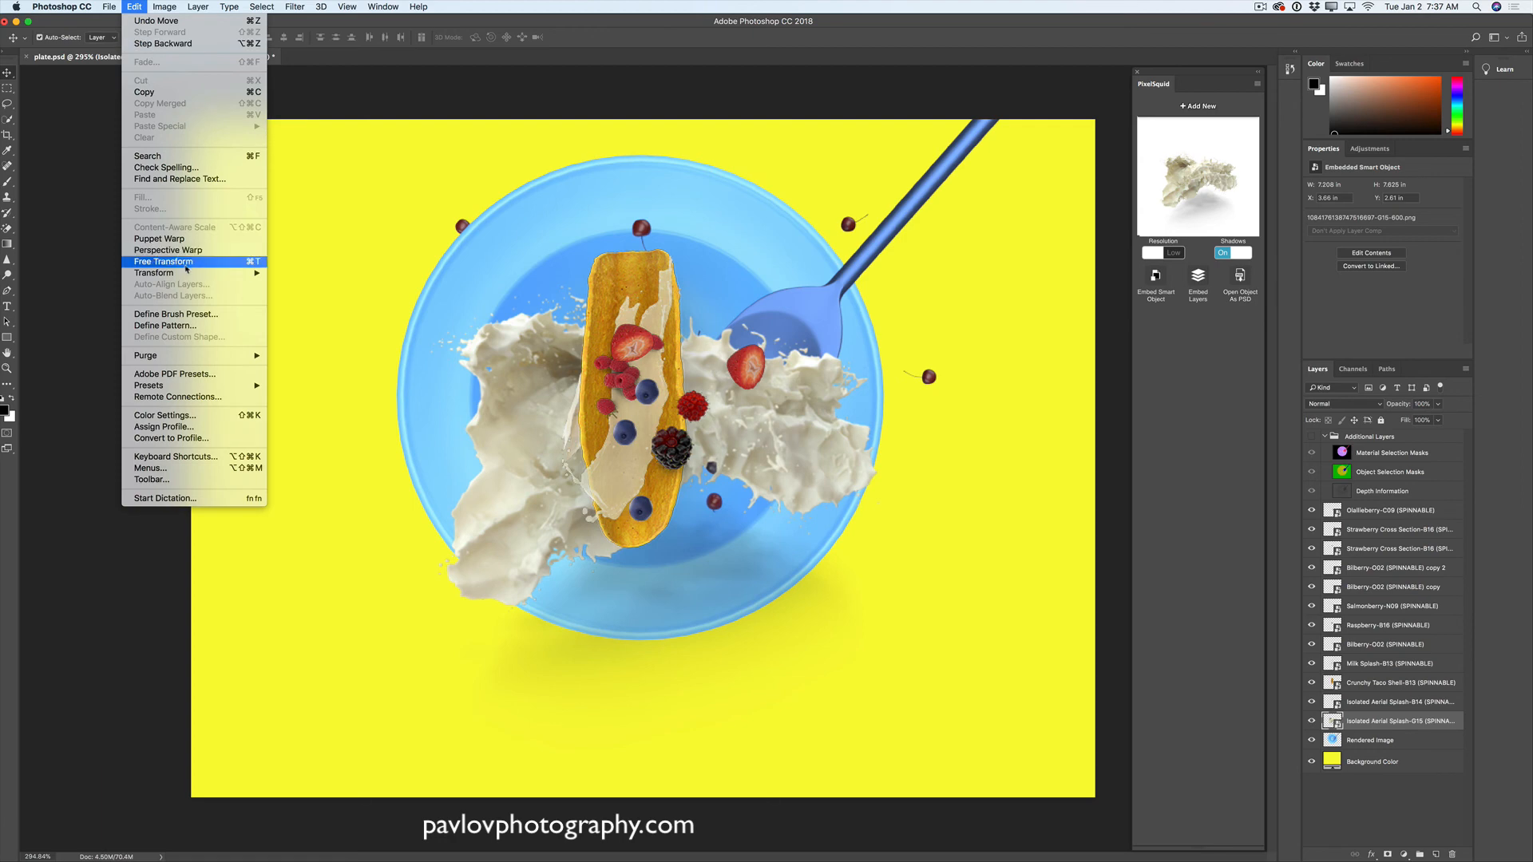
{"action": "left_click", "coordinate": [233, 261]}
{"action": "left_click_drag", "start_coordinate": [323, 90], "coordinate": [831, 624]}
{"action": "left_click_drag", "start_coordinate": [928, 686], "coordinate": [735, 403]}
{"action": "left_click_drag", "start_coordinate": [811, 483], "coordinate": [819, 497]}
{"action": "left_click_drag", "start_coordinate": [813, 439], "coordinate": [818, 346]}
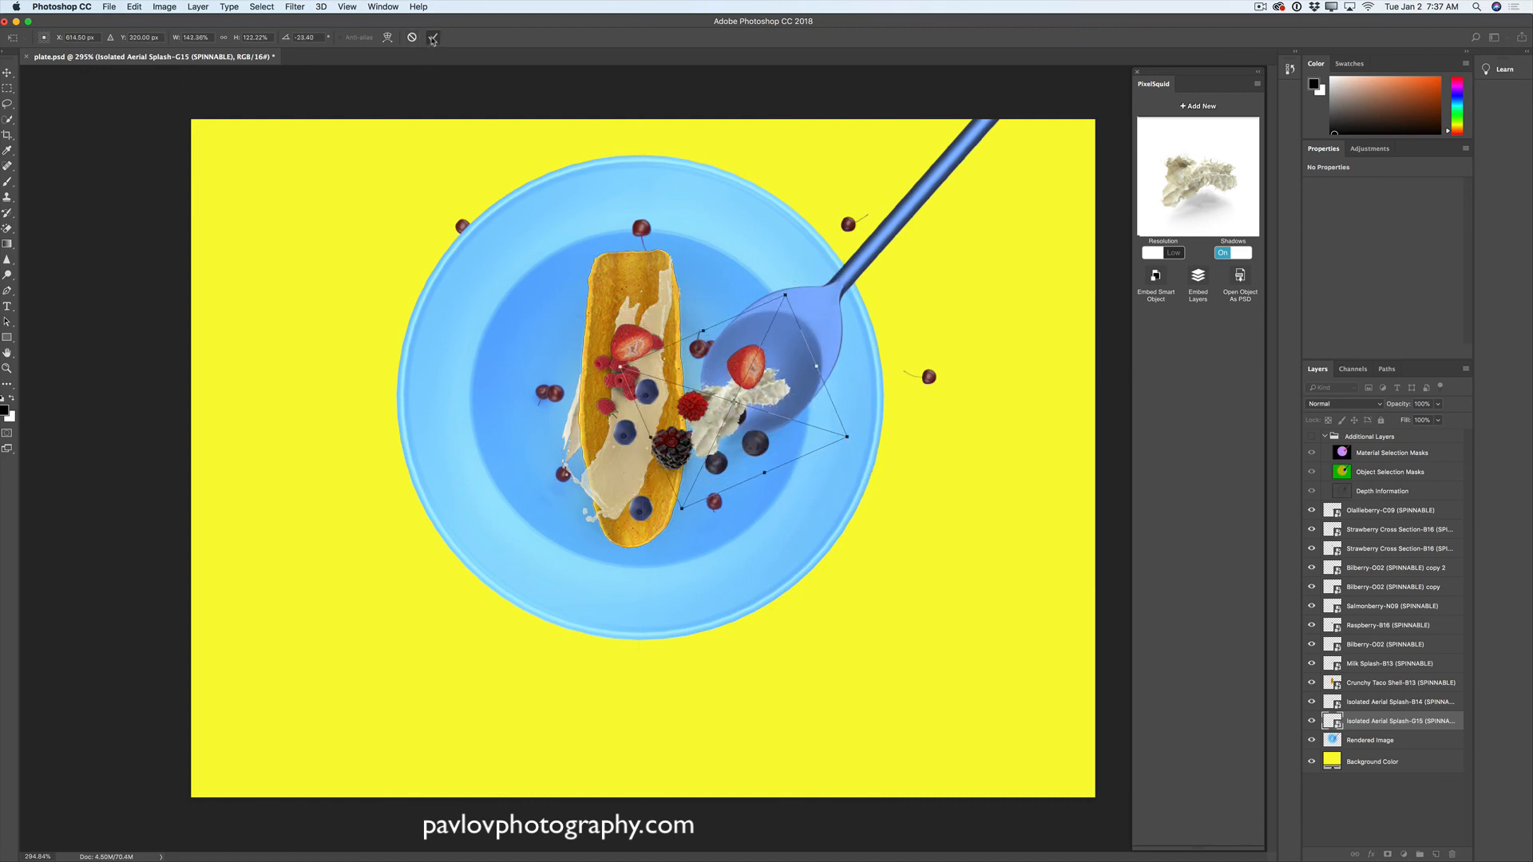
{"action": "left_click", "coordinate": [433, 36]}
- Raise the new splash above the Milk Splash layer and reposition it, spun to a different angle, behind the olallieberry
{"action": "left_click_drag", "start_coordinate": [1391, 723], "coordinate": [1386, 665]}
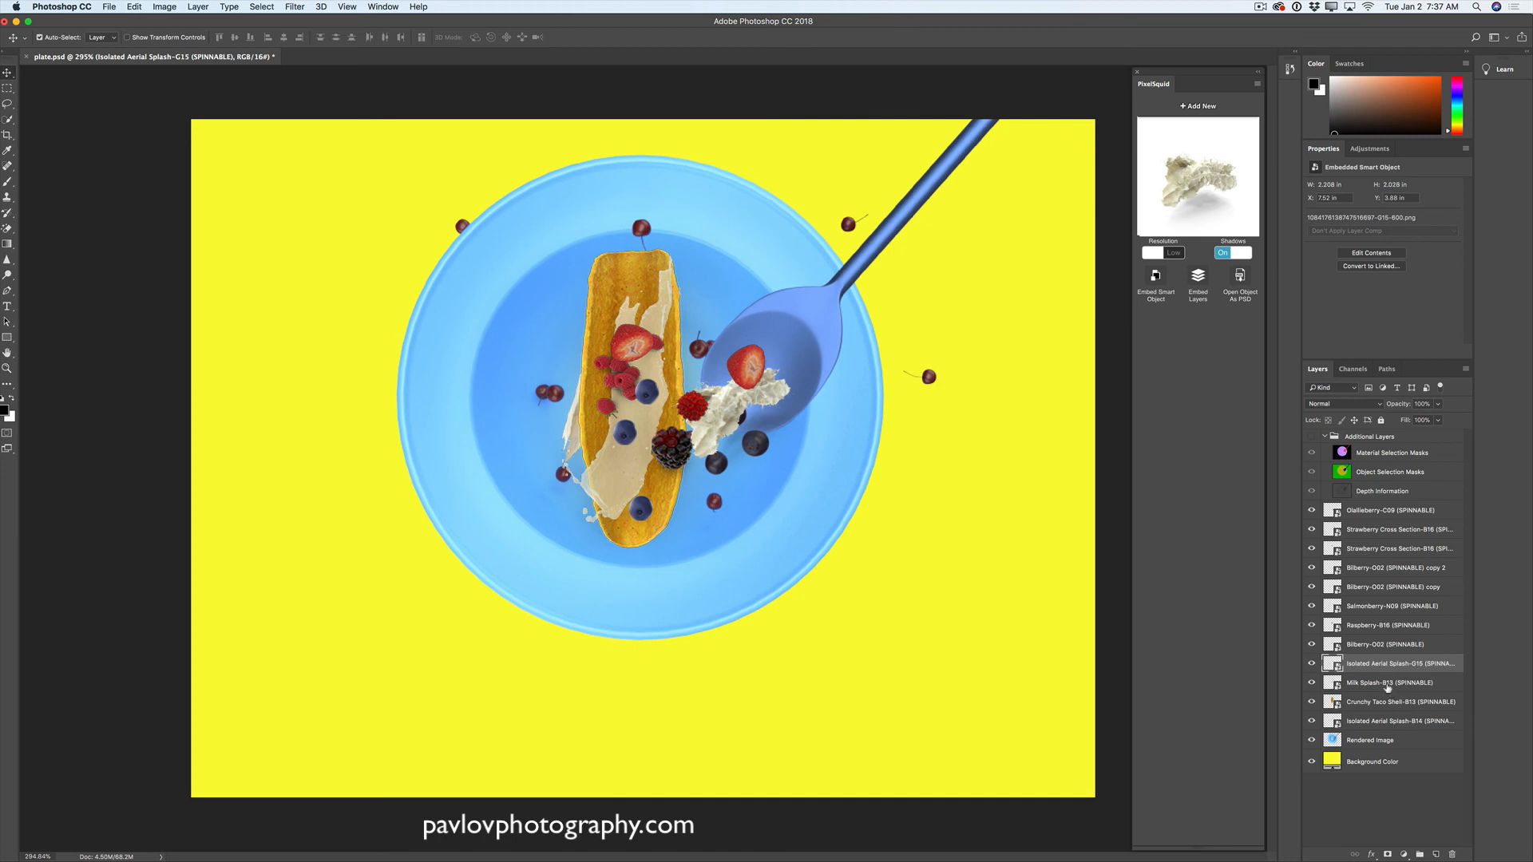
{"action": "left_click_drag", "start_coordinate": [1179, 189], "coordinate": [1177, 206]}
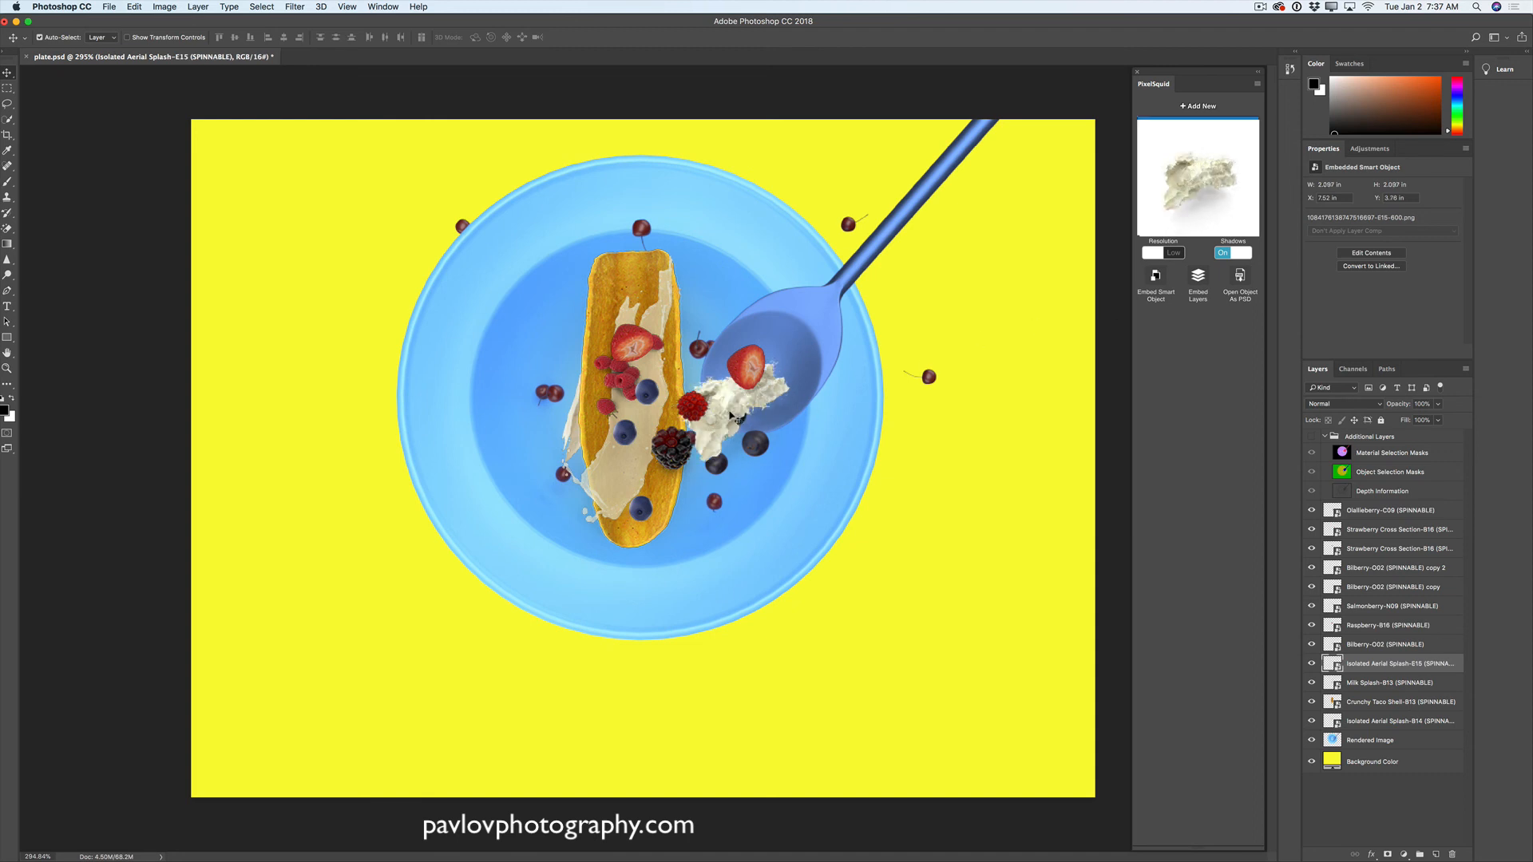
{"action": "left_click_drag", "start_coordinate": [736, 399], "coordinate": [677, 443]}
- Stack the new aerial splash just below the Milk Splash layer, nudge it toward the spoon, and switch it to high resolution
{"action": "mouse_move", "coordinate": [1416, 662]}
{"action": "left_mouse_down"}
{"action": "mouse_move", "coordinate": [1418, 687]}
{"action": "mouse_move", "coordinate": [1425, 675]}
{"action": "left_mouse_up"}
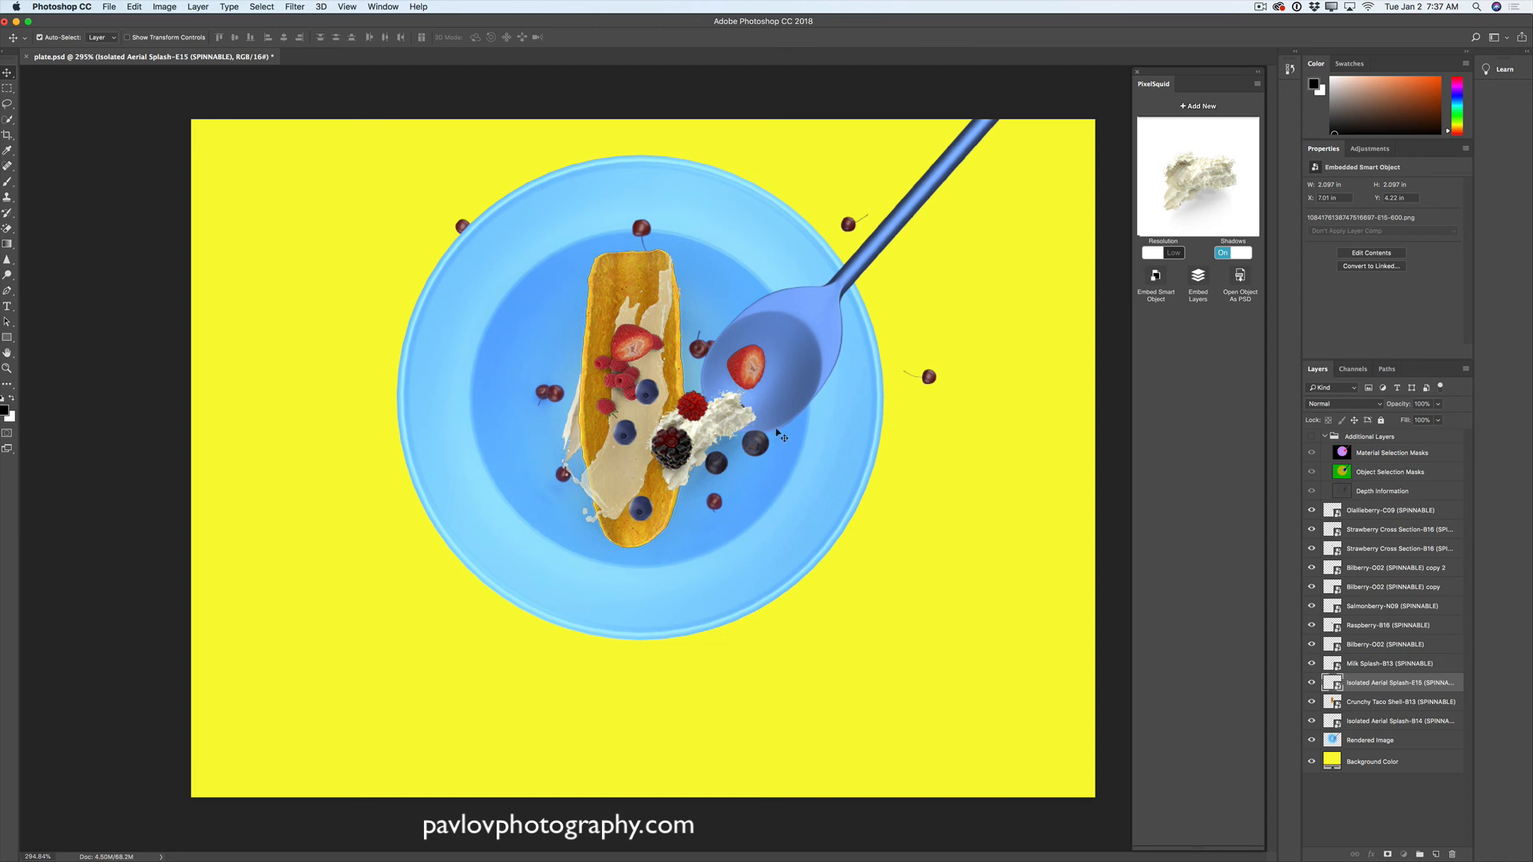
{"action": "mouse_move", "coordinate": [731, 421]}
{"action": "left_mouse_down"}
{"action": "mouse_move", "coordinate": [707, 454]}
{"action": "mouse_move", "coordinate": [768, 376]}
{"action": "mouse_move", "coordinate": [715, 419]}
{"action": "mouse_move", "coordinate": [744, 418]}
{"action": "left_mouse_up"}
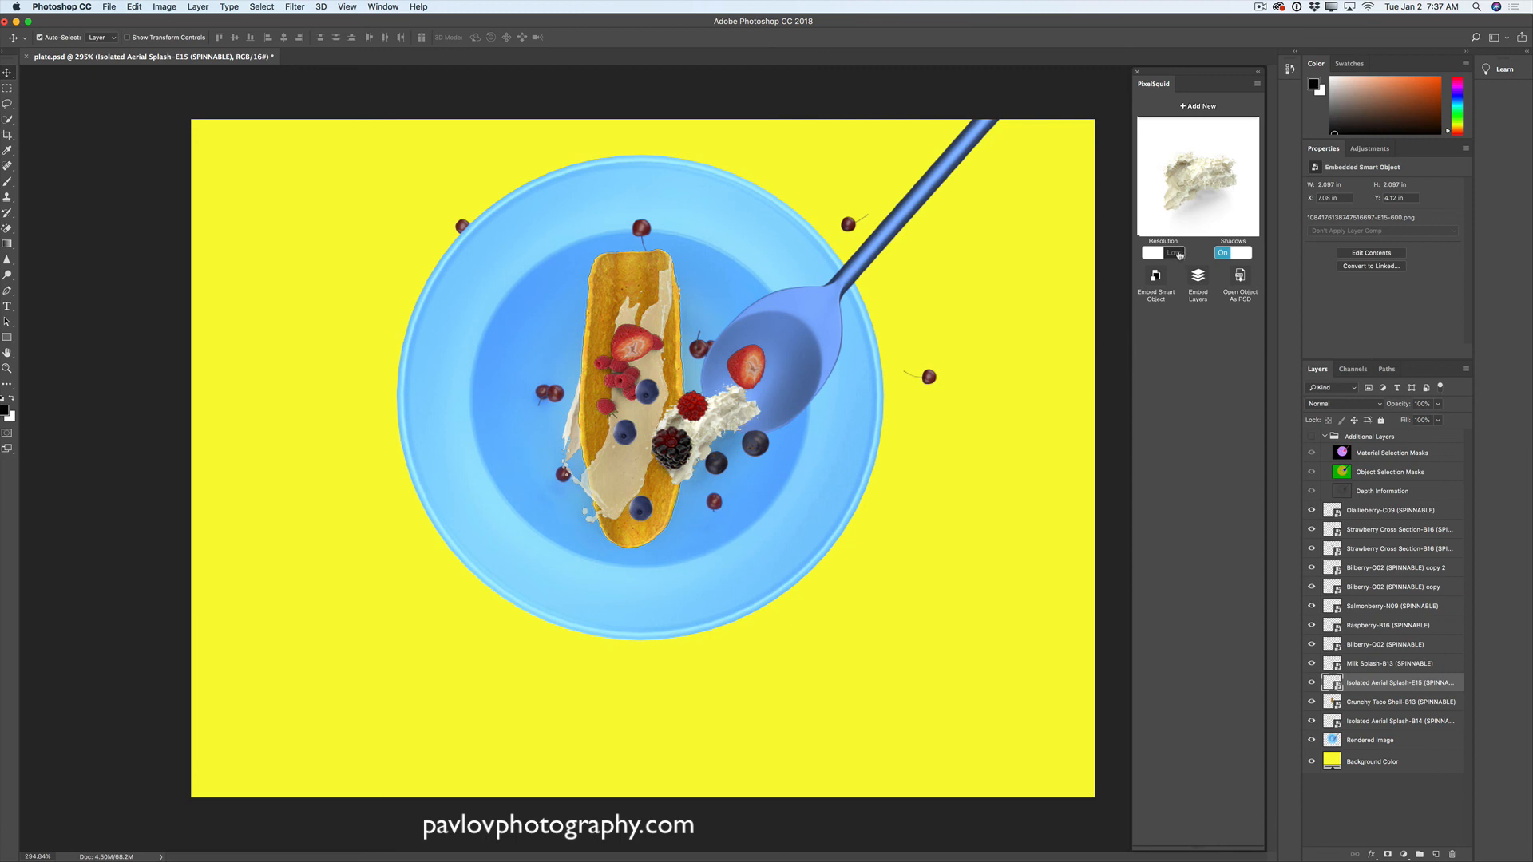
{"action": "left_click", "coordinate": [1179, 254]}
- Add a layer mask to the new aerial splash and set up a much smaller Brush for painting on it
{"action": "left_click", "coordinate": [1388, 854]}
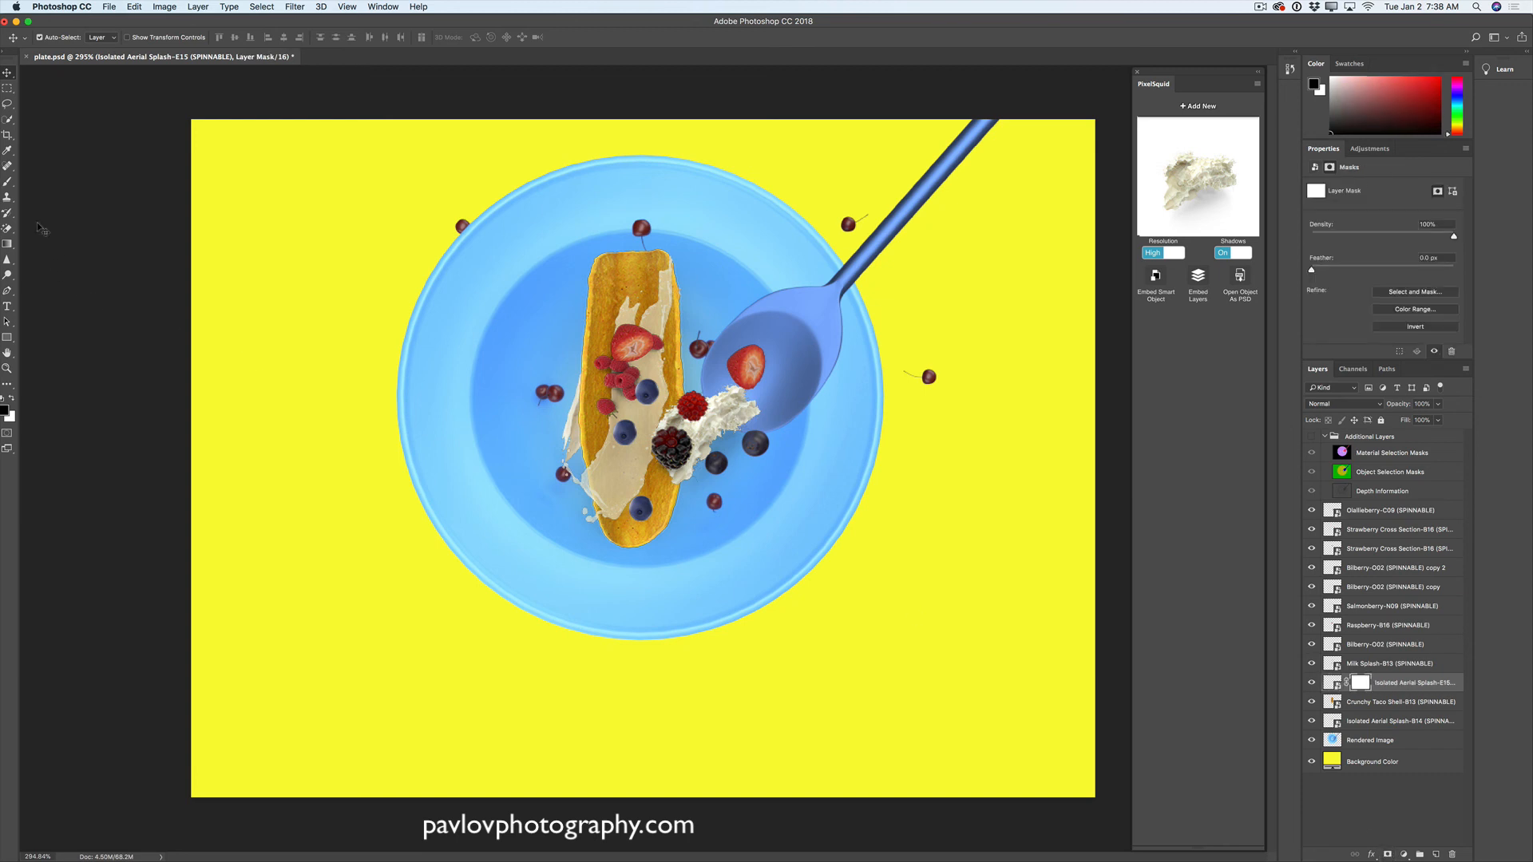
{"action": "left_click_drag", "start_coordinate": [7, 182], "coordinate": [55, 181]}
{"action": "right_click", "coordinate": [722, 361]}
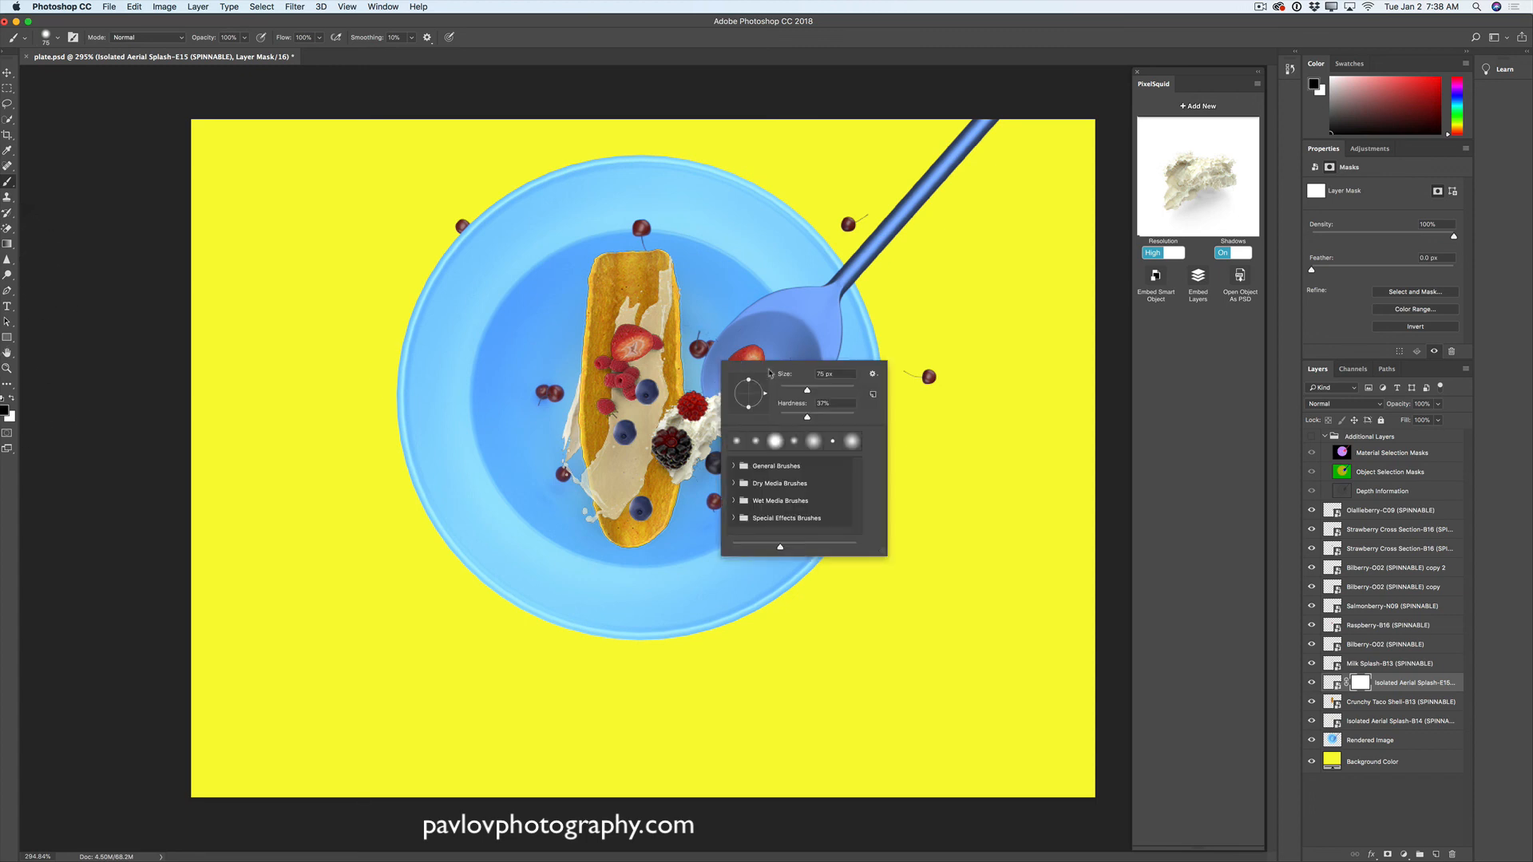
{"action": "left_click_drag", "start_coordinate": [793, 389], "coordinate": [785, 388]}
{"action": "left_click", "coordinate": [715, 406]}
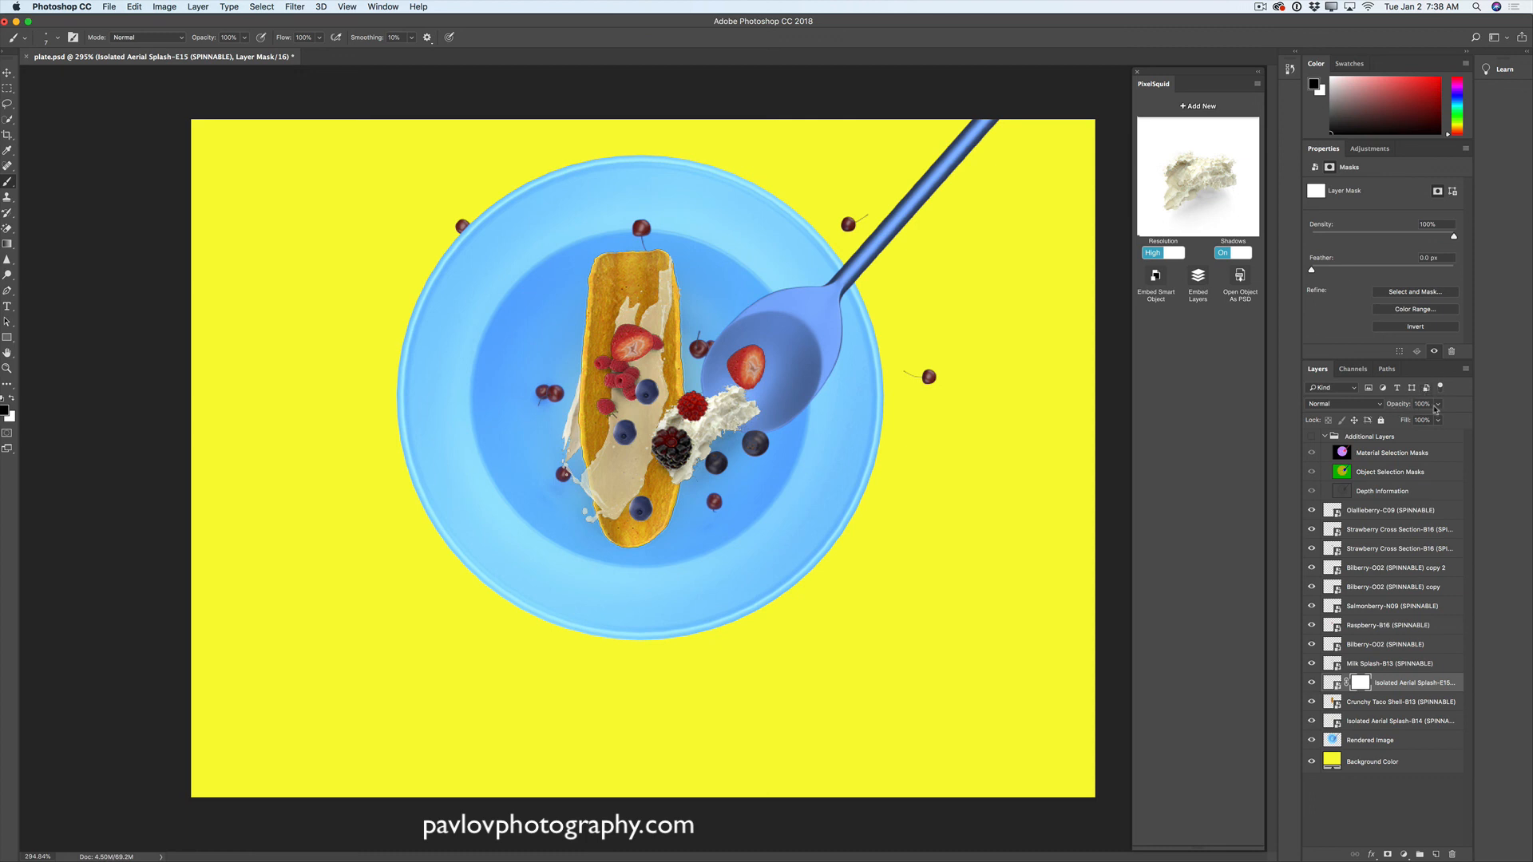
- Lower the new aerial splash layer's opacity to 47% to reveal the bilberry at the spoon's tip
{"action": "left_click", "coordinate": [1437, 404]}
{"action": "left_click_drag", "start_coordinate": [1437, 418], "coordinate": [1409, 420]}
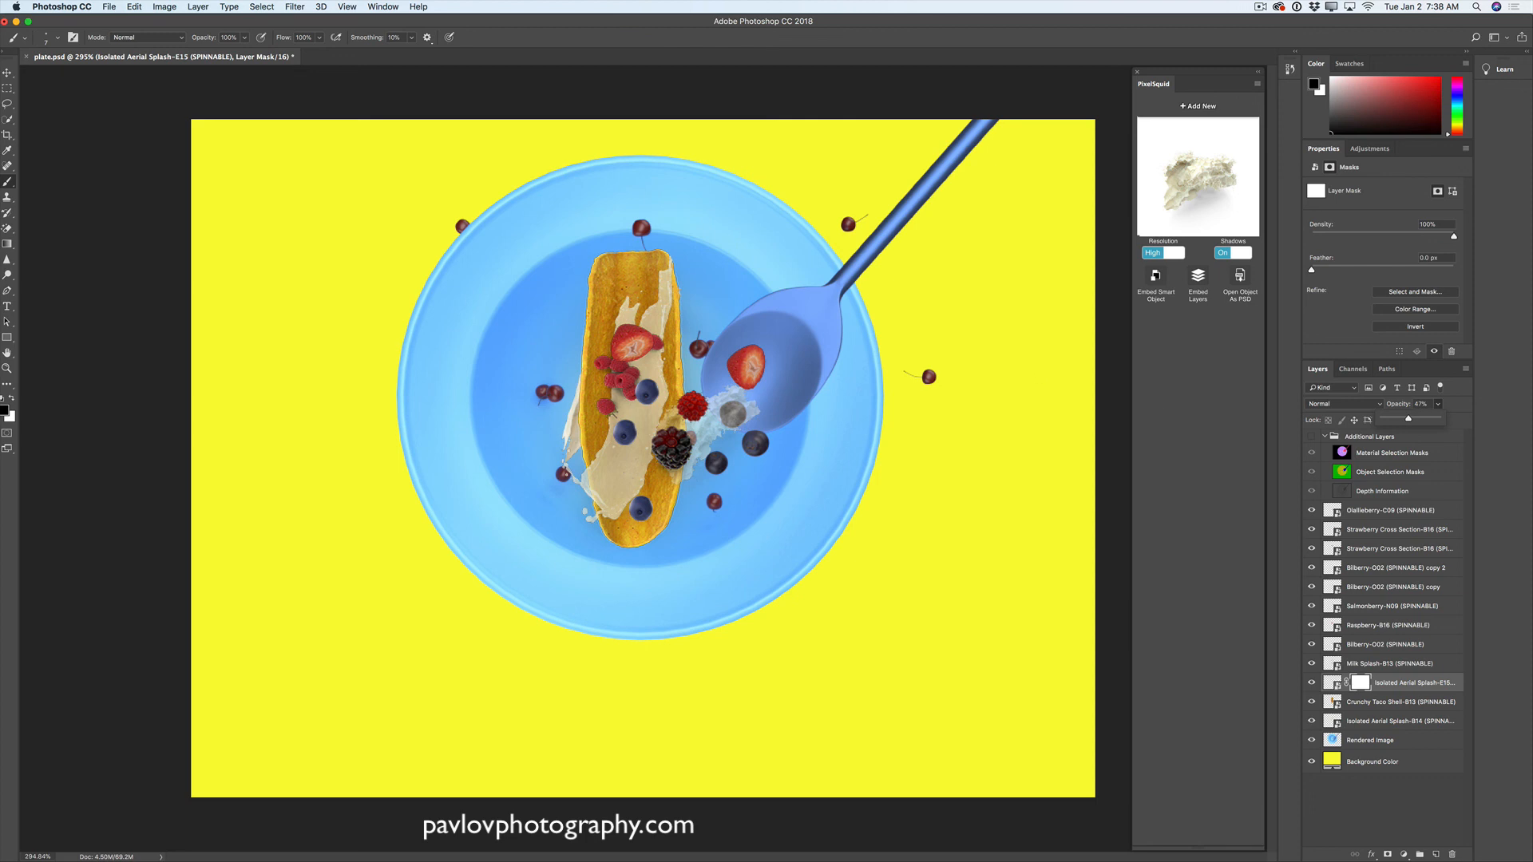
{"action": "left_click", "coordinate": [729, 416]}
{"action": "left_click", "coordinate": [7, 370]}
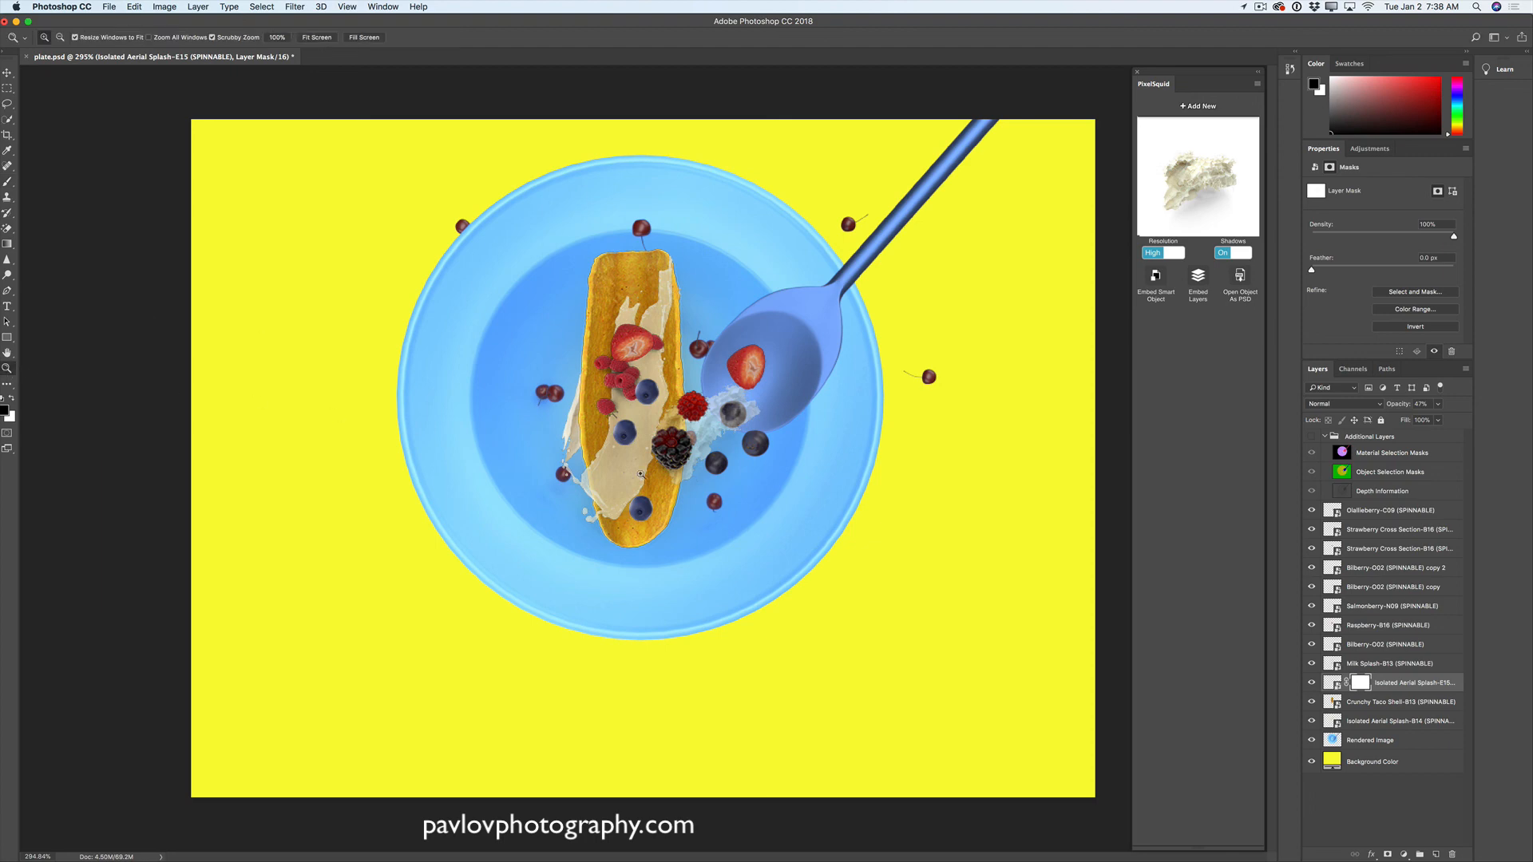
{"action": "left_click_drag", "start_coordinate": [749, 414], "coordinate": [740, 424]}
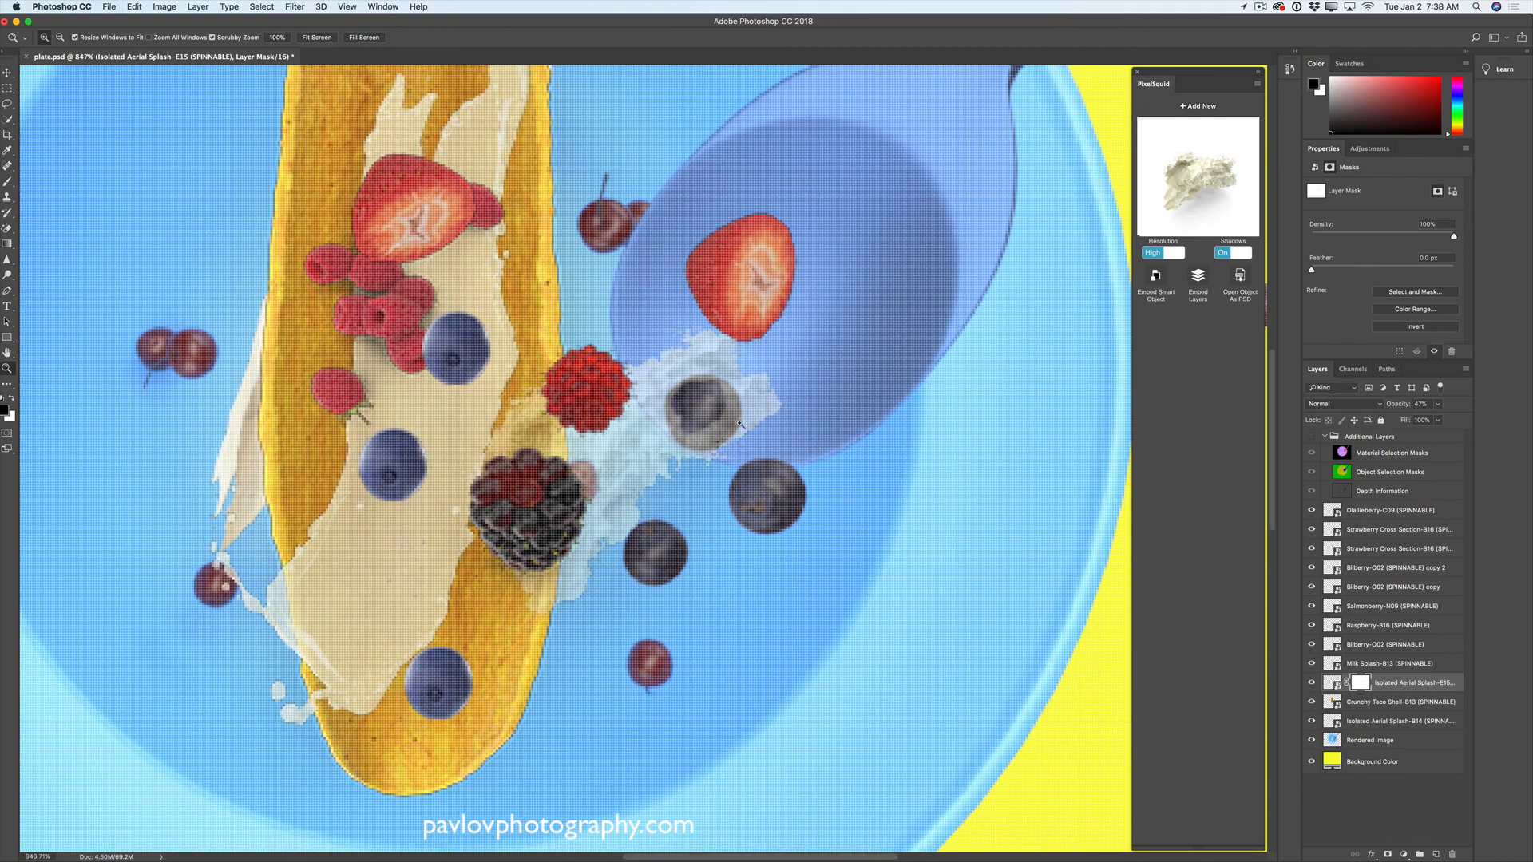
- Paint on the aerial splash's layer mask to uncover the bilberry at the spoon's tip and restore the layer's opacity to 100%
{"action": "key", "text": "b"}
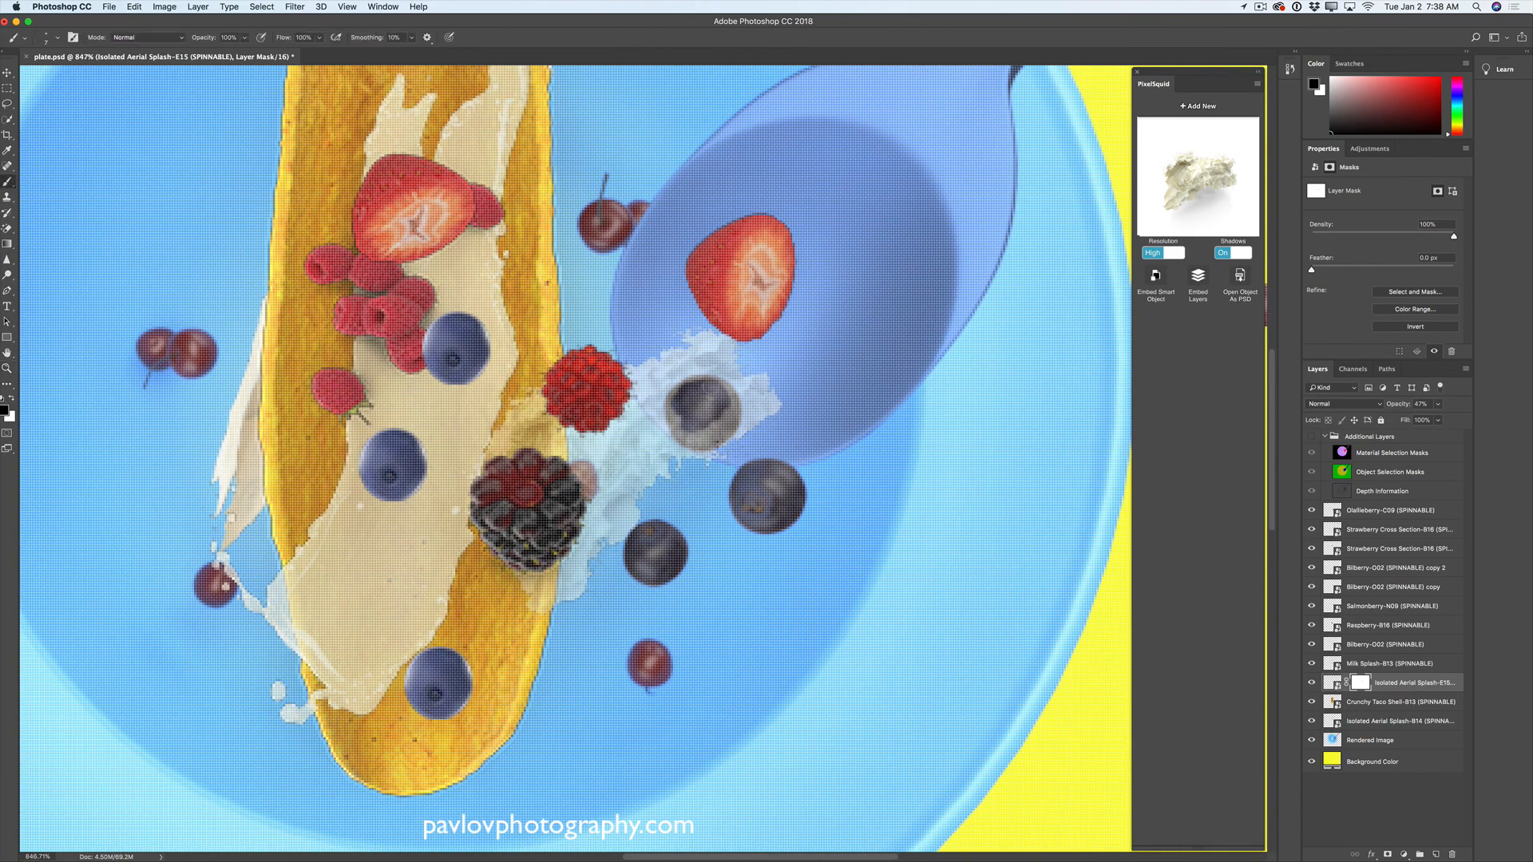
{"action": "mouse_move", "coordinate": [719, 398]}
{"action": "left_mouse_down"}
{"action": "mouse_move", "coordinate": [717, 428]}
{"action": "mouse_move", "coordinate": [701, 393]}
{"action": "mouse_move", "coordinate": [675, 399]}
{"action": "mouse_move", "coordinate": [683, 434]}
{"action": "mouse_move", "coordinate": [726, 431]}
{"action": "mouse_move", "coordinate": [713, 434]}
{"action": "mouse_move", "coordinate": [729, 420]}
{"action": "mouse_move", "coordinate": [698, 384]}
{"action": "mouse_move", "coordinate": [714, 438]}
{"action": "left_mouse_up"}
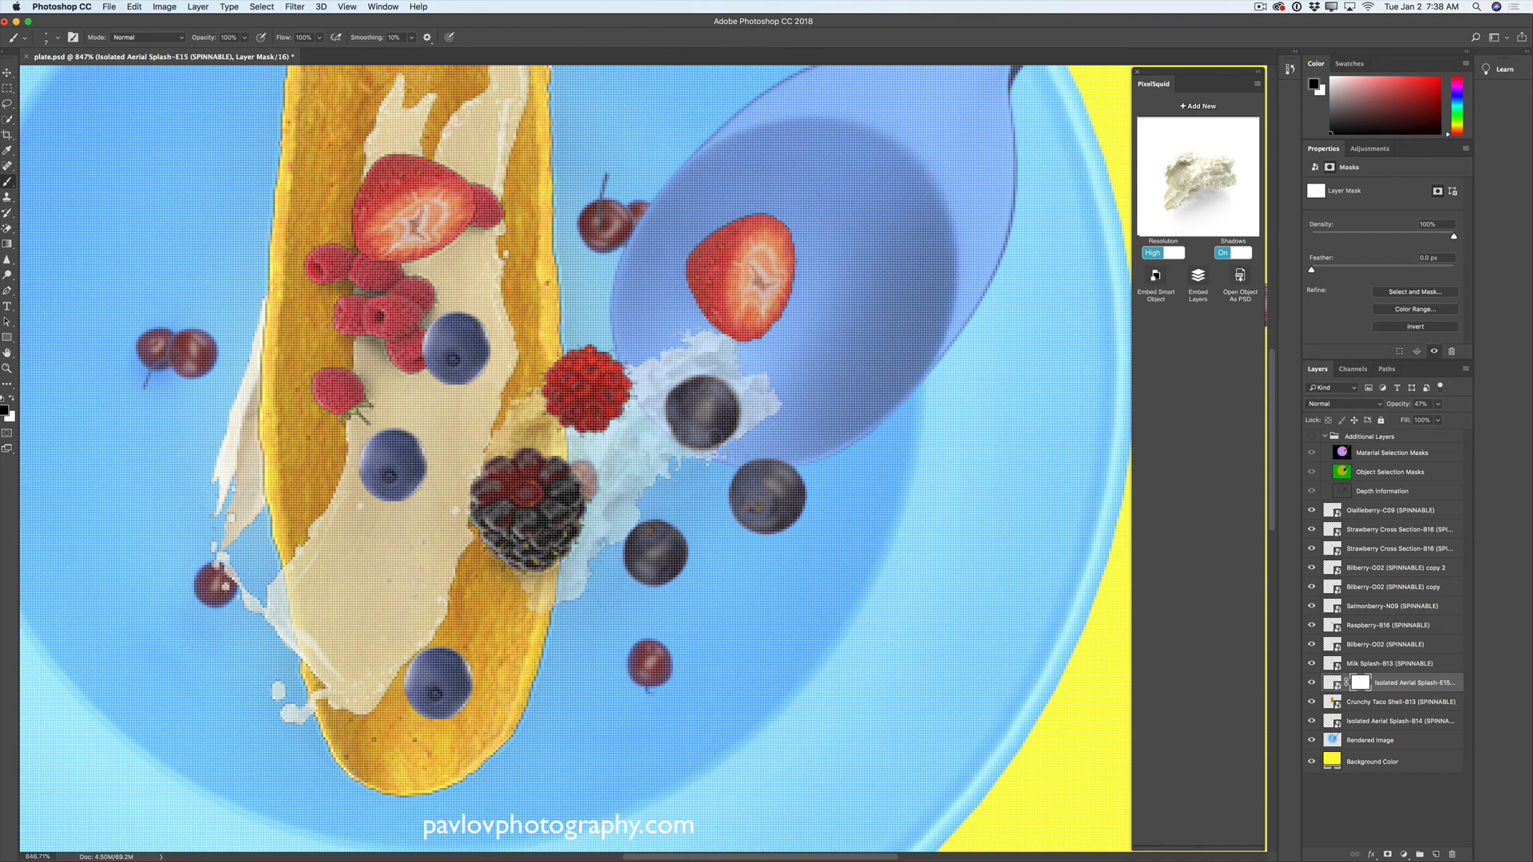
{"action": "left_click", "coordinate": [1437, 404]}
{"action": "left_click_drag", "start_coordinate": [1434, 418], "coordinate": [1509, 421]}
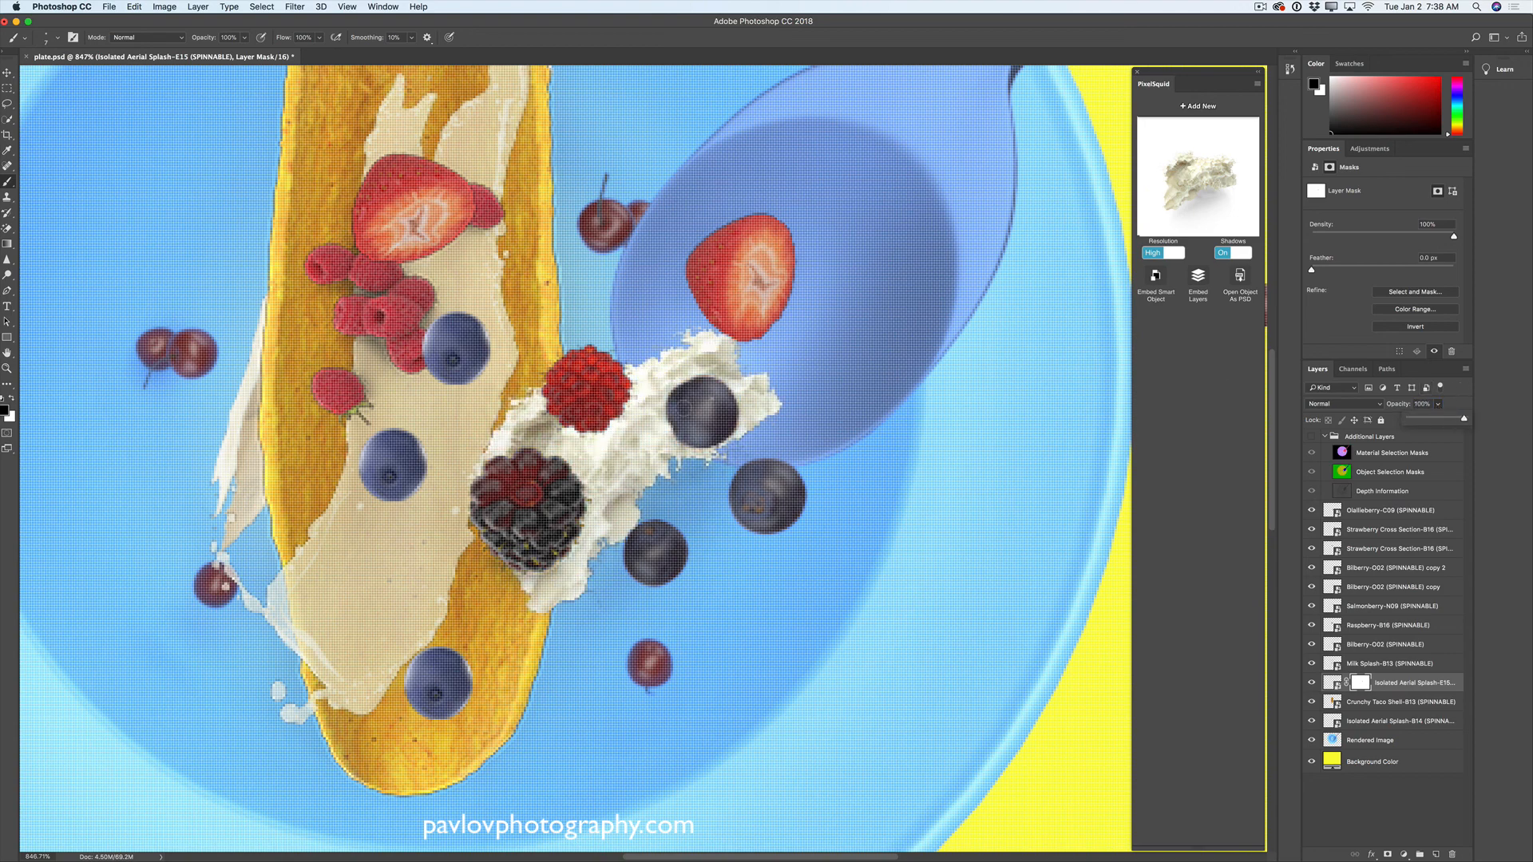
{"action": "left_click", "coordinate": [684, 409]}
- Lower the masked aerial splash layer's opacity to 61%, judging it against the whole plate composition
{"action": "left_click", "coordinate": [6, 368]}
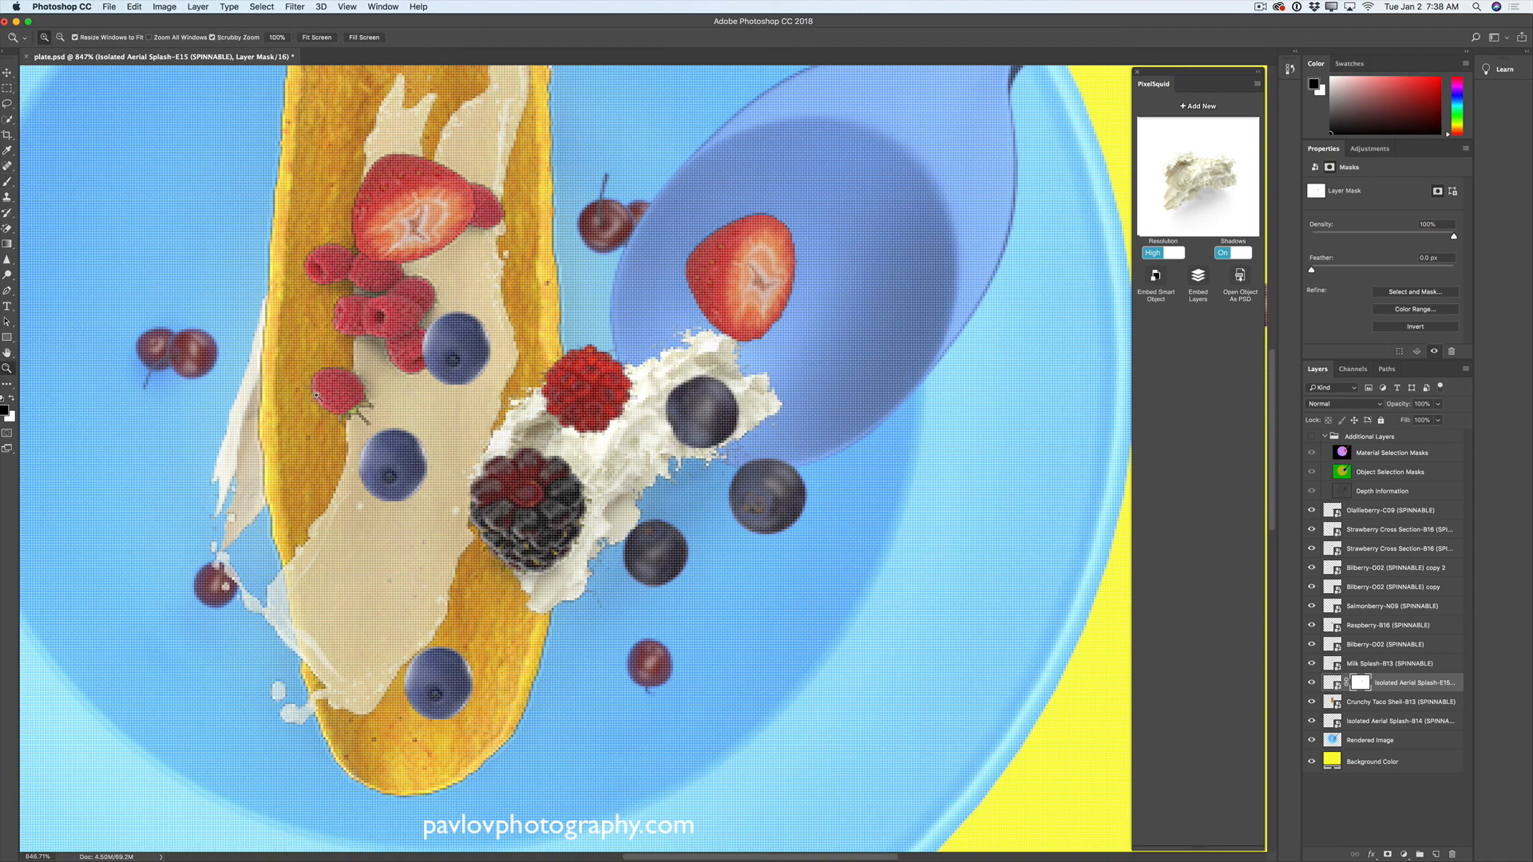
{"action": "left_click", "coordinate": [501, 415], "text": "alt"}
{"action": "left_click", "coordinate": [502, 415], "text": "alt"}
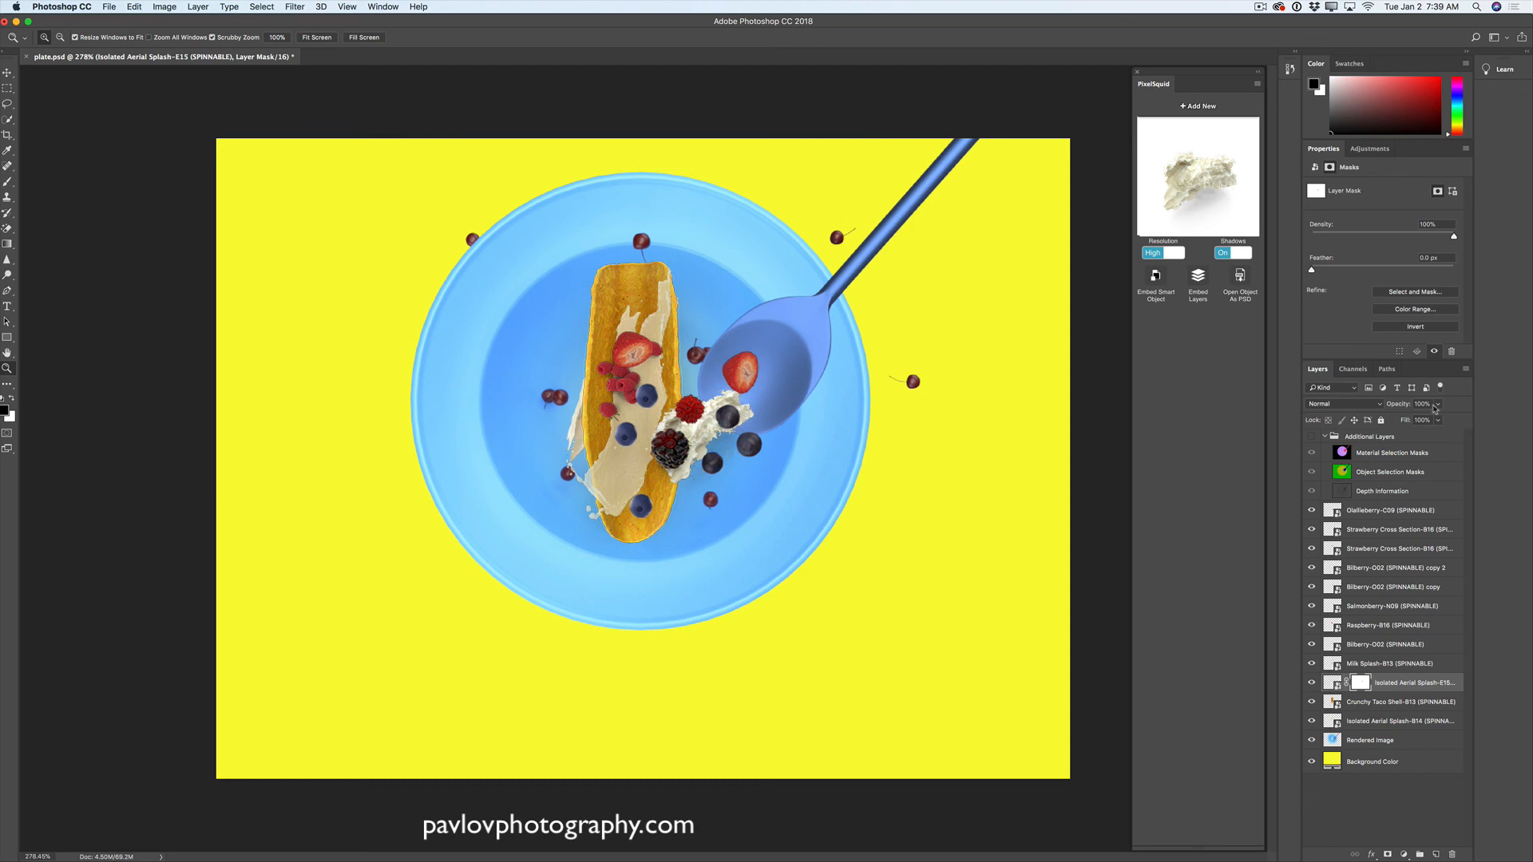
{"action": "left_click", "coordinate": [1440, 405]}
{"action": "left_click_drag", "start_coordinate": [1439, 421], "coordinate": [1418, 421]}
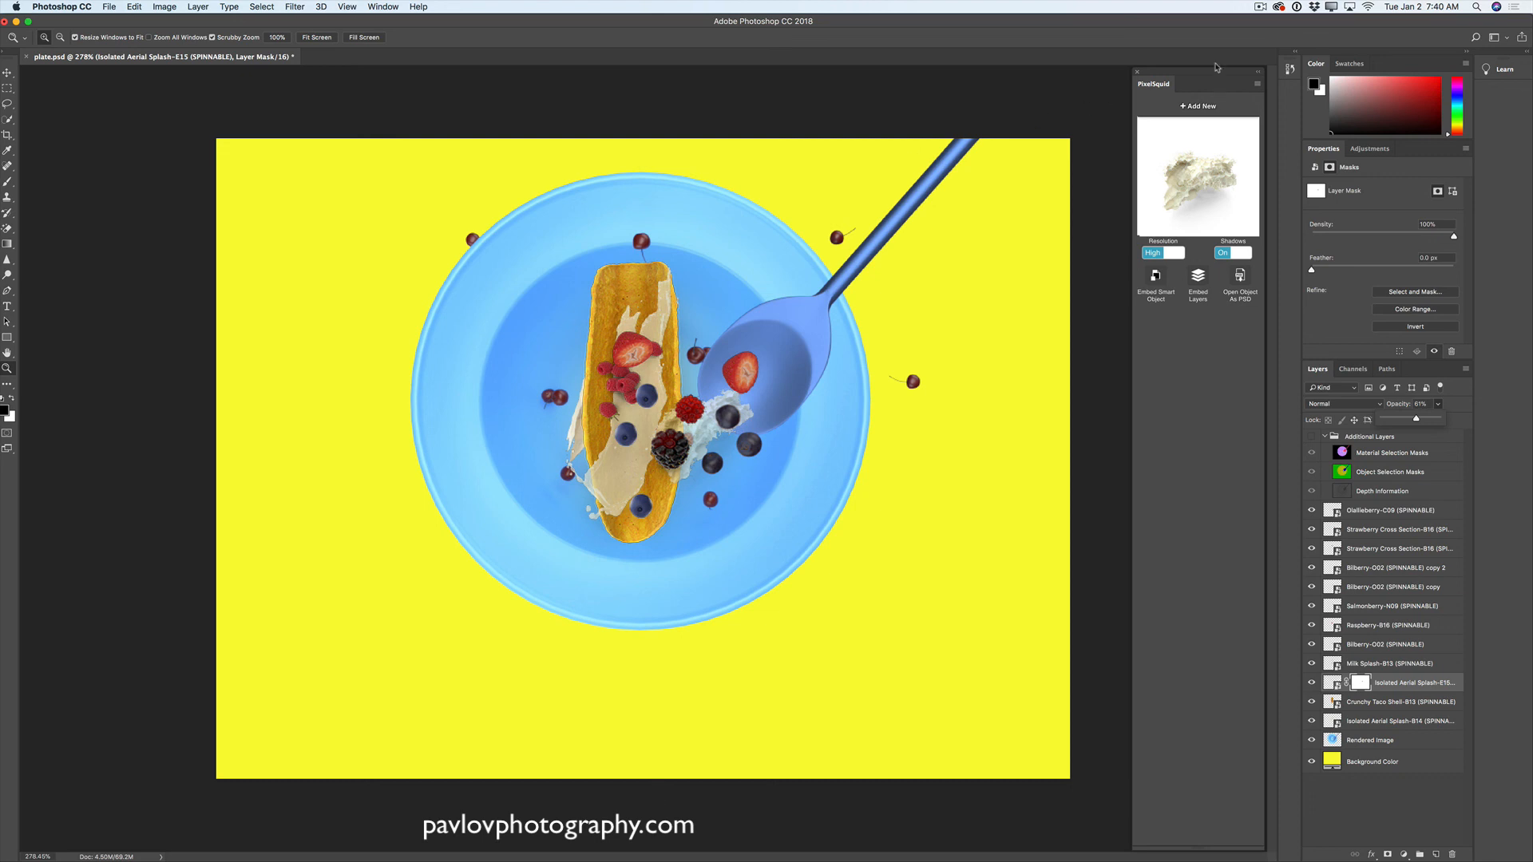
{"action": "left_click", "coordinate": [1261, 6]}
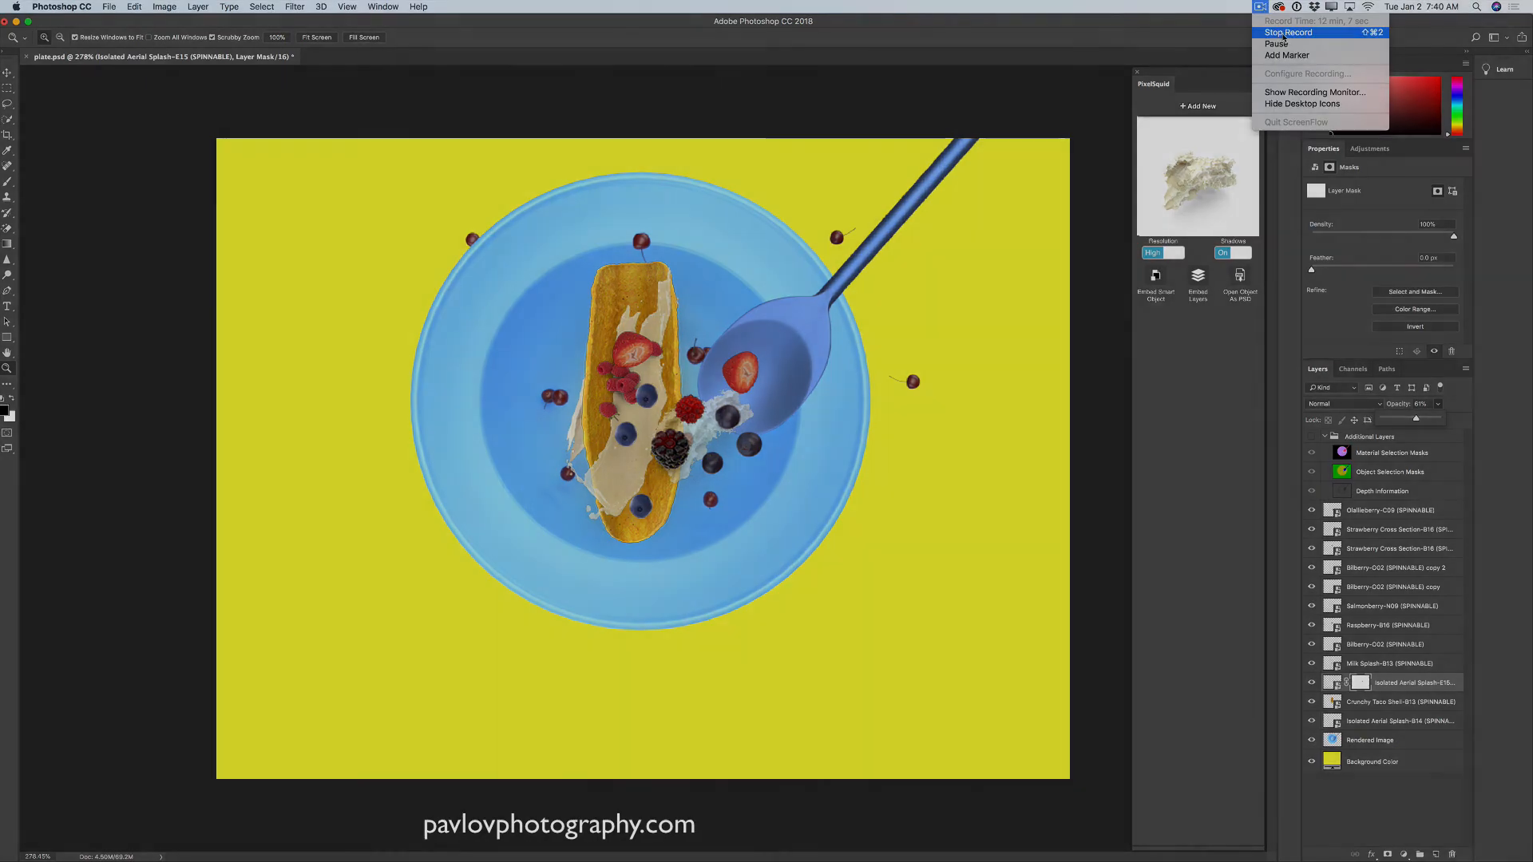